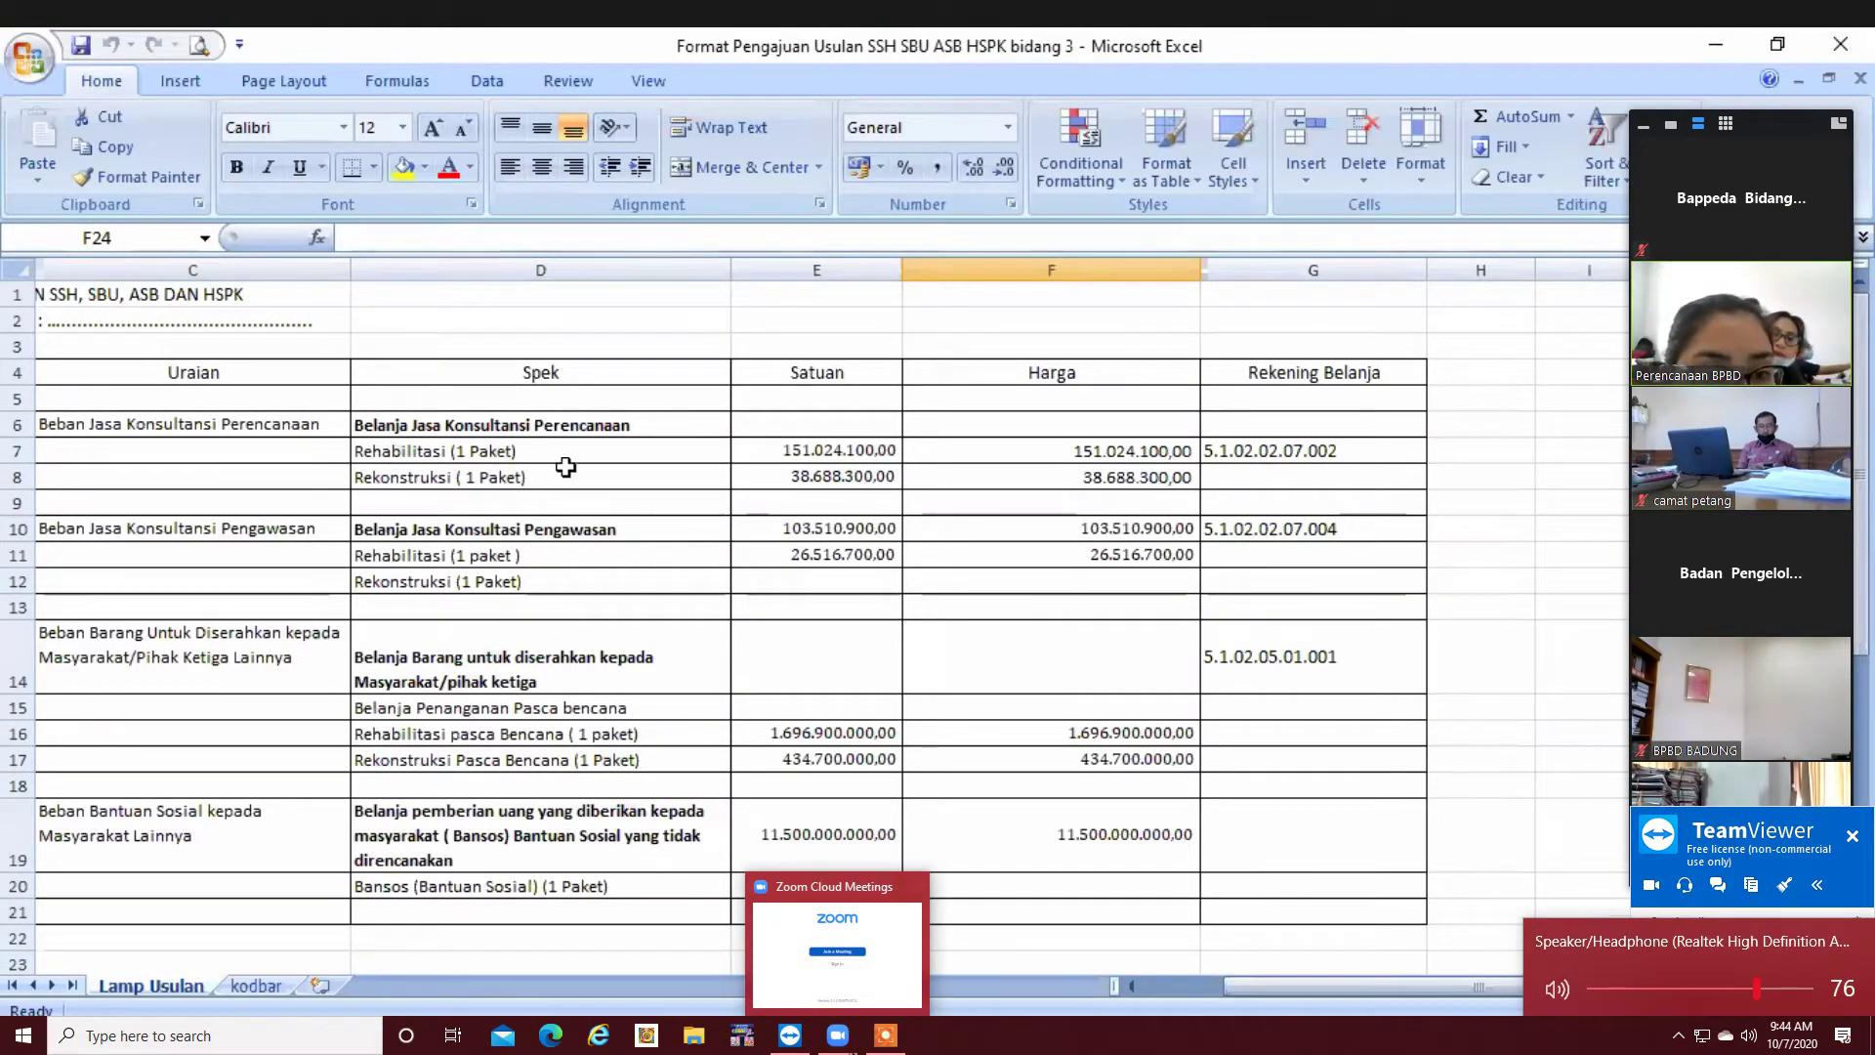
# - Examine the Rehabilitasi and Rekonstruksi package rows under Belanja Jasa Konsultansi Perencanaan and Belanja Jasa Konsultasi Pengawasan in the Spek column
pyautogui.click(503, 444)
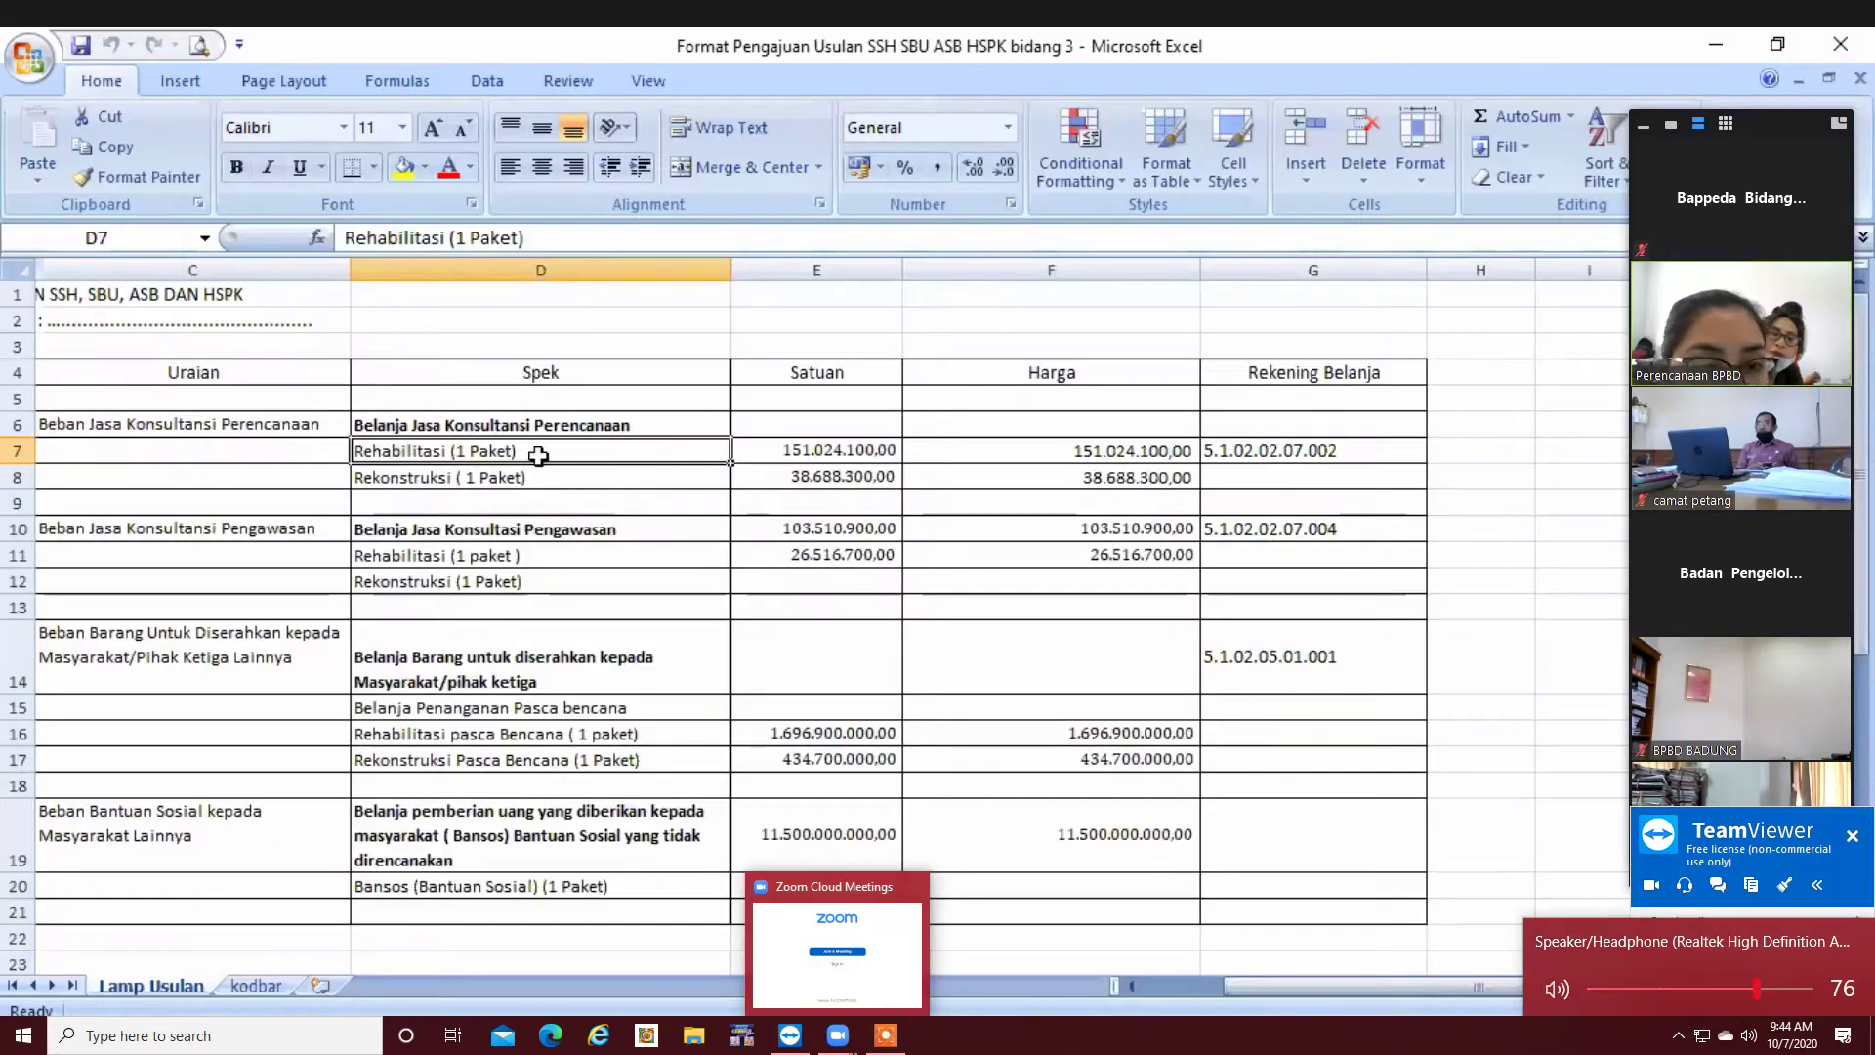
pyautogui.click(436, 483)
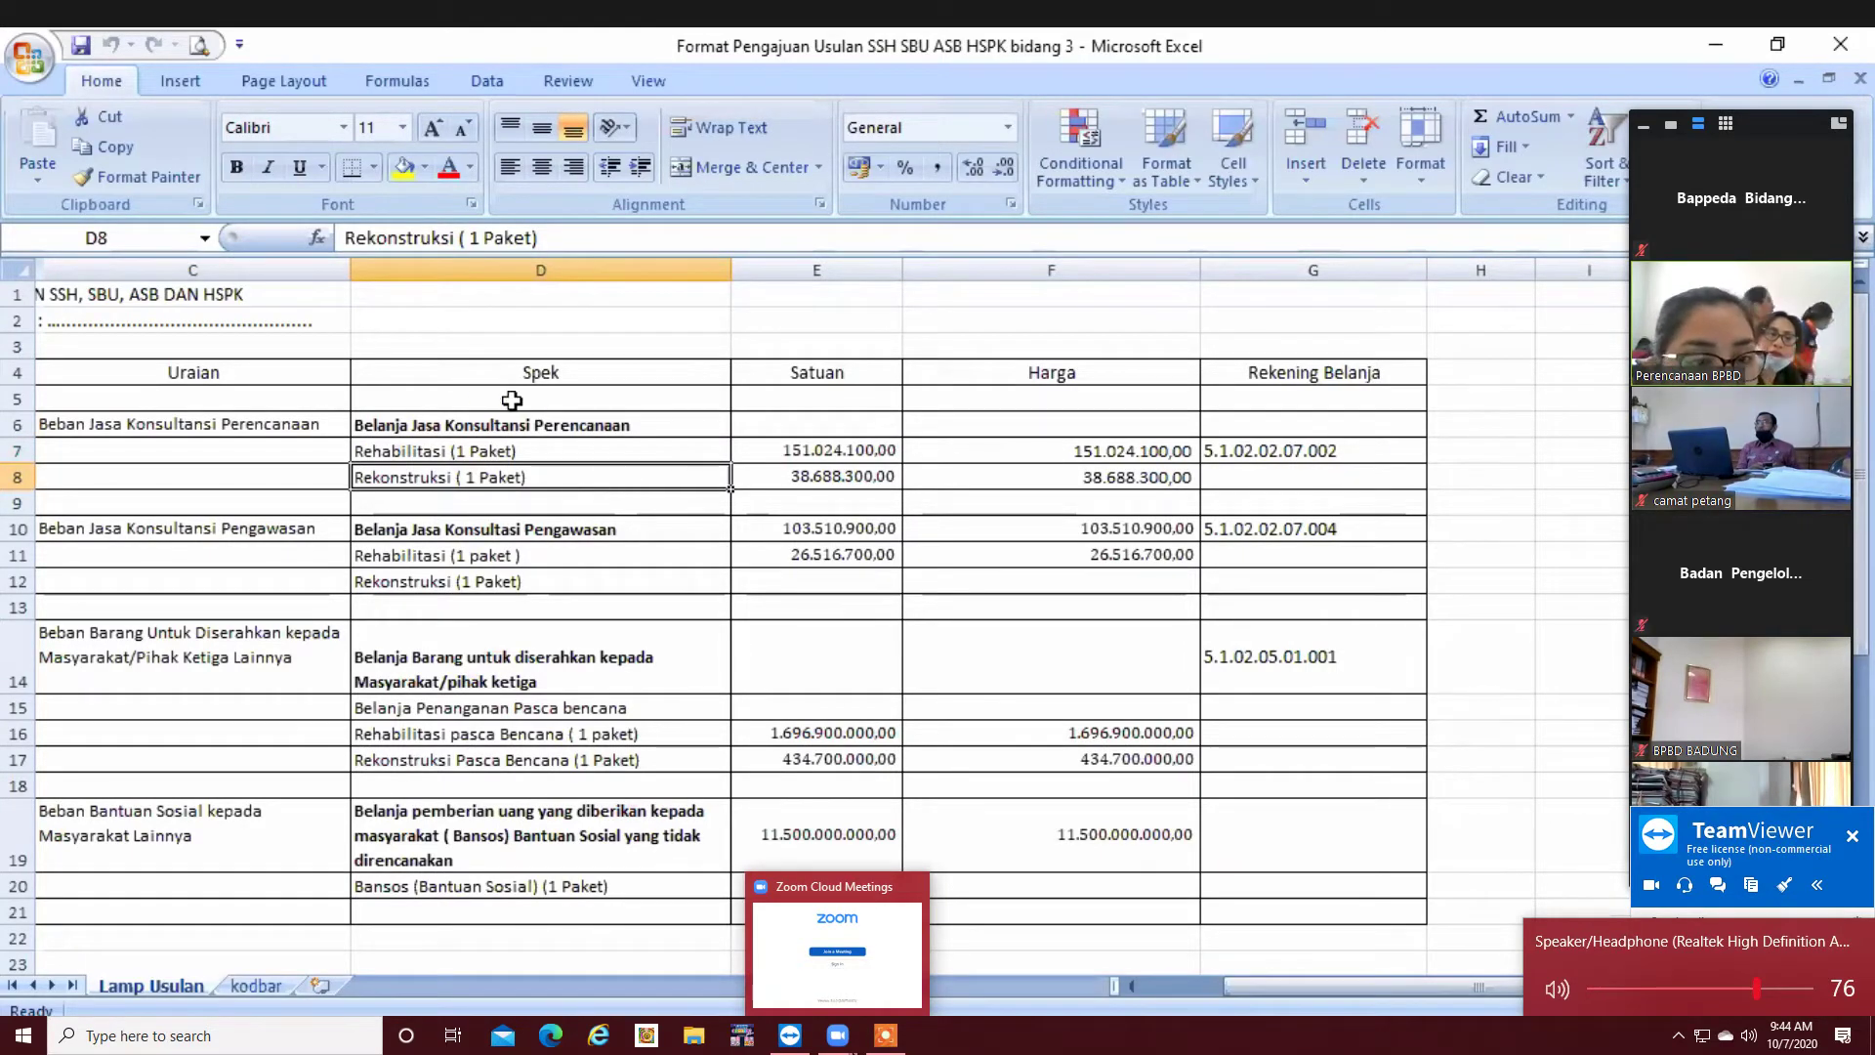
pyautogui.click(556, 452)
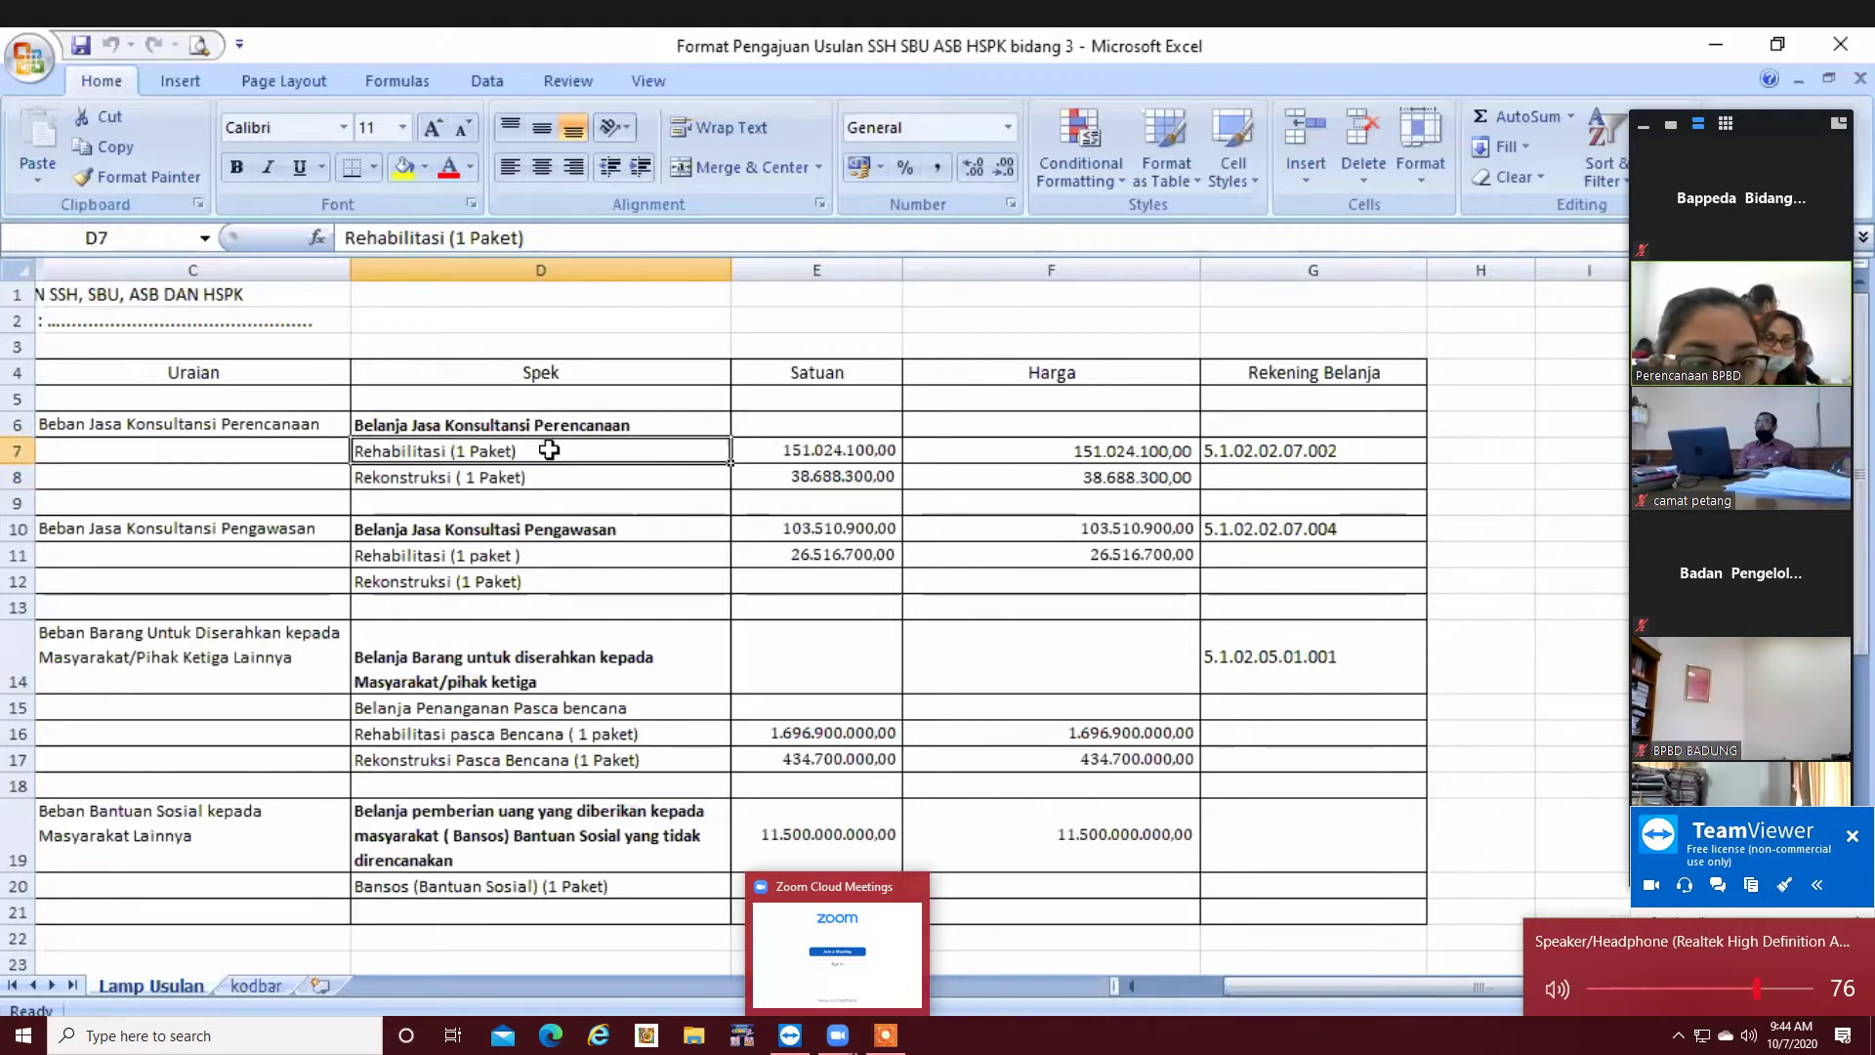
pyautogui.click(563, 477)
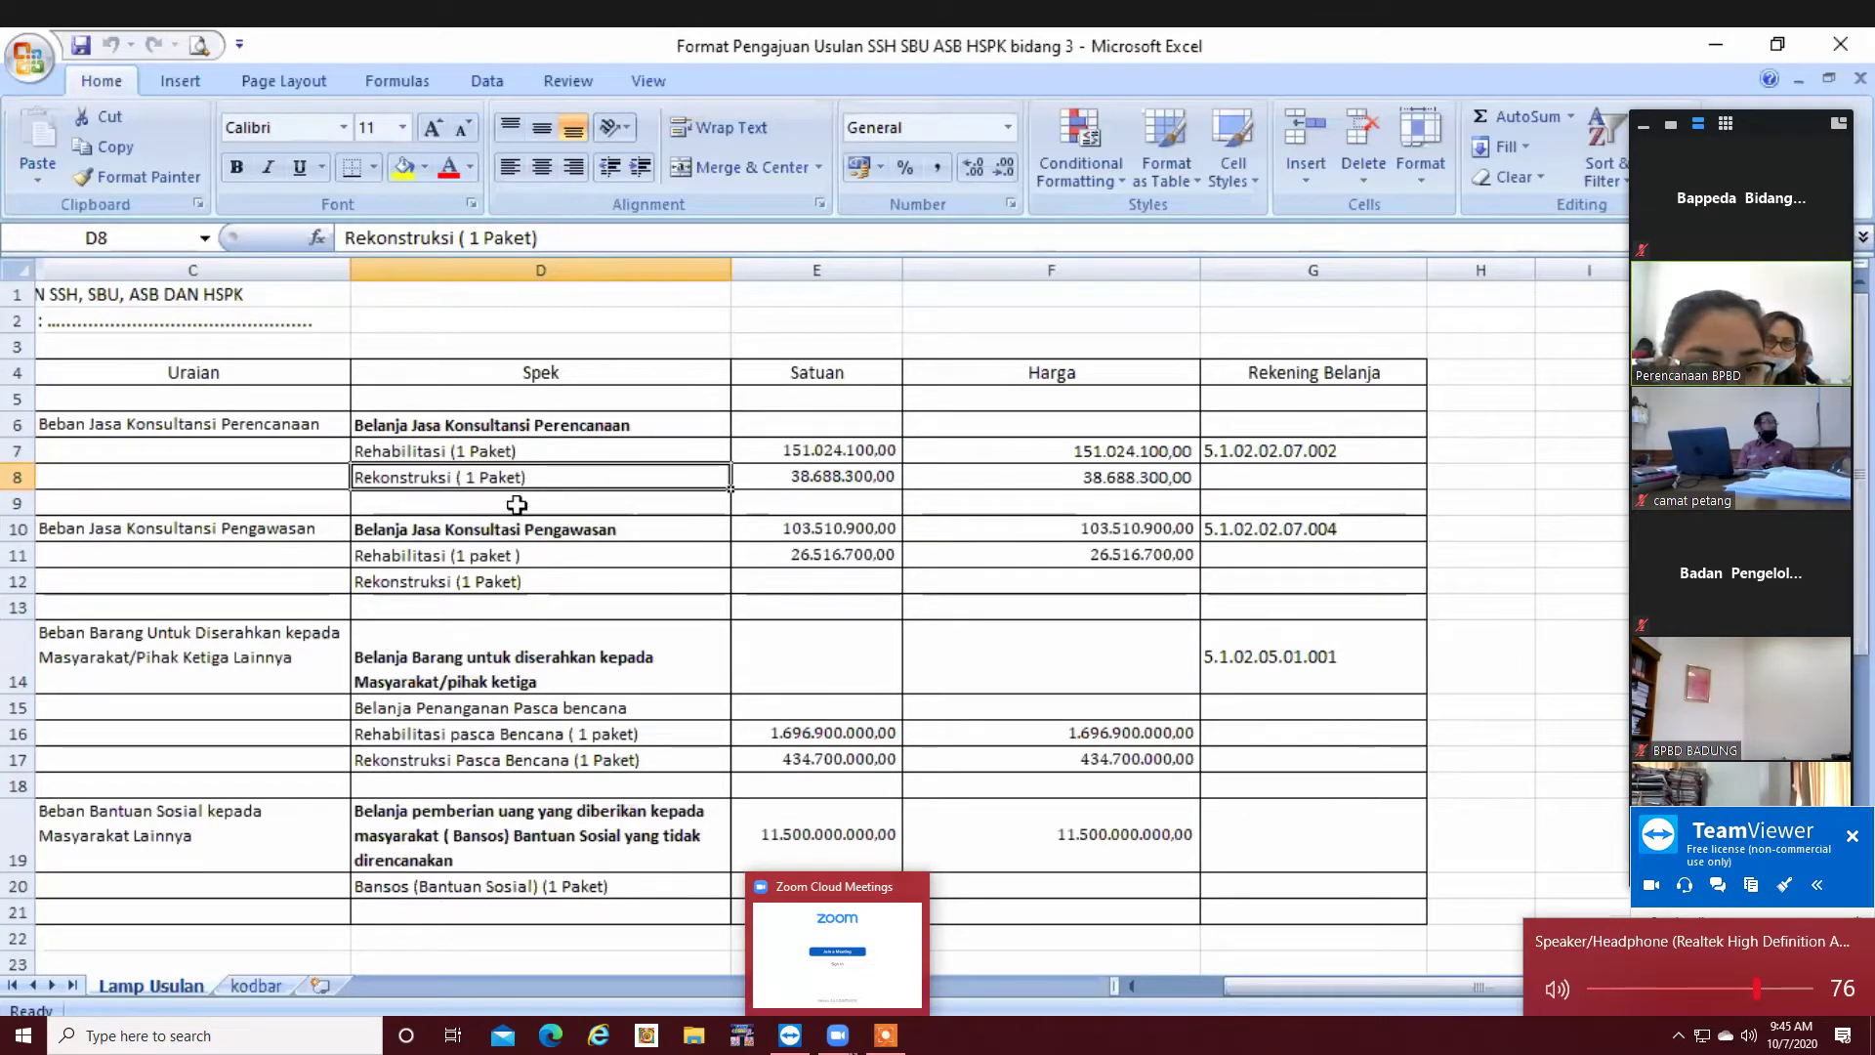
pyautogui.click(562, 535)
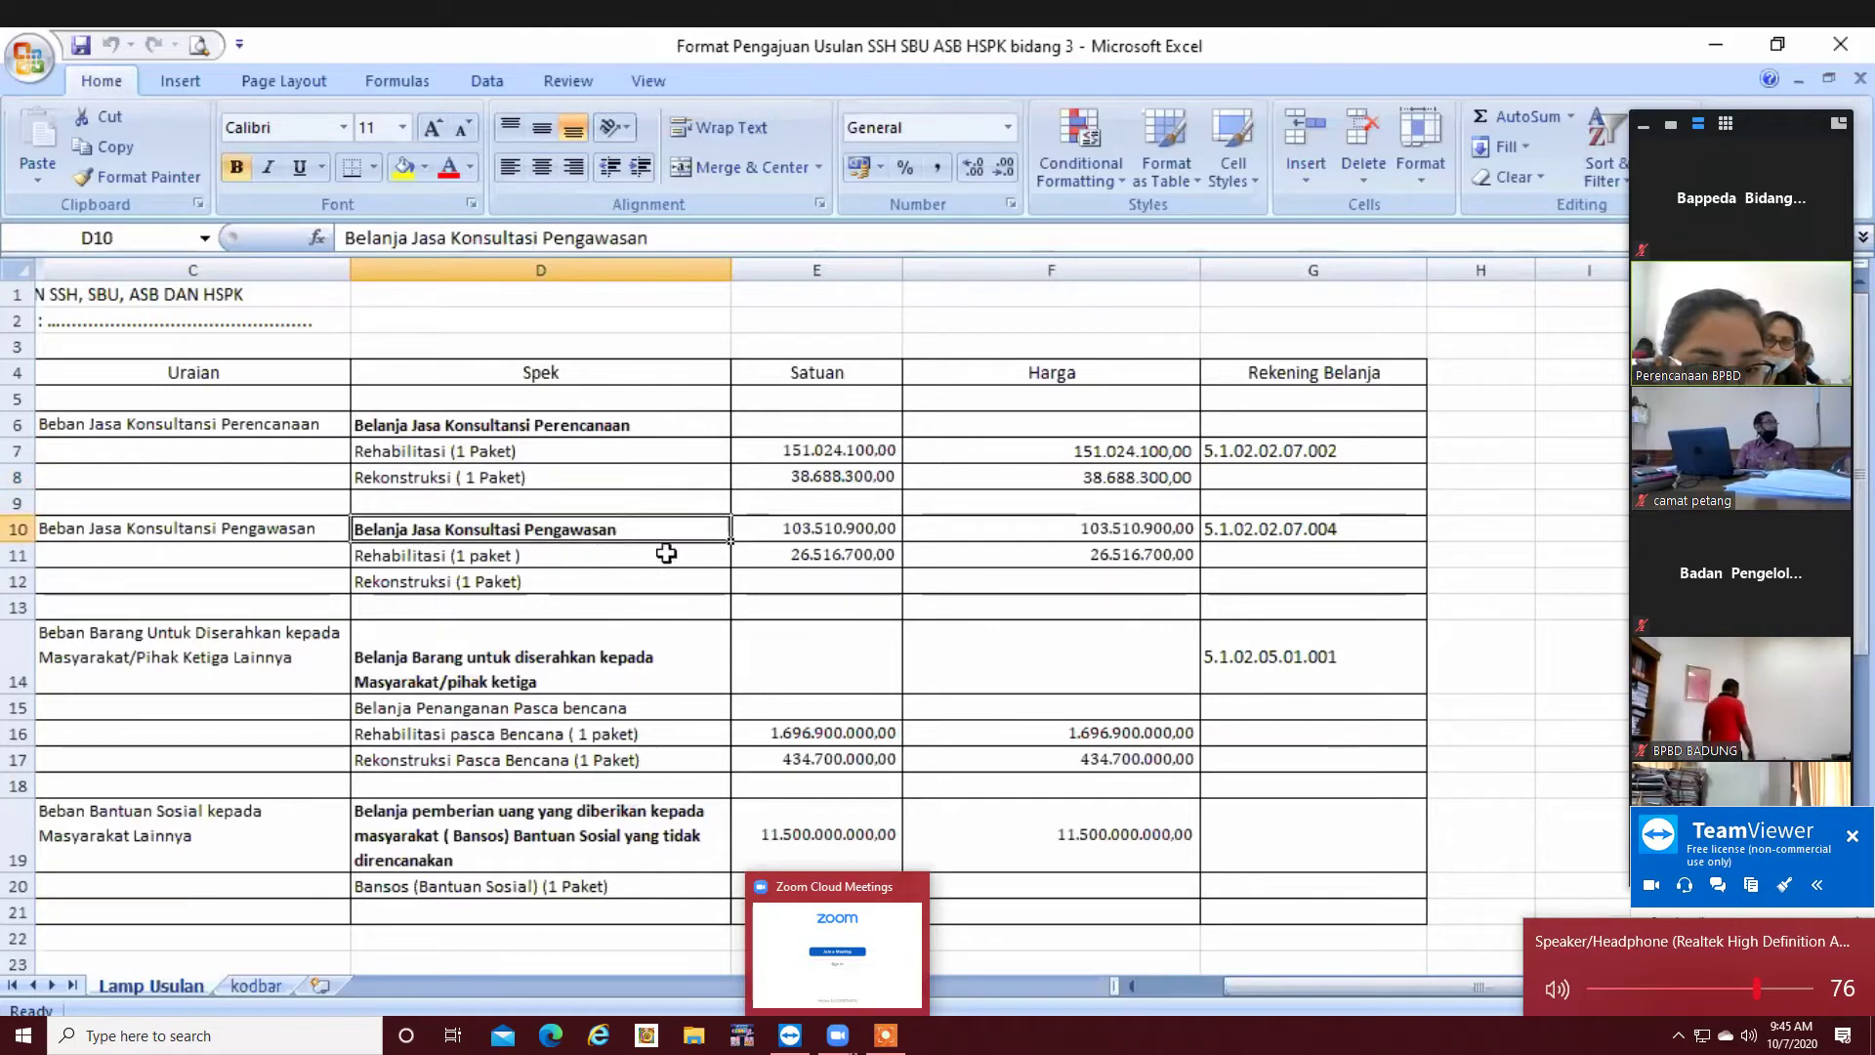
pyautogui.click(582, 560)
pyautogui.click(559, 583)
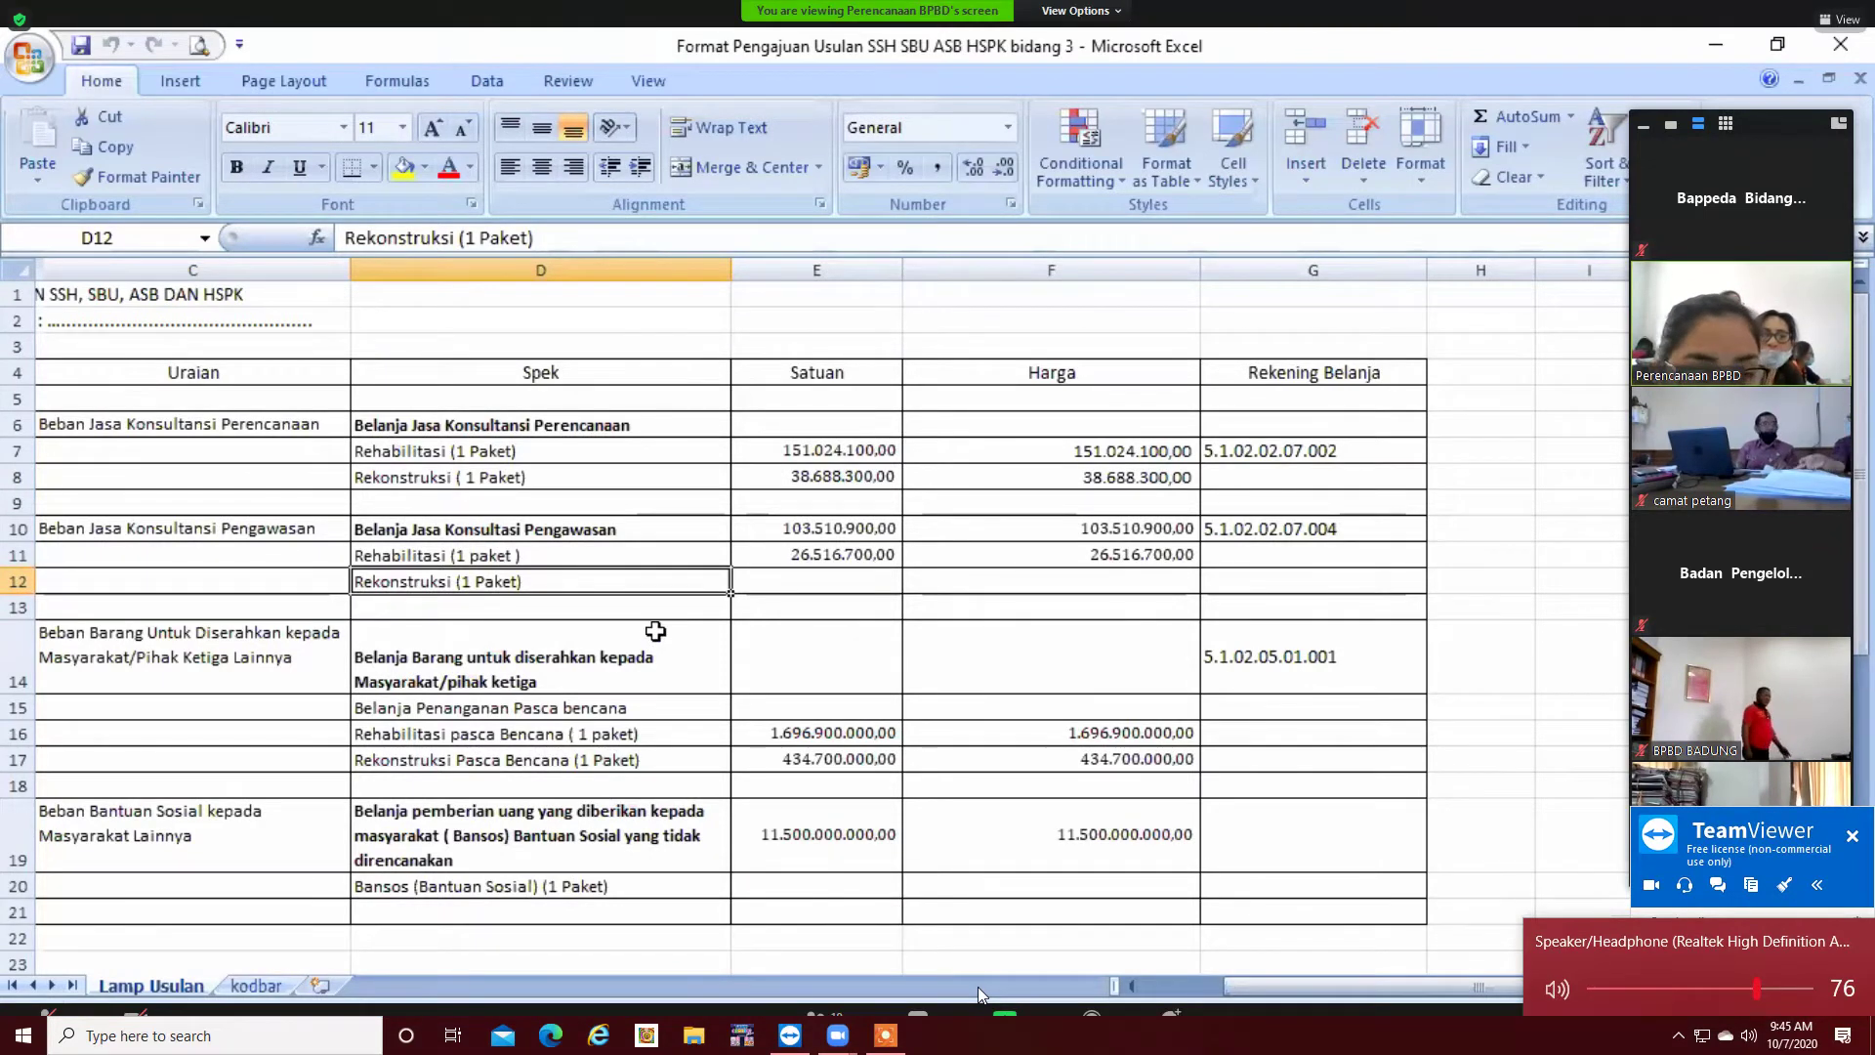
pyautogui.moveTo(886, 1035)
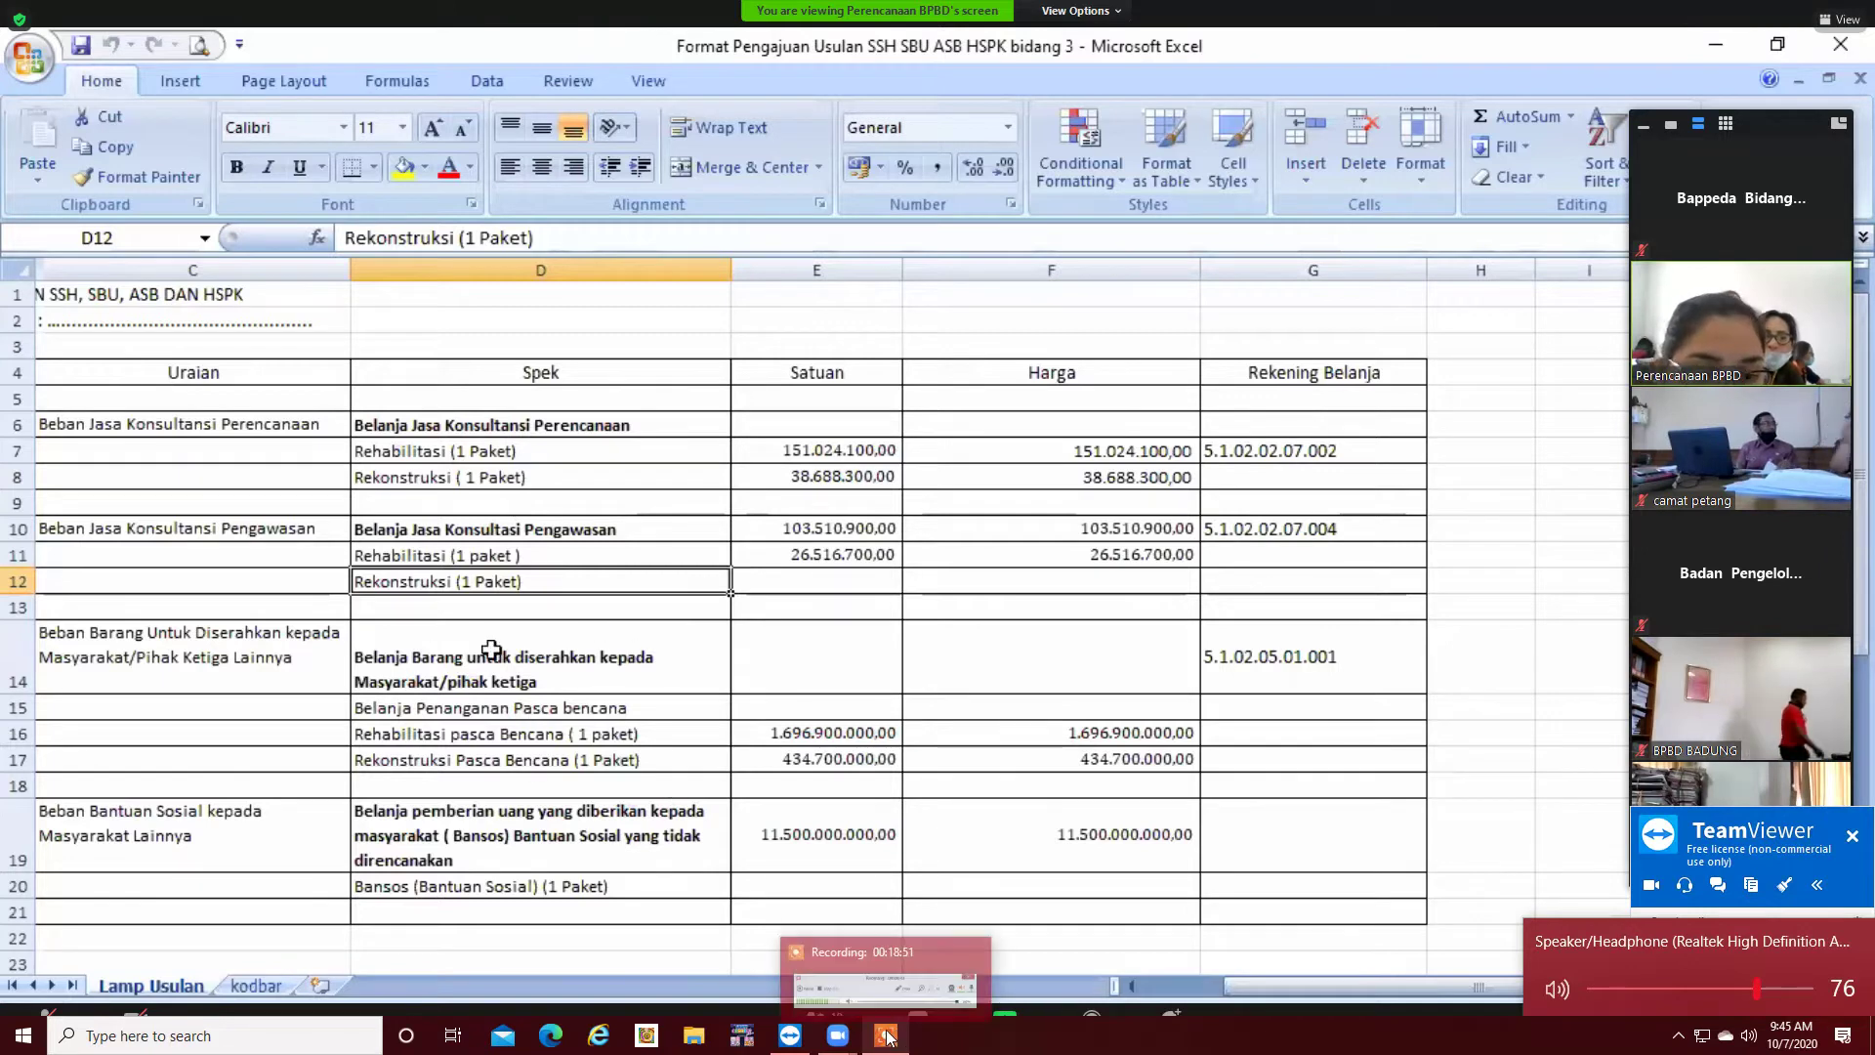
pyautogui.click(887, 1035)
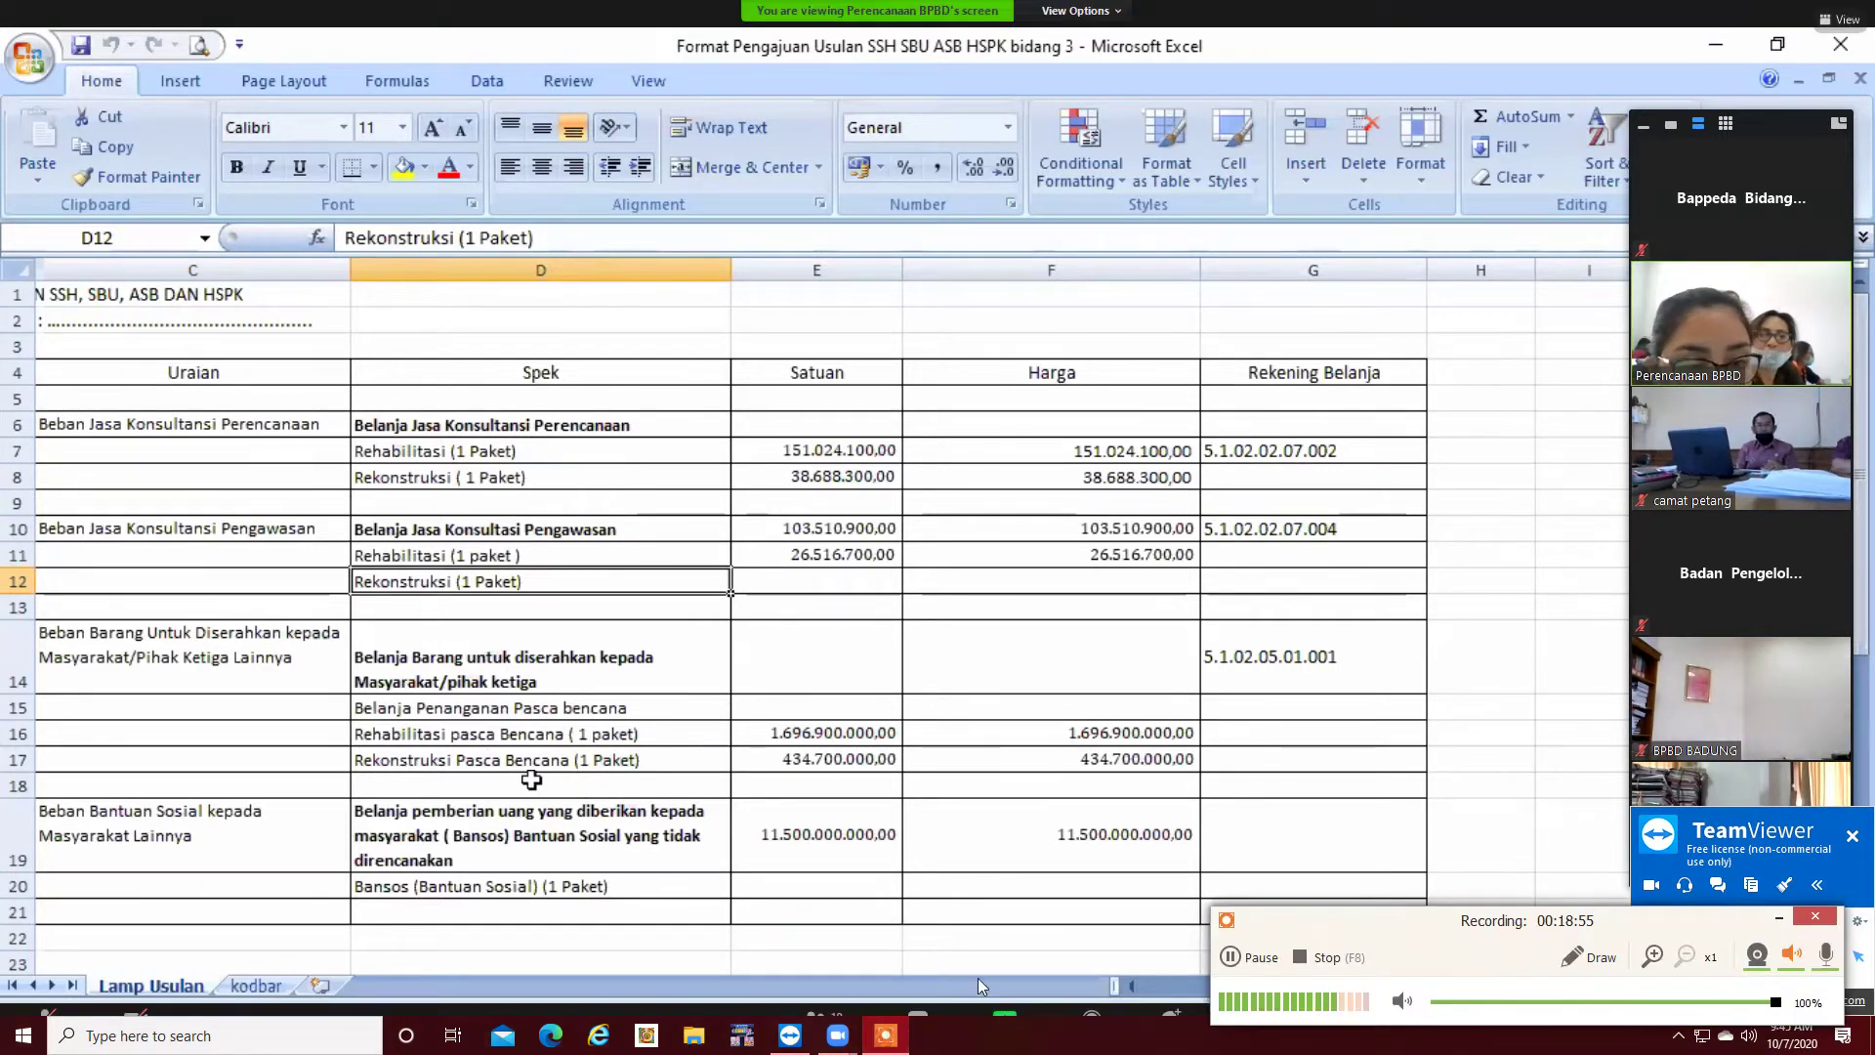
pyautogui.click(1789, 923)
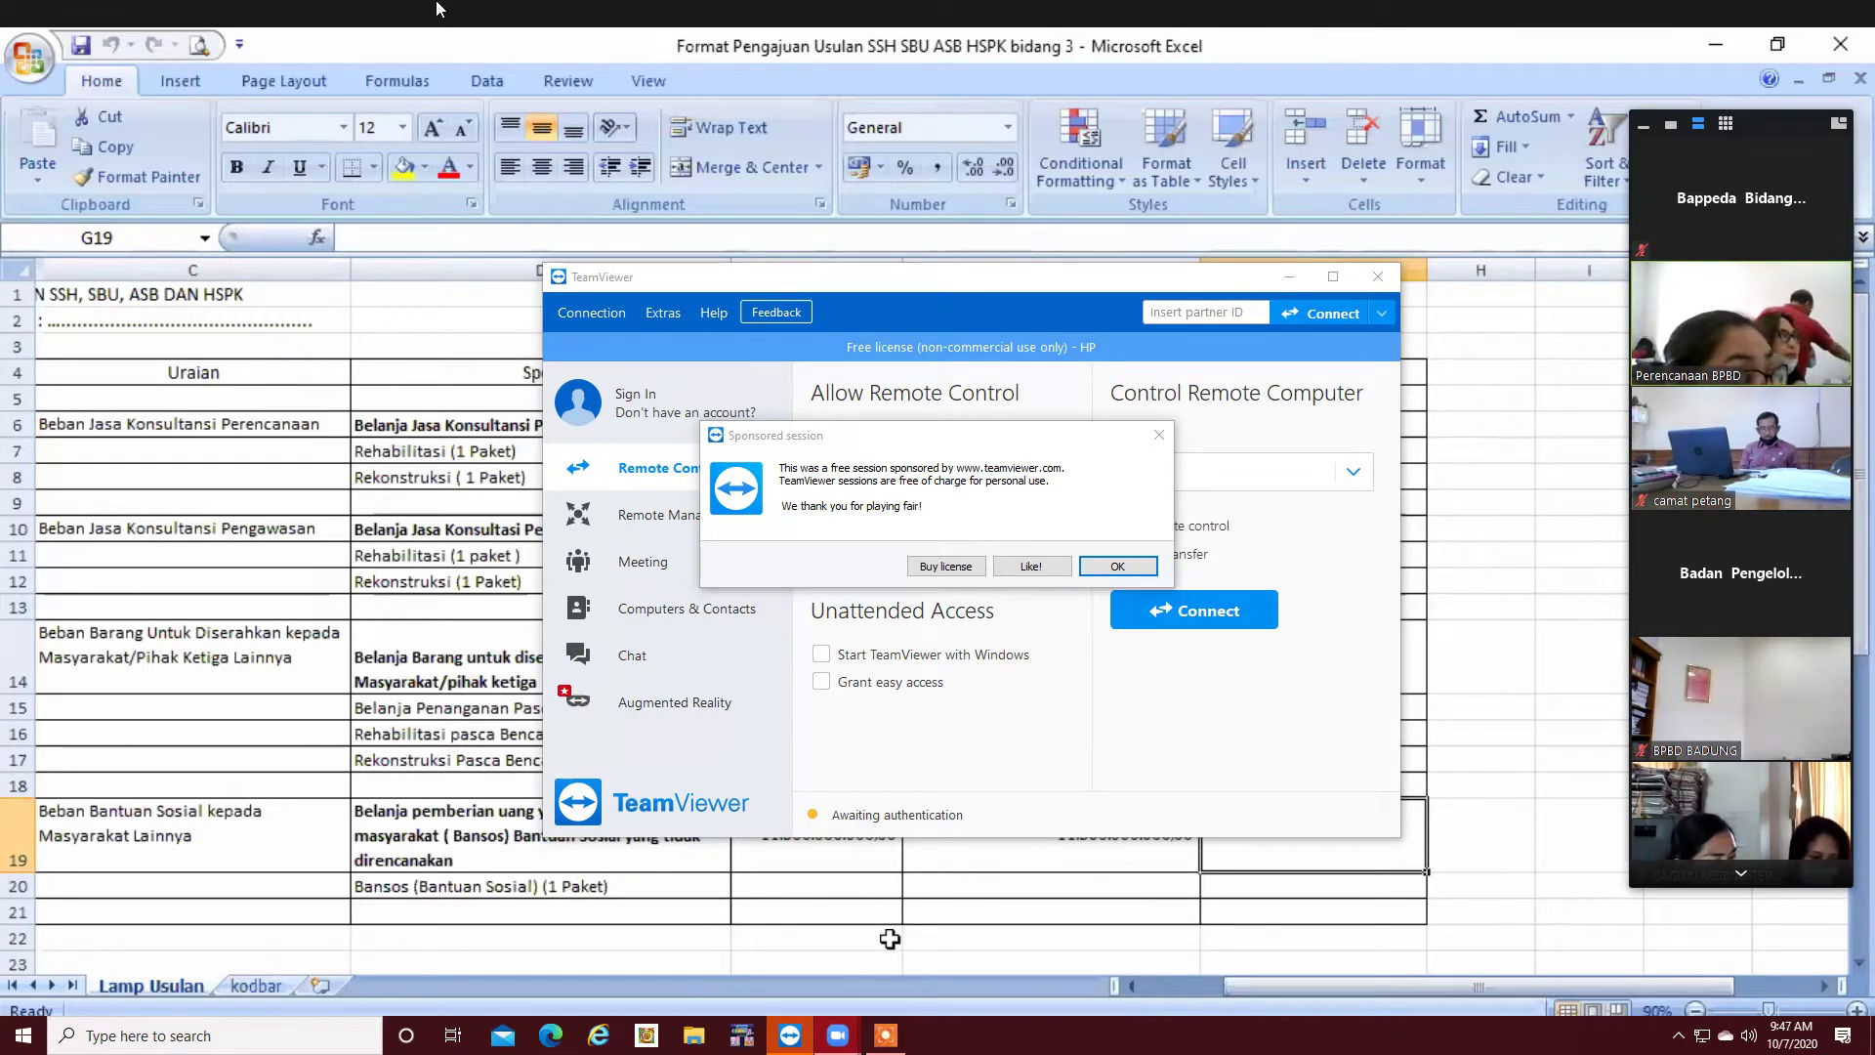
# - Check the Bansos (Bantuan Sosial) (1 Paket) entry and the row below it in the Spek column
pyautogui.click(688, 891)
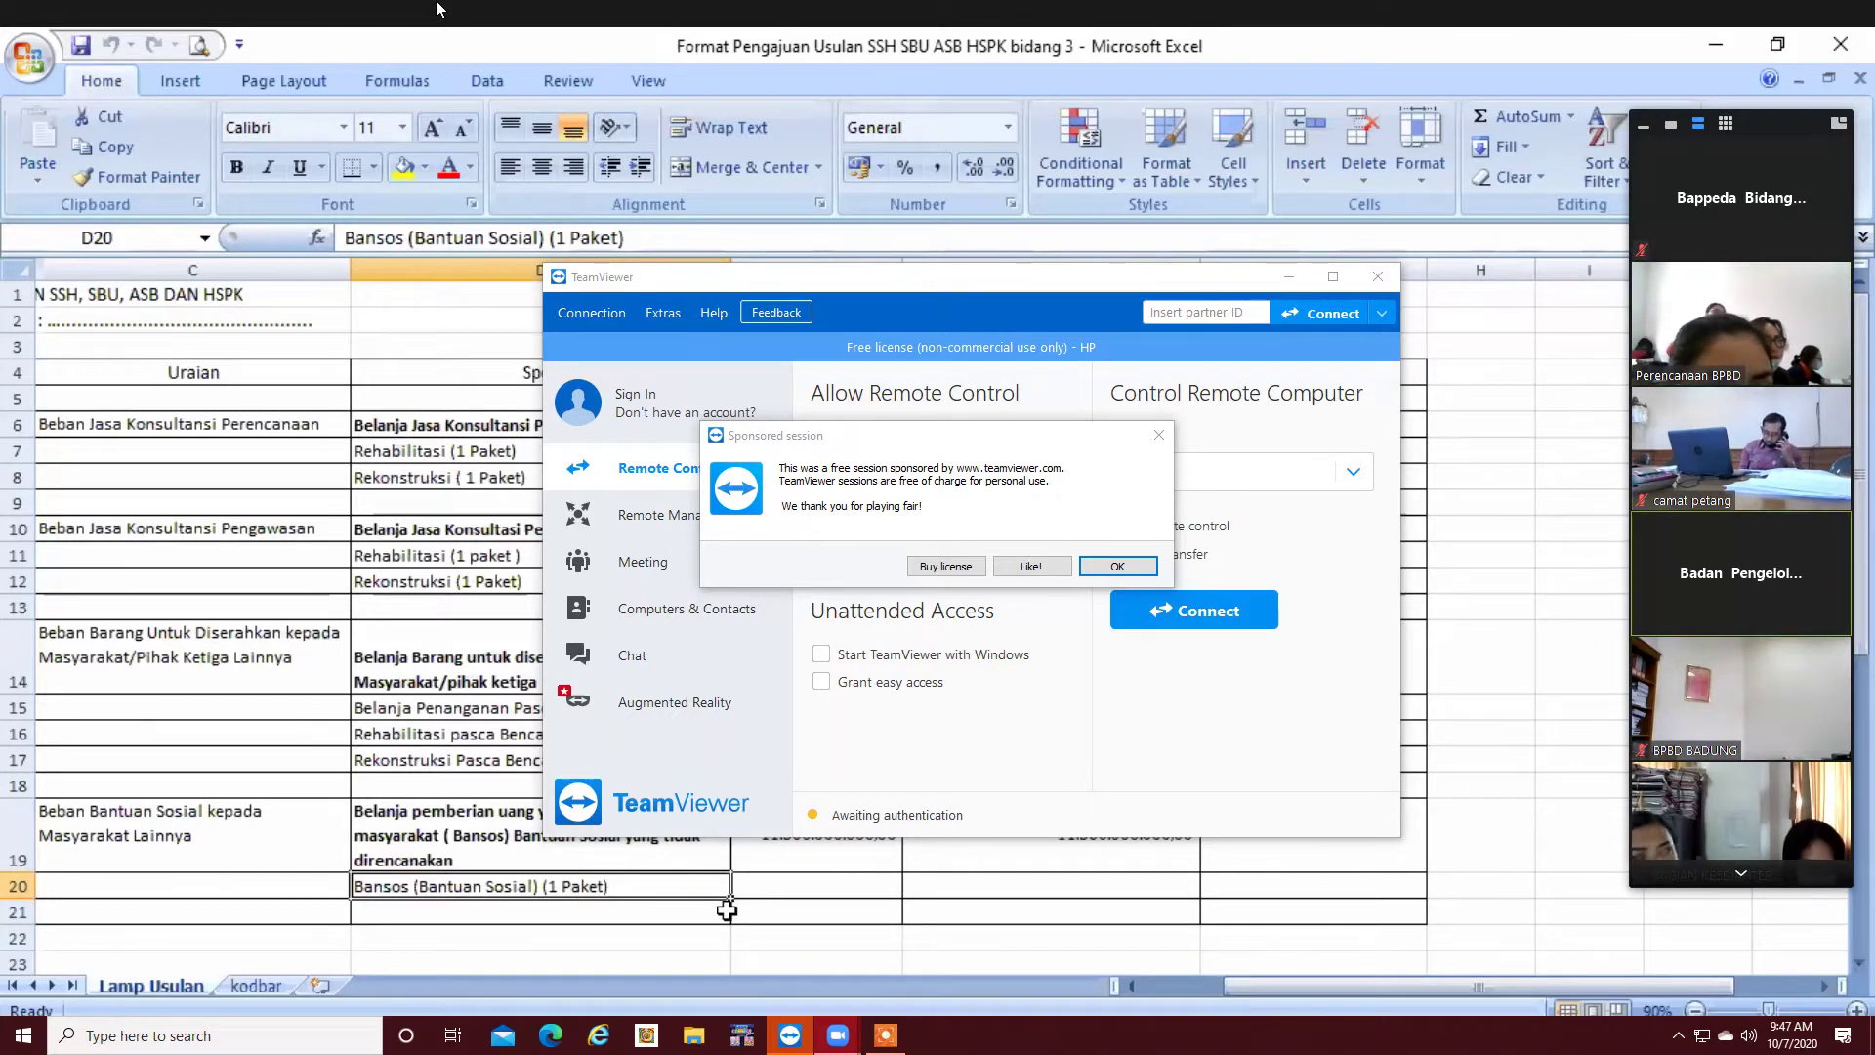
pyautogui.click(691, 917)
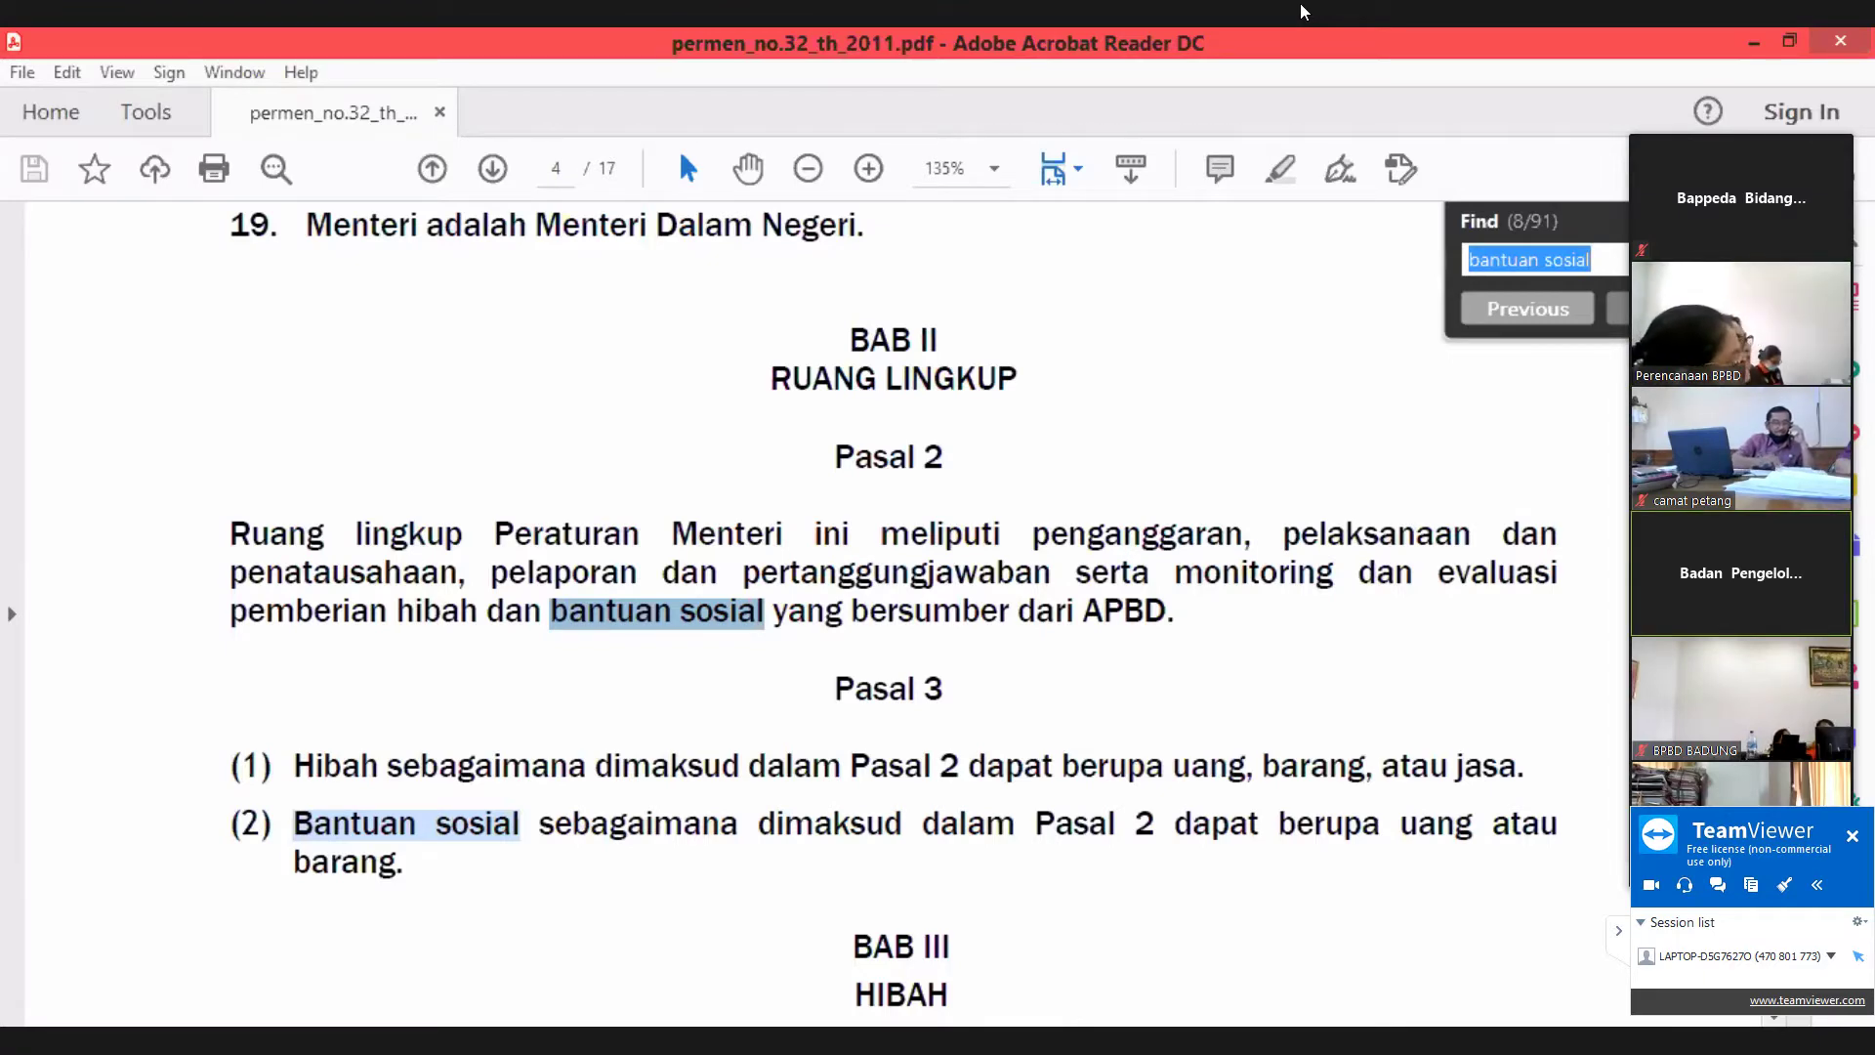
# - Follow the "bantuan sosial" matches in permen_no.32_th_2011.pdf from Pasal 3 through BAB IV to the minimum criteria for granting aid
pyautogui.press('Return')
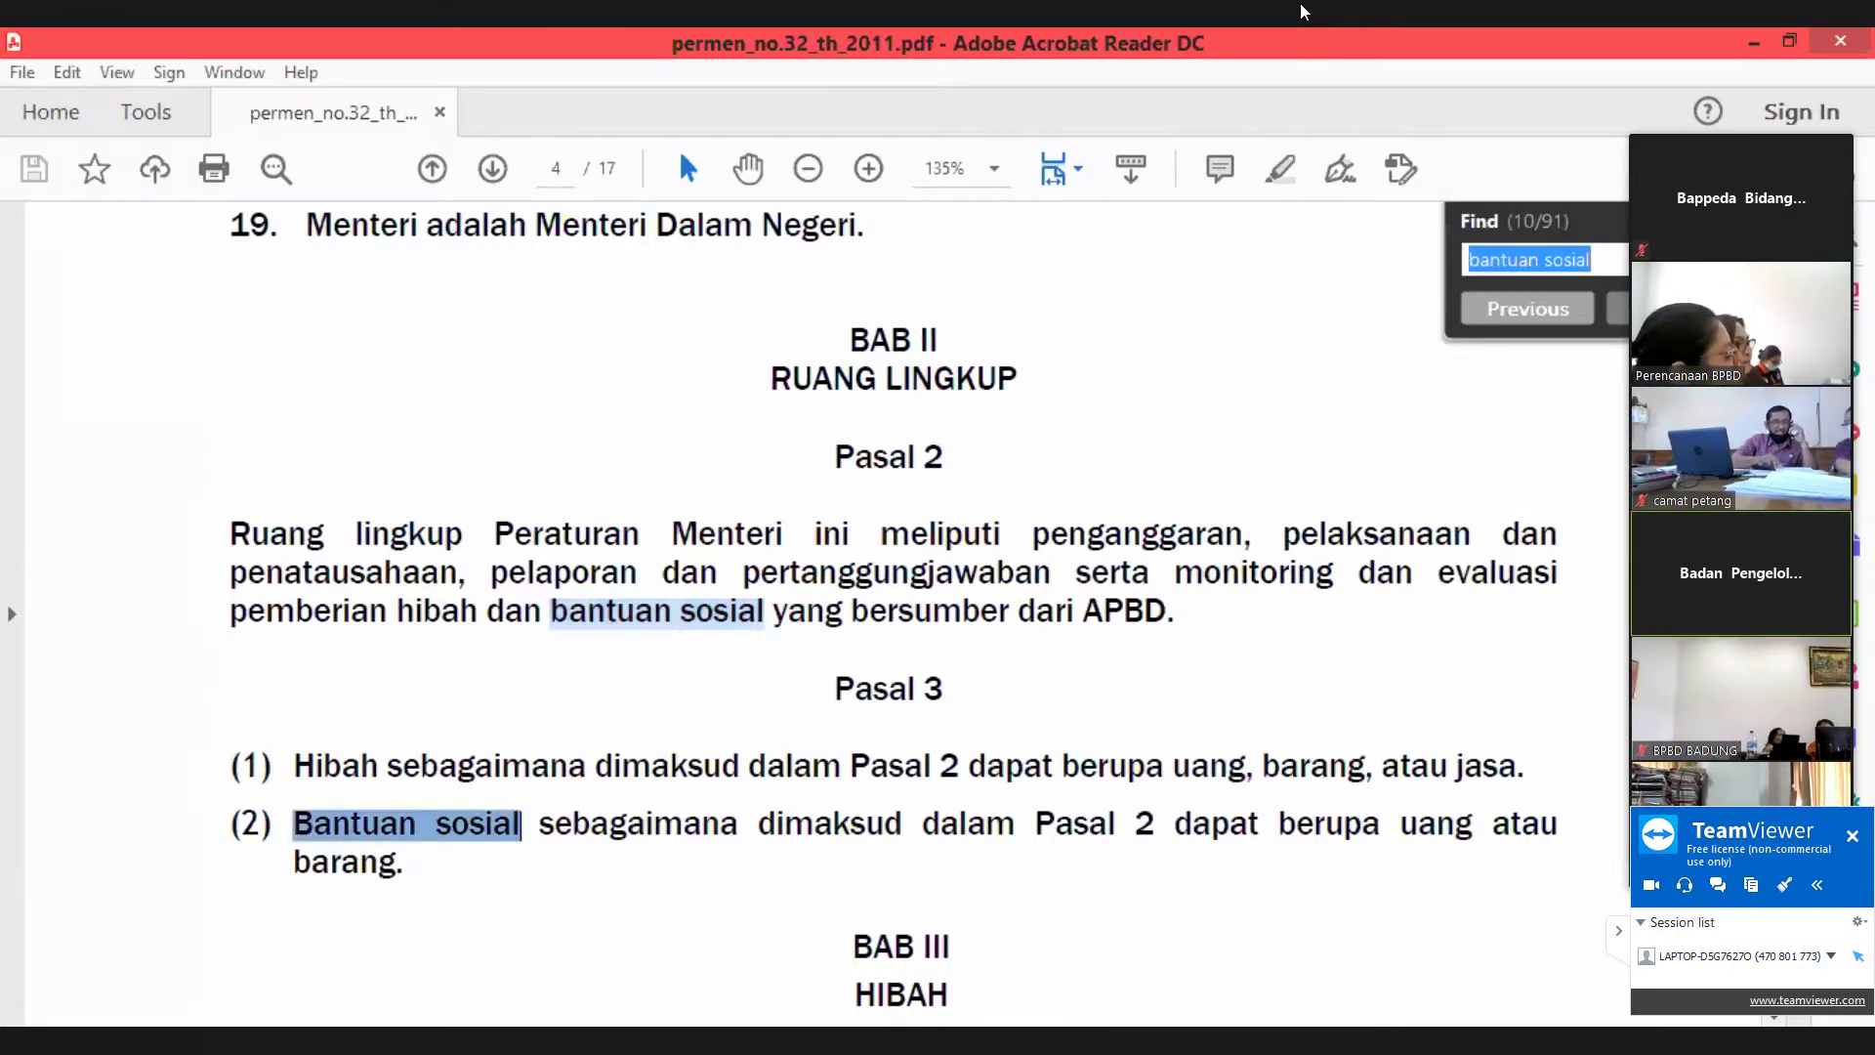
pyautogui.press('Return')
pyautogui.scroll(-3, 1530, 525)
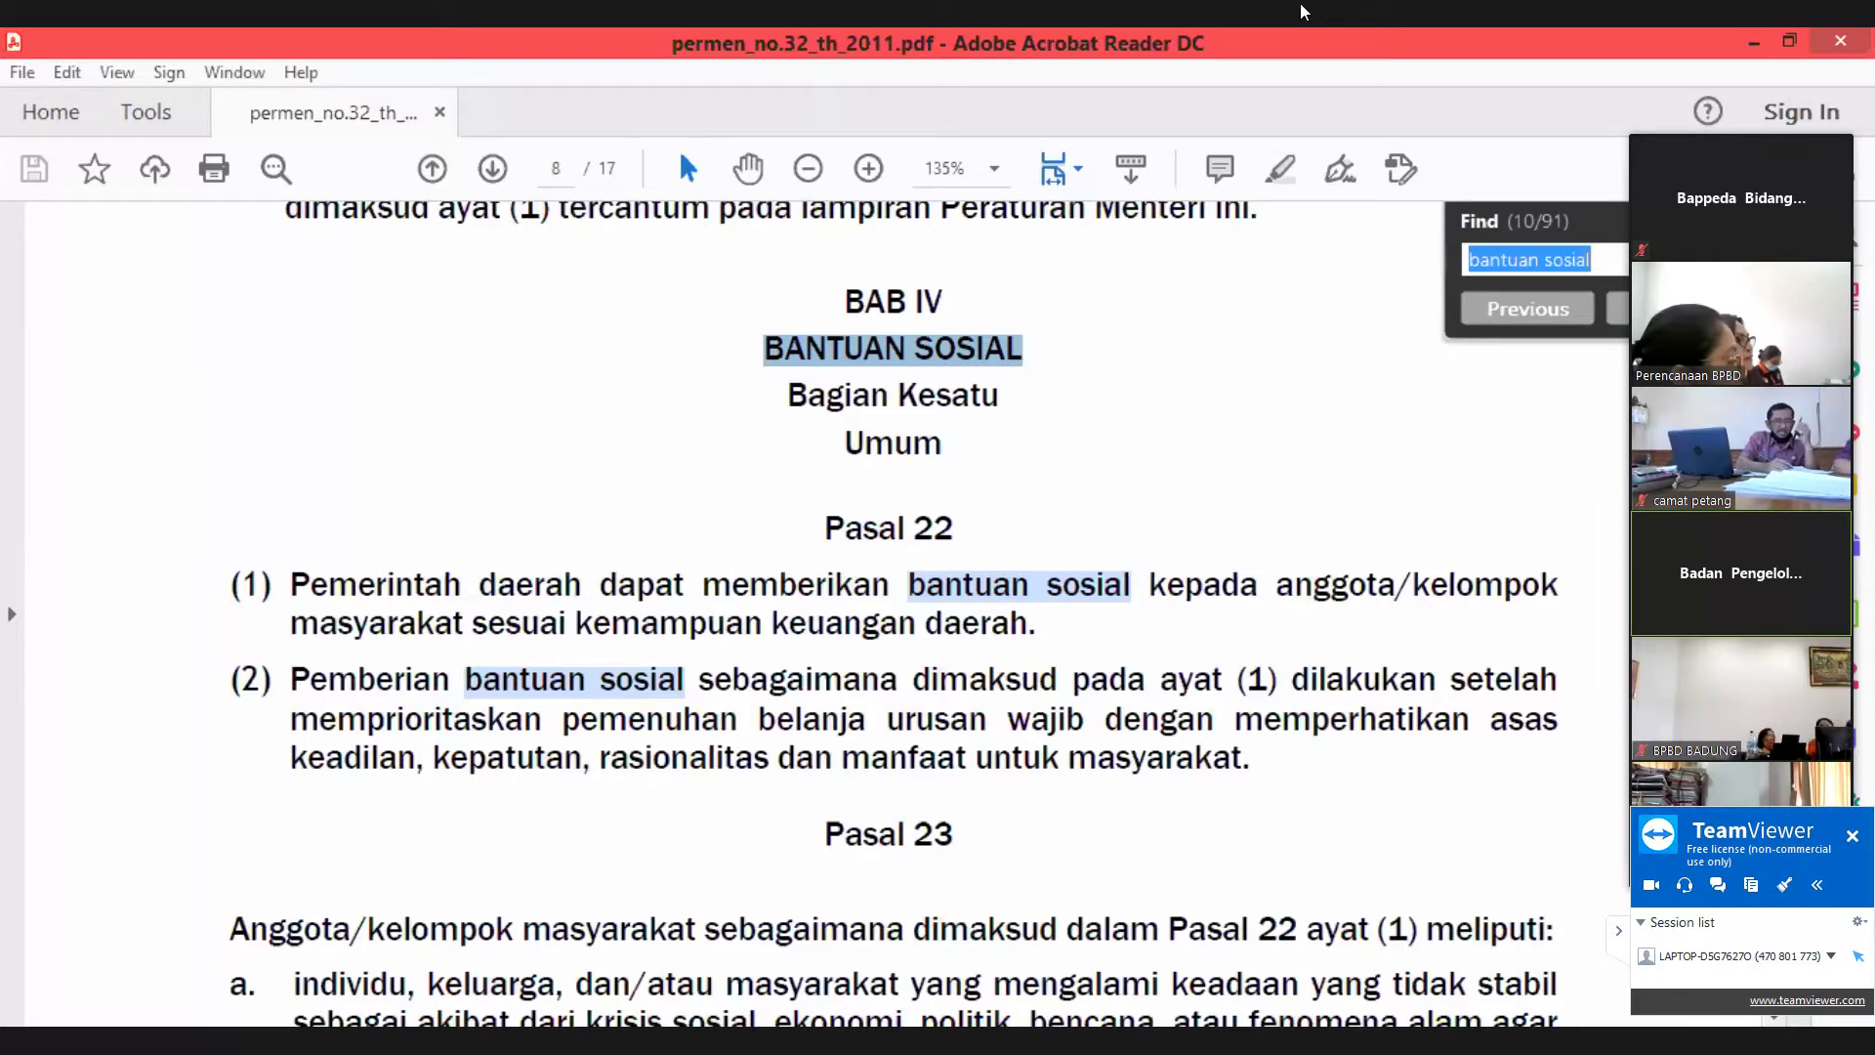
pyautogui.press('Return')
pyautogui.press('Return')
pyautogui.press('Return')
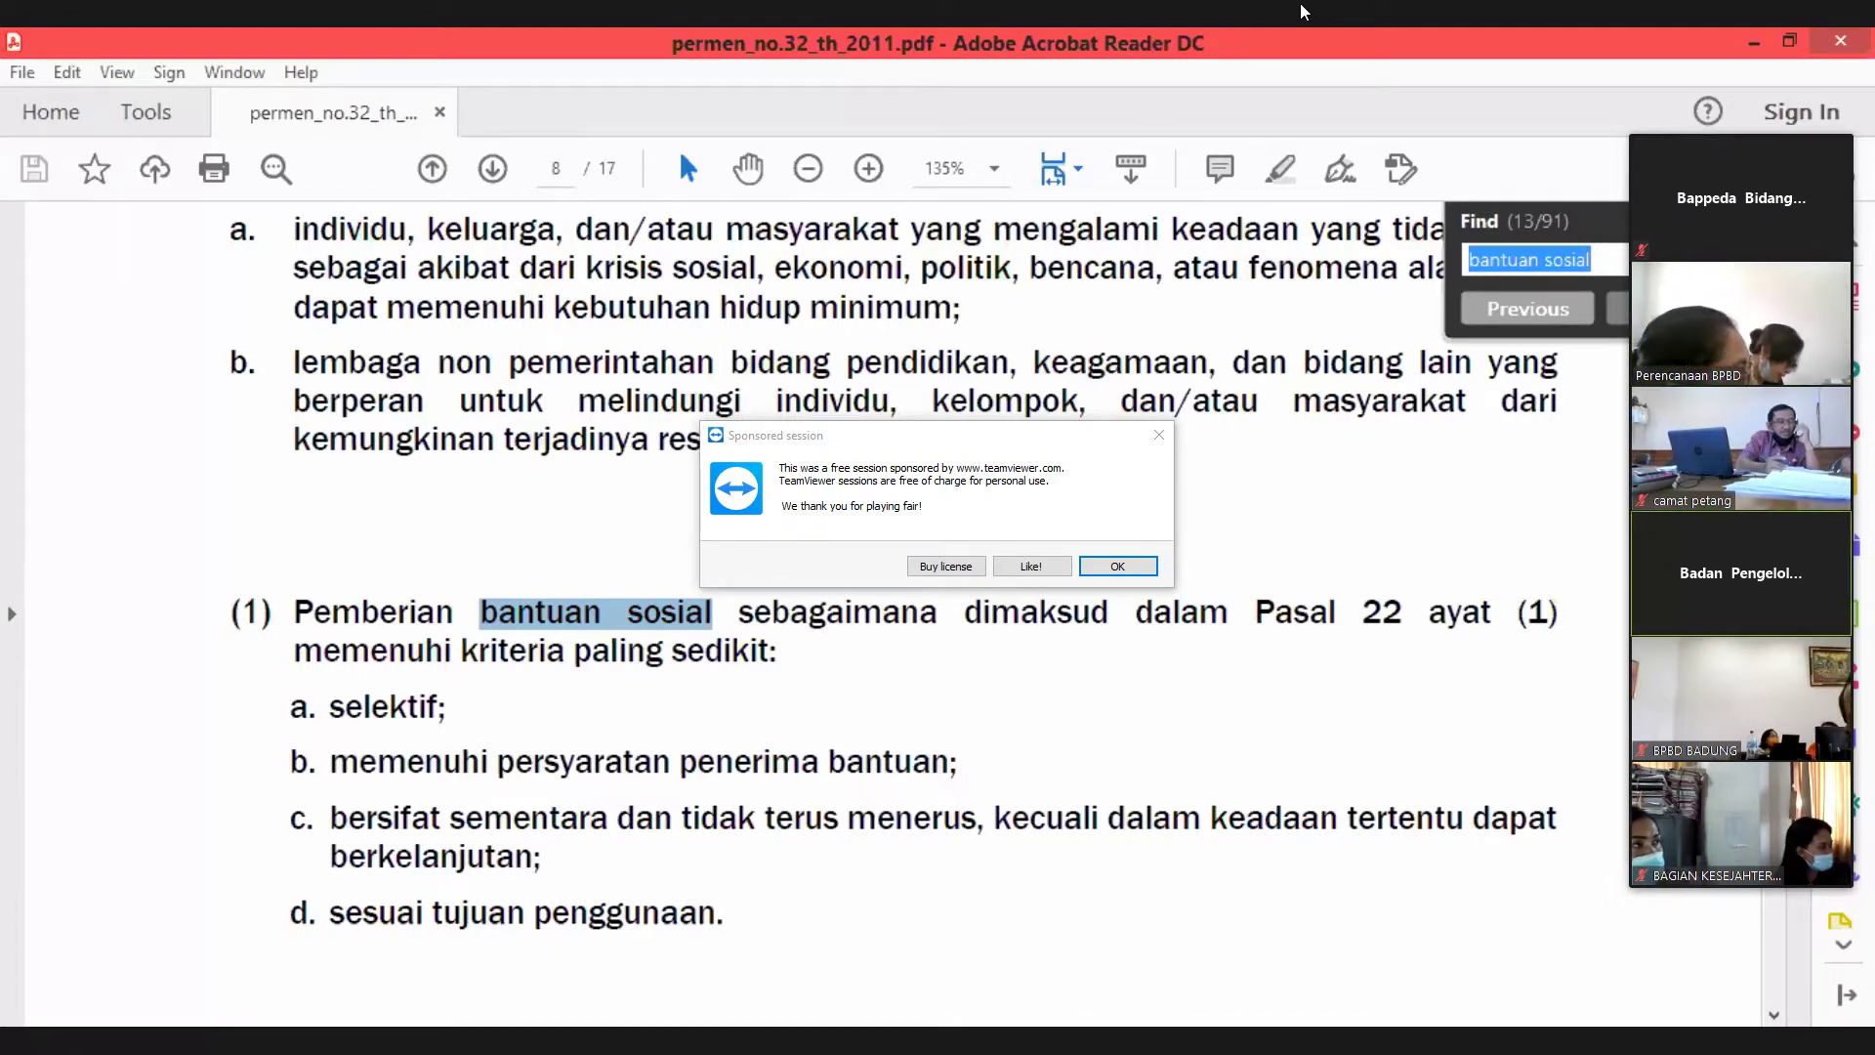
# - Read the page 9 "bantuan sosial" matches explaining the selective, temporary, continuing and purpose criteria in paragraphs (2) to (6)
pyautogui.press('Return')
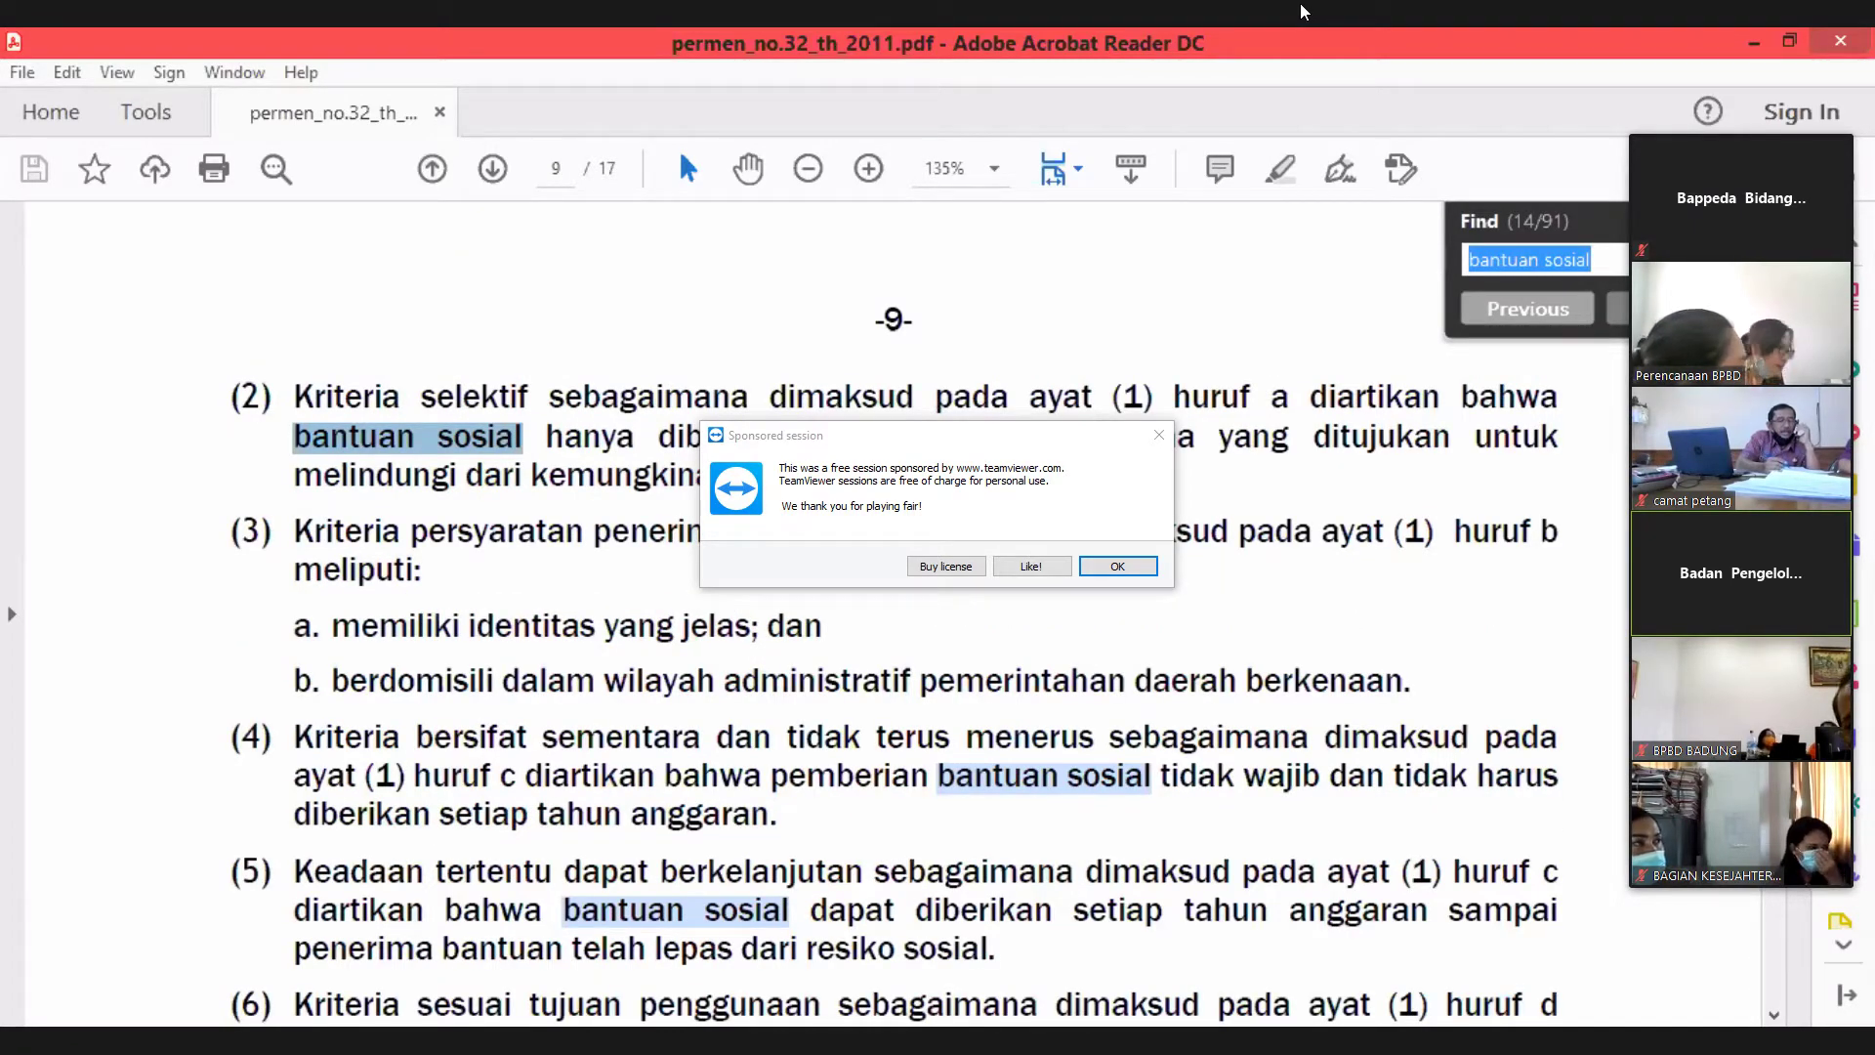
pyautogui.press('Return')
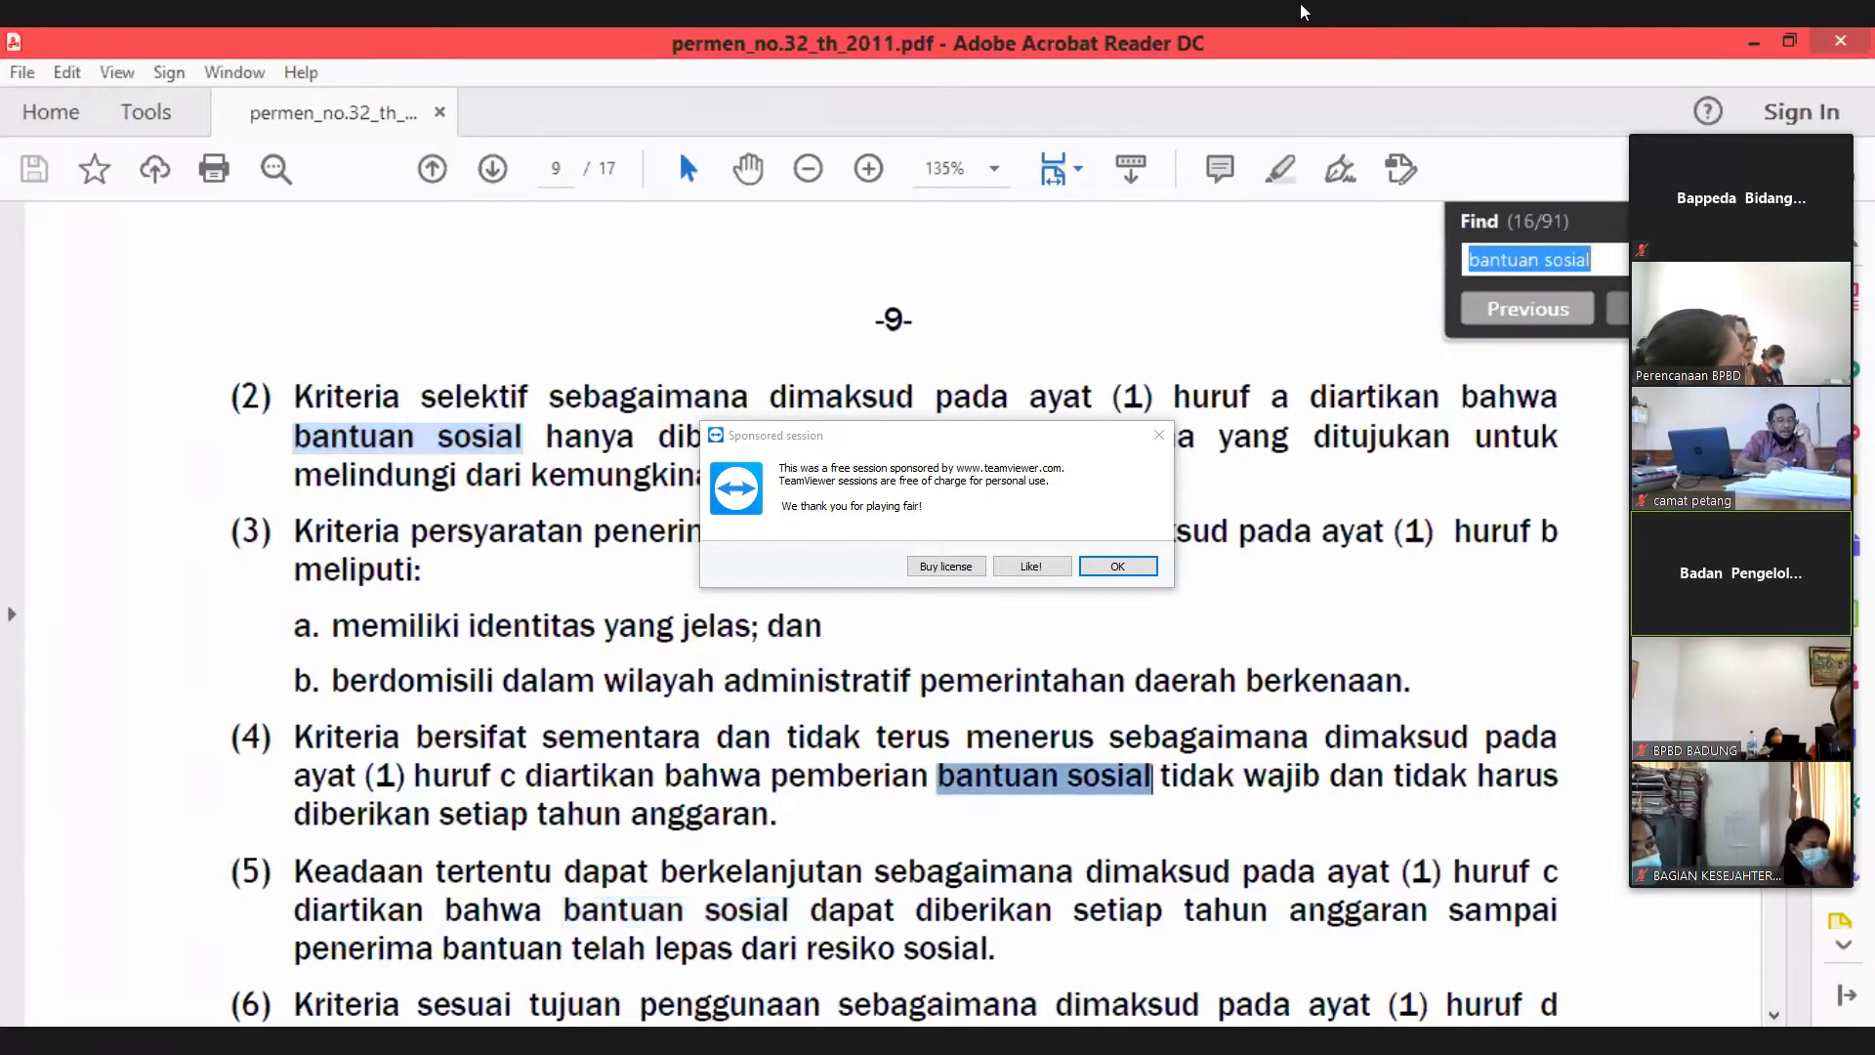
pyautogui.press('Return')
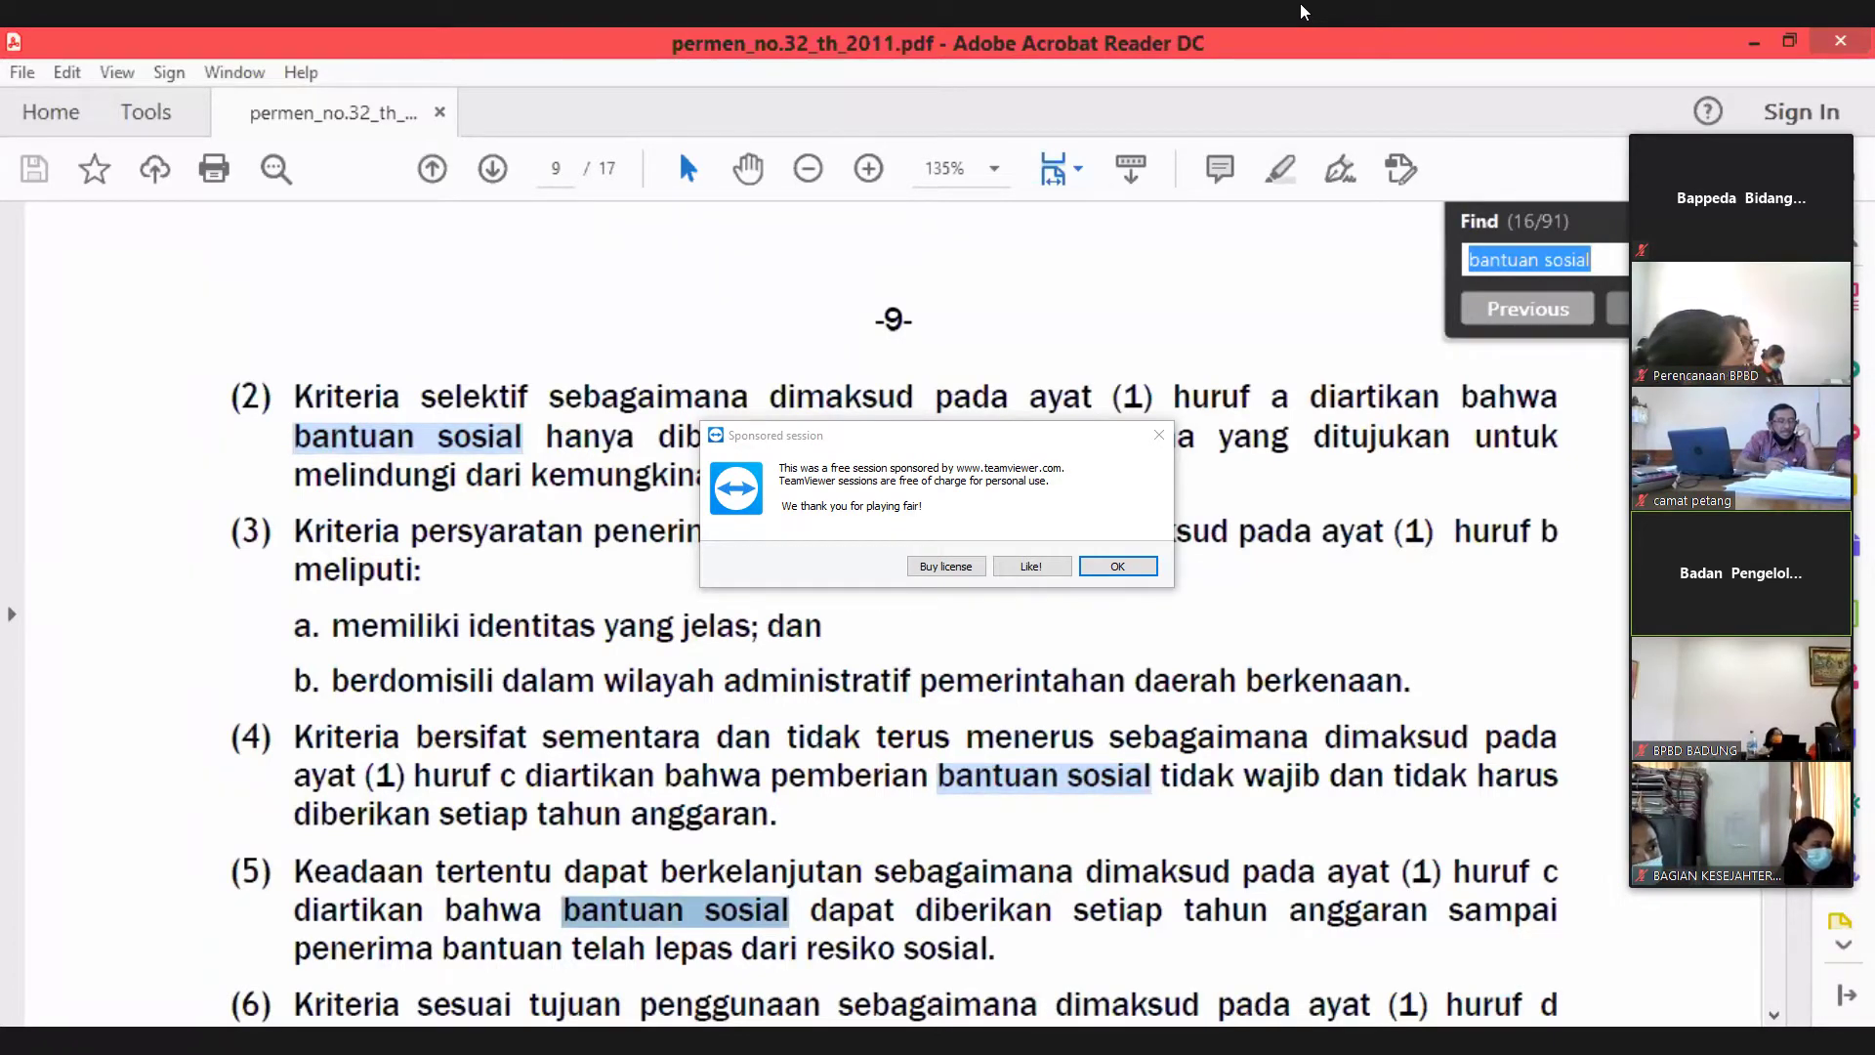
pyautogui.press('Return')
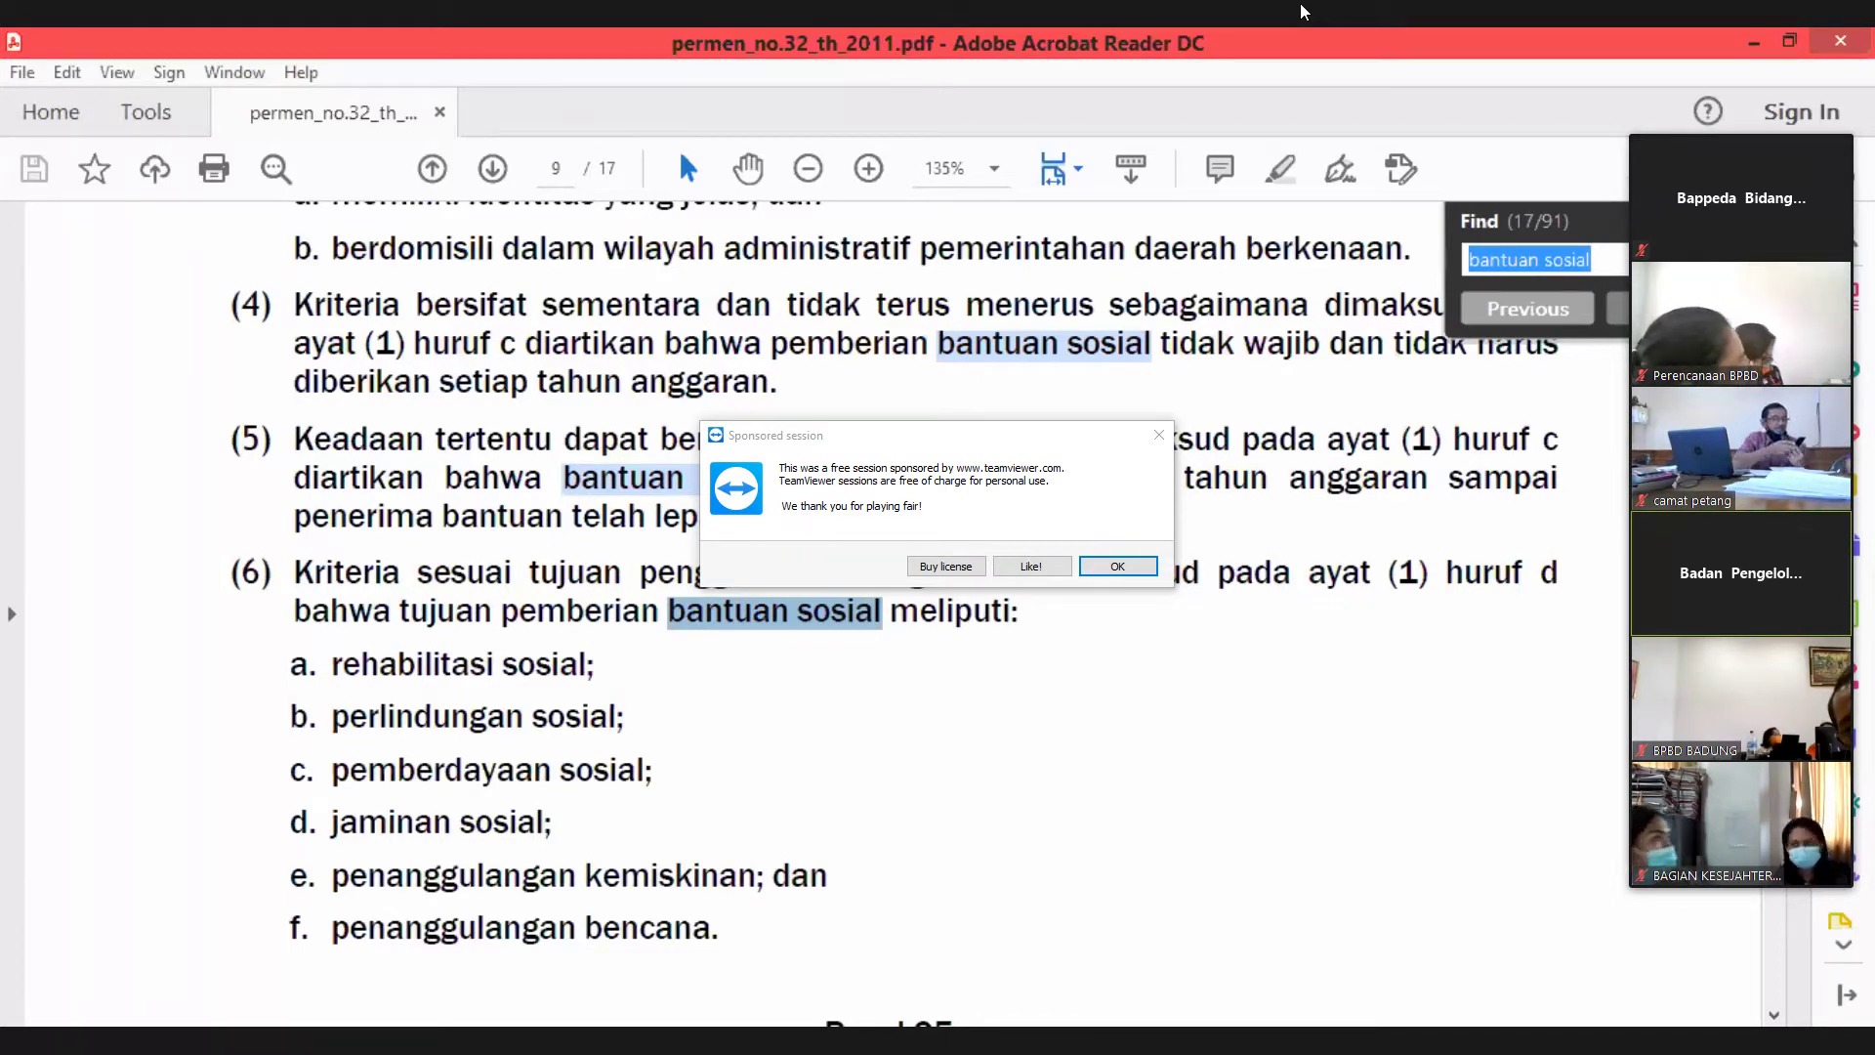
# - Go through the "bantuan sosial" matches in the paragraphs on aid given as money or goods, ending on page 10
pyautogui.press('Return')
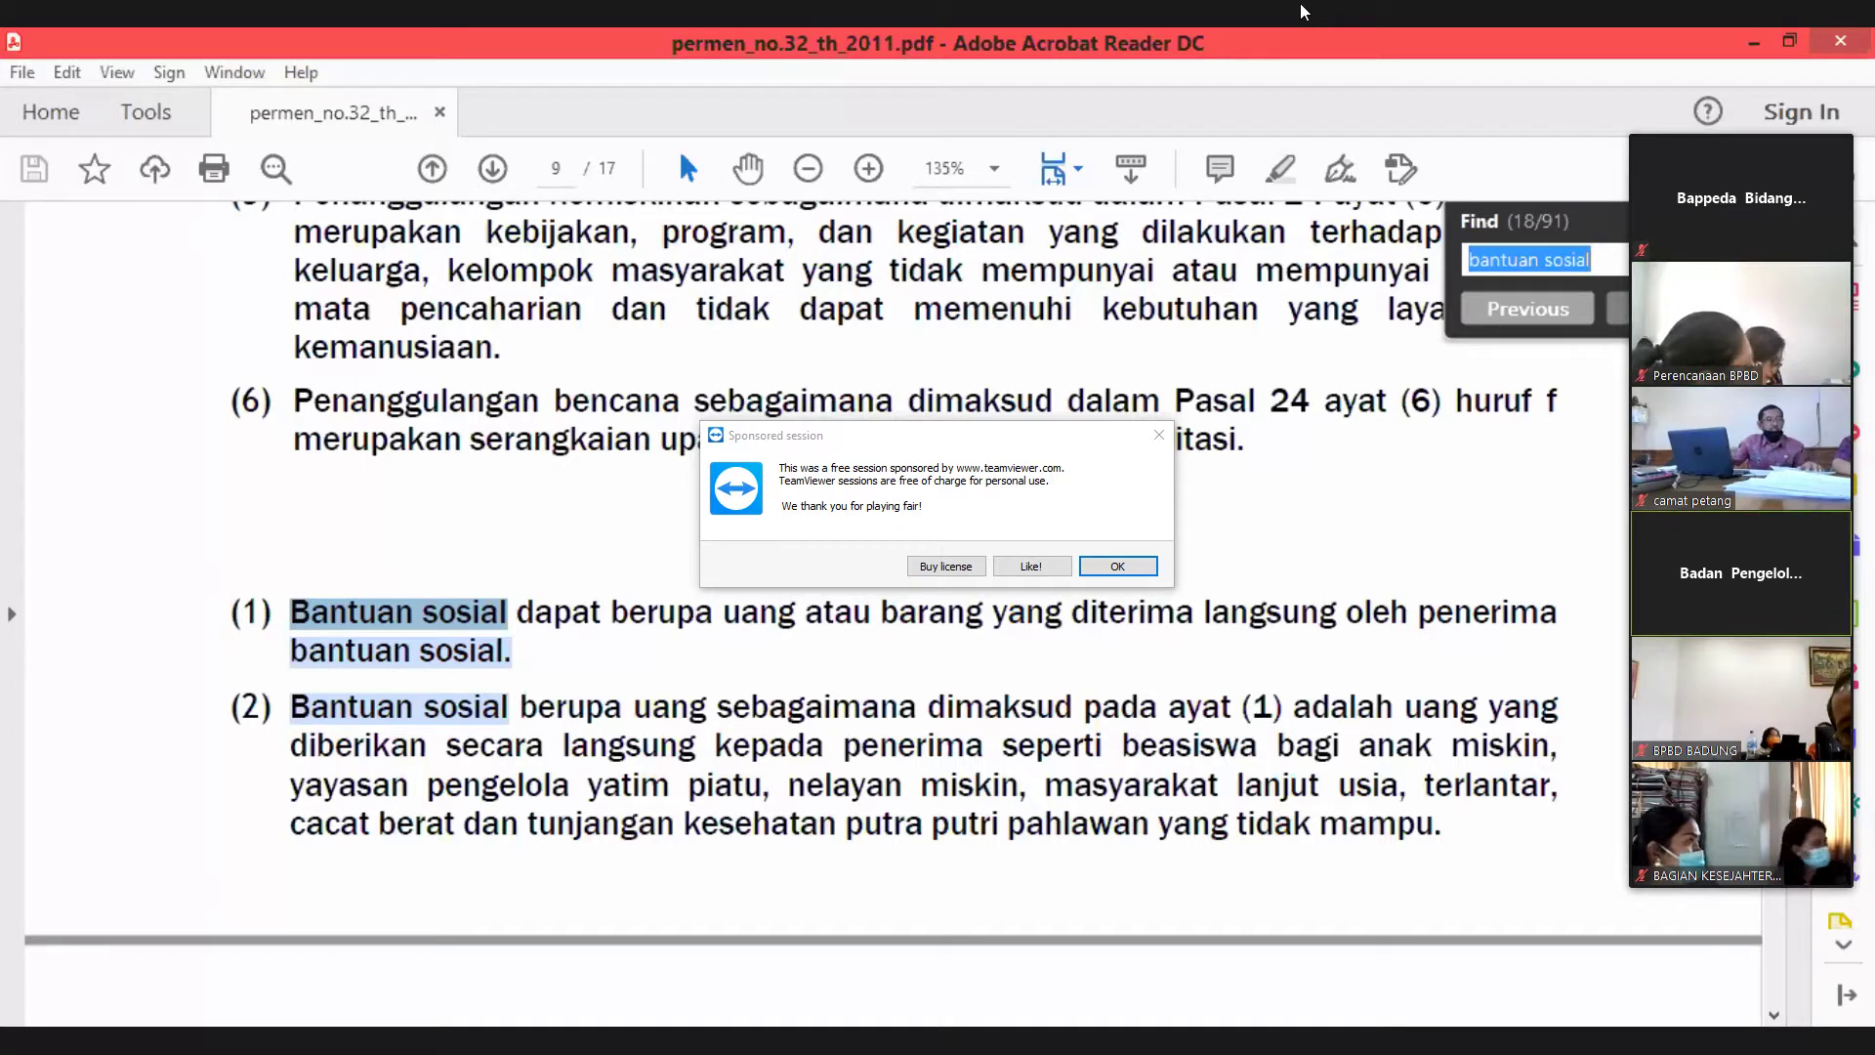
pyautogui.press('Return')
pyautogui.press('Return')
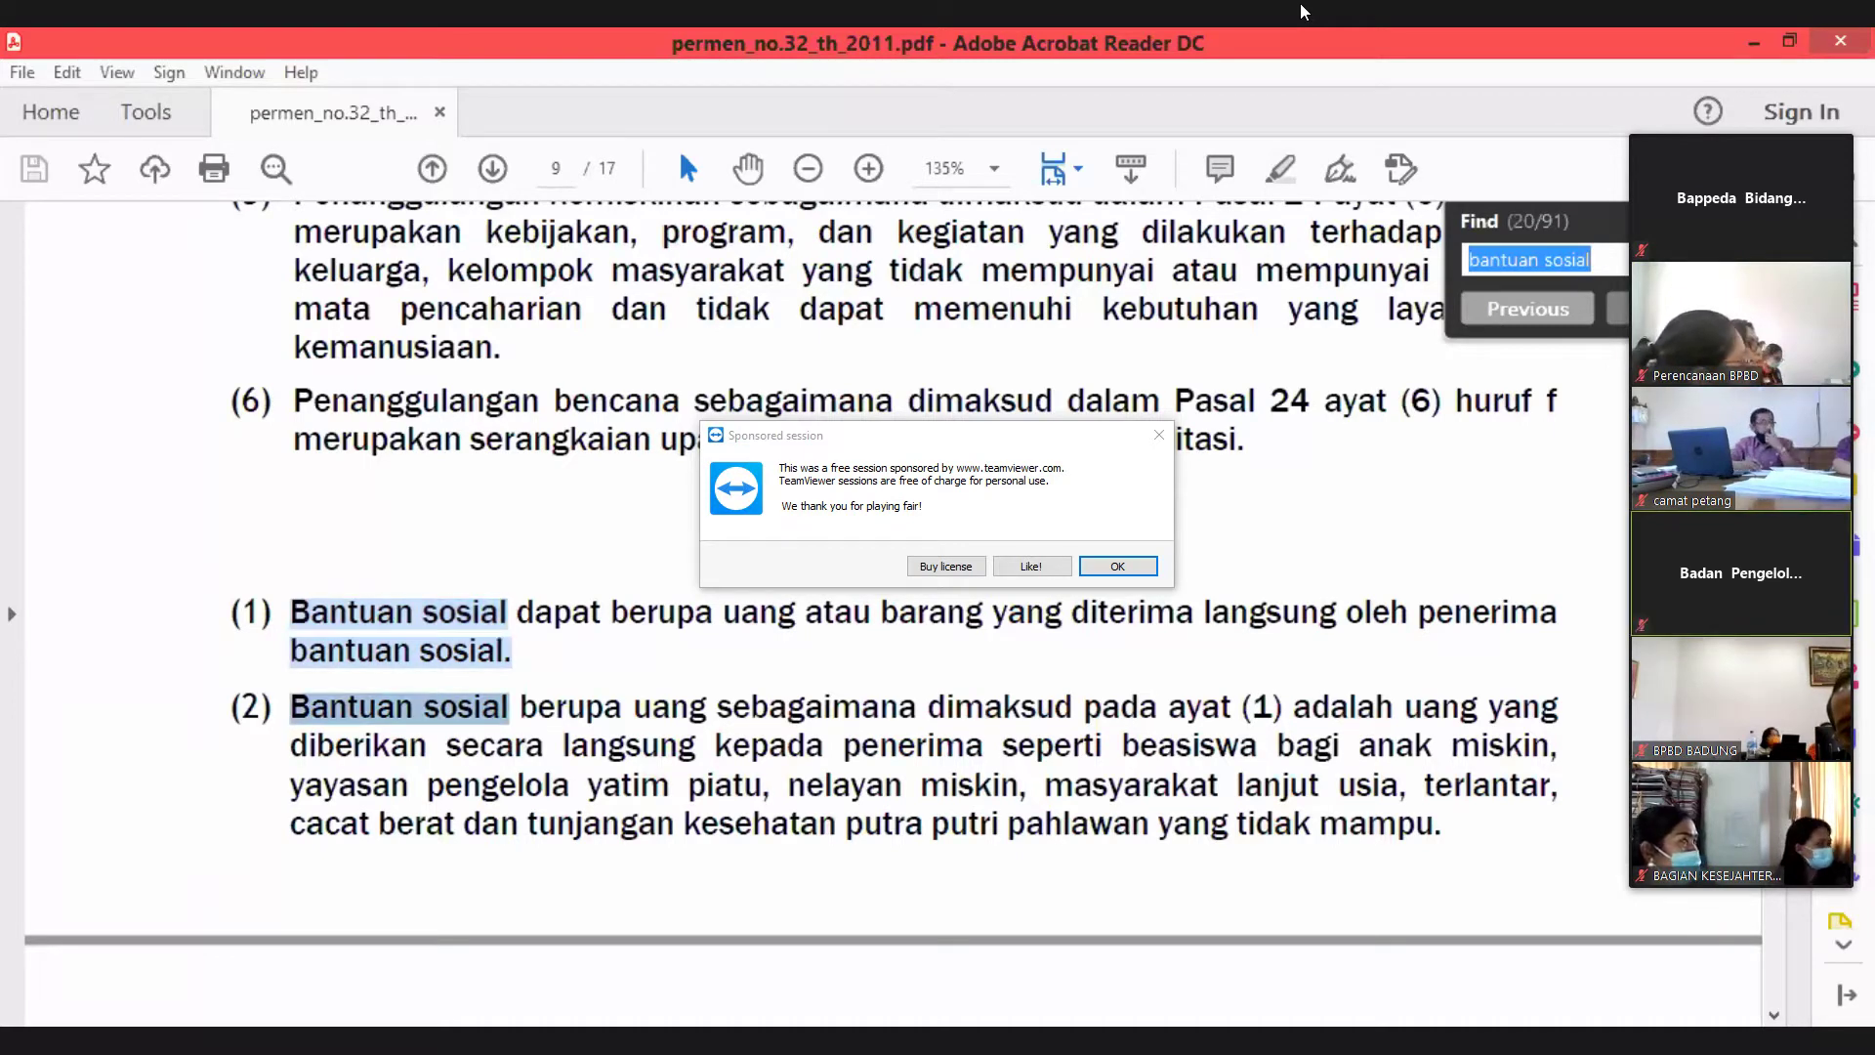
pyautogui.press('Return')
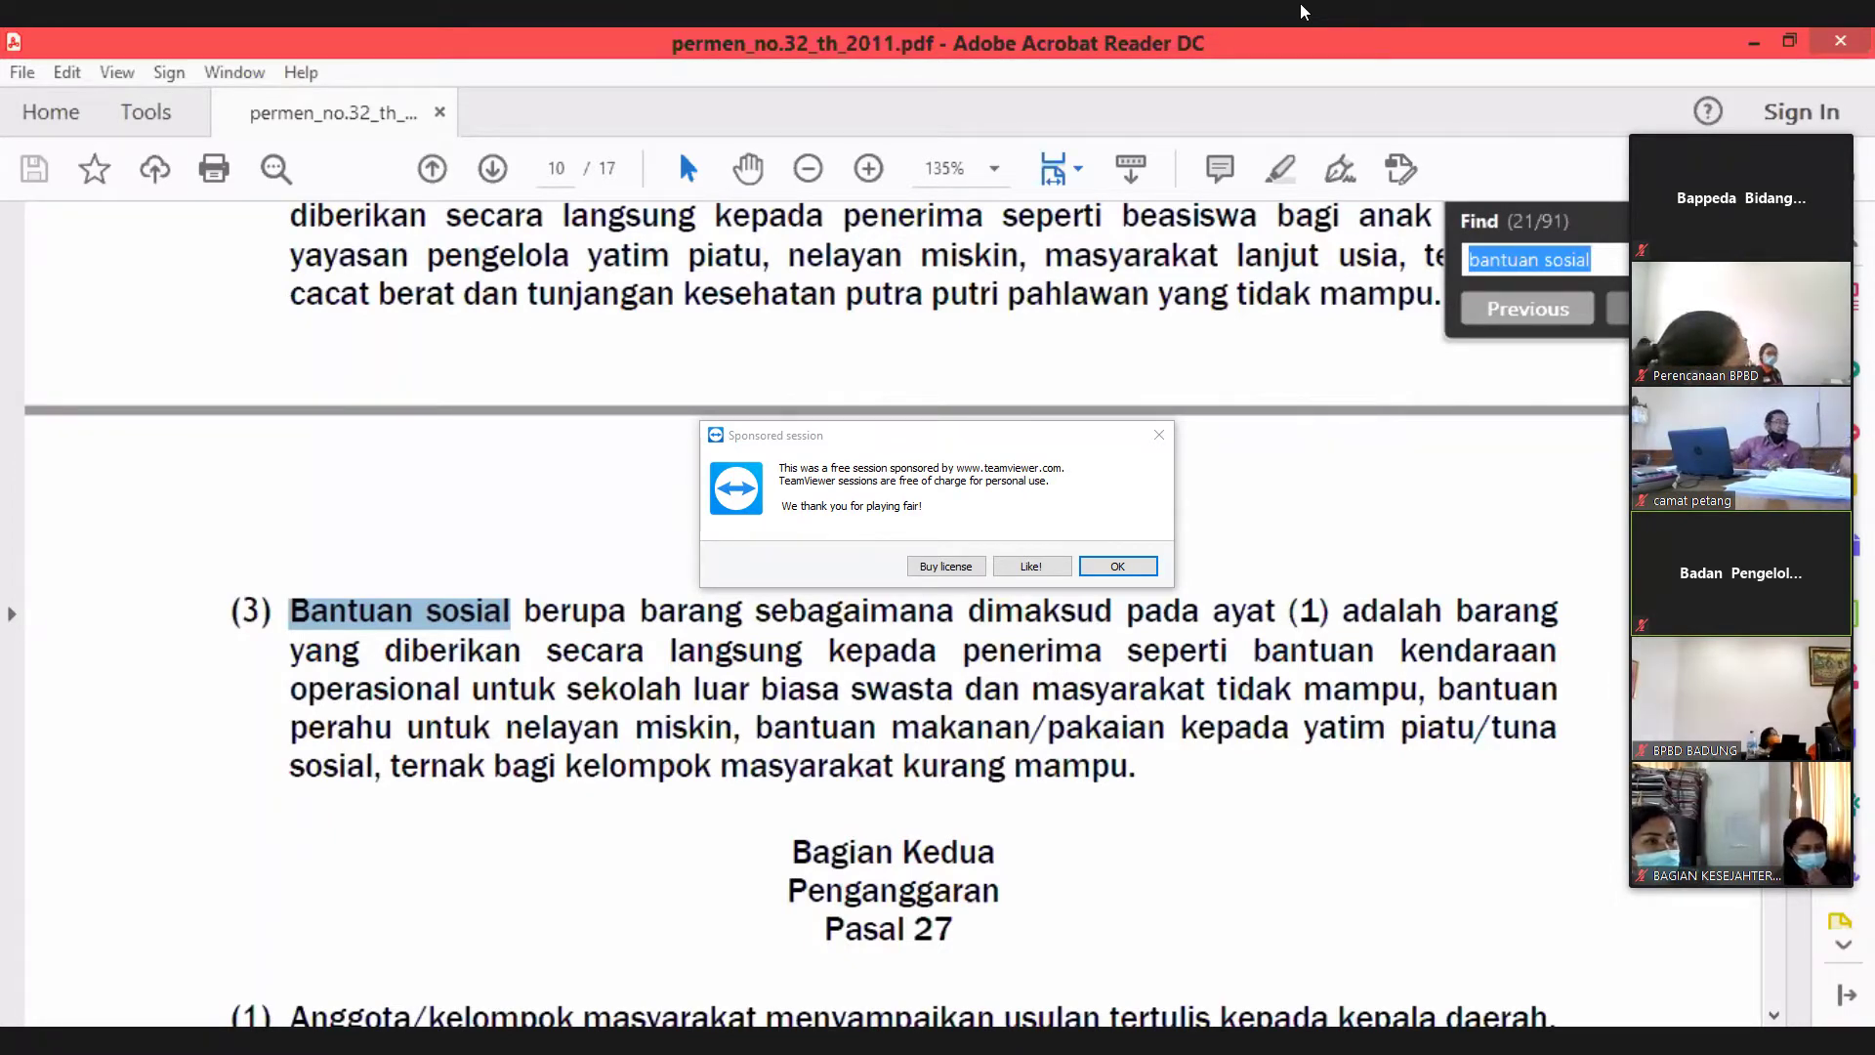
# - Step through the "bantuan sosial" matches on budget allocation in KUA and PPAS and on RKA-PPKD and RKA-SKPD in Pasal 29
pyautogui.press('Return')
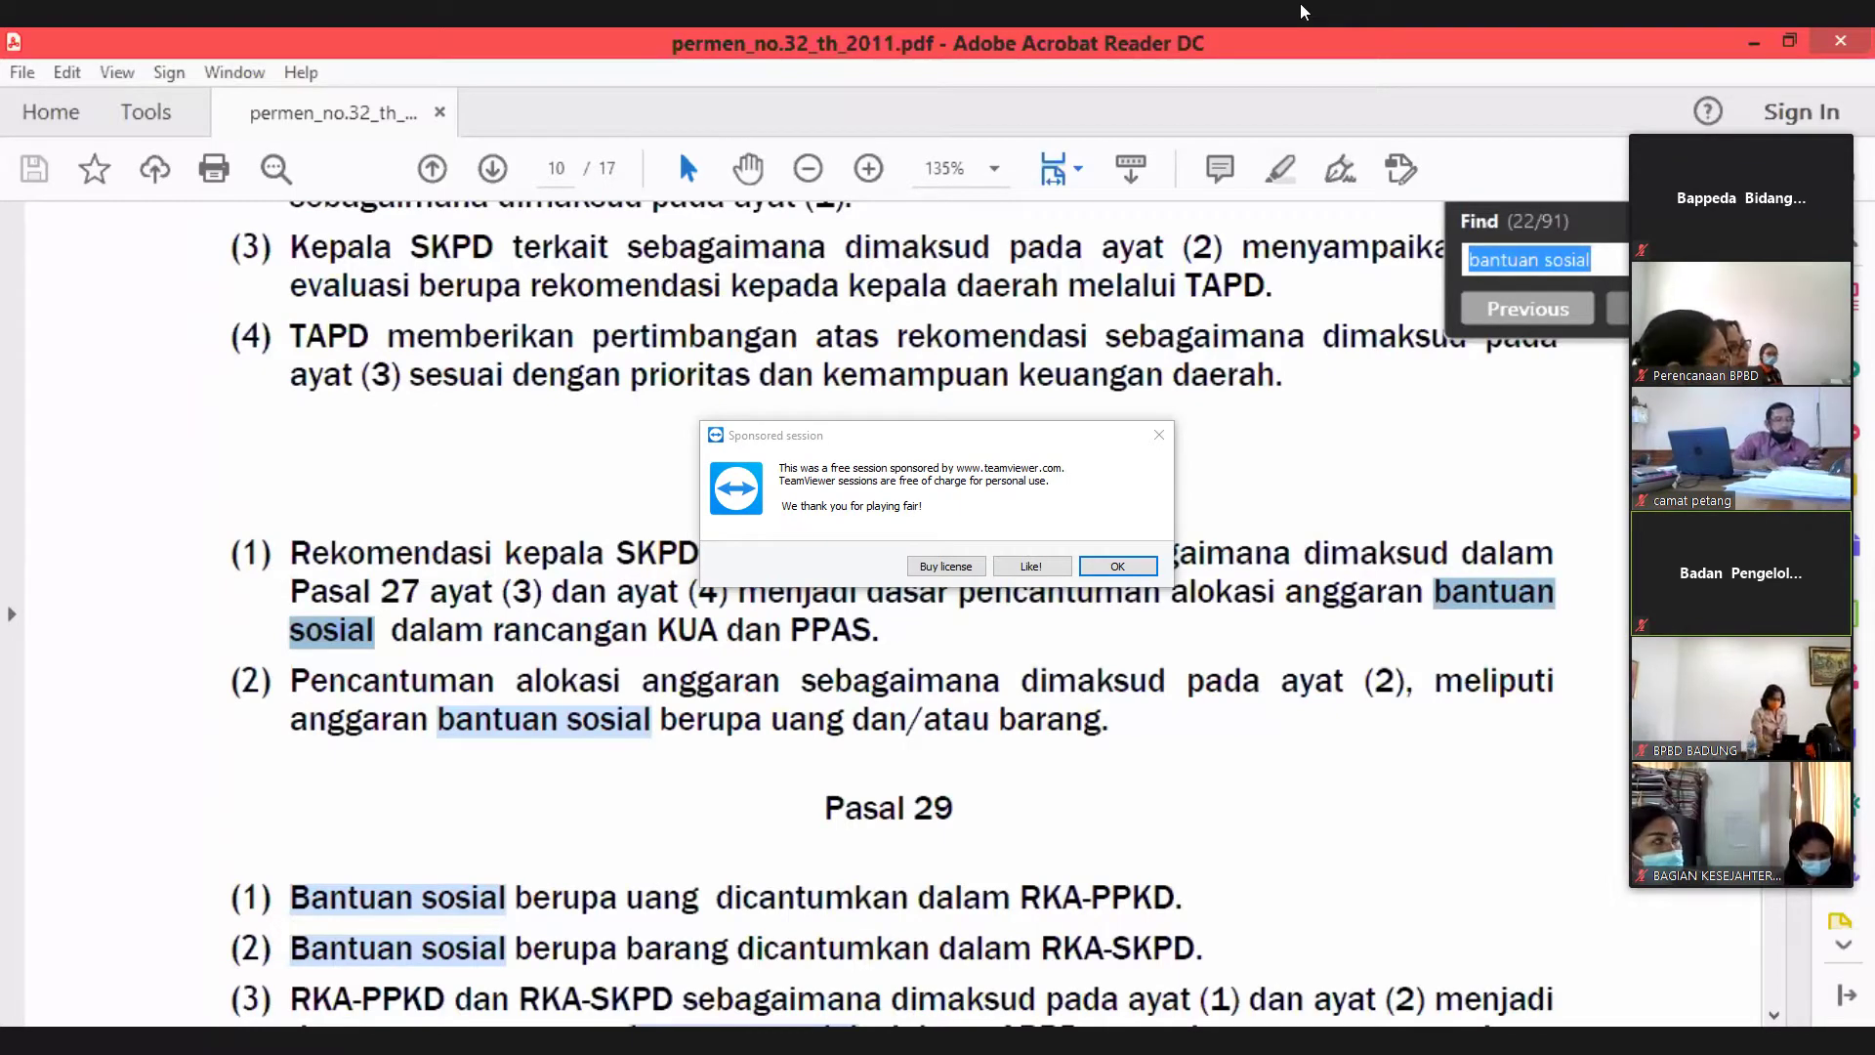
pyautogui.press('Return')
pyautogui.press('Return')
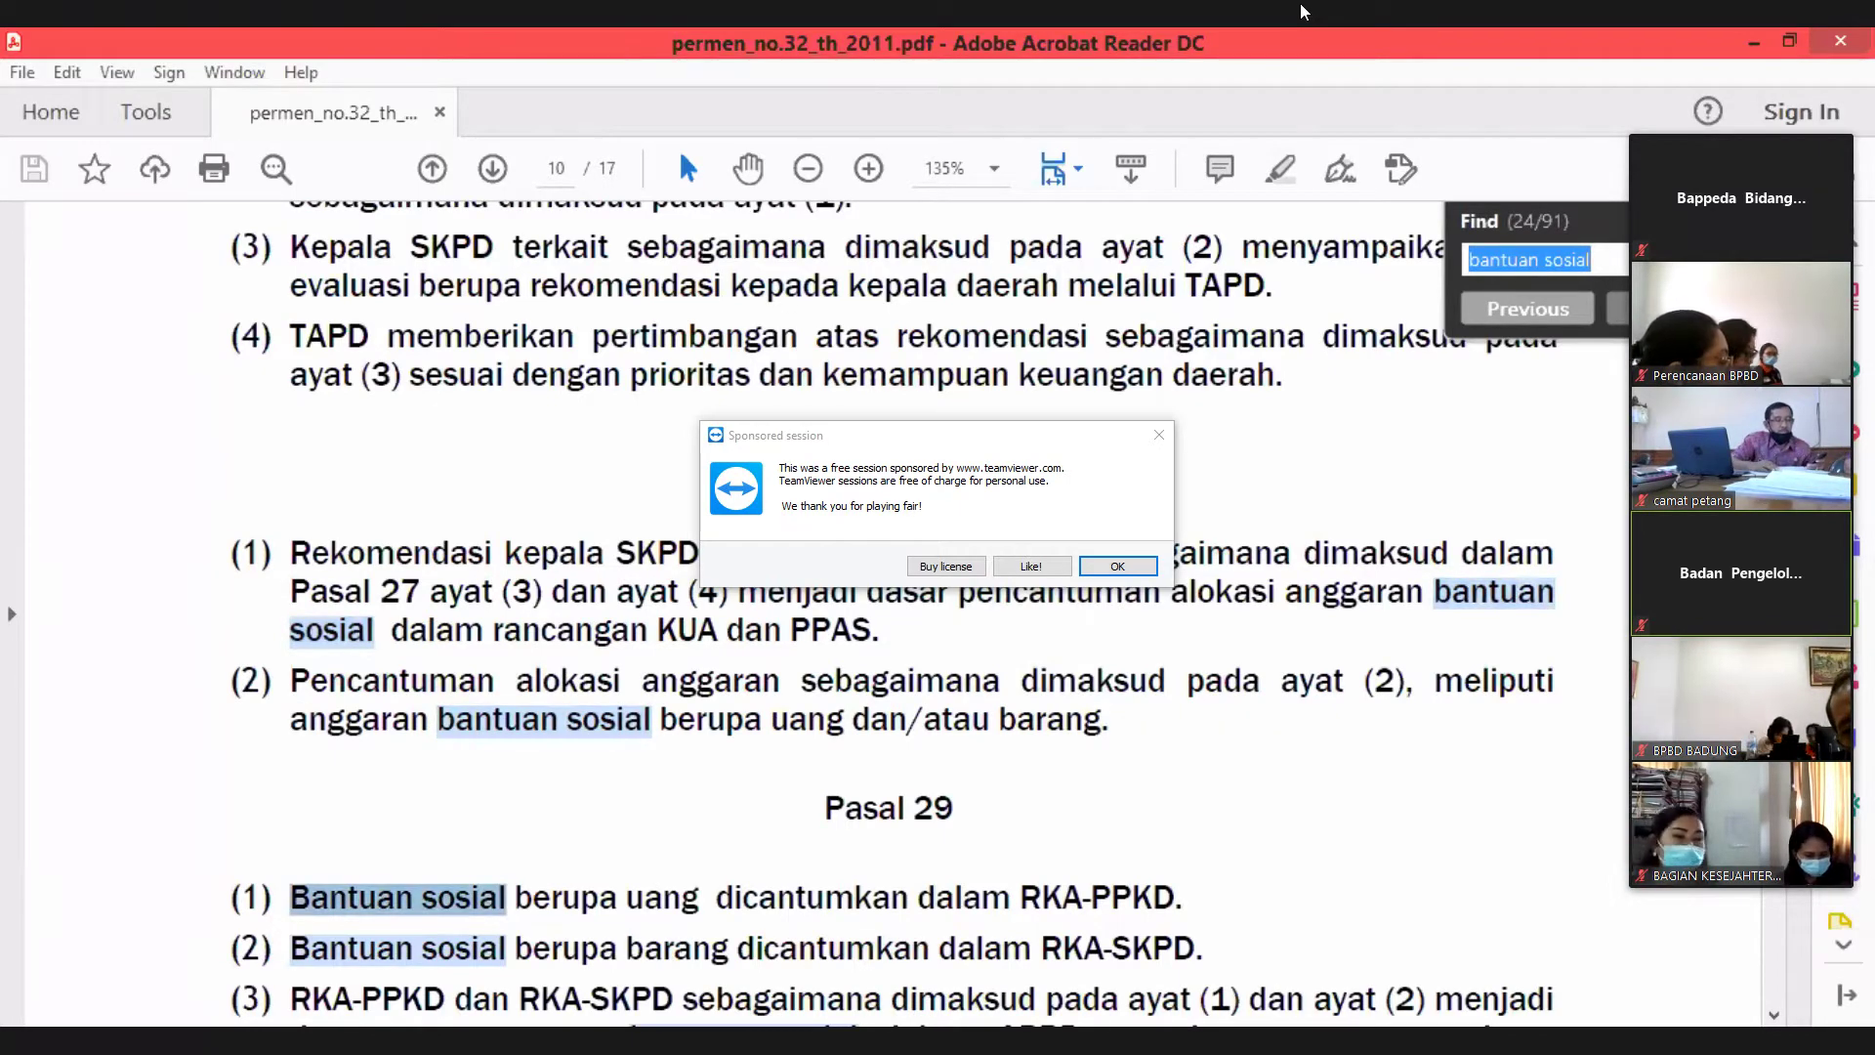
pyautogui.press('Return')
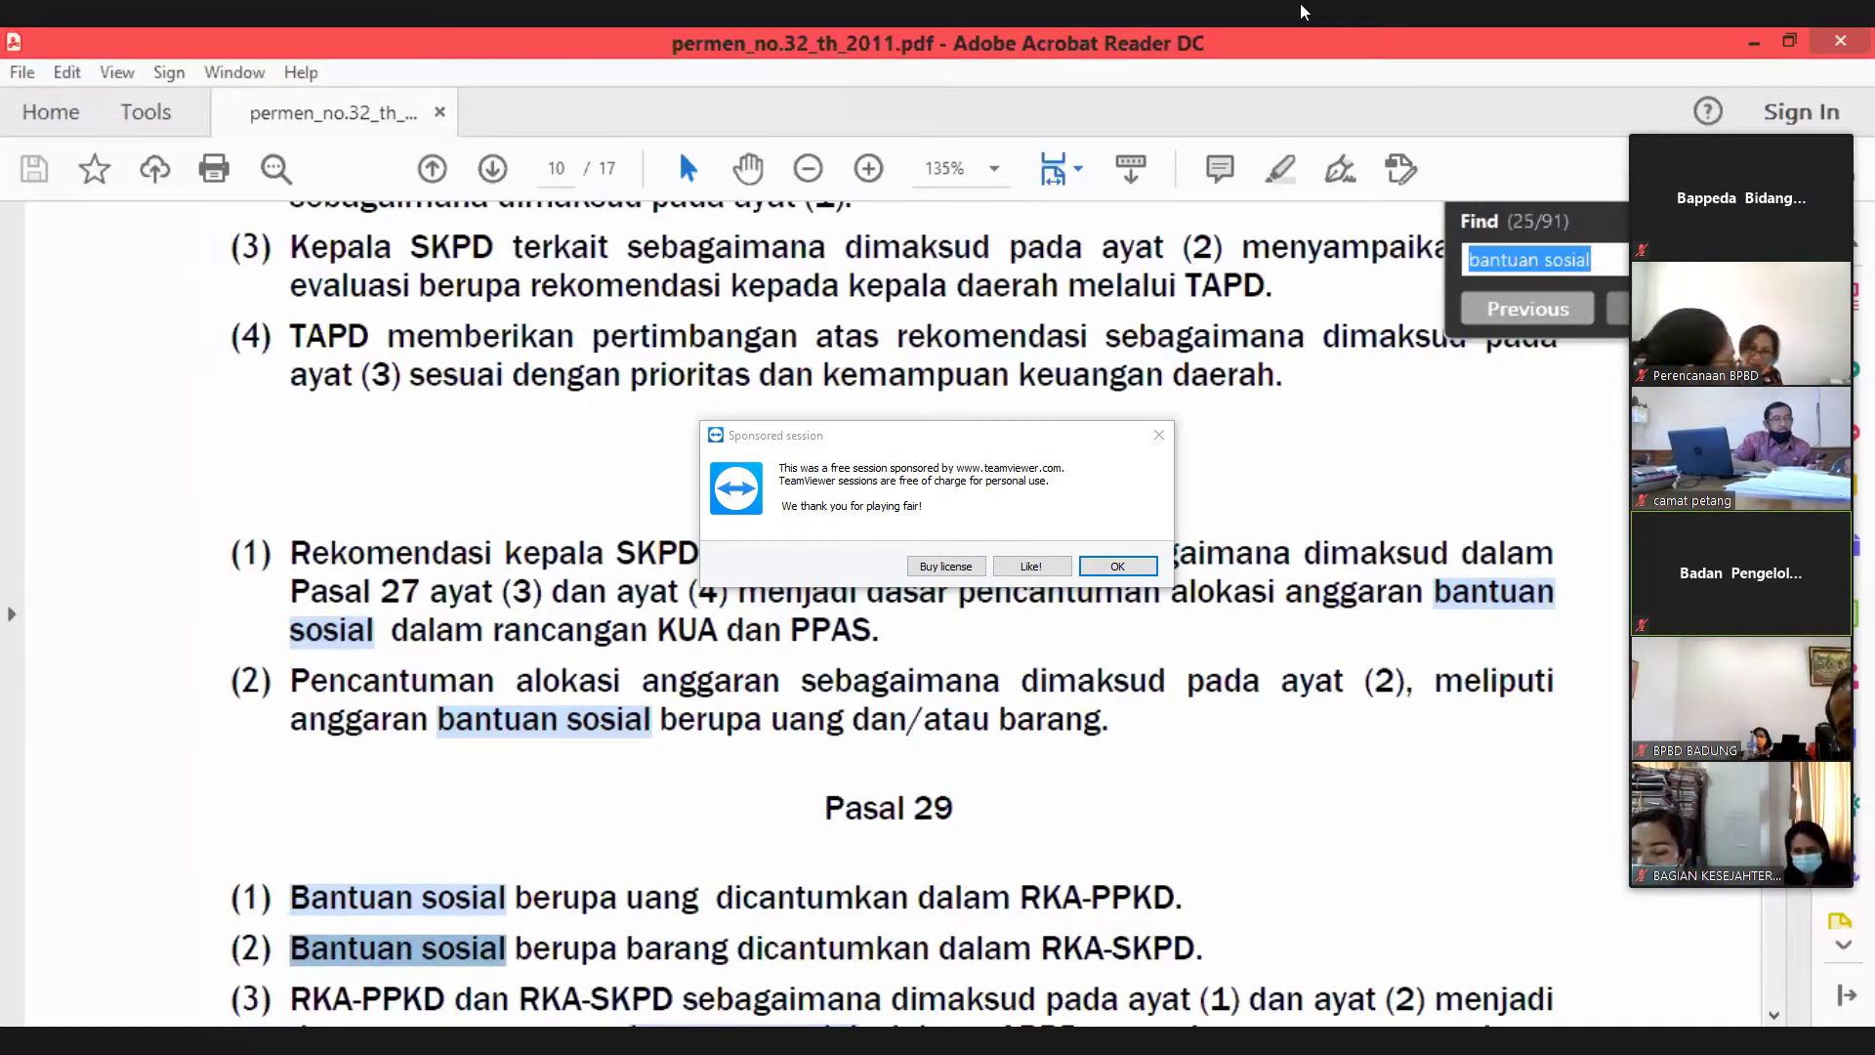
pyautogui.press('Return')
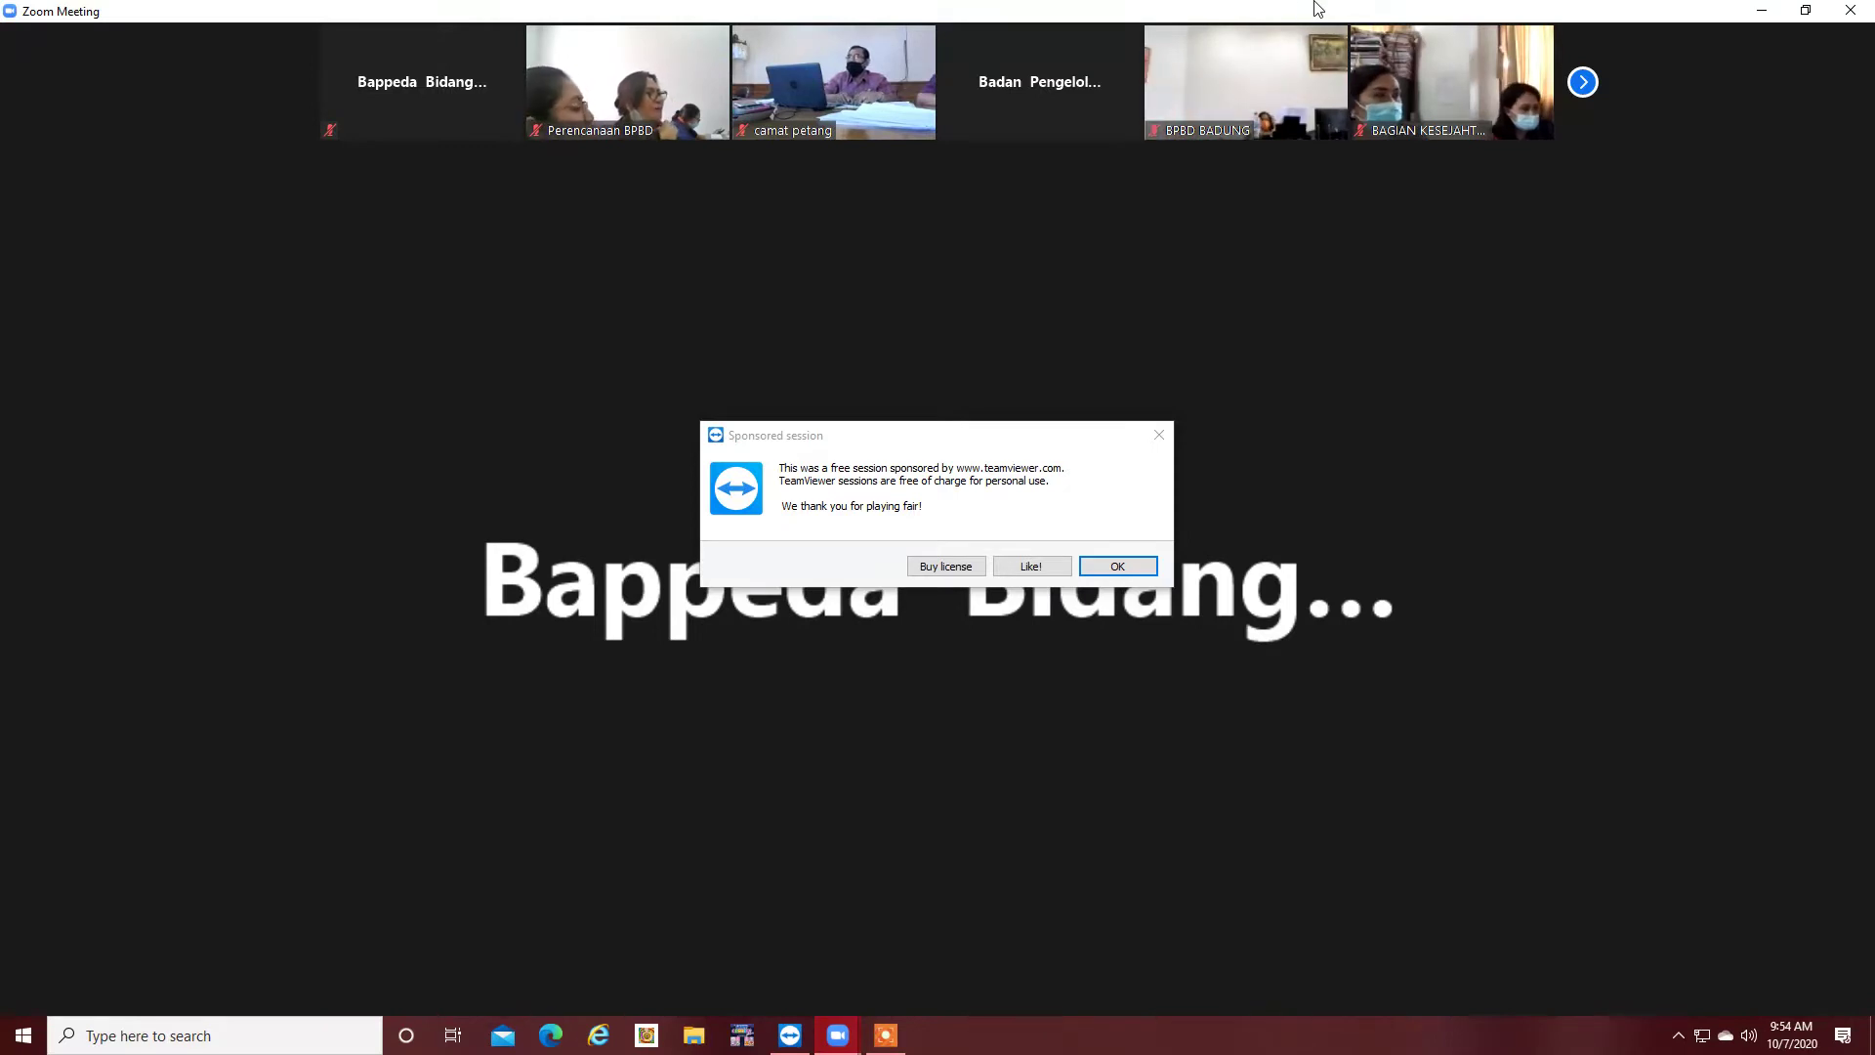
# - Dismiss the TeamViewer sponsored session notice and lower the speaker volume to 52
pyautogui.click(1099, 579)
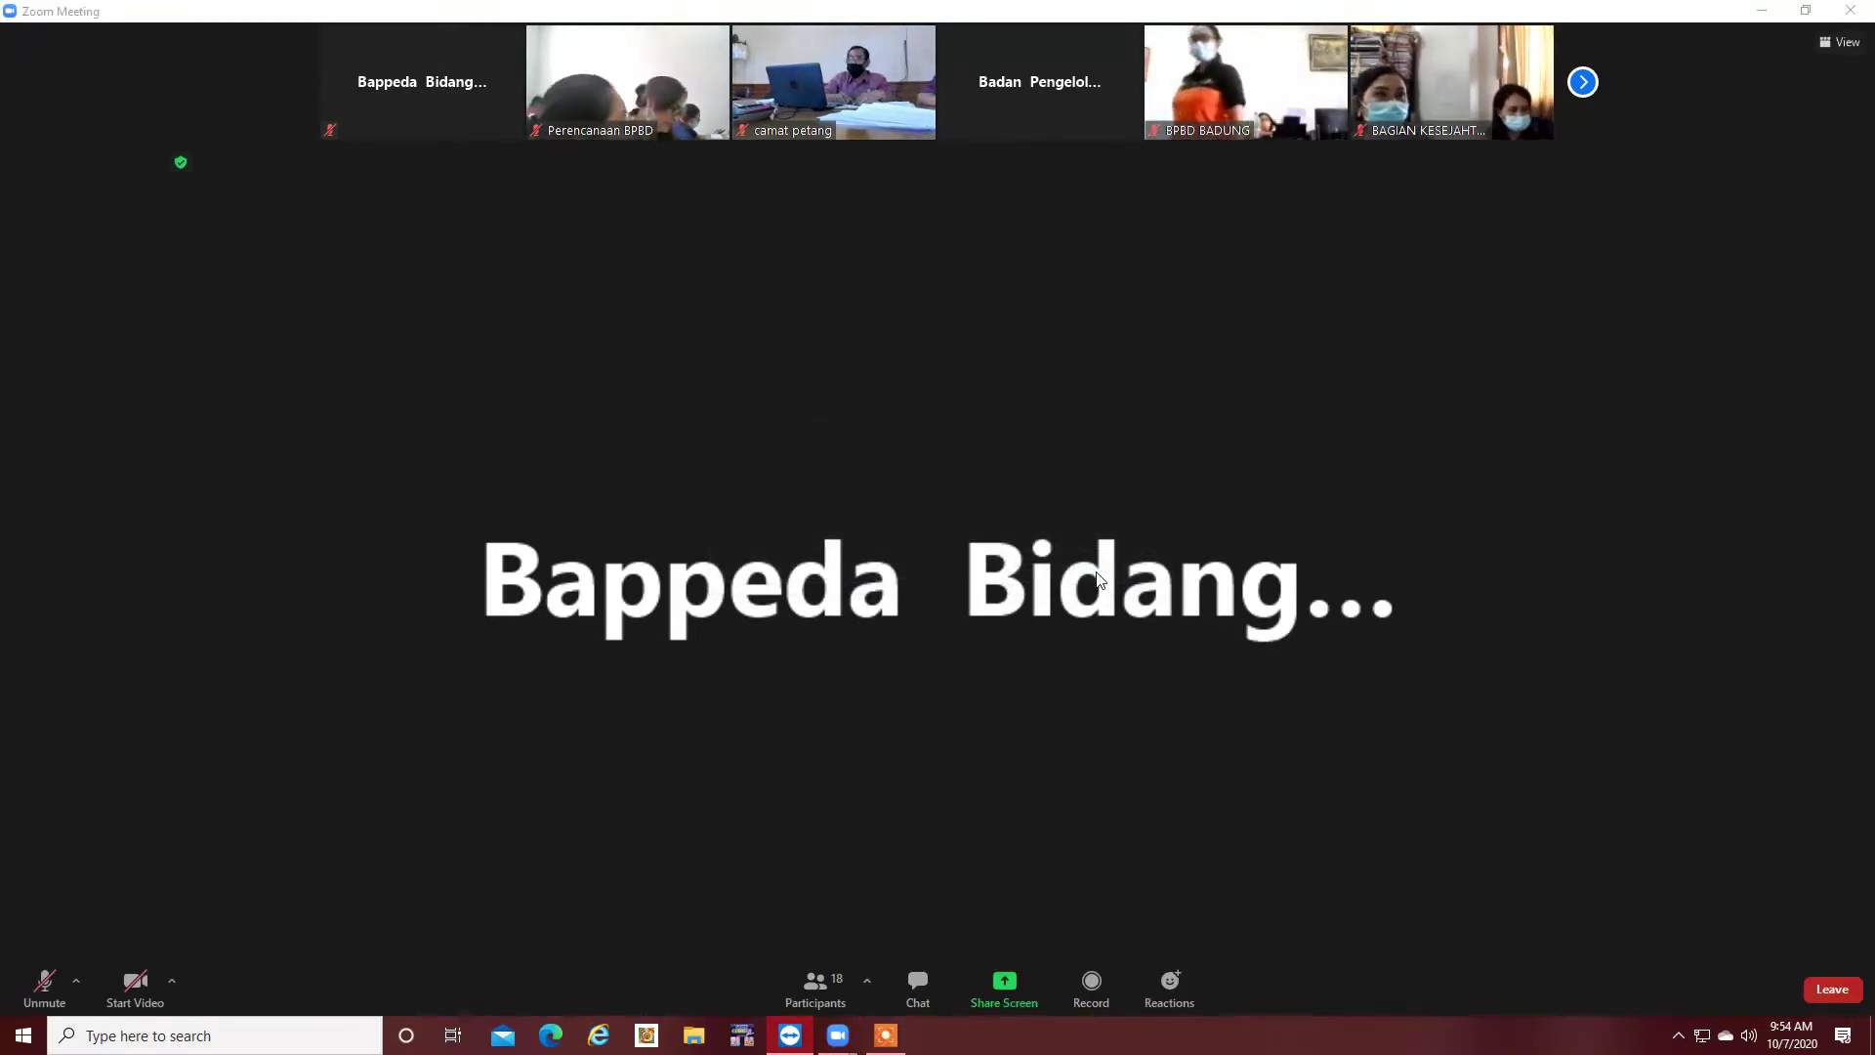
pyautogui.click(1747, 1035)
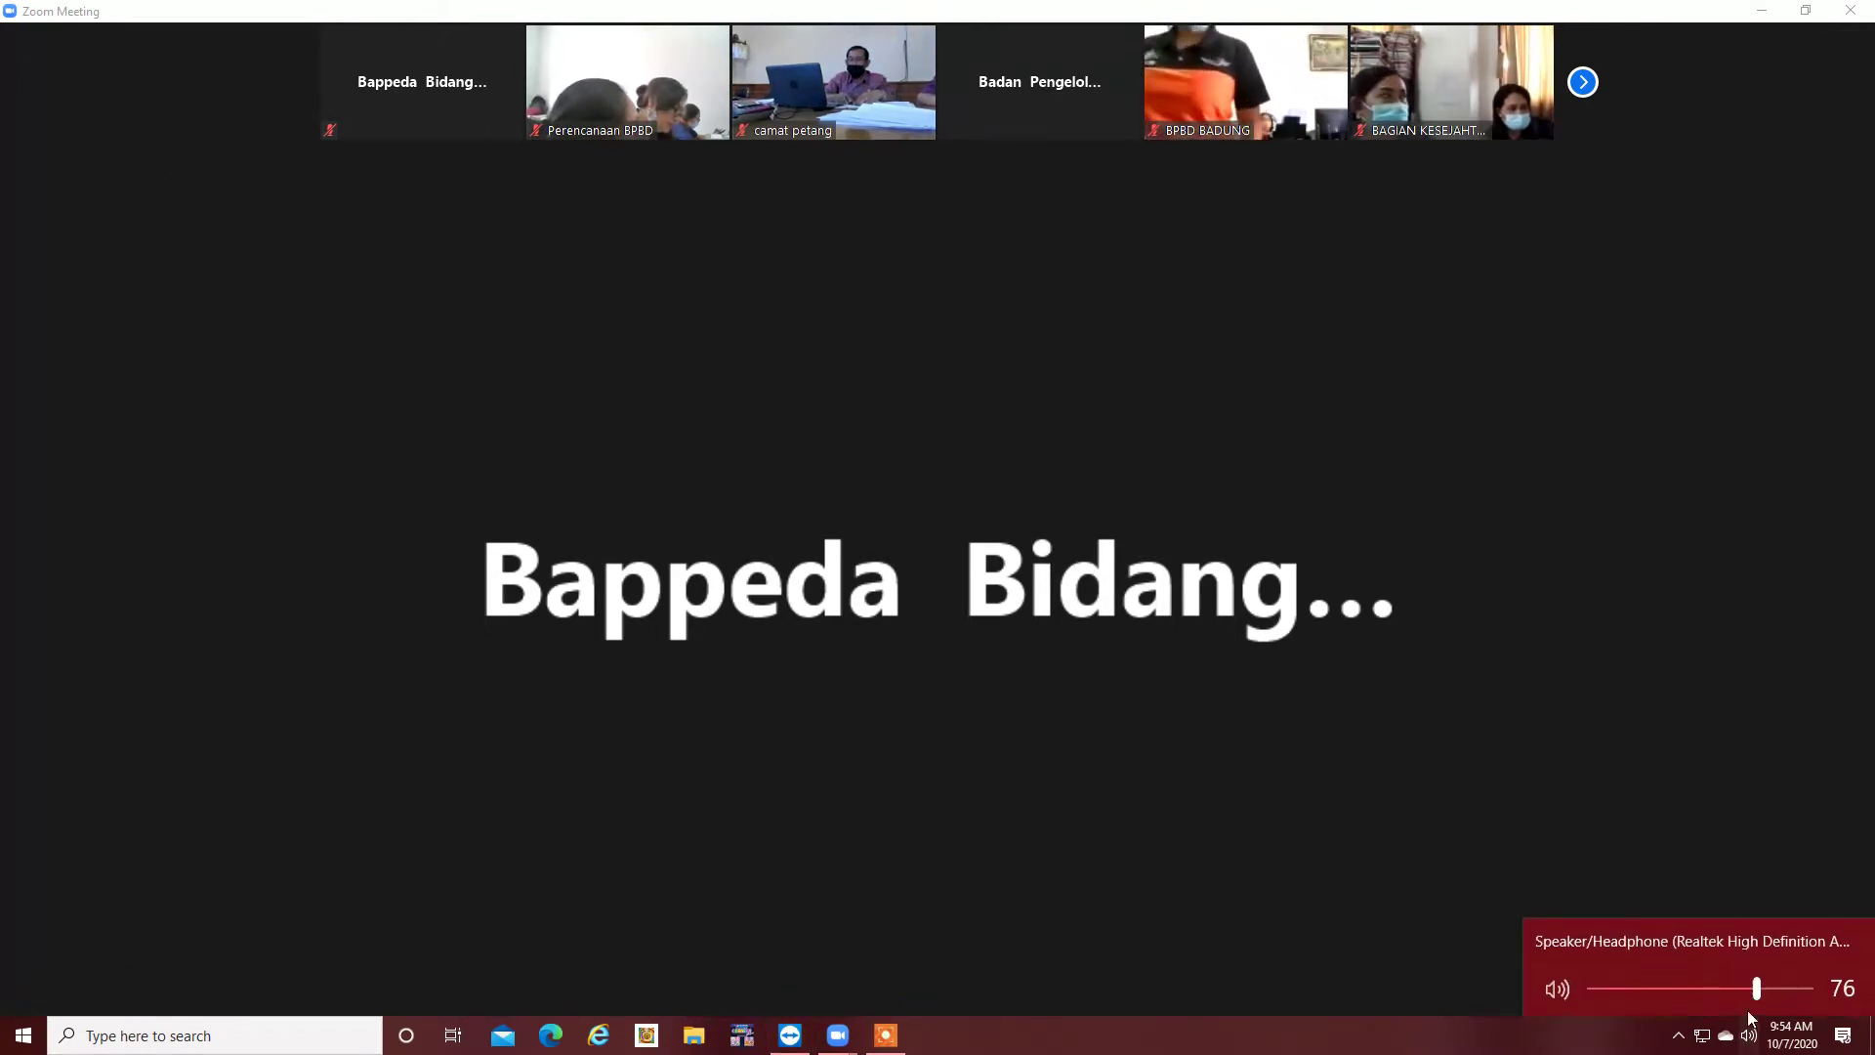
pyautogui.moveTo(1755, 992); pyautogui.dragTo(1701, 992)
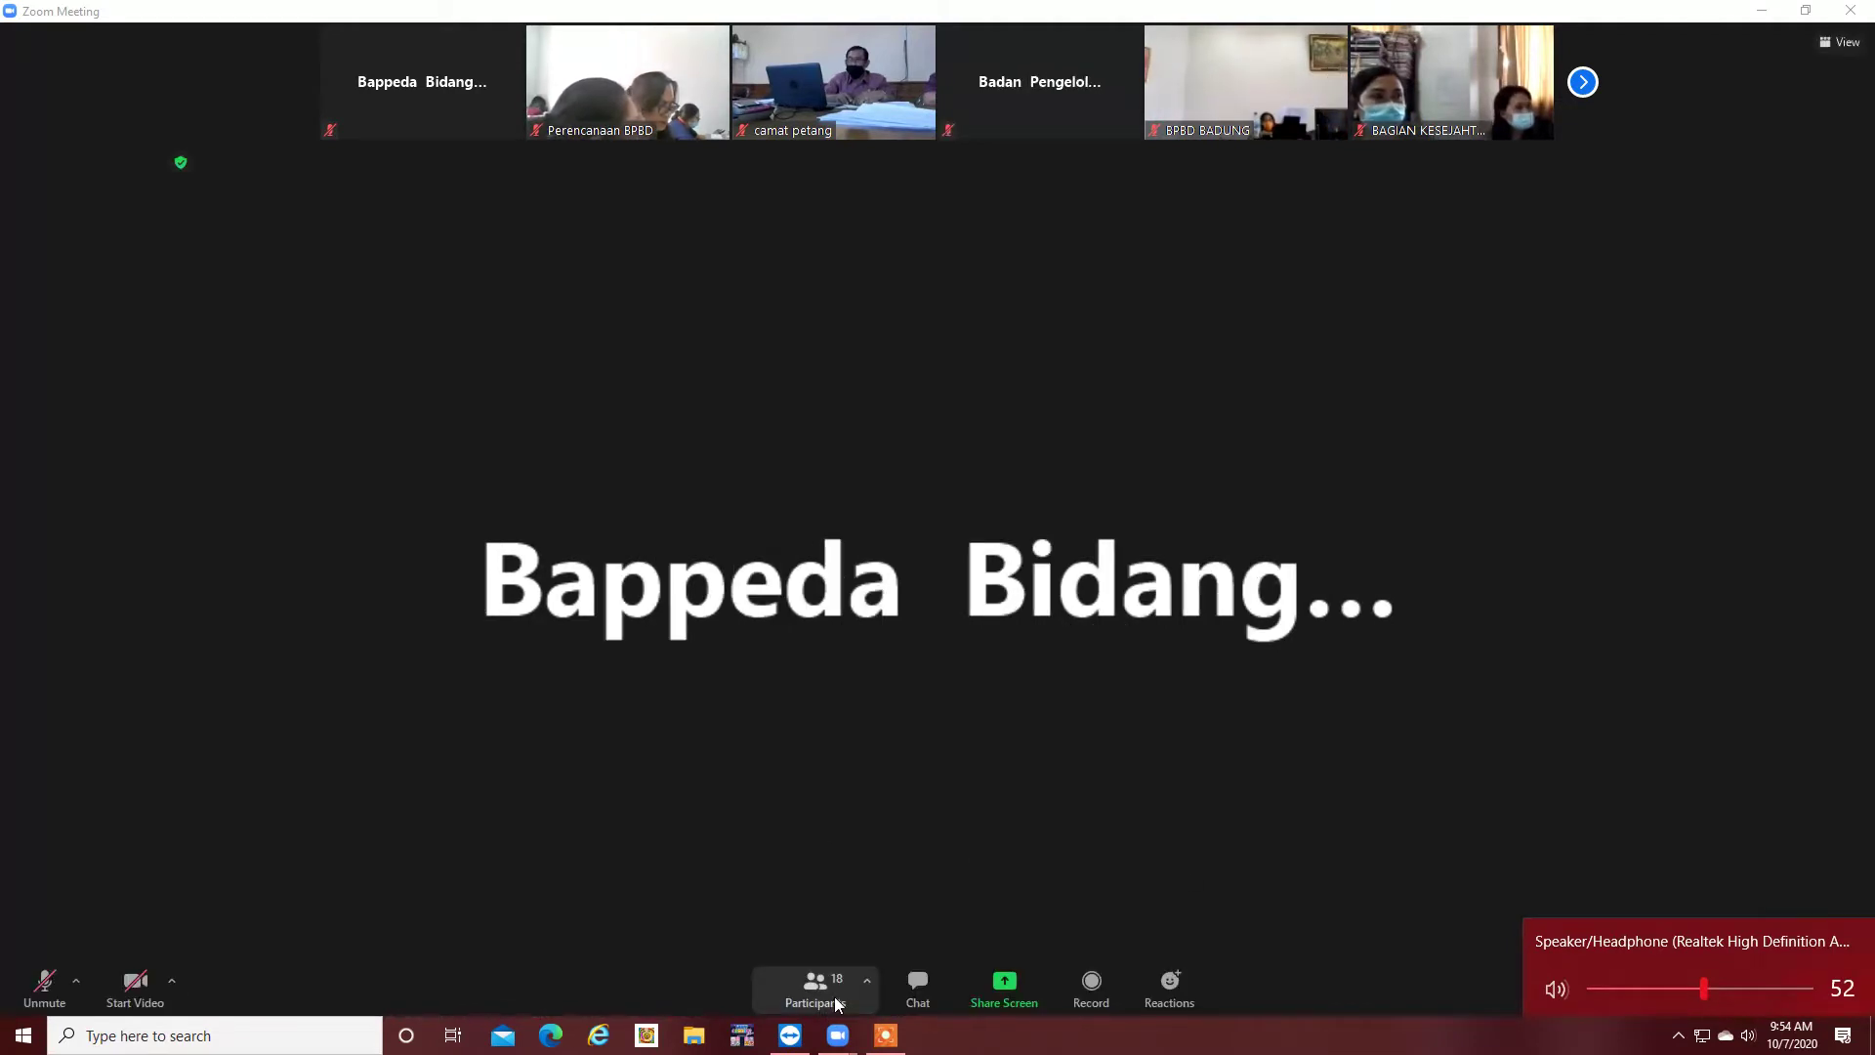
# - View the meeting's participant list and close it again
pyautogui.click(820, 995)
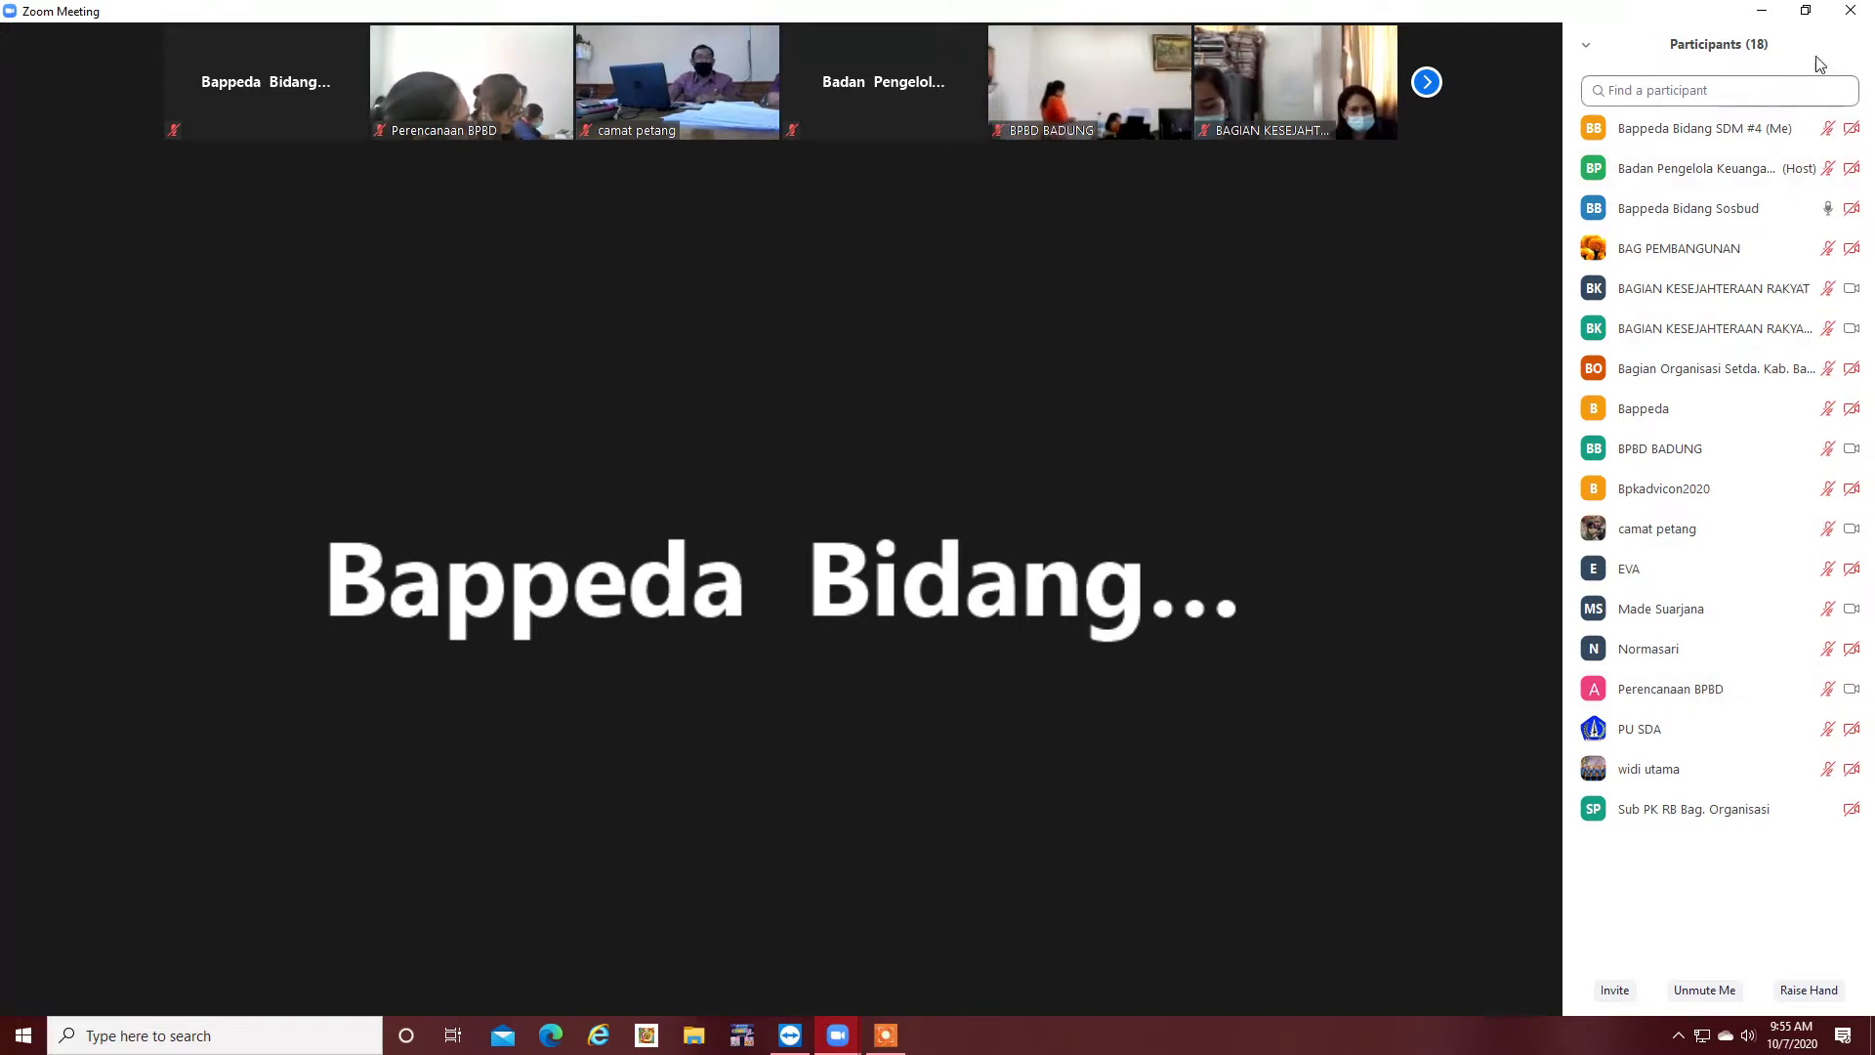
pyautogui.click(1589, 49)
pyautogui.click(1606, 64)
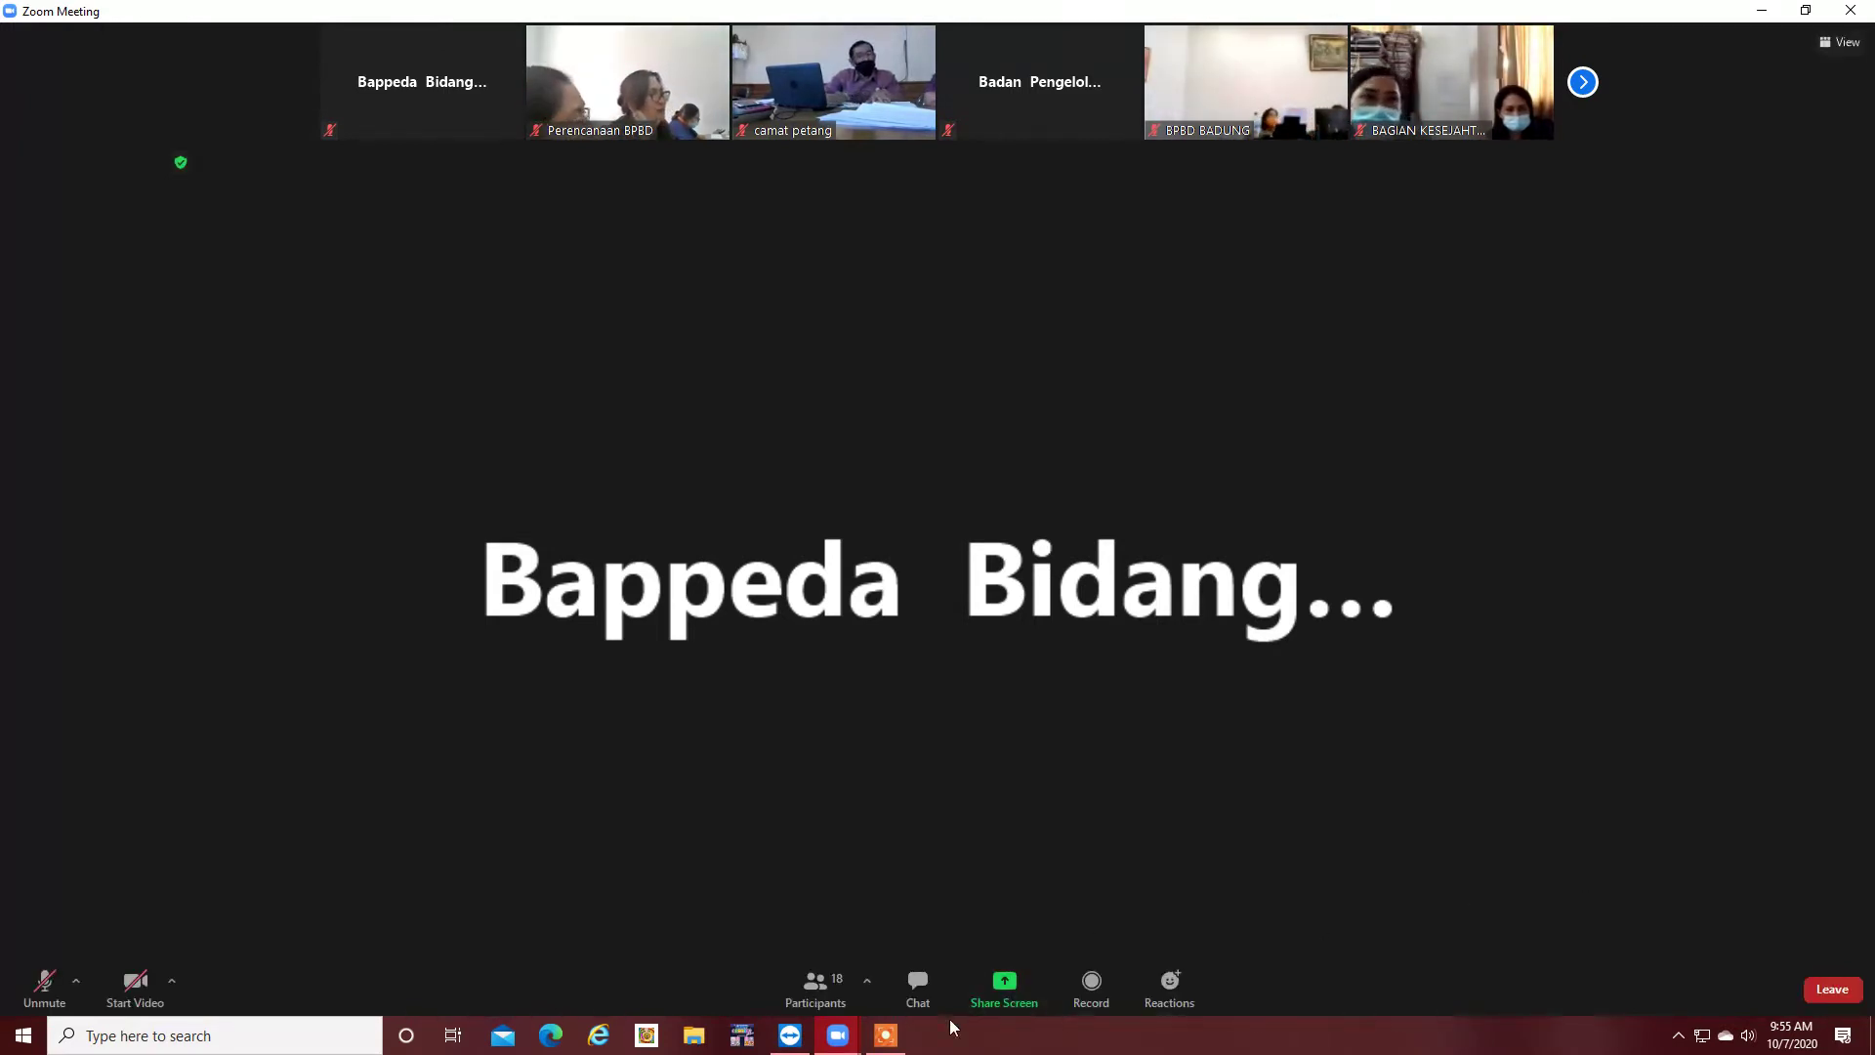
pyautogui.moveTo(1315, 979)
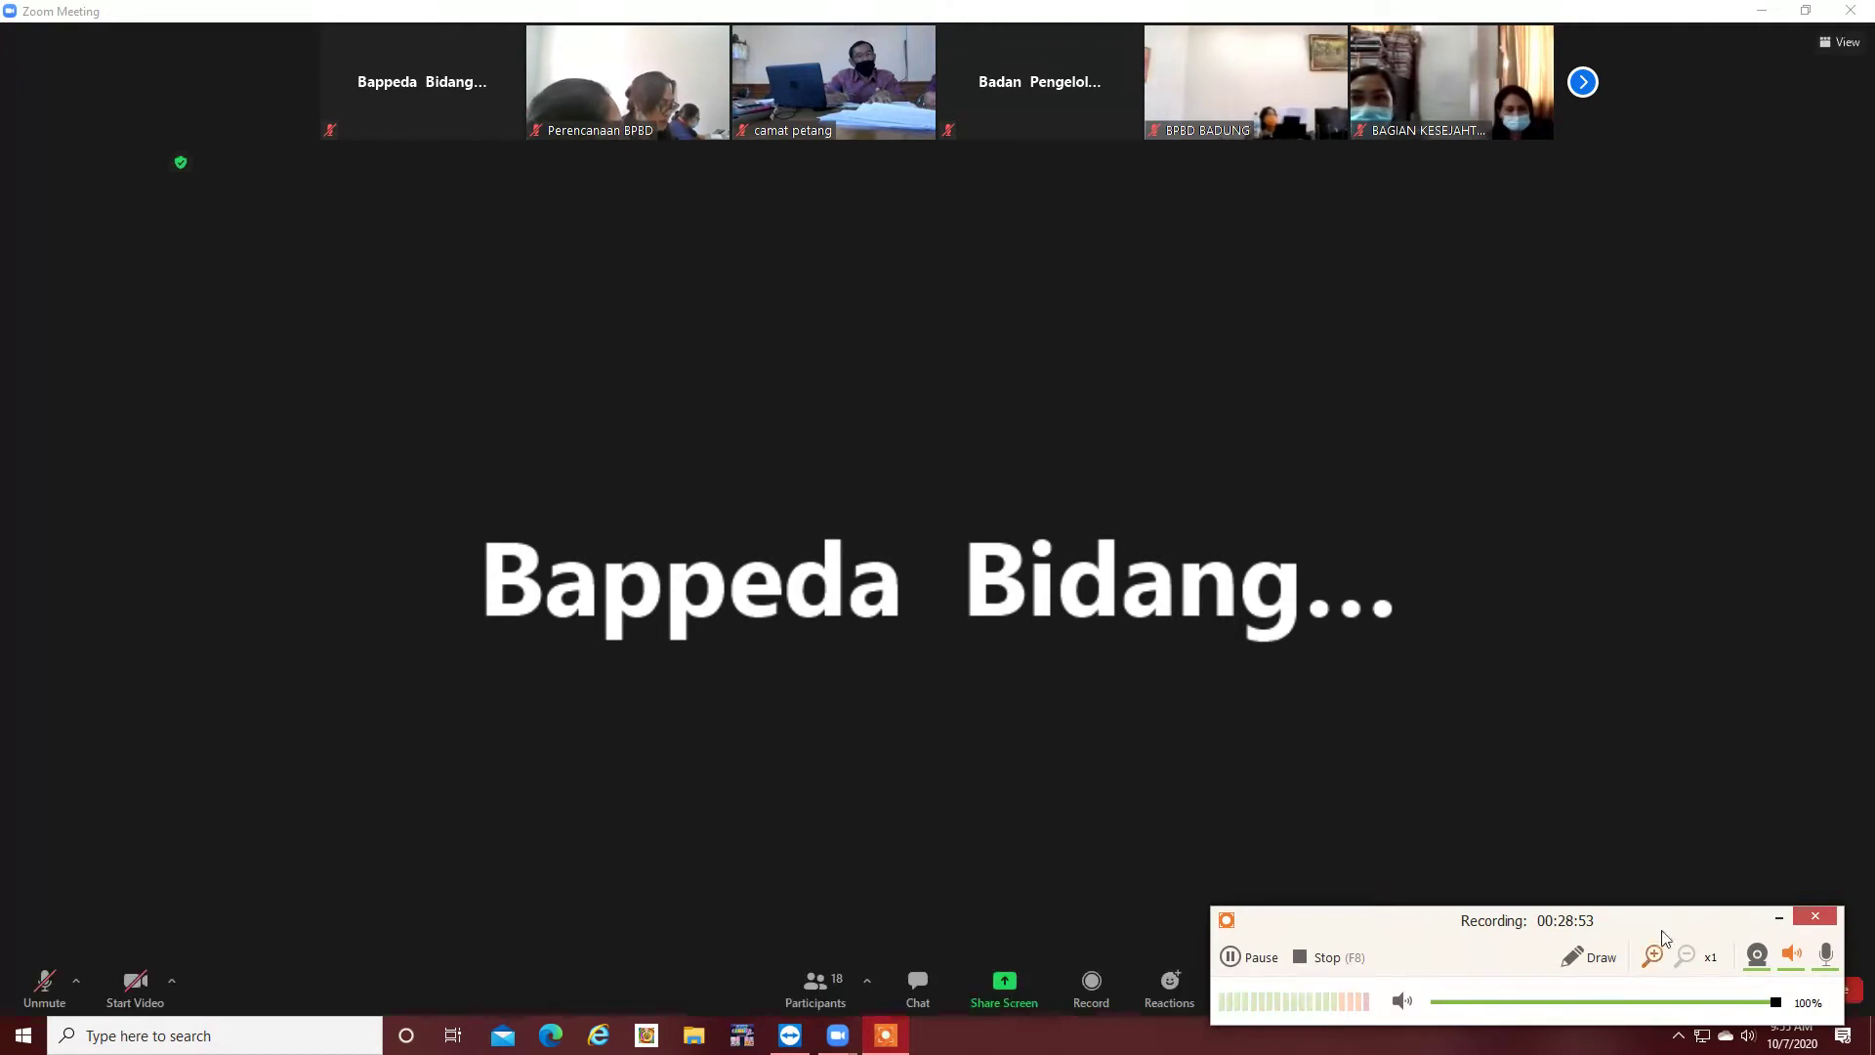
pyautogui.click(1776, 918)
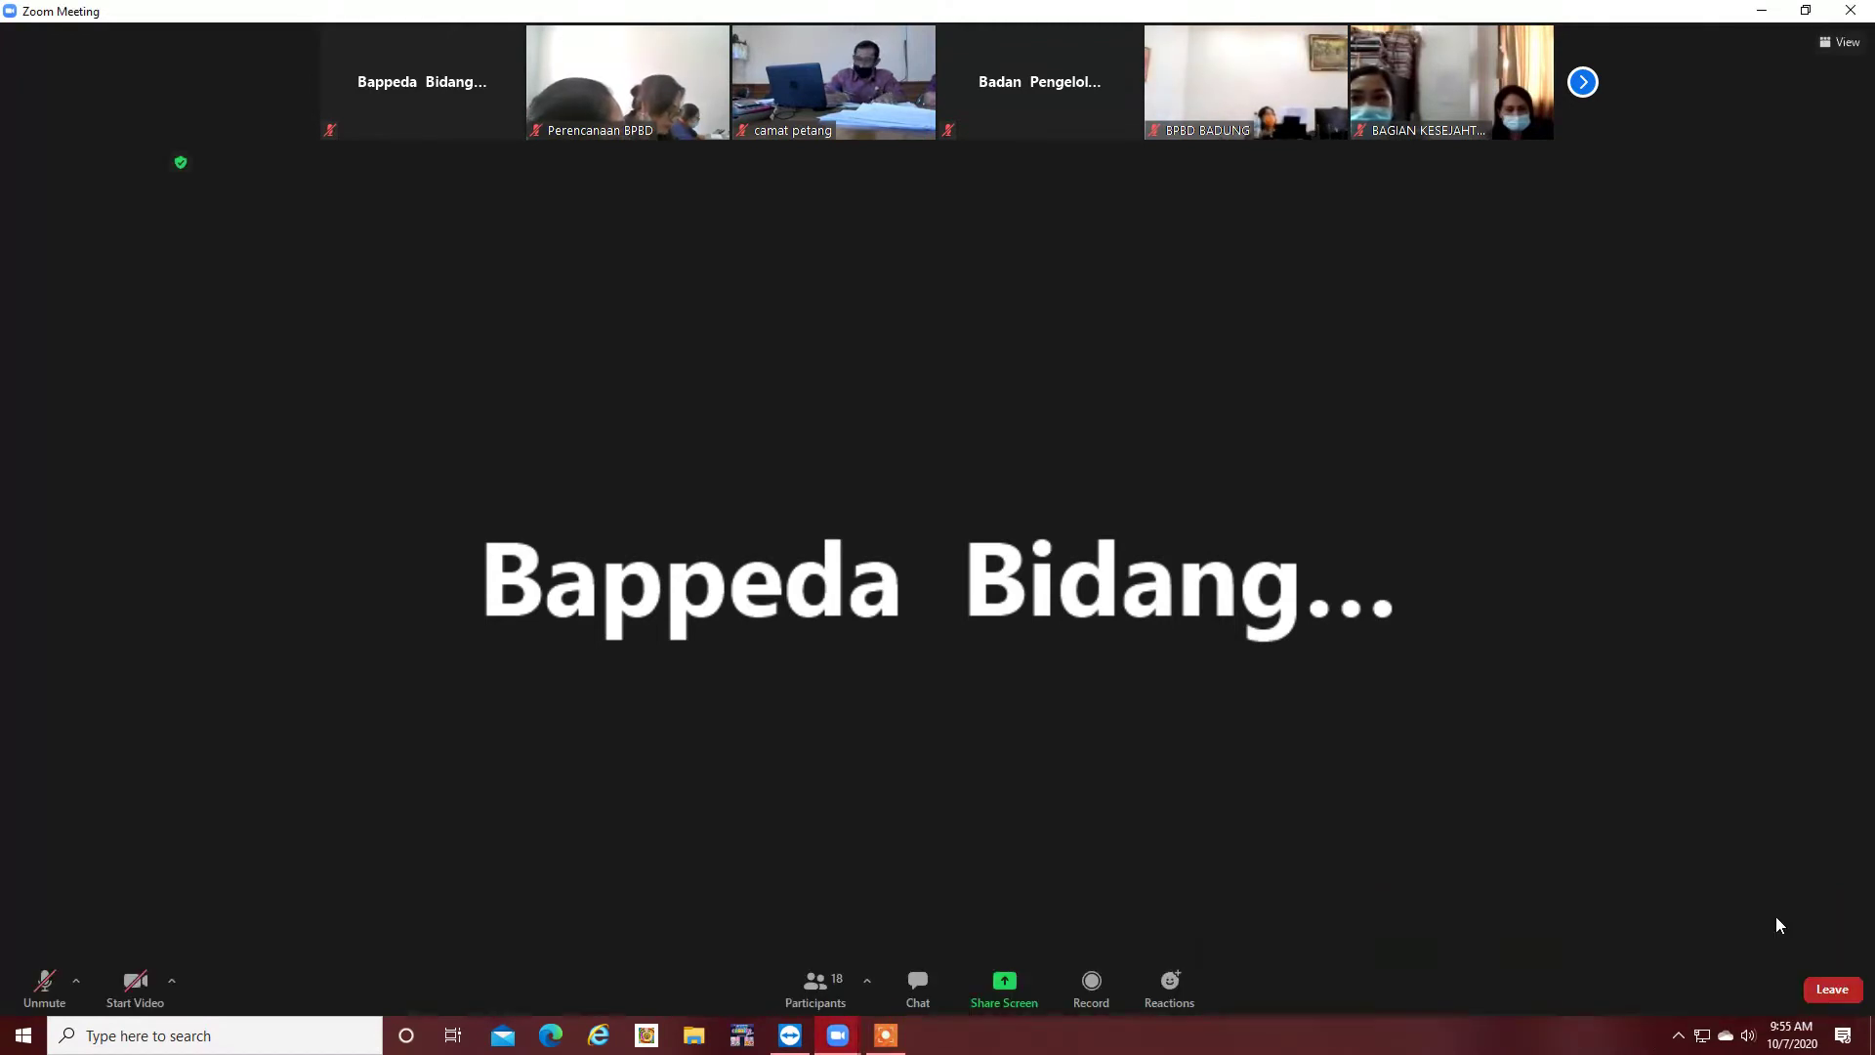
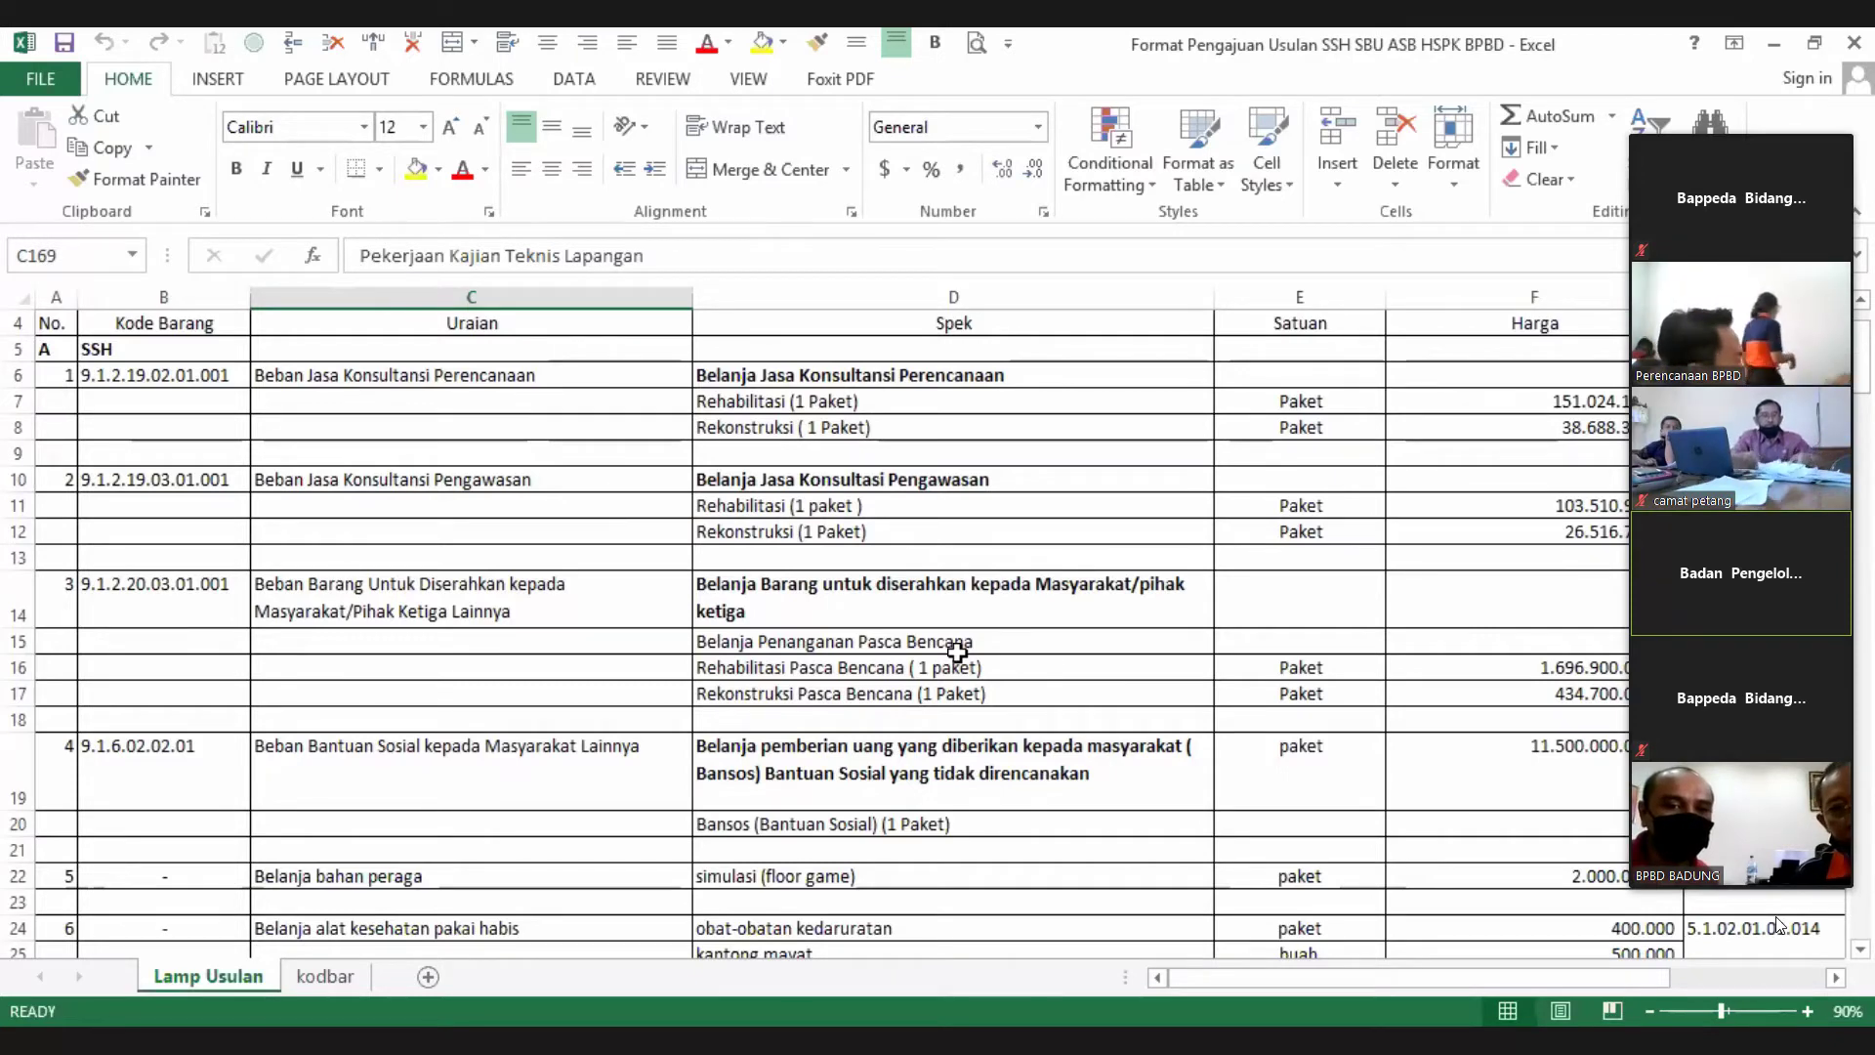
# - Examine the proposed items further down the Lamp Usulan sheet, as far as Belanja bahan baku bangunan
pyautogui.scroll(-1, 961, 644)
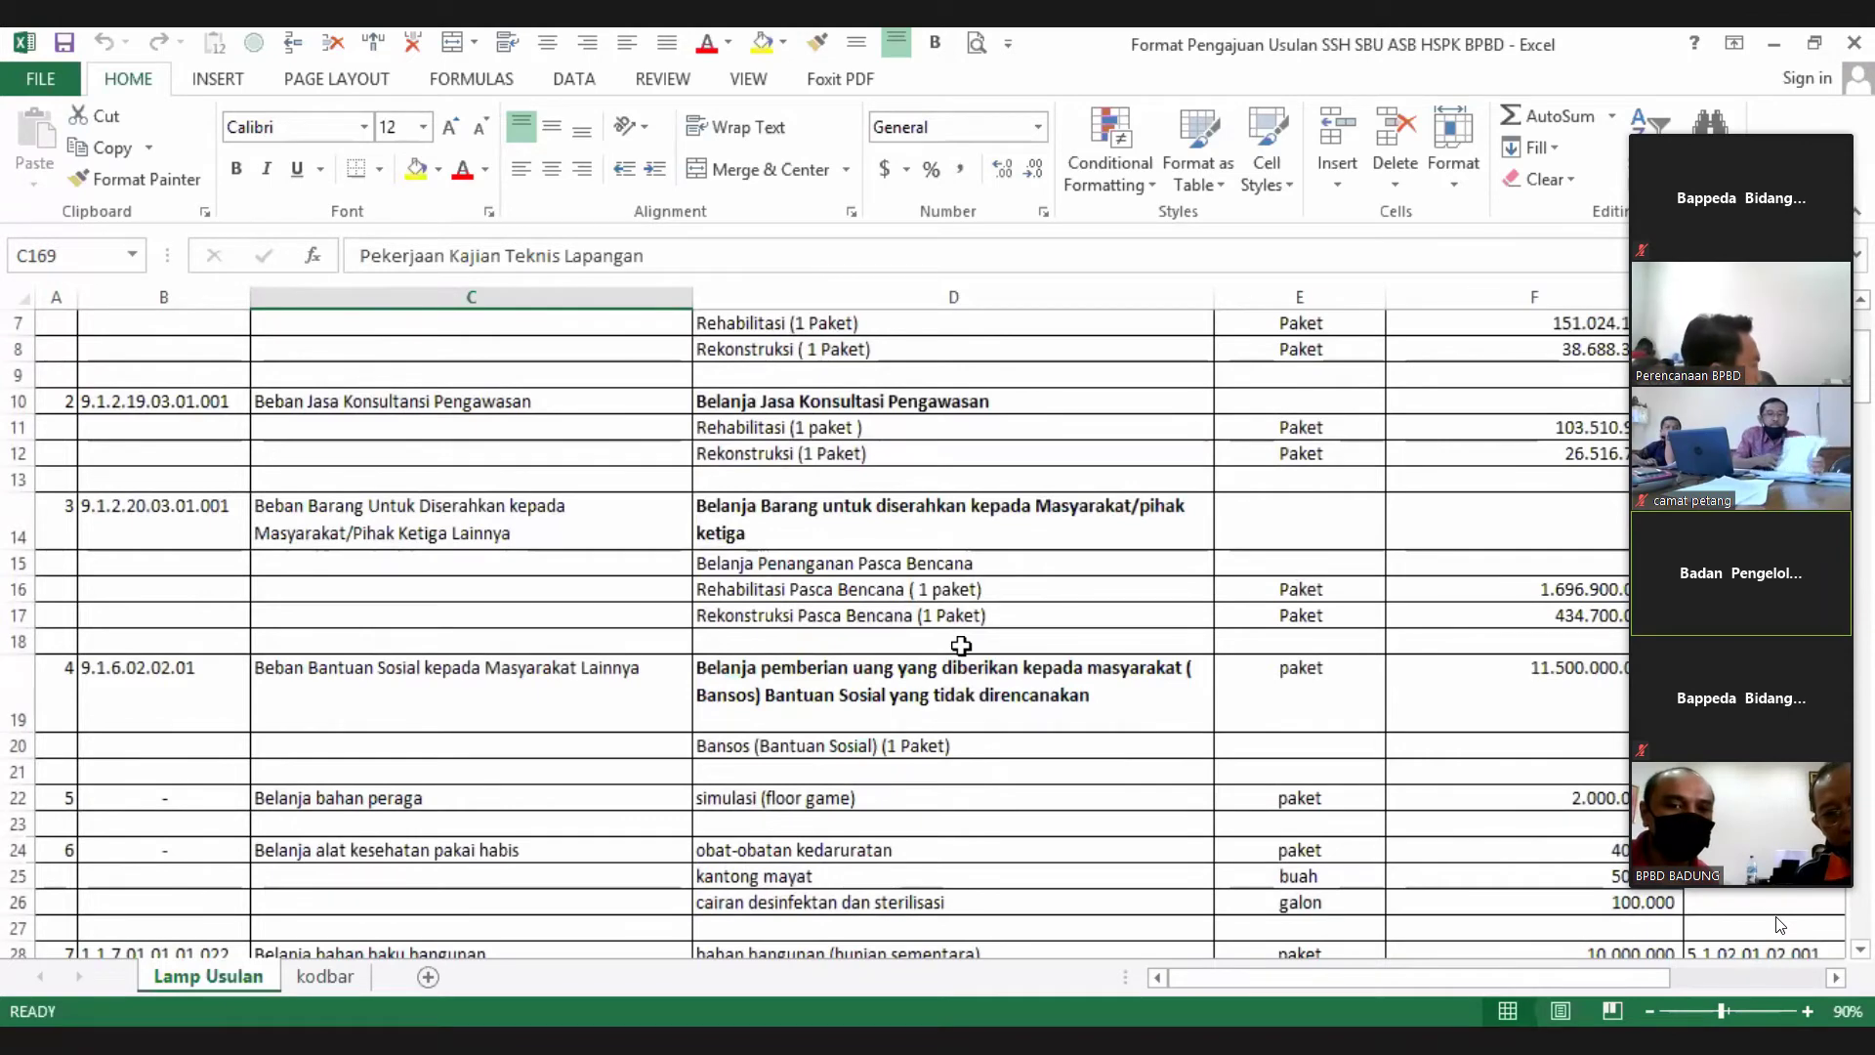
pyautogui.scroll(-1, 961, 644)
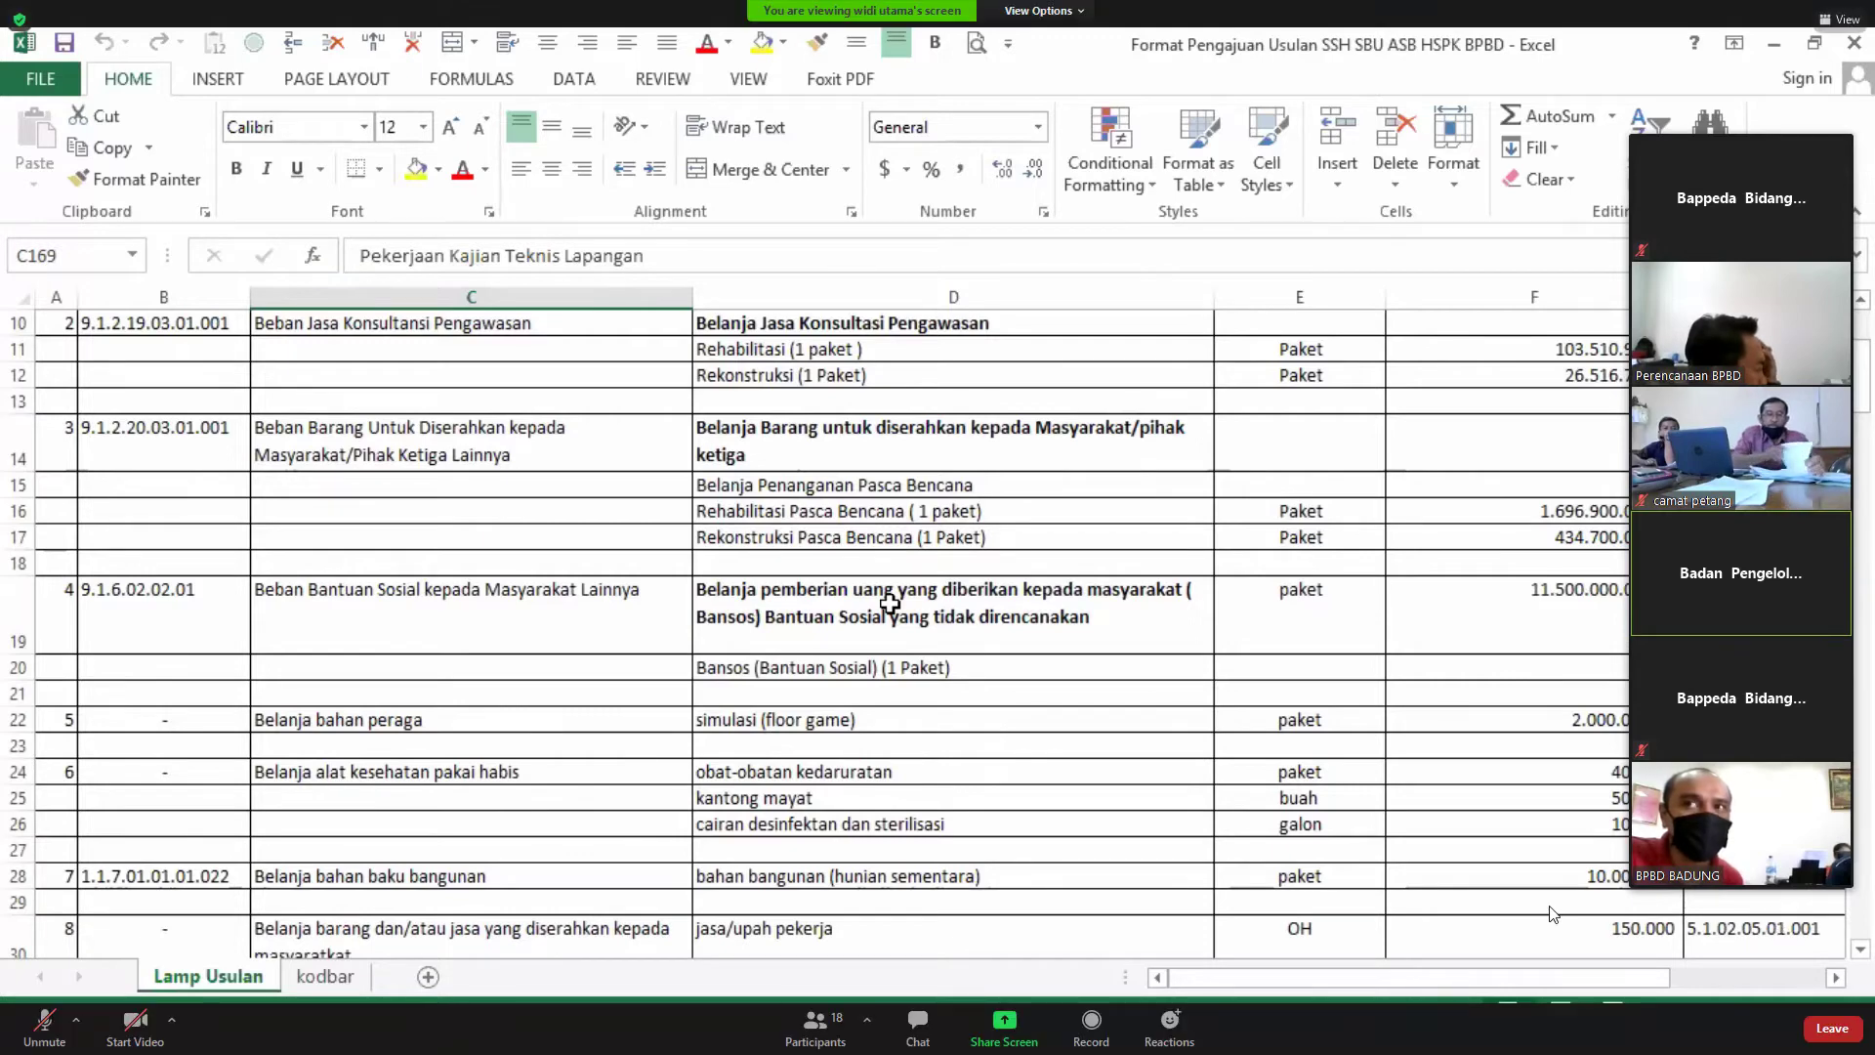
# - Examine the proposed items on the Lamp Usulan sheet from the Bansos package down to jasa/upah pekerja
pyautogui.click(823, 689)
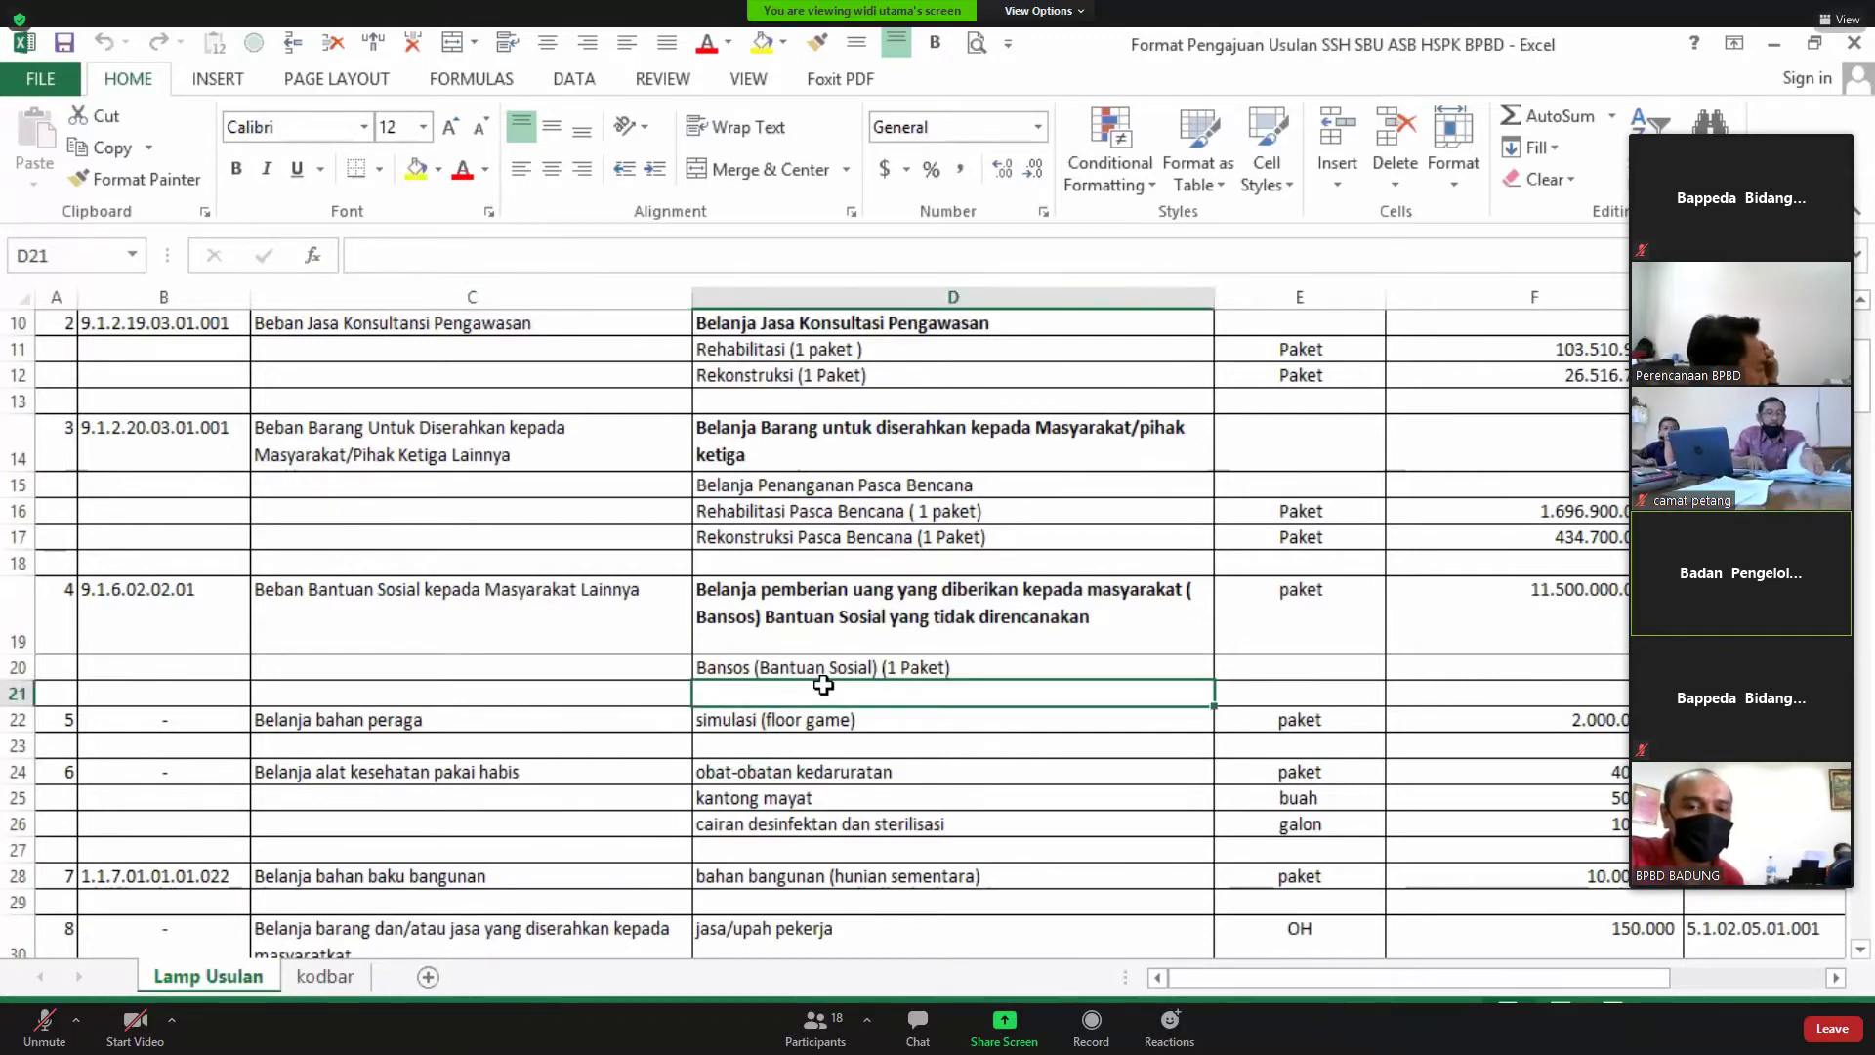
pyautogui.scroll(-1, 823, 684)
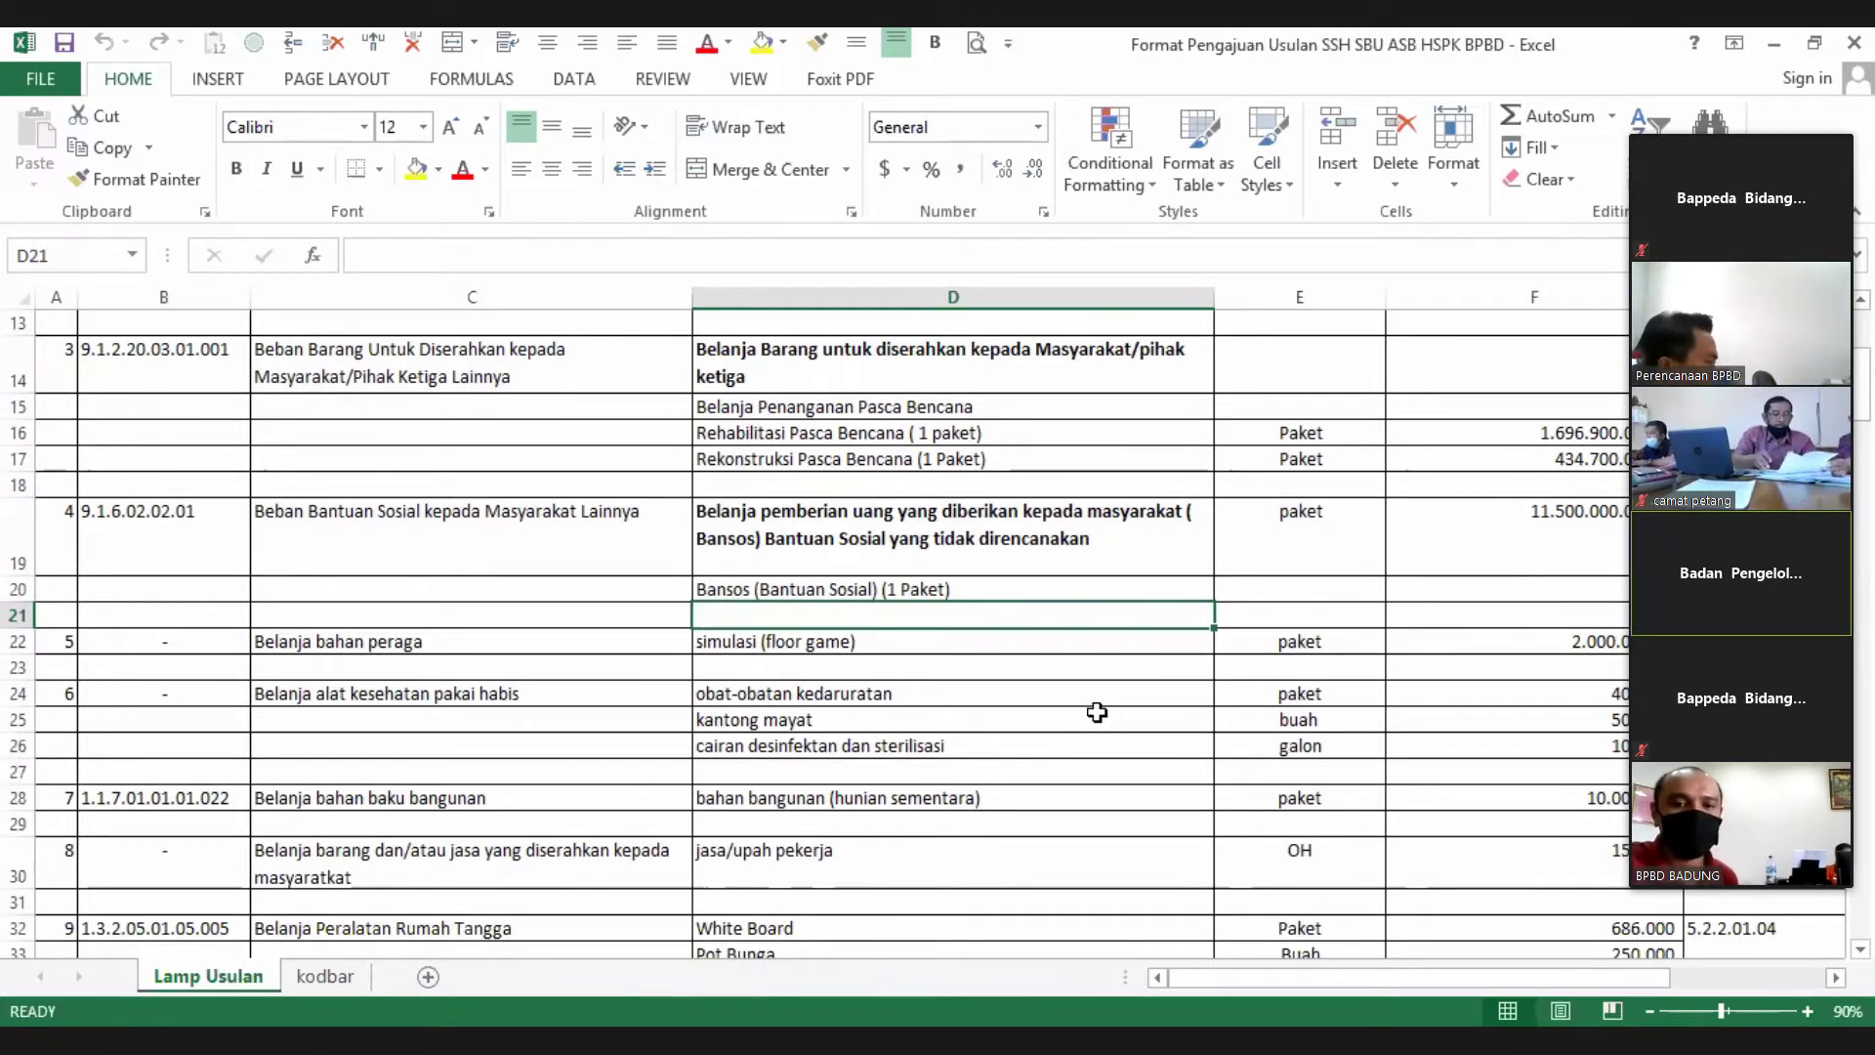
pyautogui.click(1000, 745)
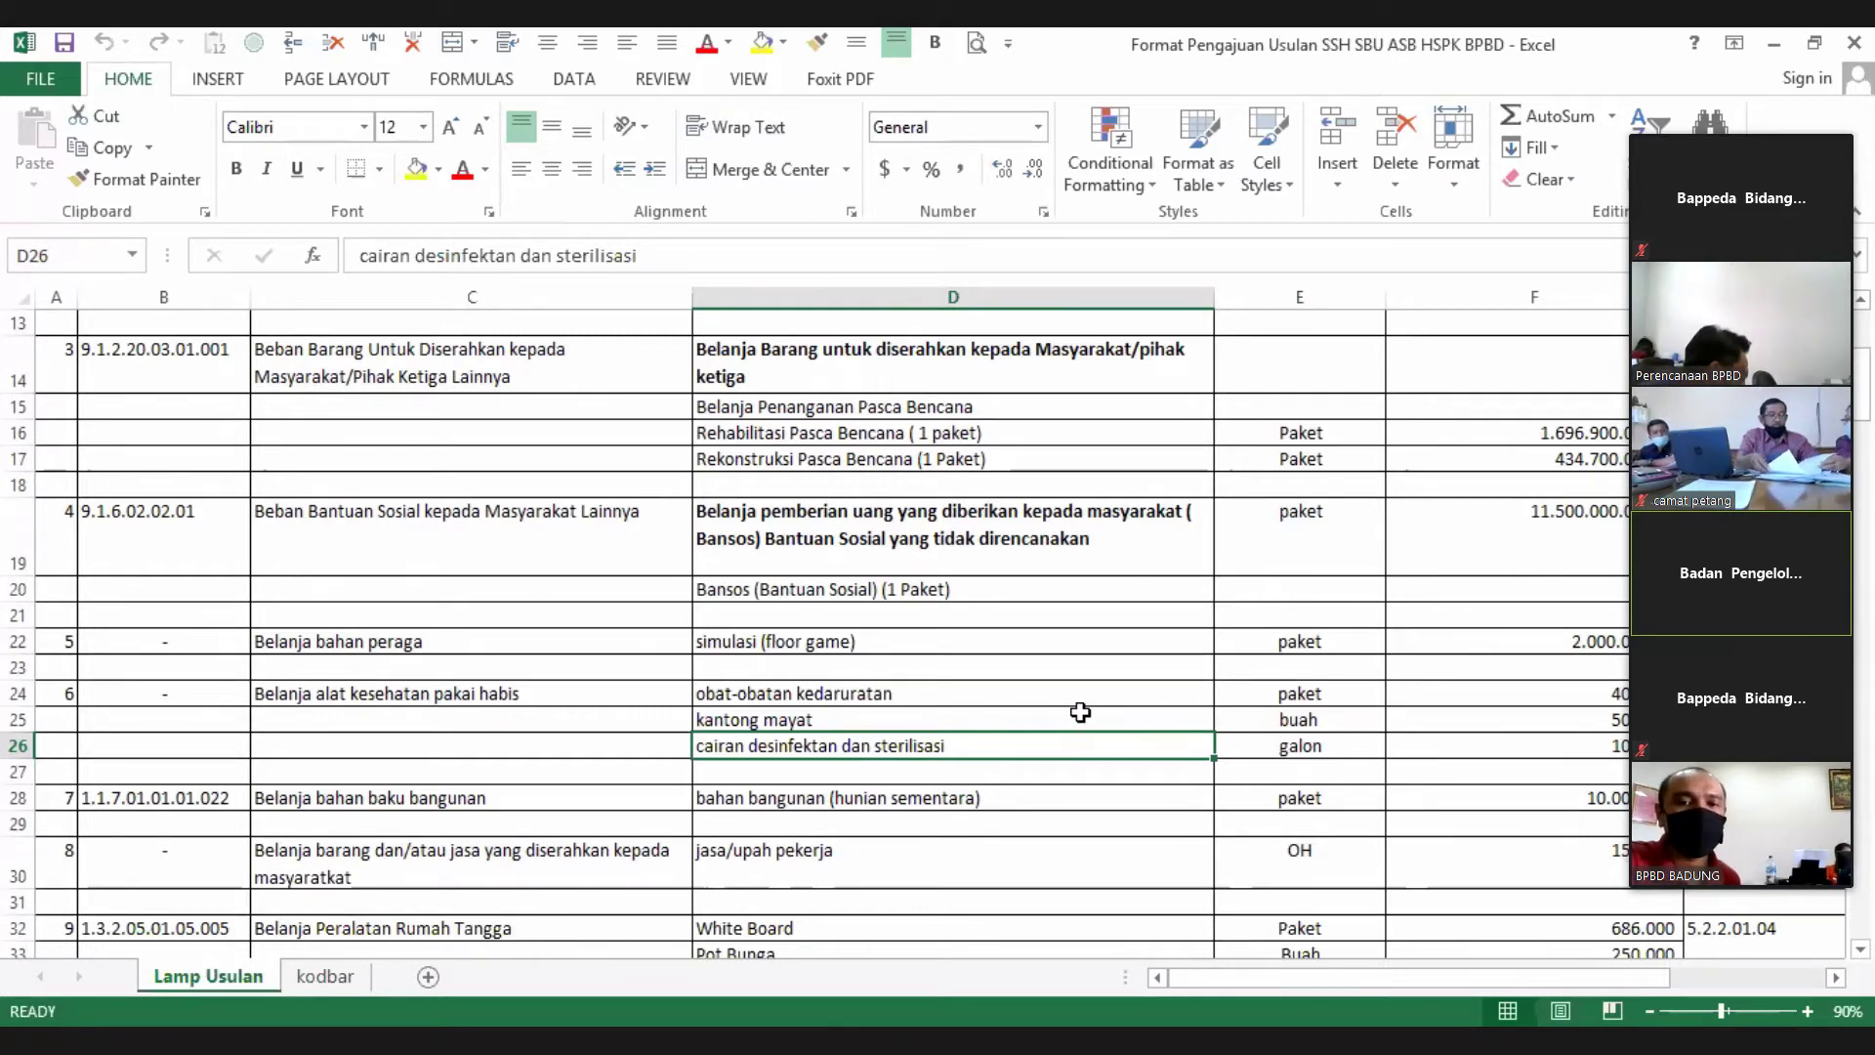
pyautogui.scroll(-1, 1074, 722)
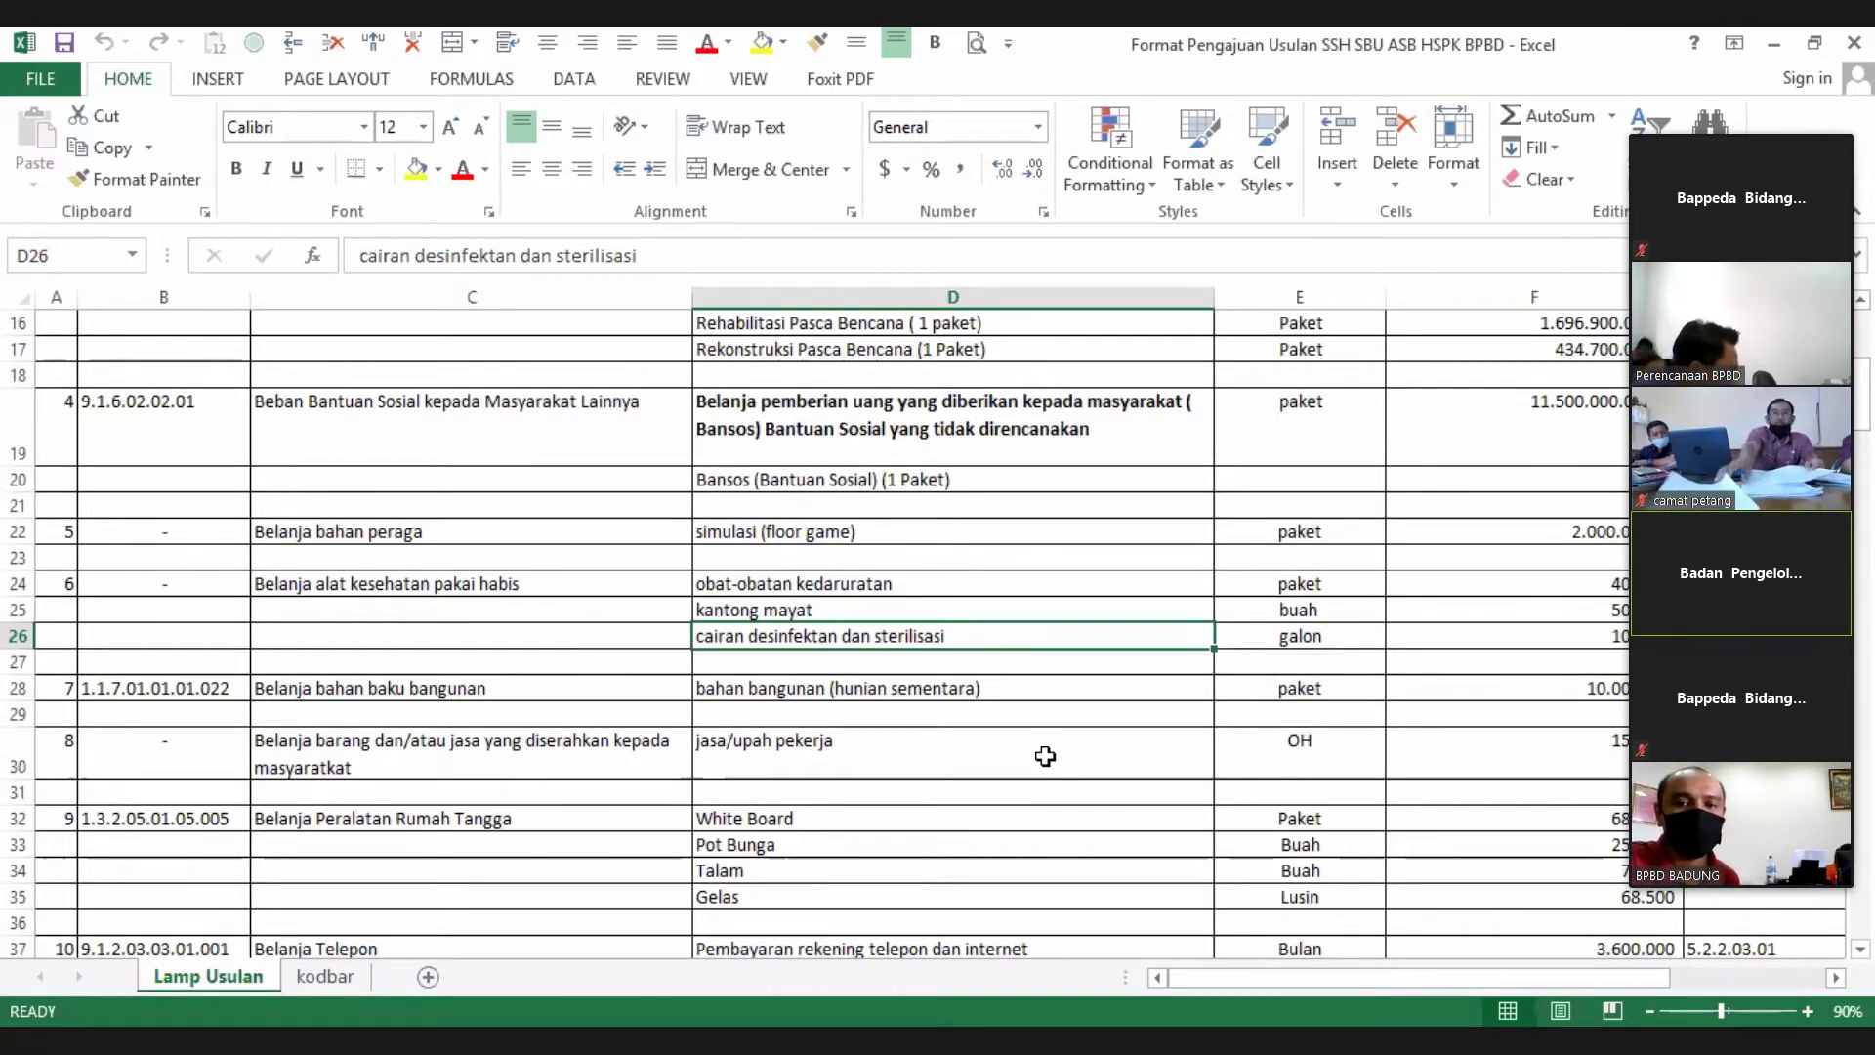
pyautogui.scroll(-1, 1044, 757)
pyautogui.scroll(-1, 1043, 757)
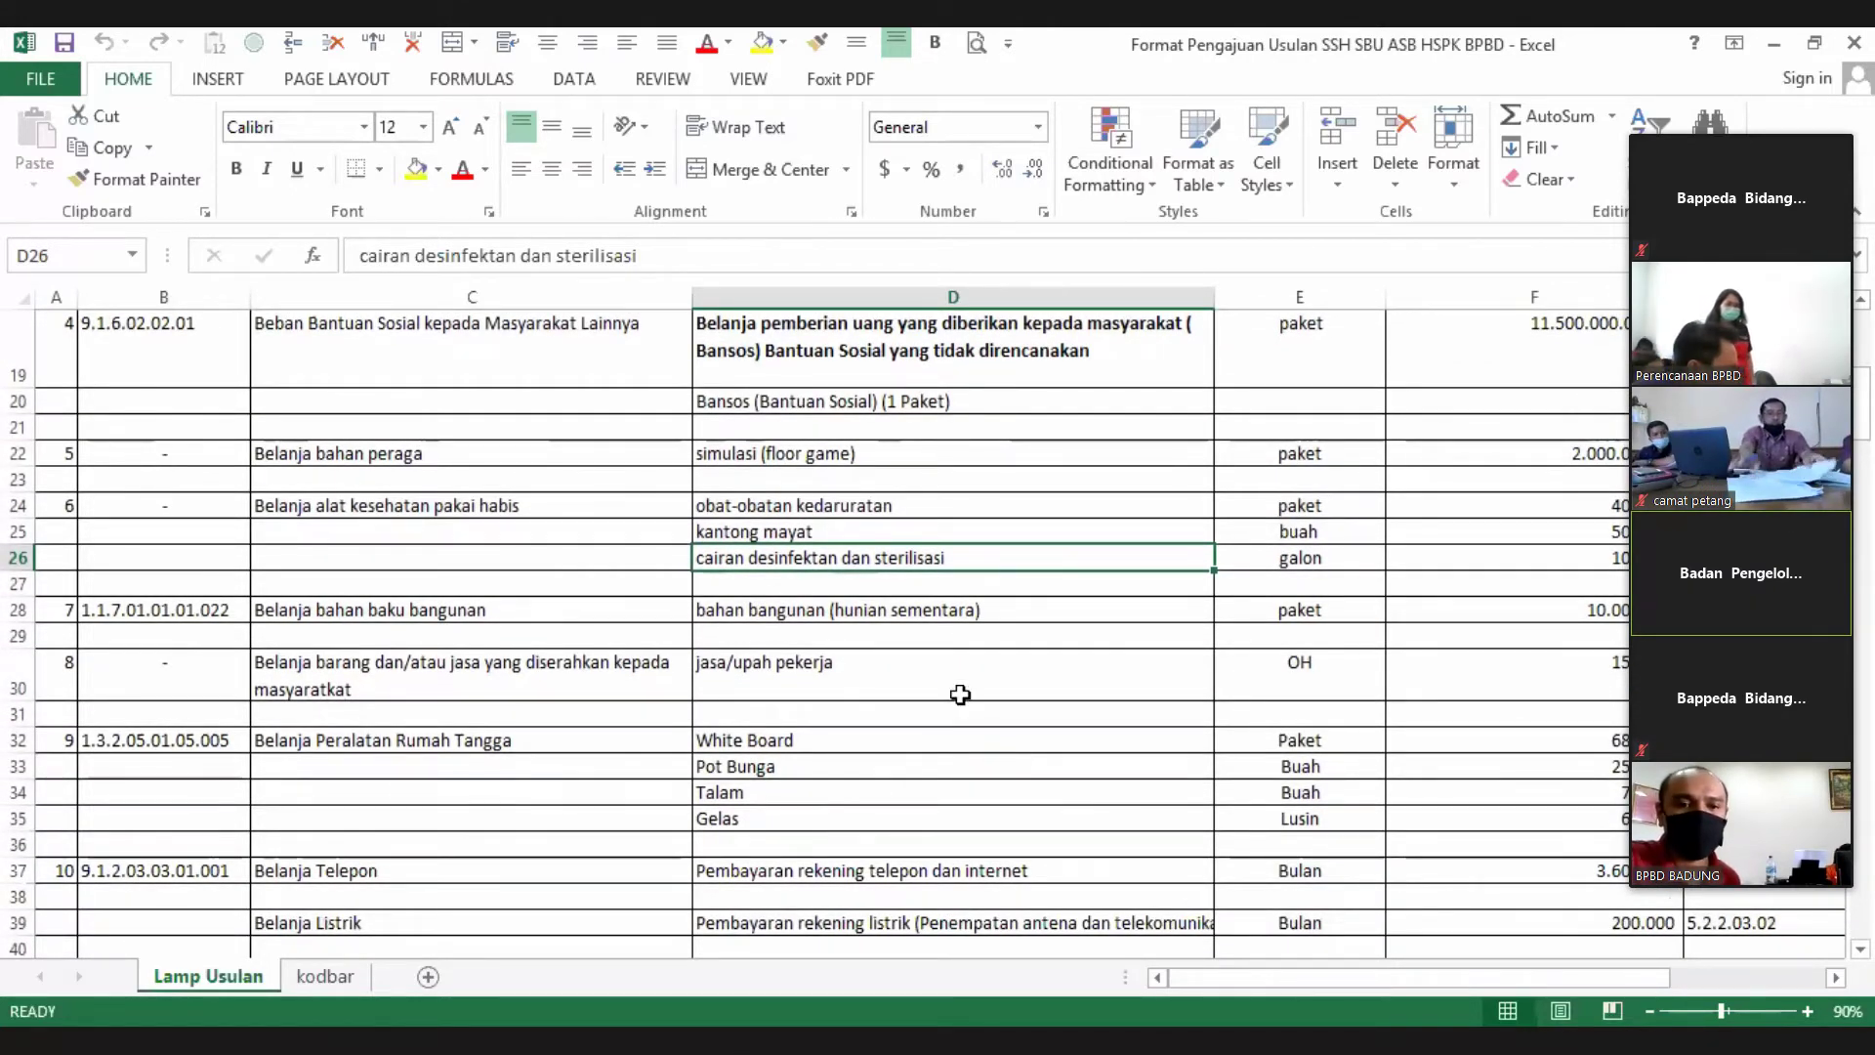
pyautogui.click(944, 668)
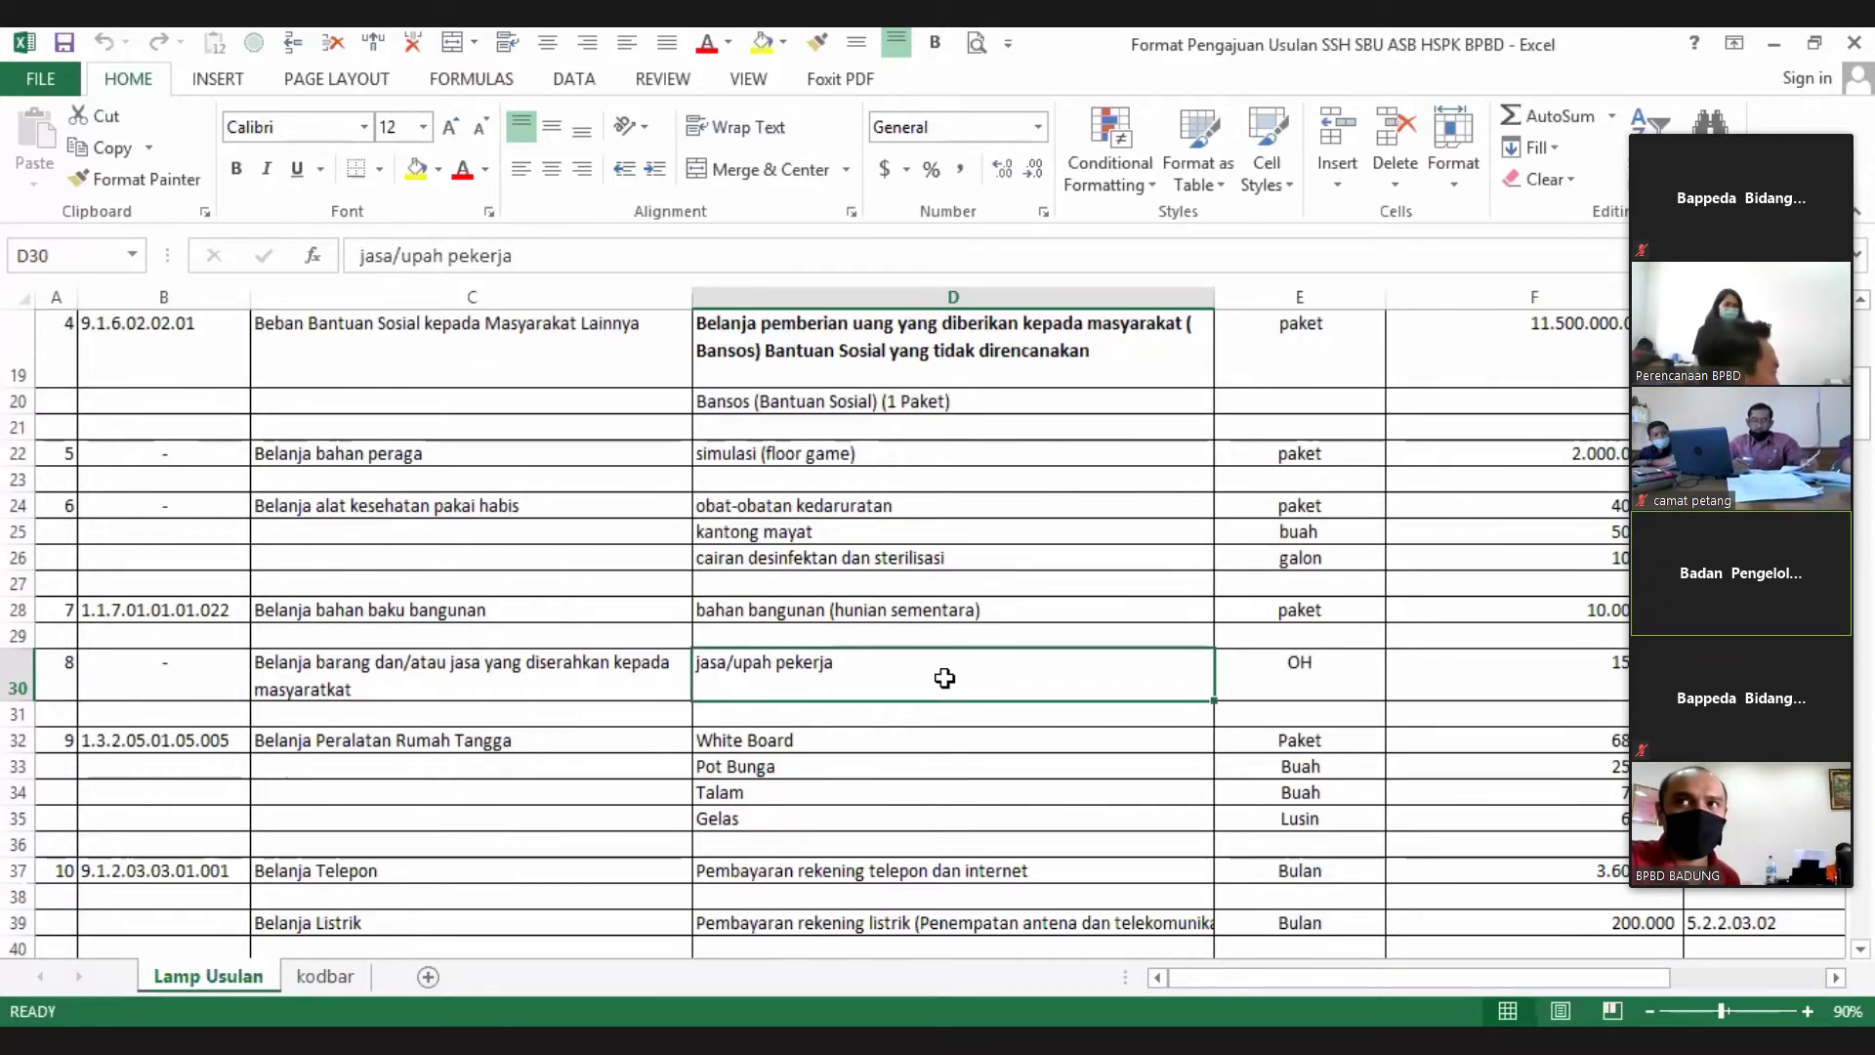
# - Examine the household equipment, telephone, electricity, radio frequency and cleaning supply items, as far as the start of Belanja Cetak
pyautogui.scroll(-2, 944, 678)
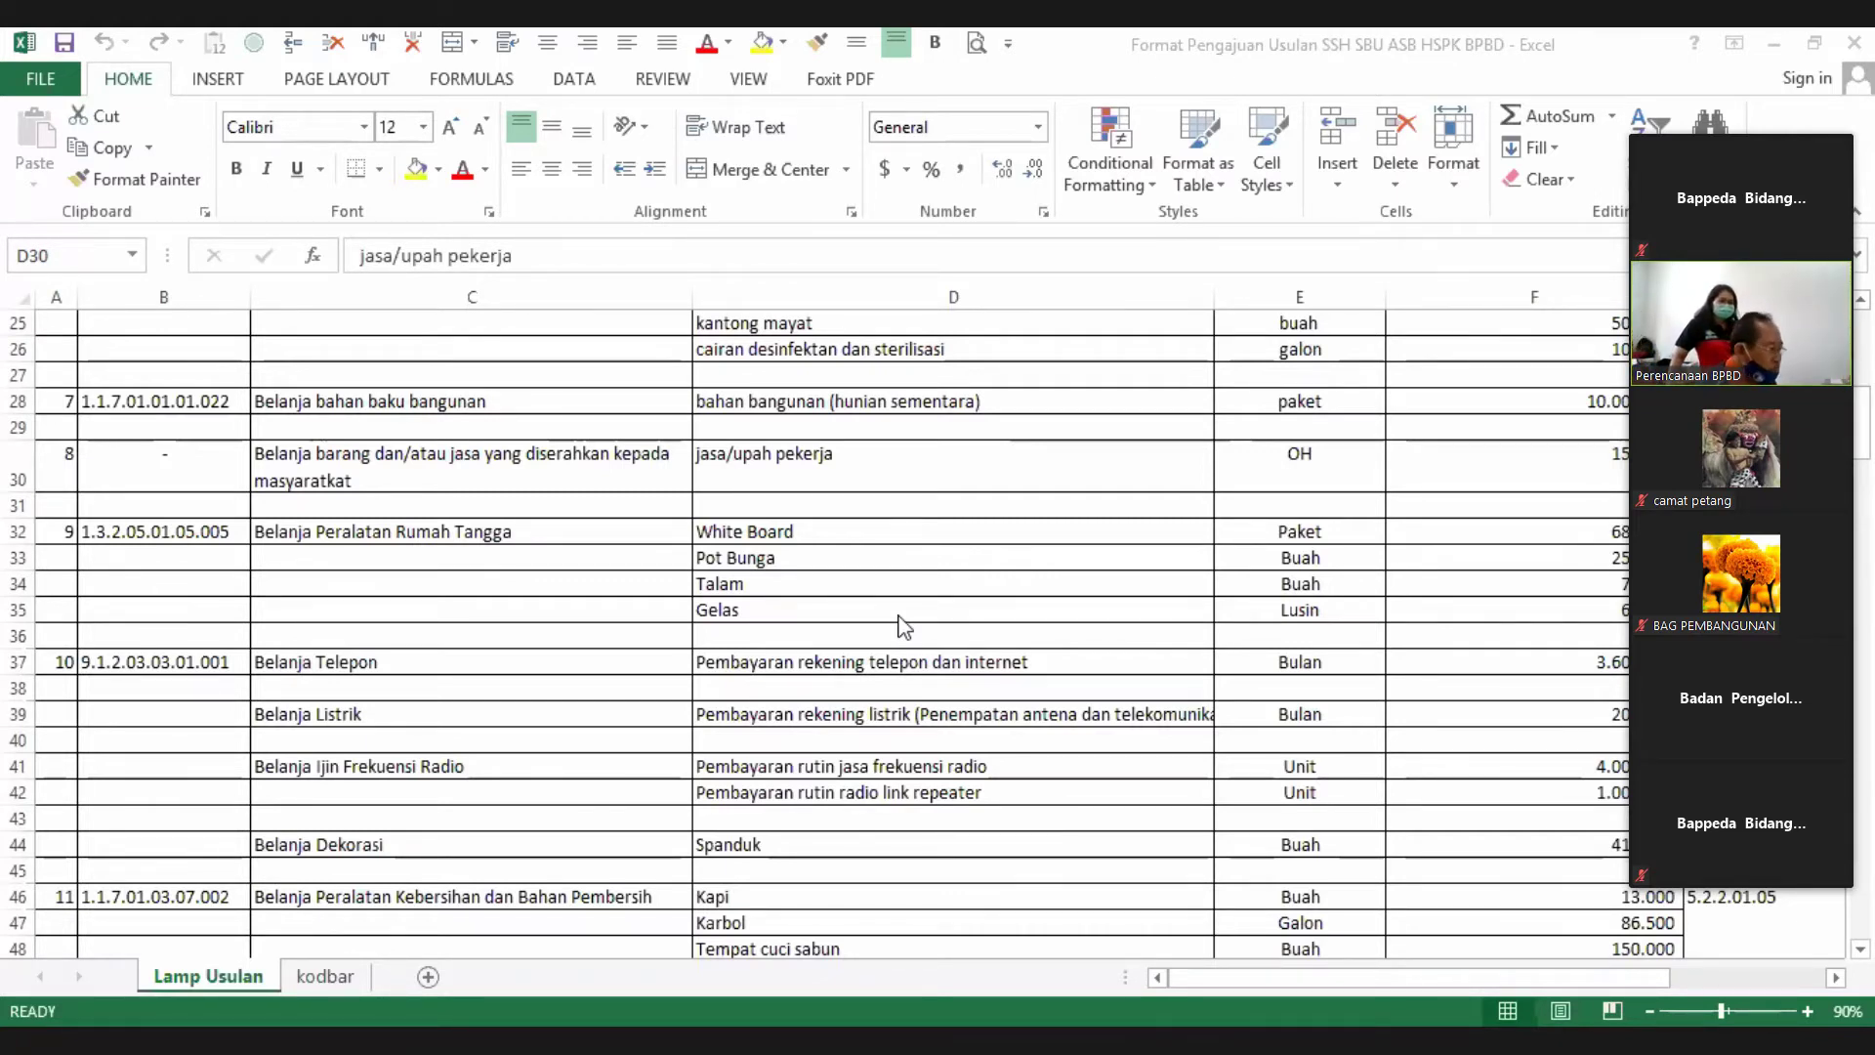
pyautogui.hotkey('alt', 'Tab')
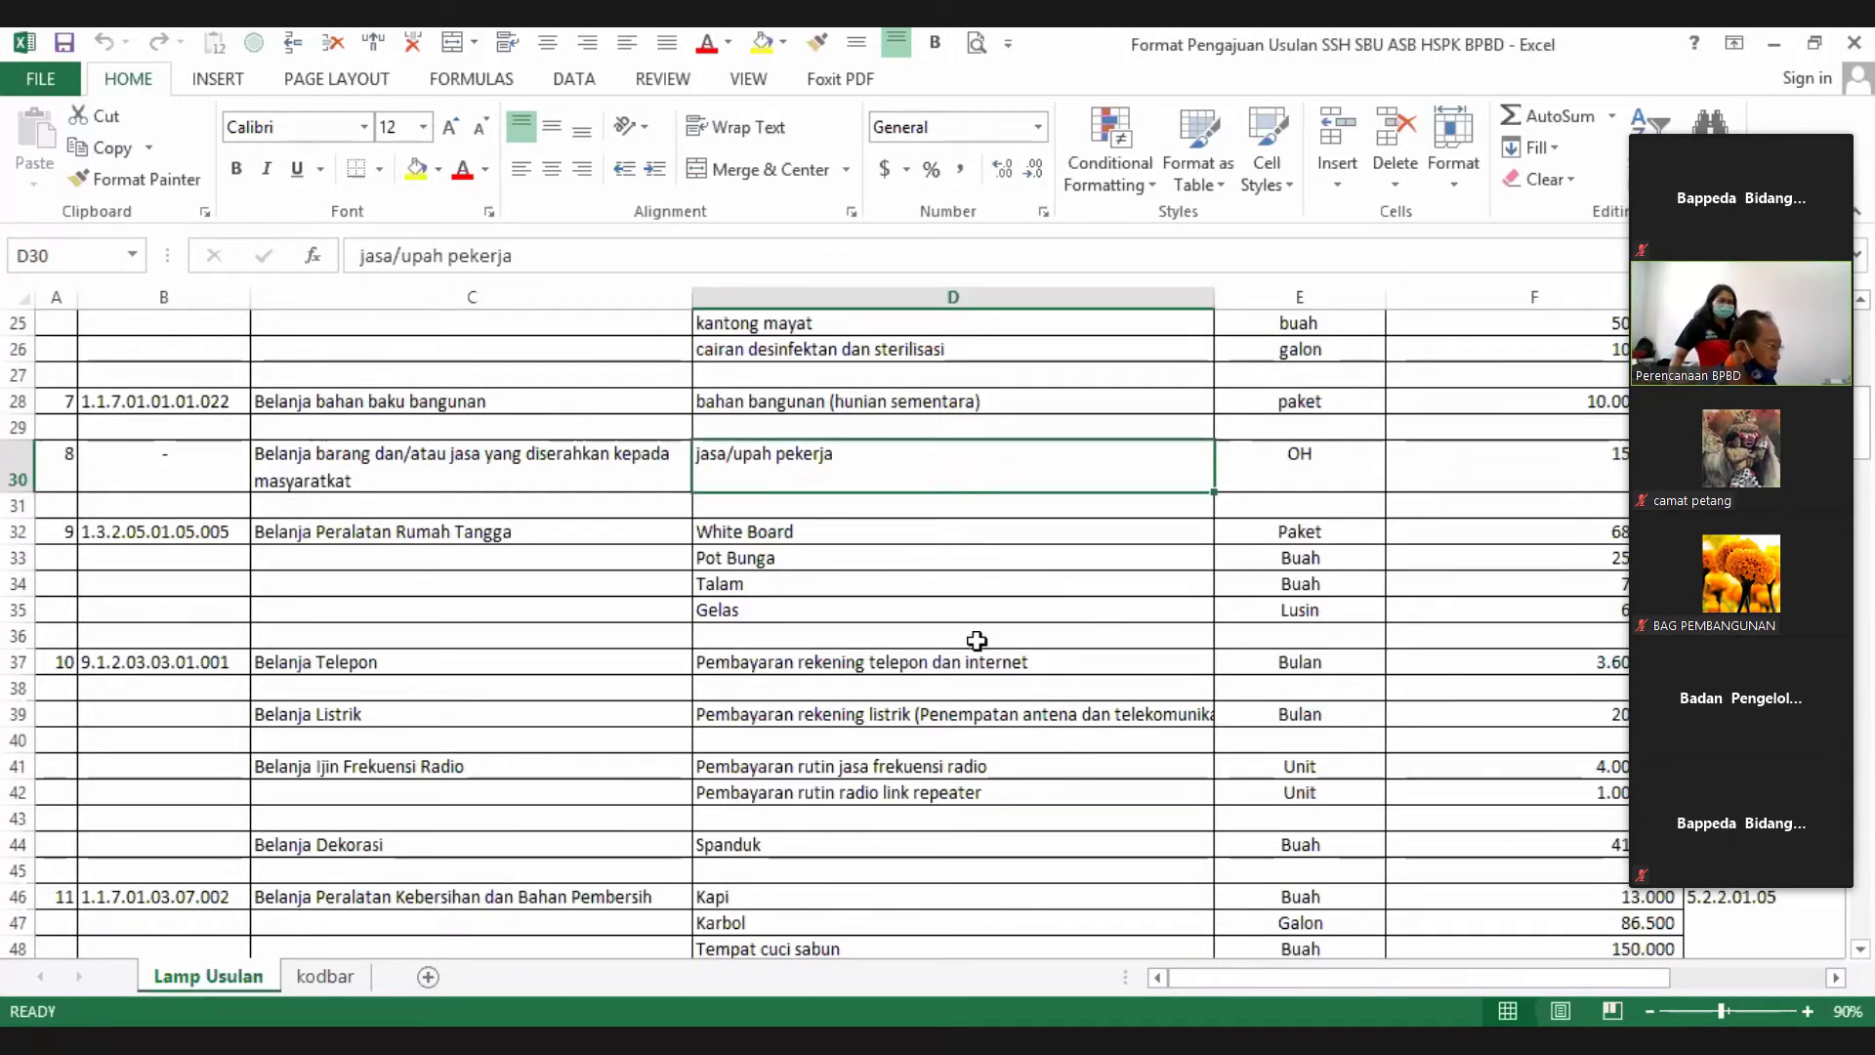
pyautogui.scroll(-1, 977, 628)
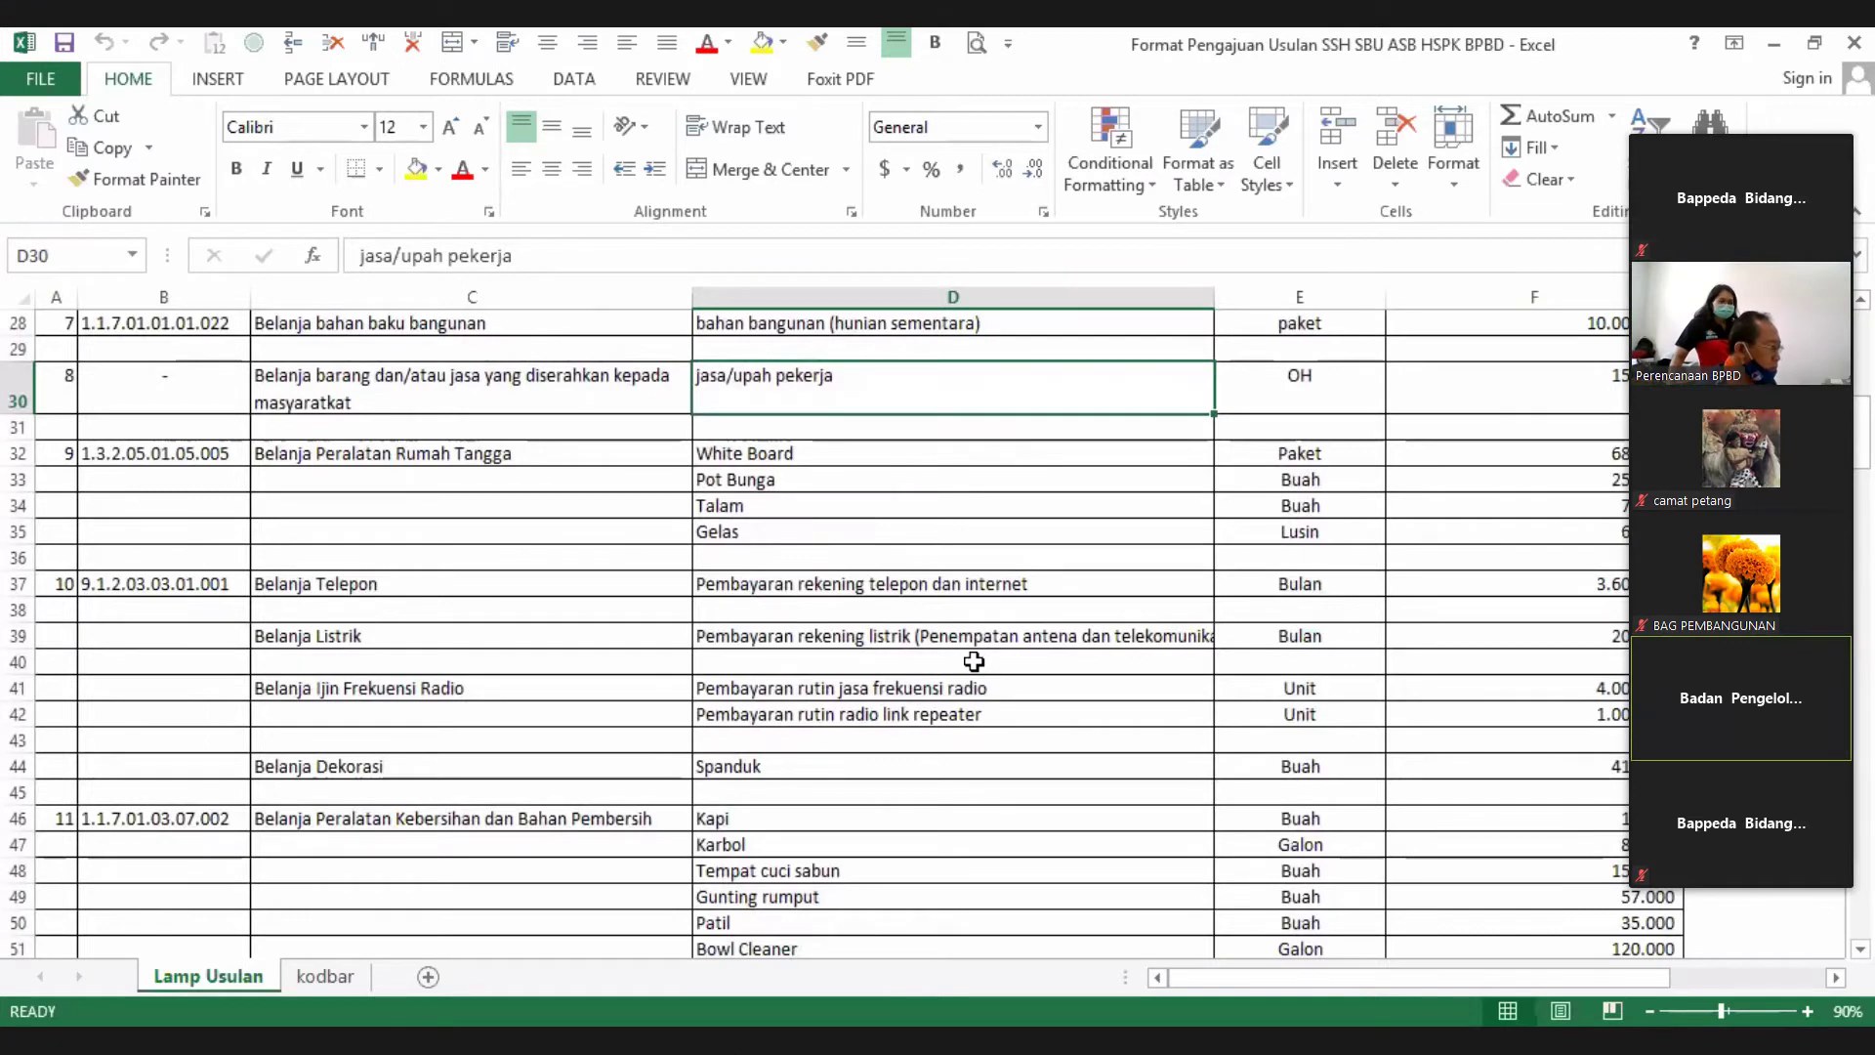
pyautogui.click(958, 635)
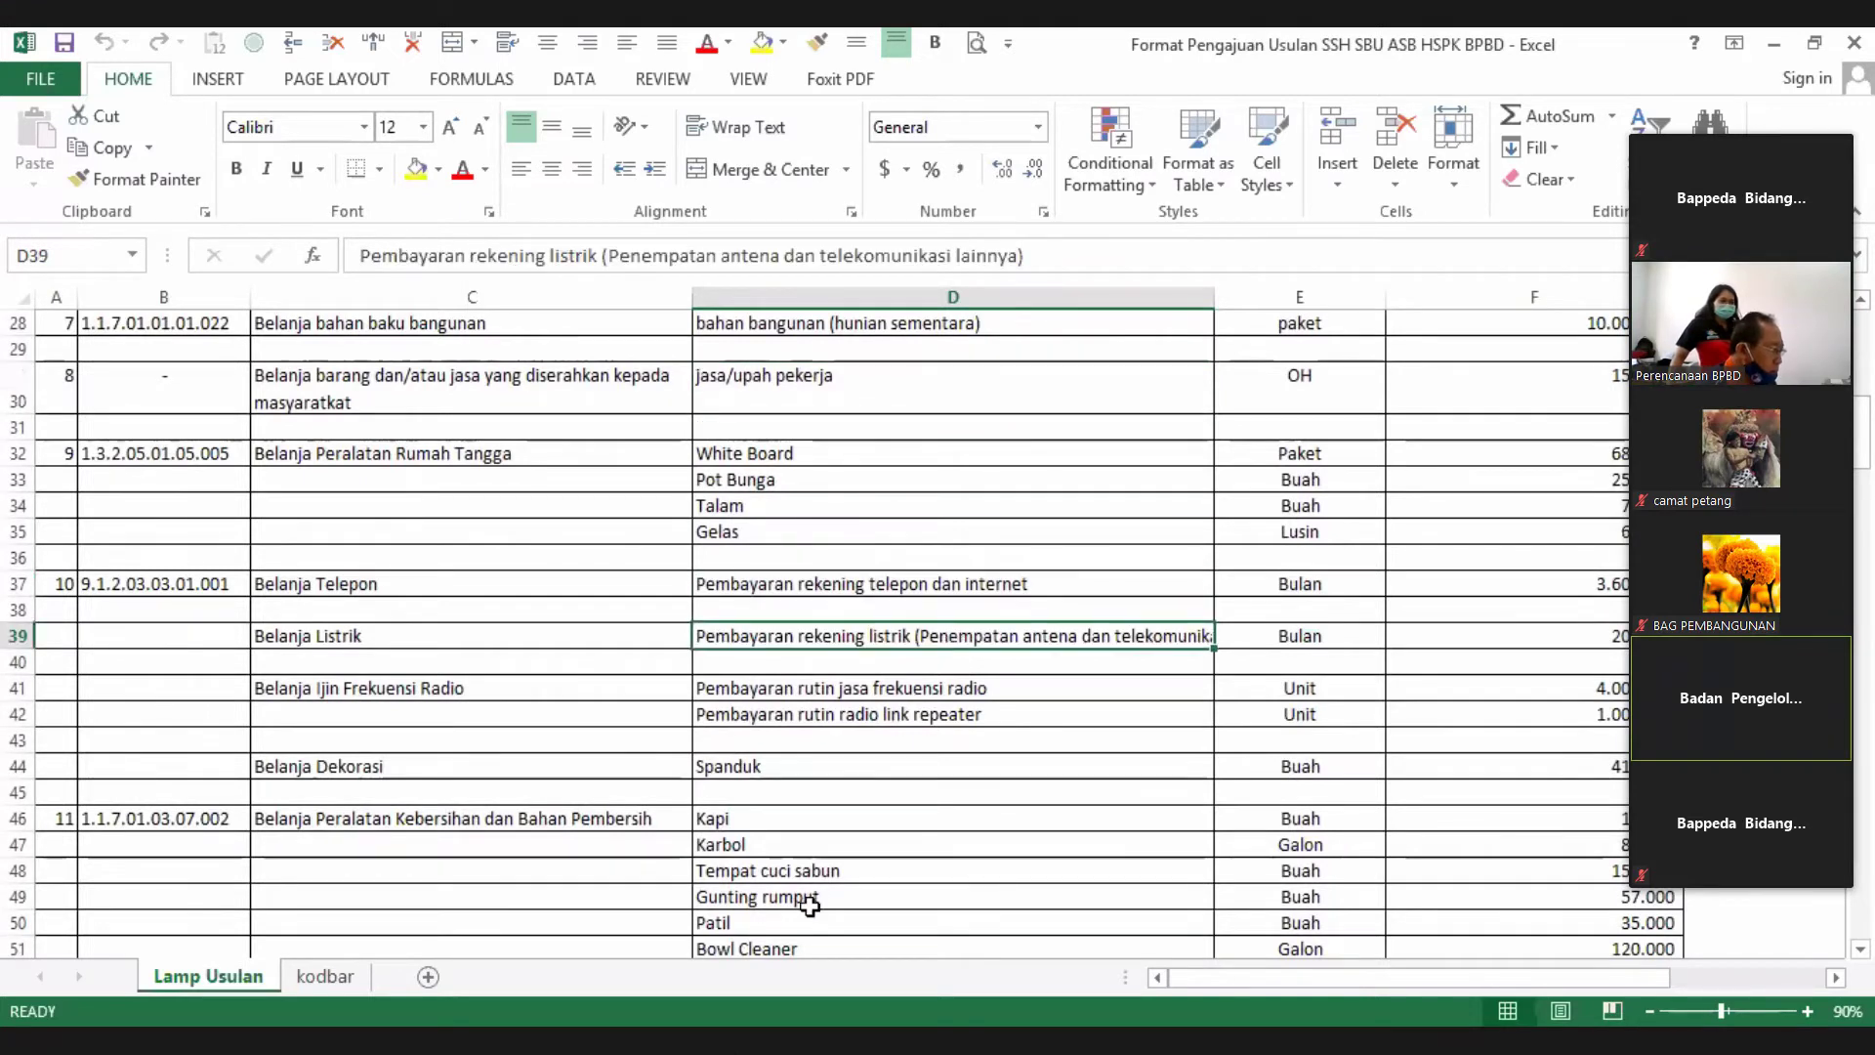
pyautogui.hotkey('alt', 'Tab')
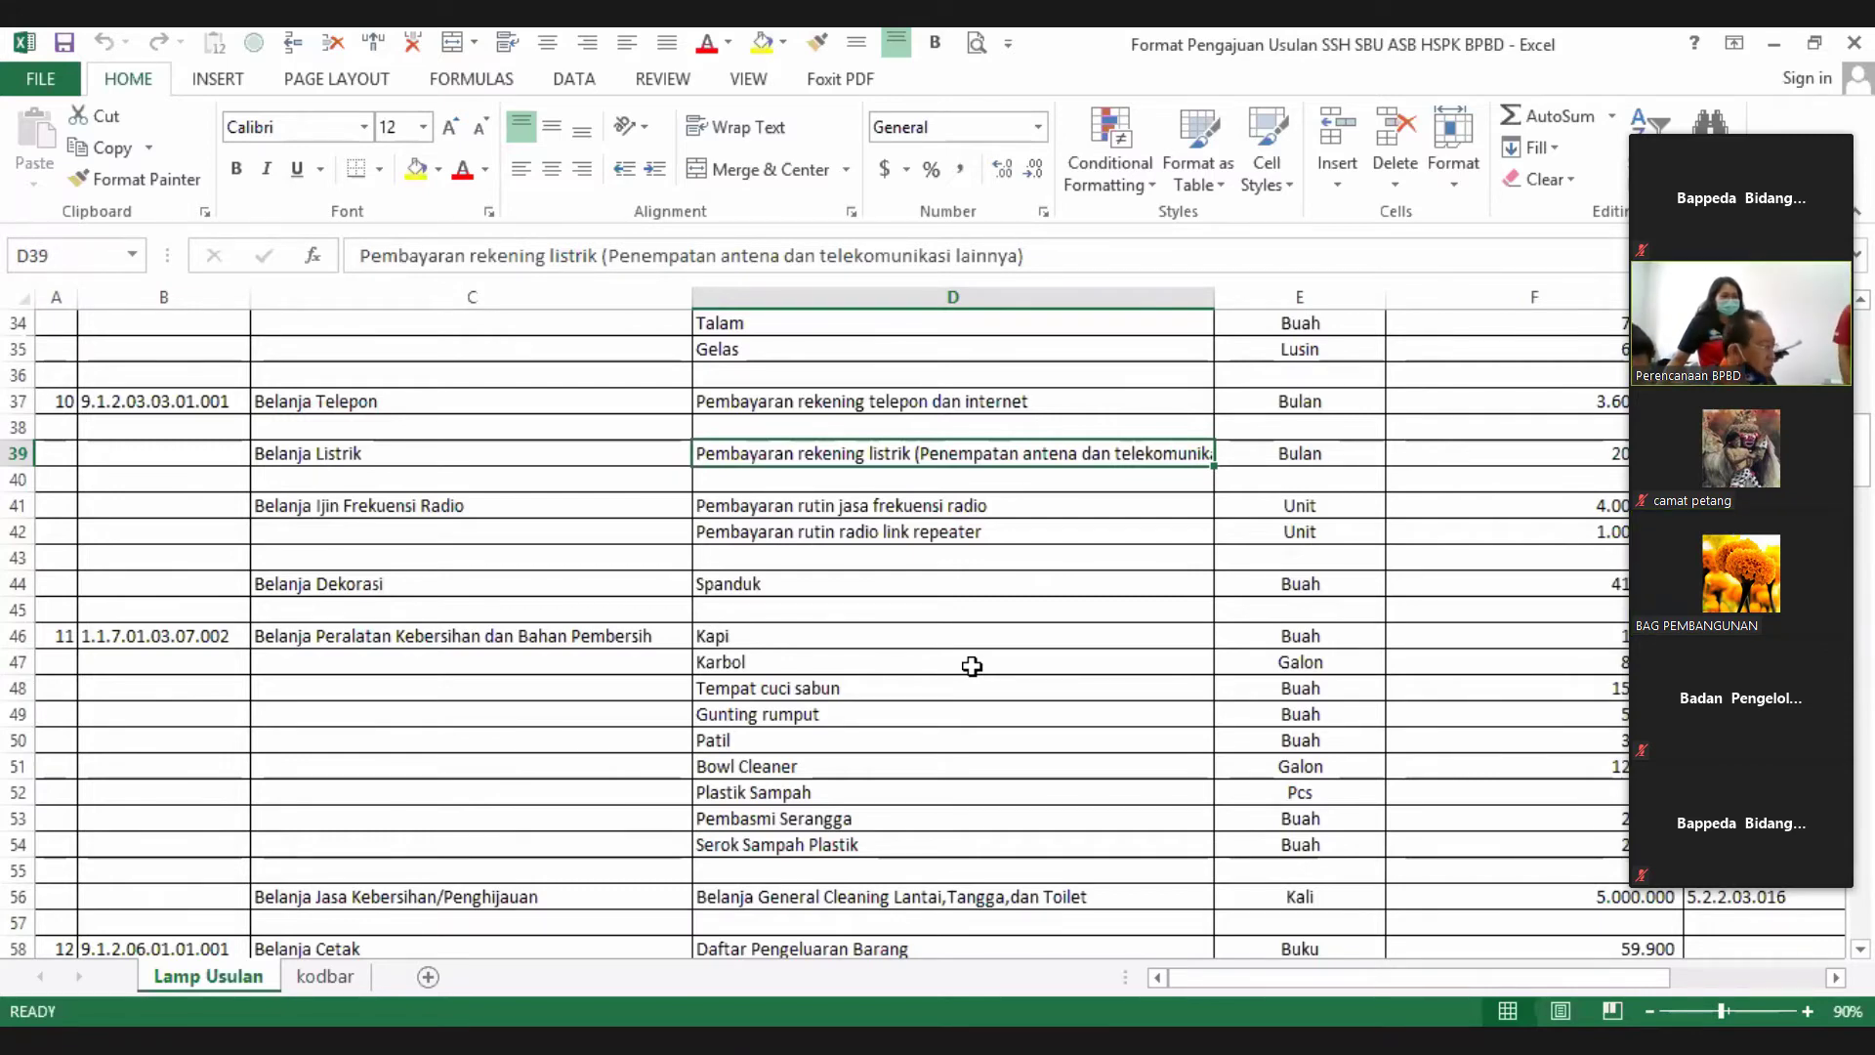
pyautogui.scroll(-4, 971, 666)
pyautogui.scroll(-1, 976, 687)
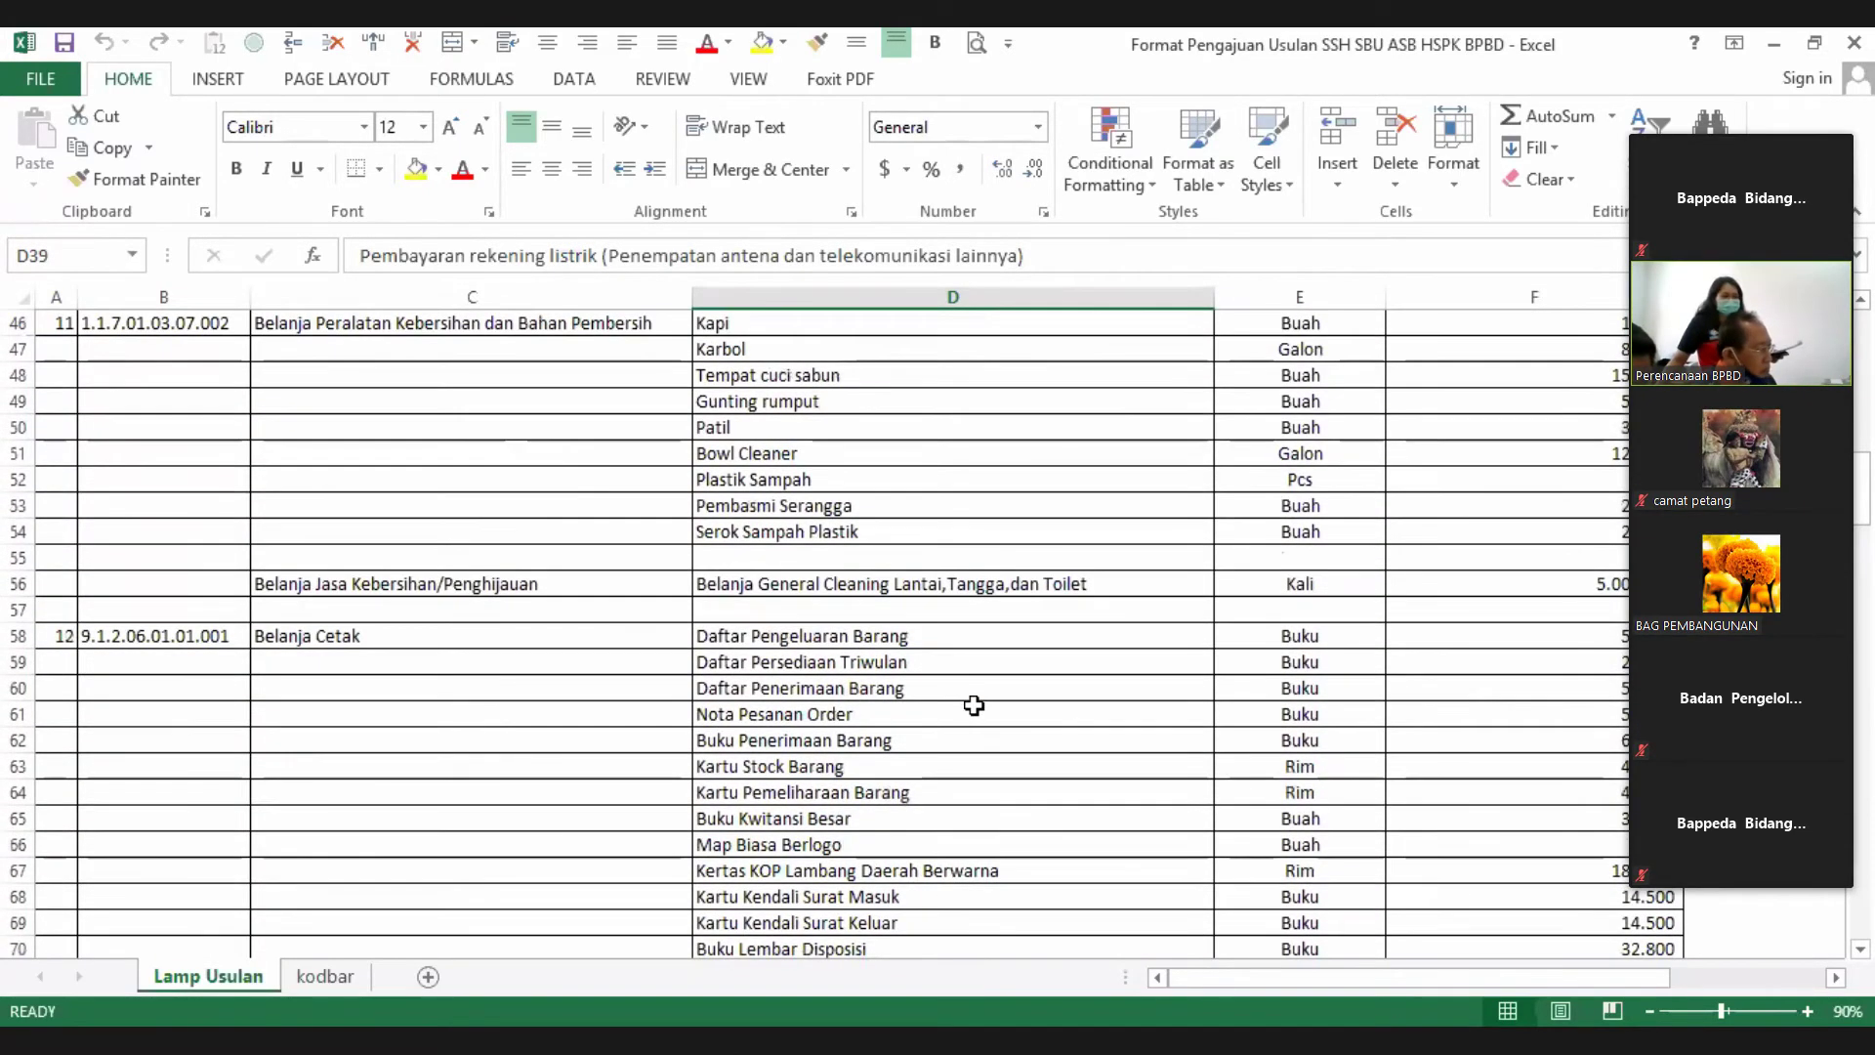
pyautogui.scroll(1, 974, 703)
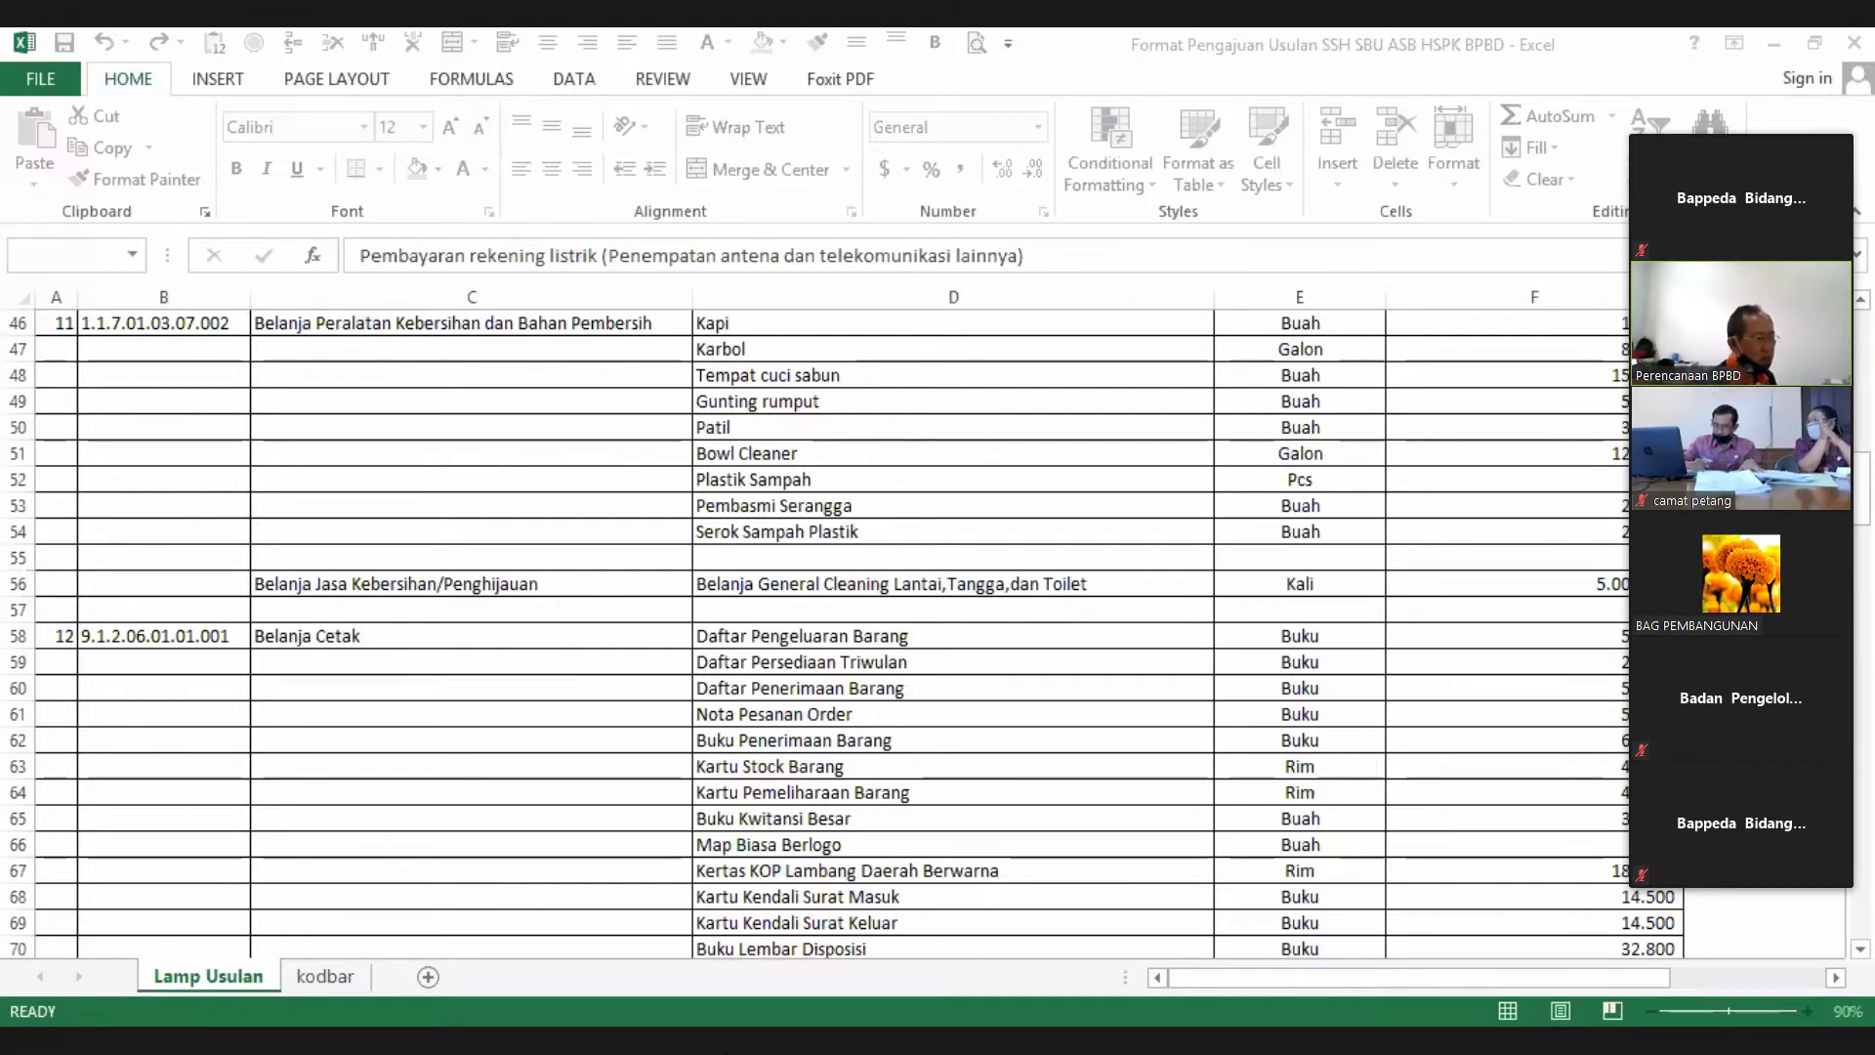
# - Examine the Belanja Cetak, Belanja Samsat Kendaraan and vehicle maintenance items, as far as Belanja Pemeliharaan Tanaman
pyautogui.scroll(-4, 896, 697)
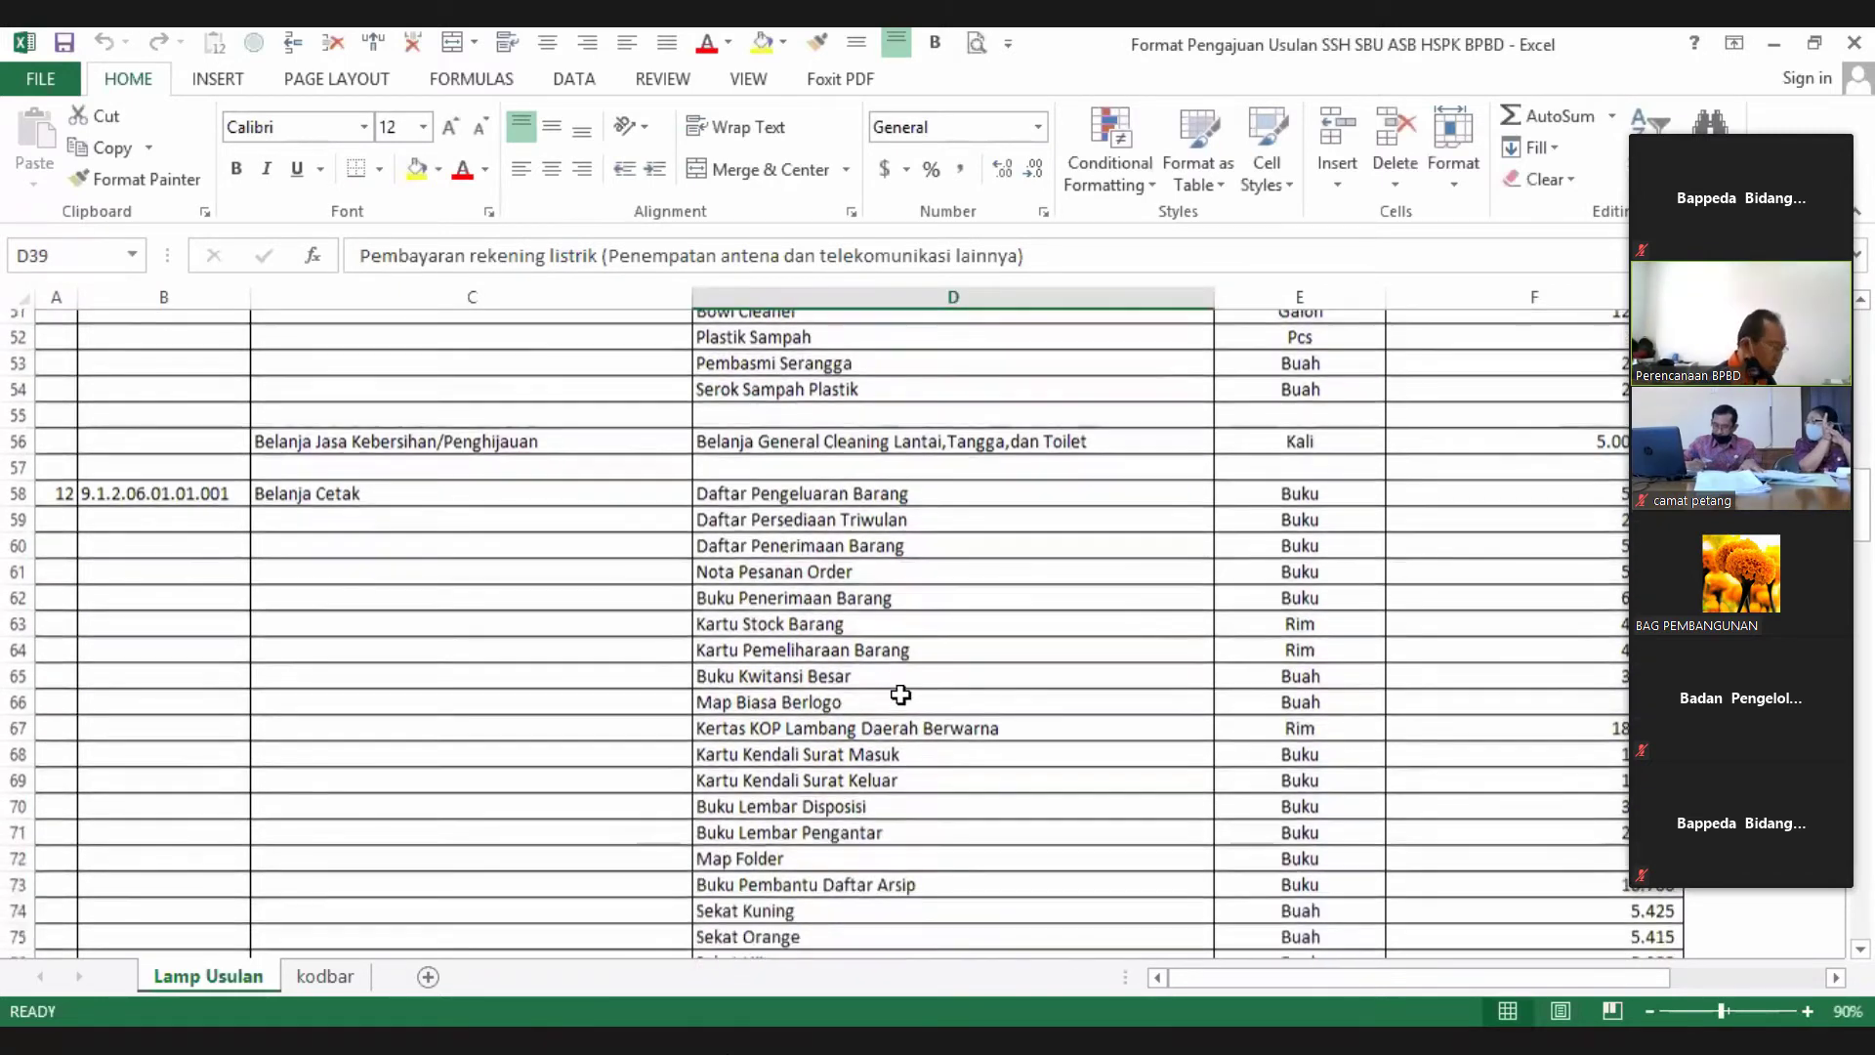
pyautogui.scroll(-1, 896, 697)
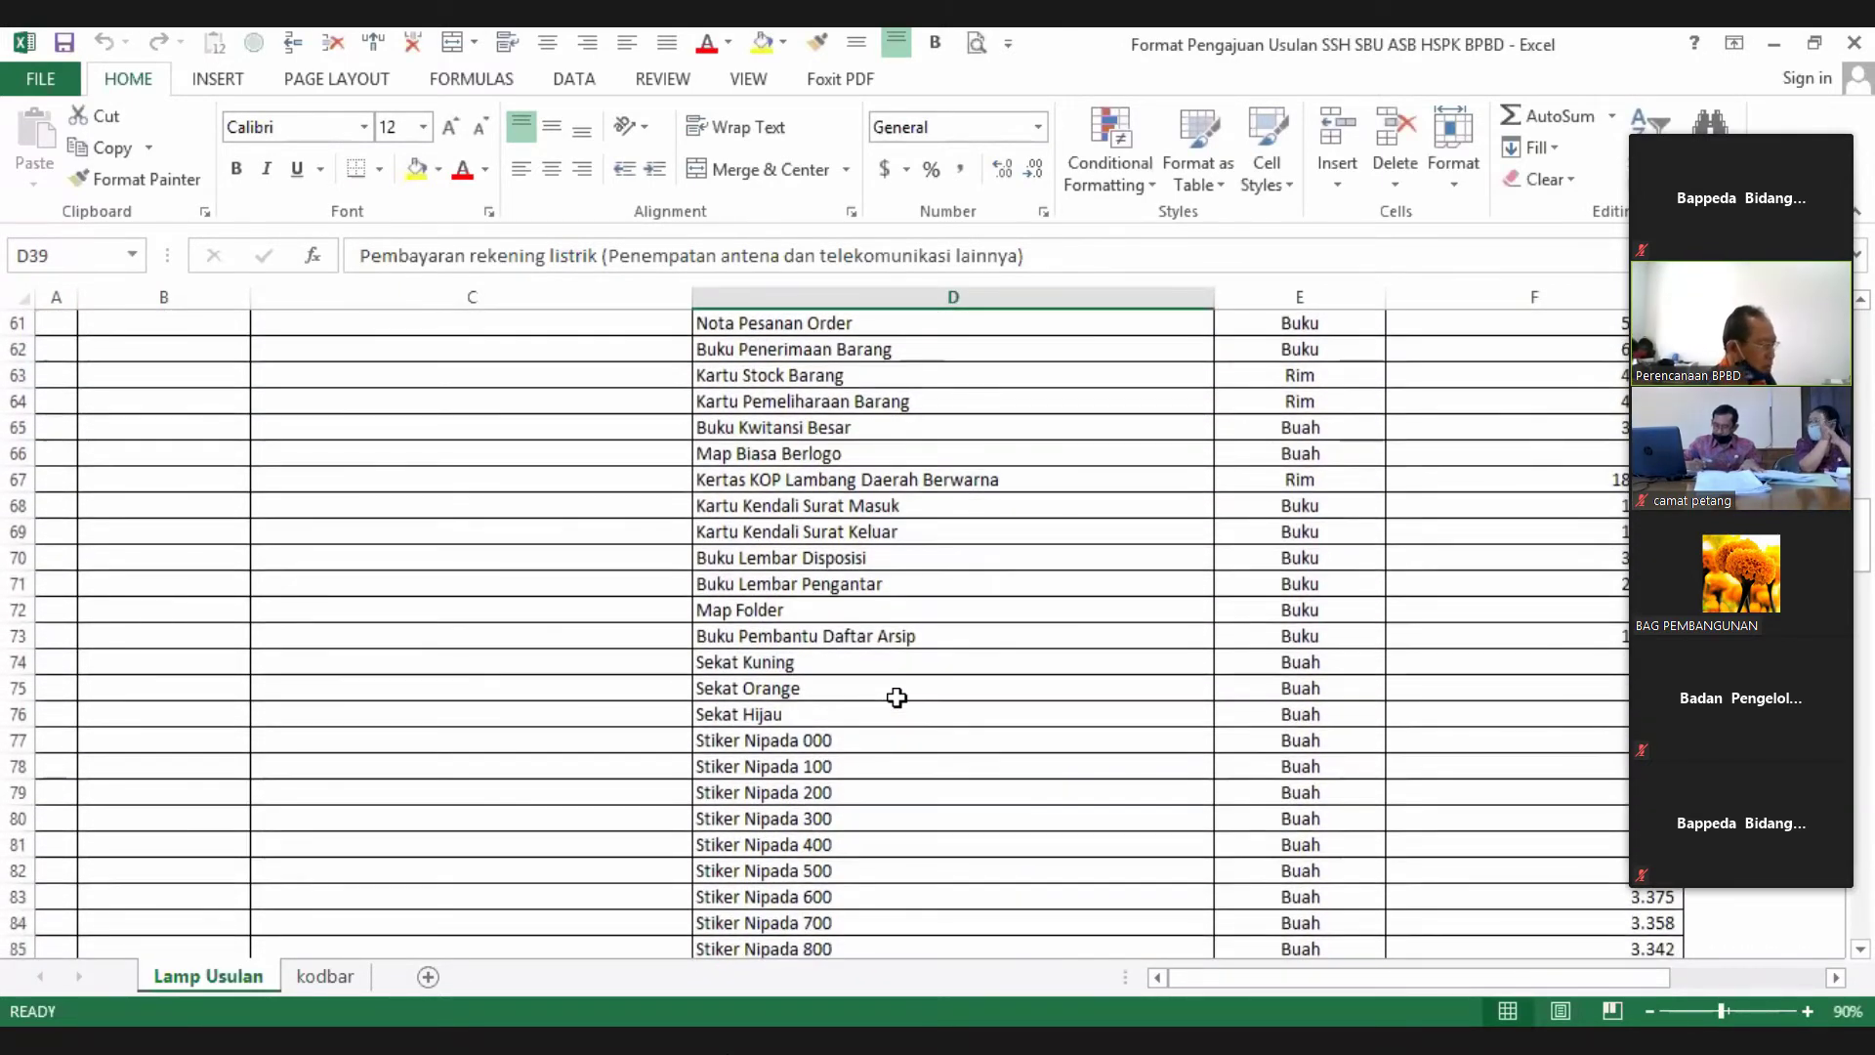
pyautogui.scroll(-1, 896, 697)
pyautogui.scroll(-2, 896, 697)
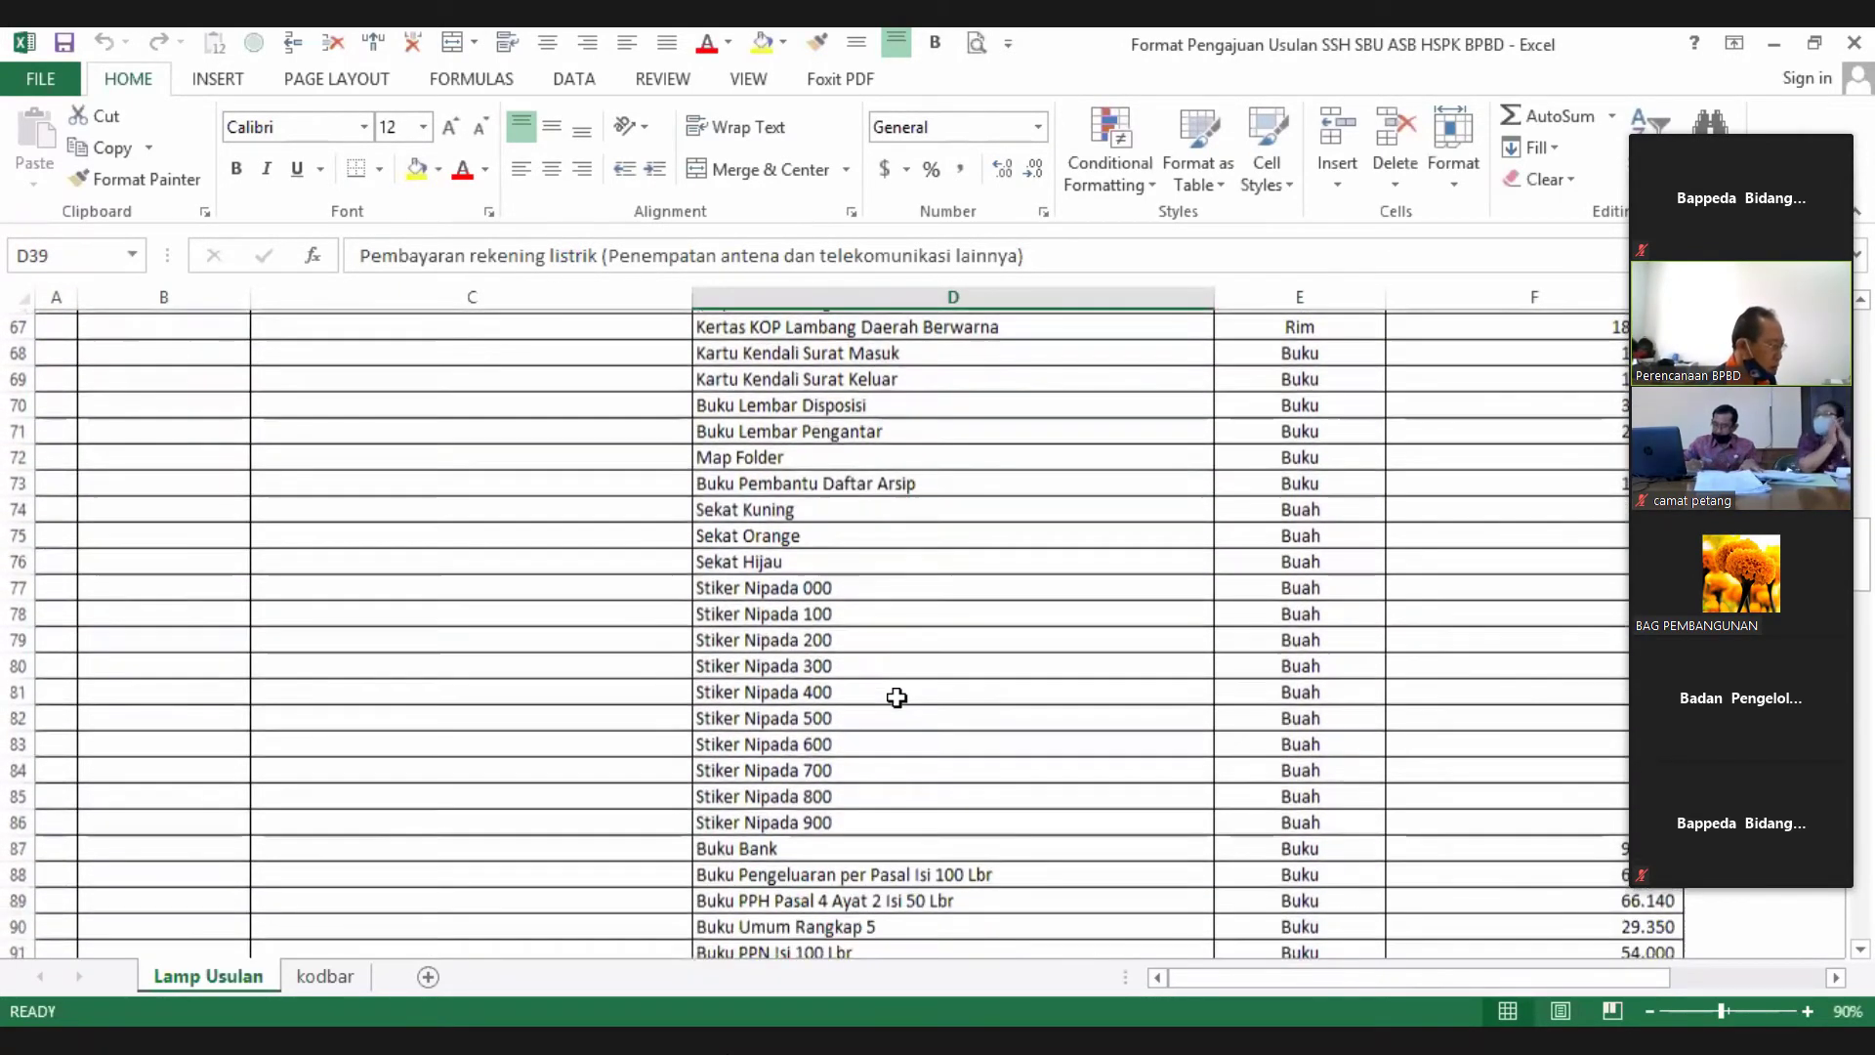
pyautogui.scroll(-2, 896, 697)
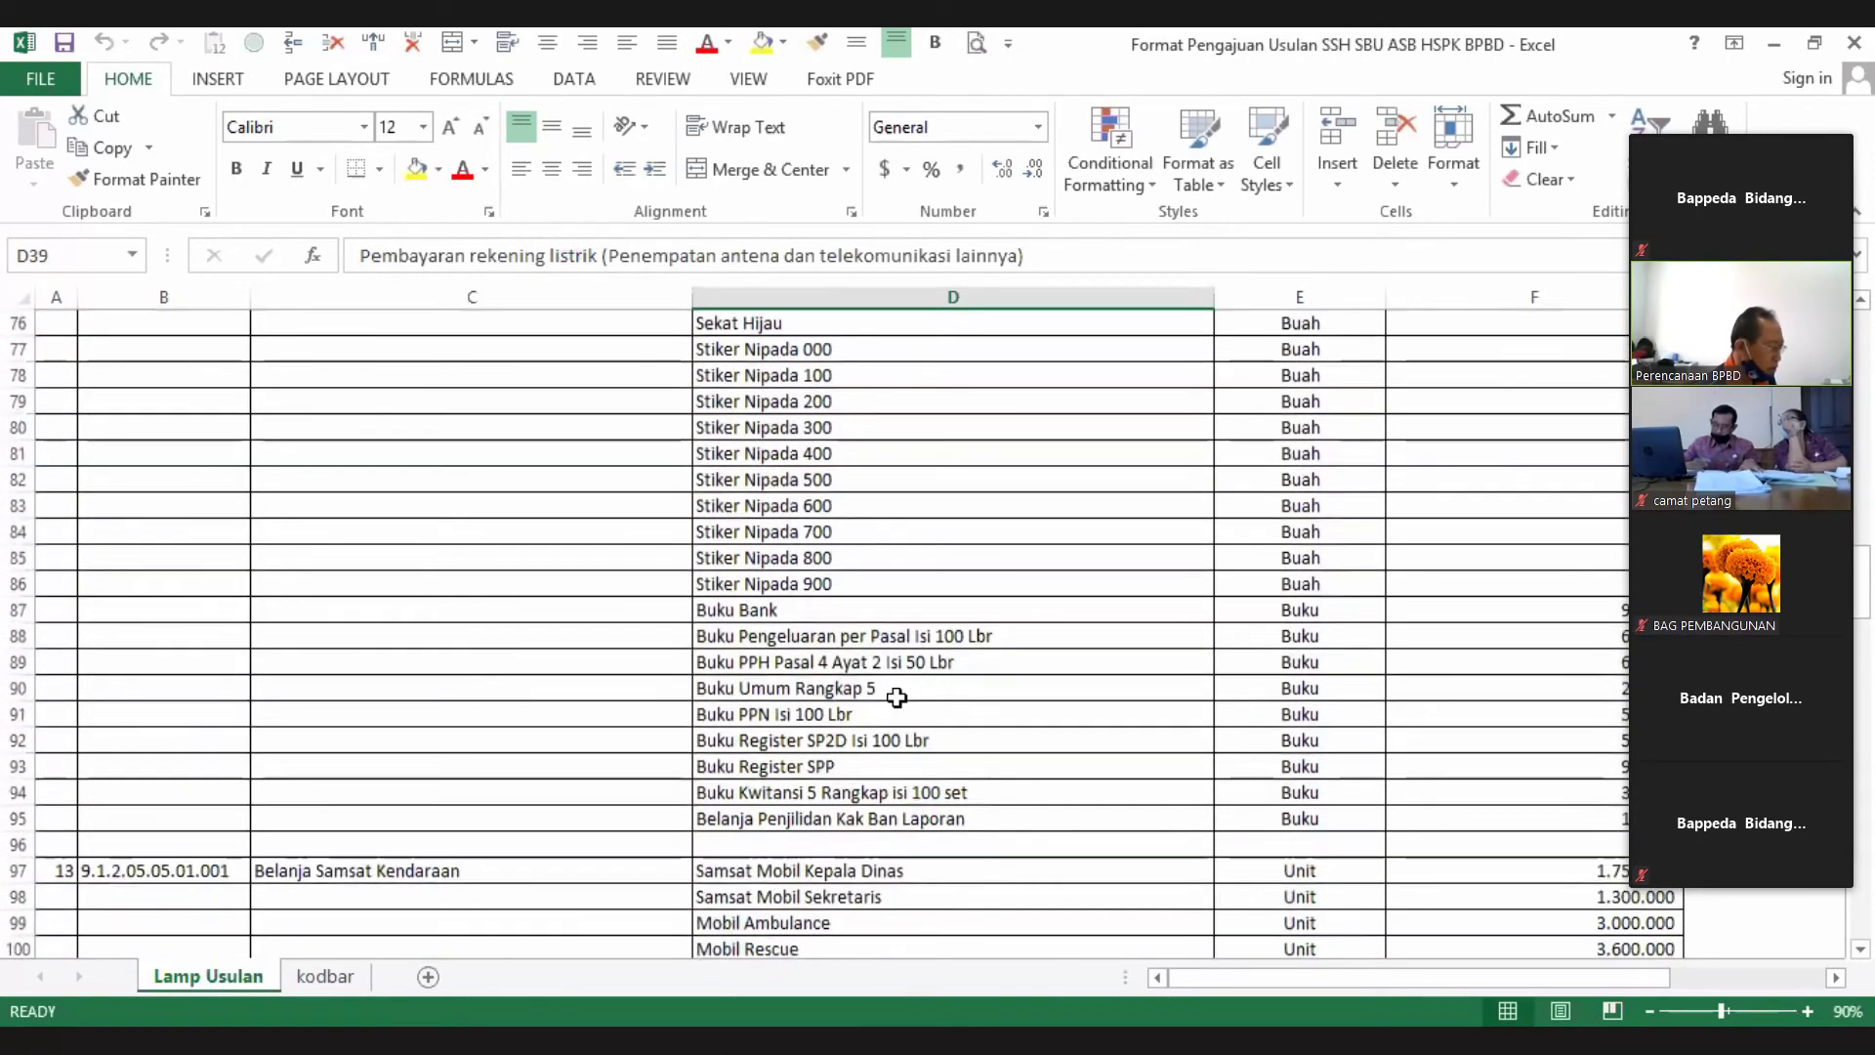
pyautogui.scroll(-4, 896, 697)
pyautogui.scroll(-2, 896, 697)
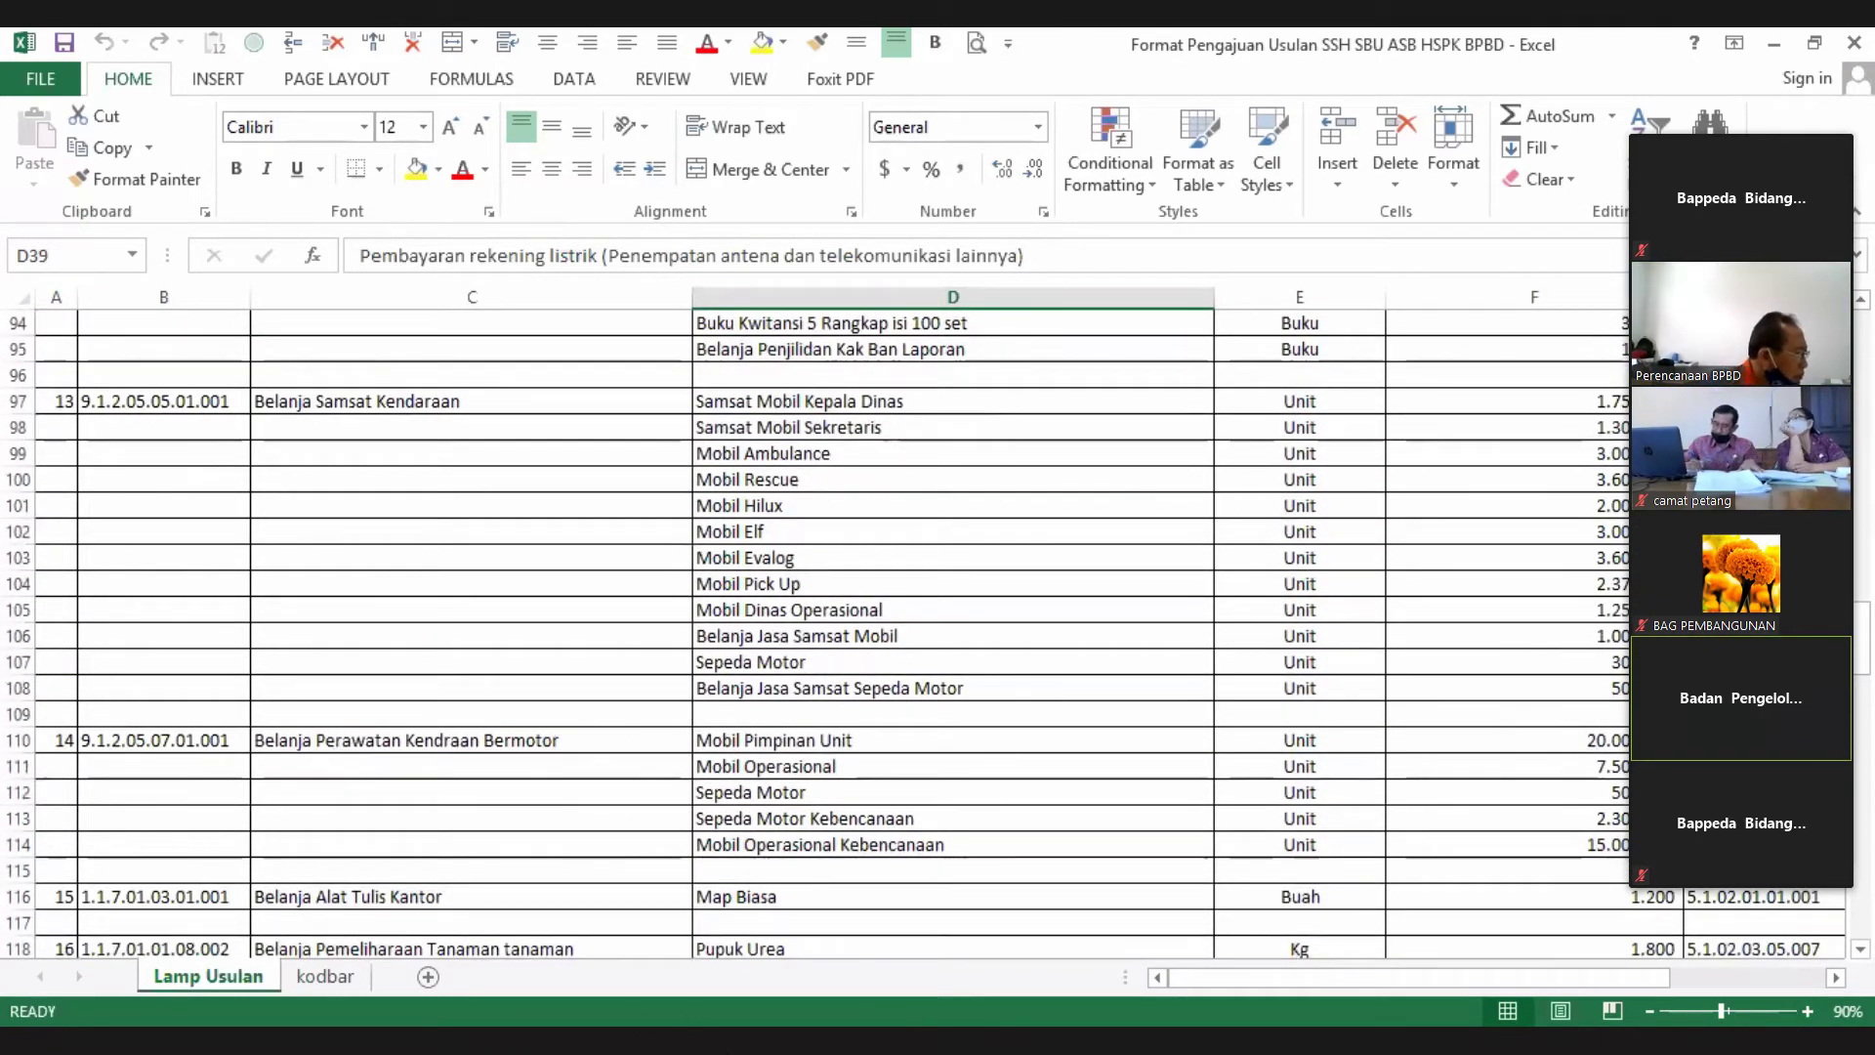
# - Switch to the COVID-1 realisation recap workbook and save it to the Desktop as an Excel Workbook named "REKAP REALISASI COVID-1 setelah perubahan"
pyautogui.hotkey('alt', 'Tab')
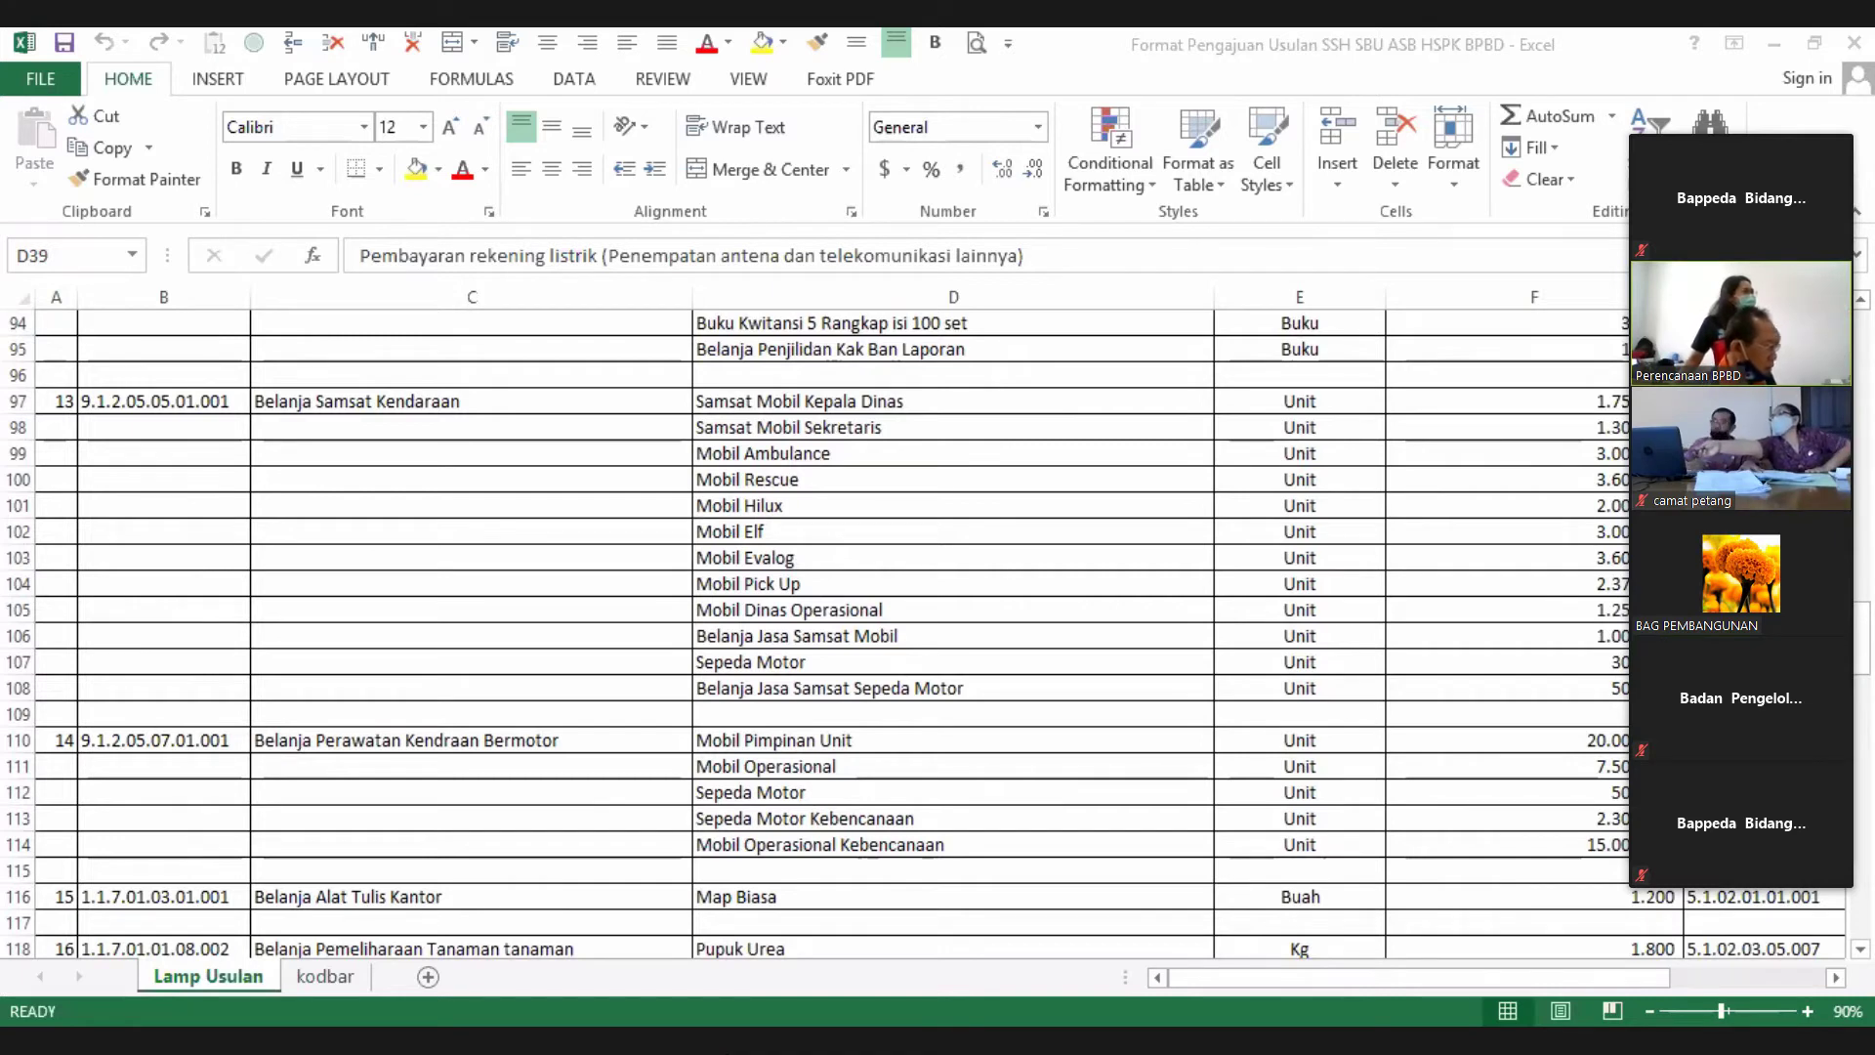
pyautogui.press('F12')
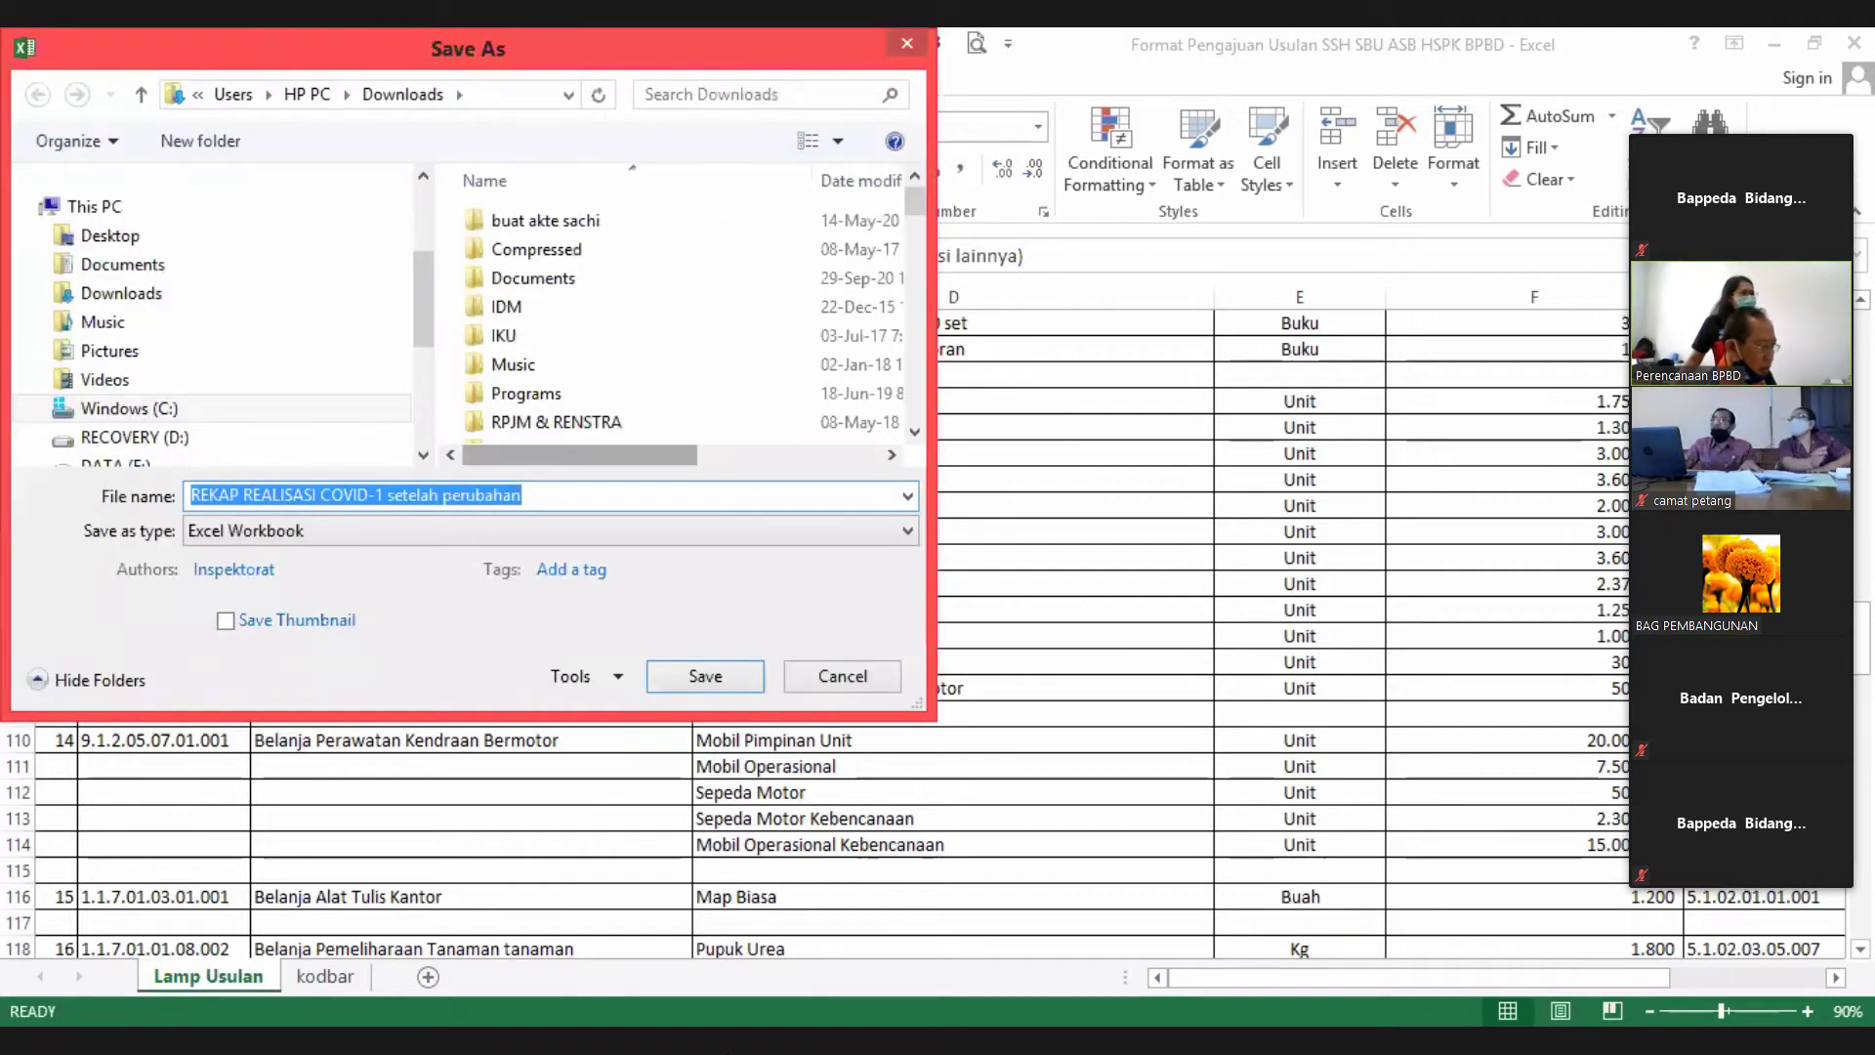
pyautogui.scroll(-1, 195, 332)
pyautogui.scroll(3, 215, 313)
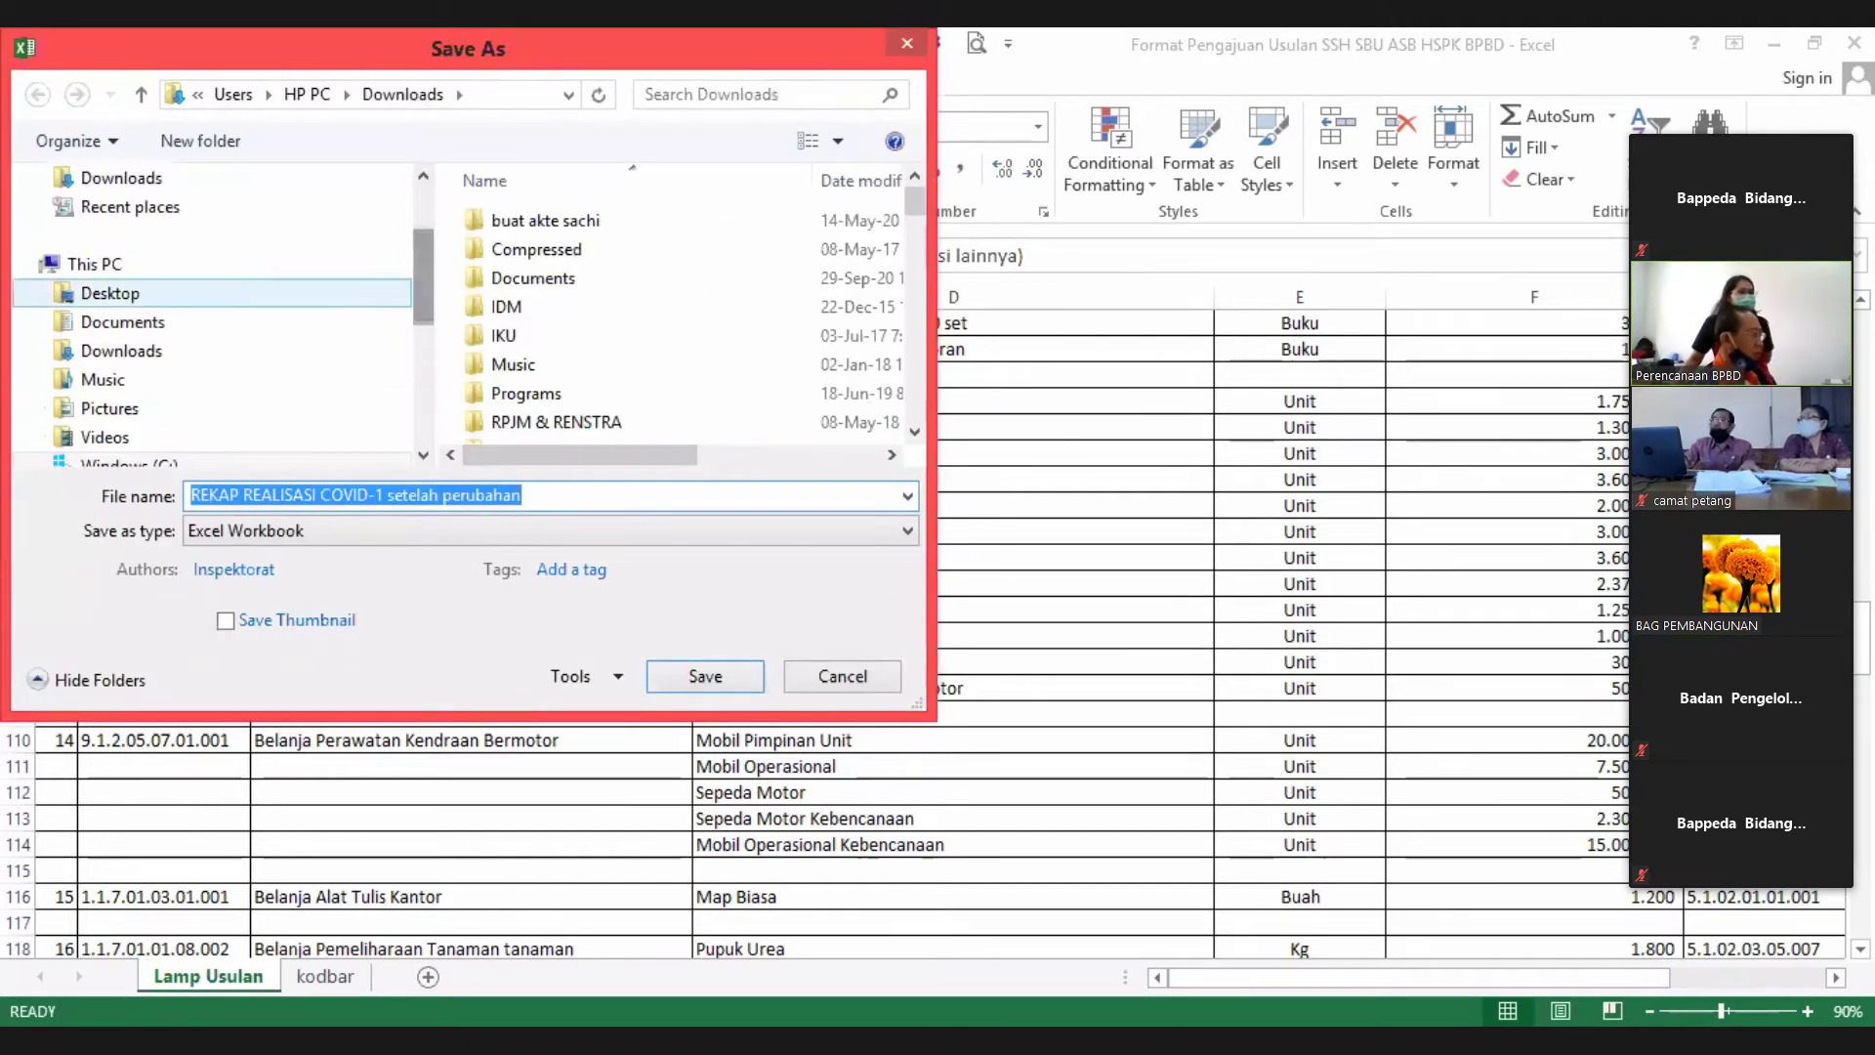
pyautogui.click(110, 293)
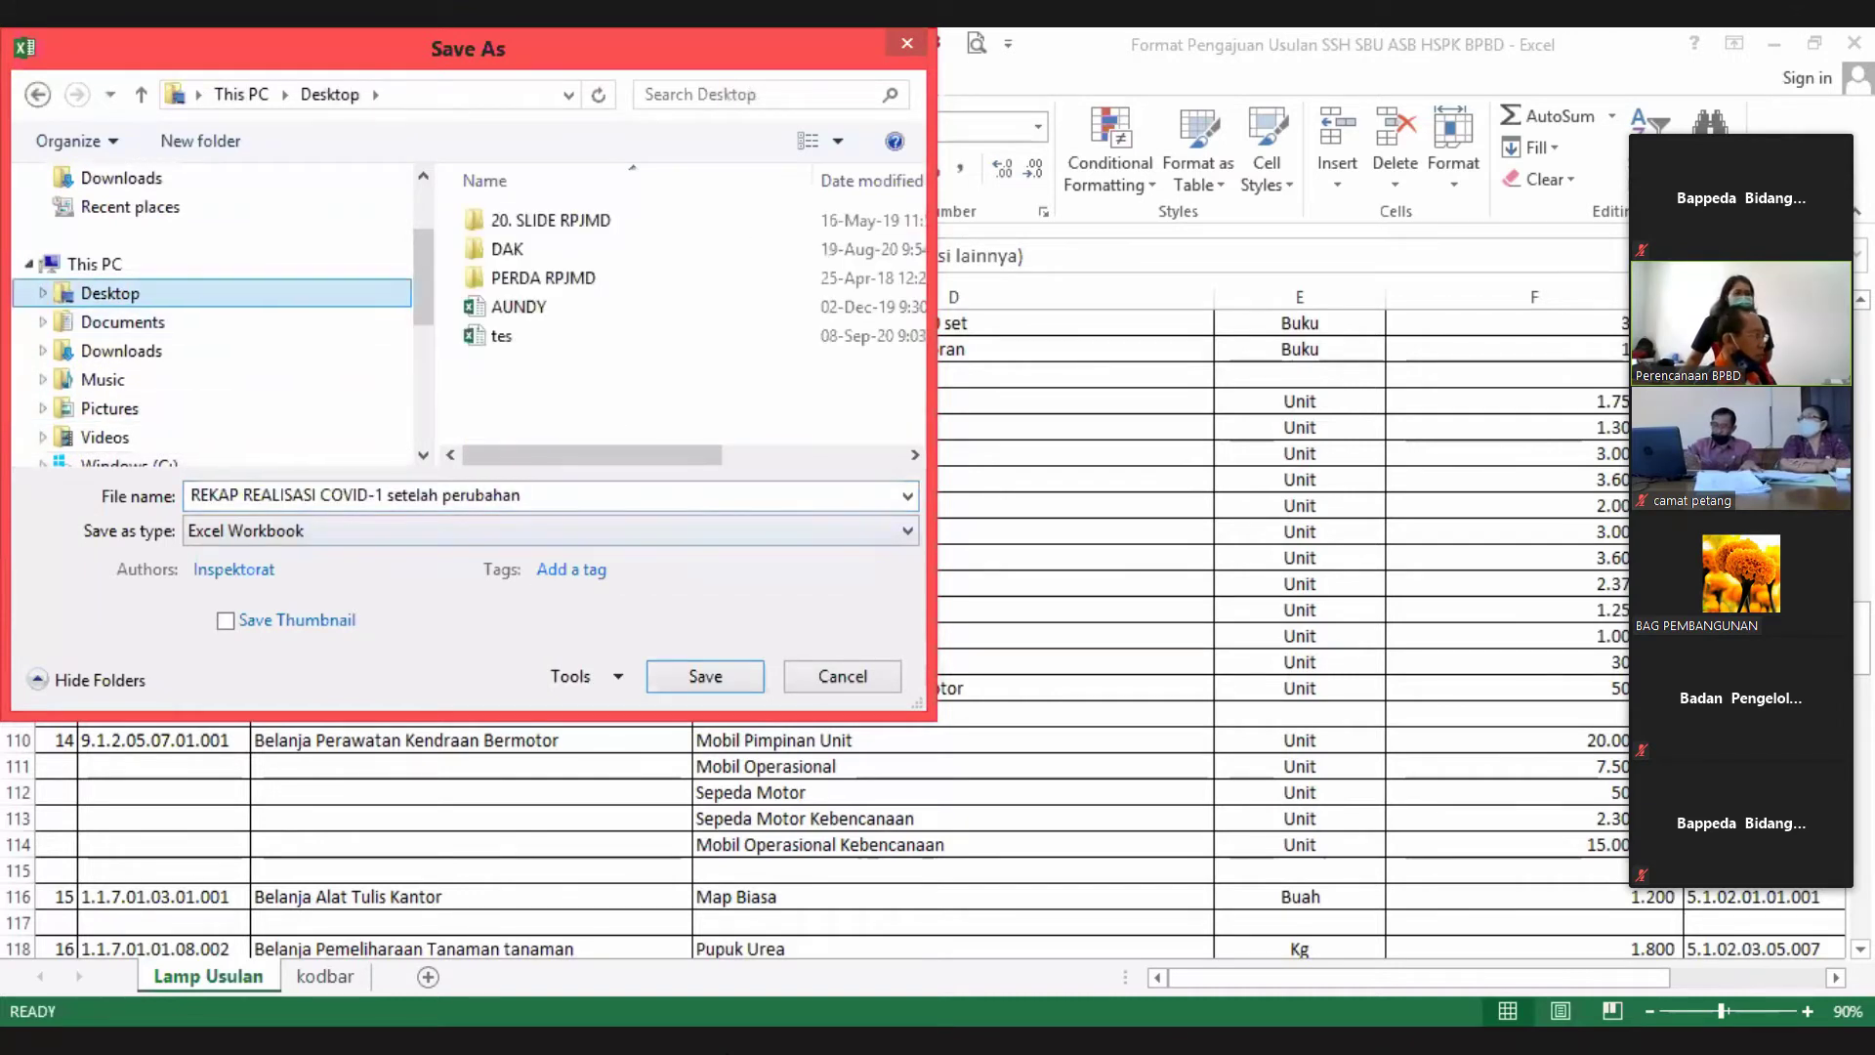
pyautogui.click(705, 676)
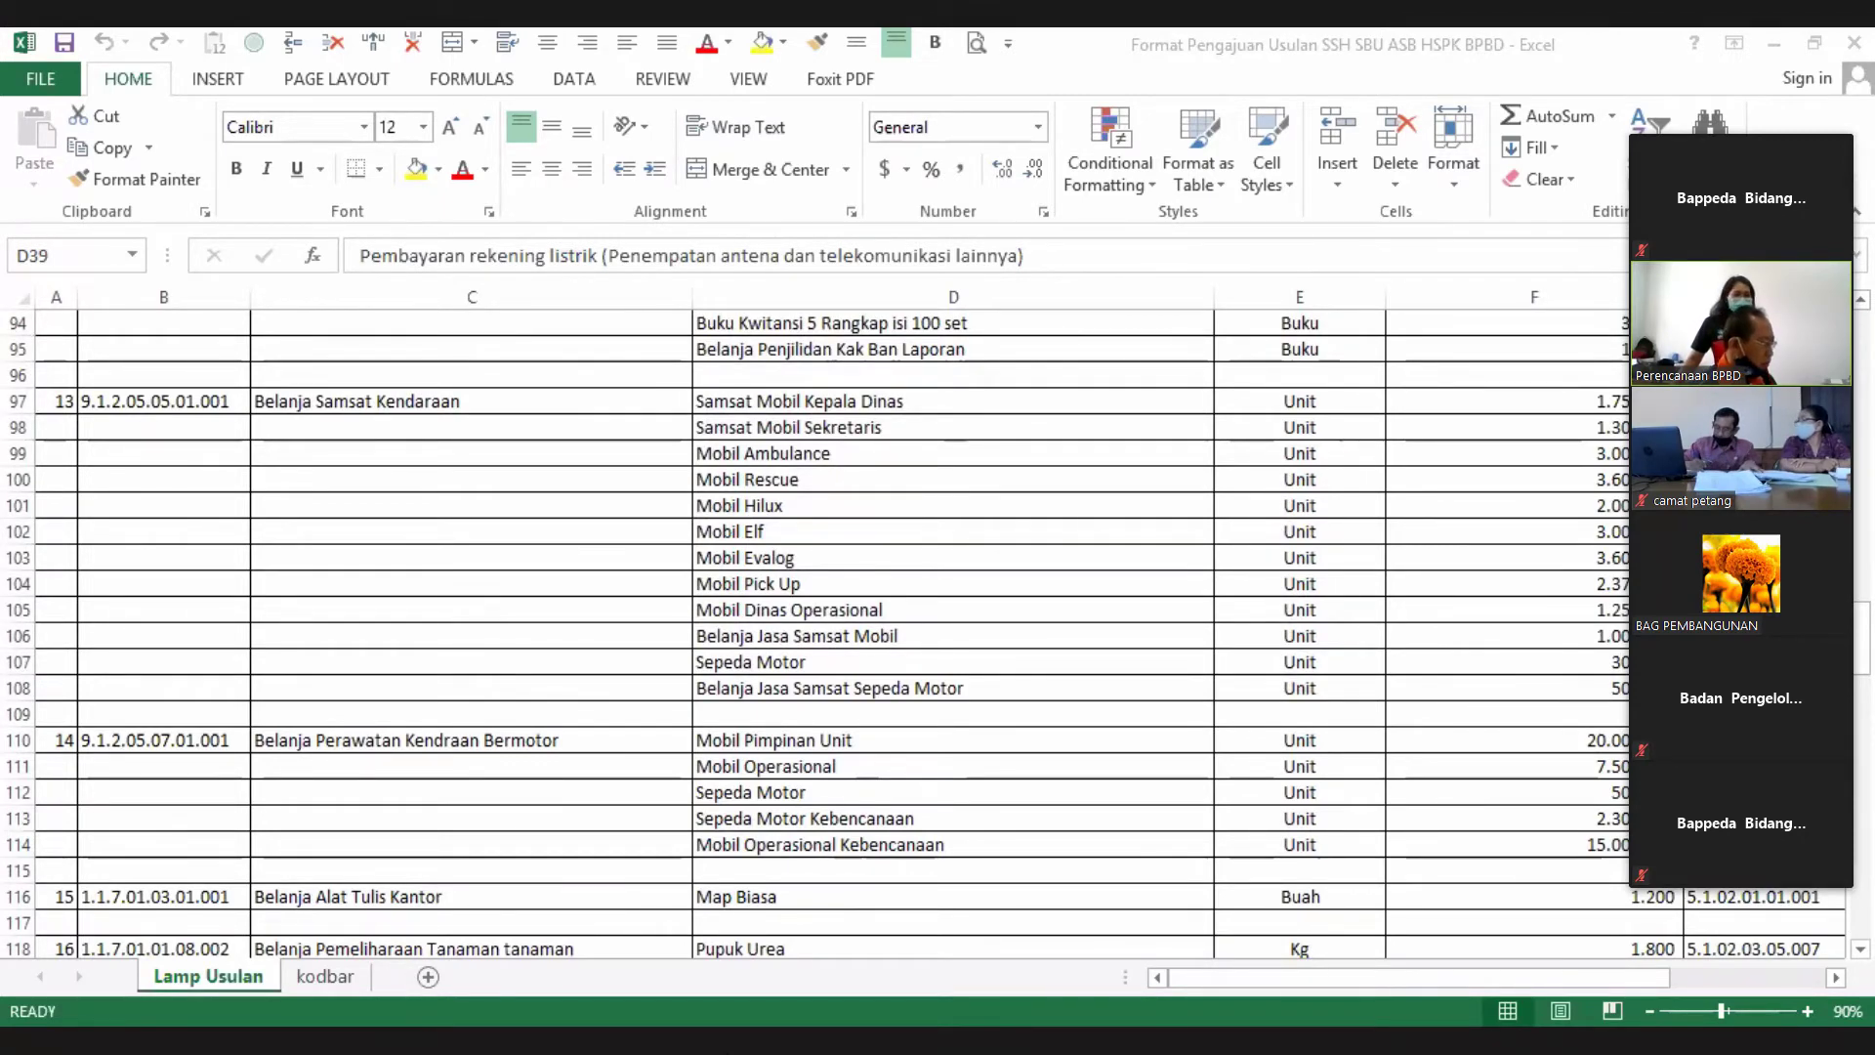
# - Save the recap workbook to the Desktop as a PDF named "REKAP REALISASI COVID-1 setelah perubahan"
pyautogui.press('F12')
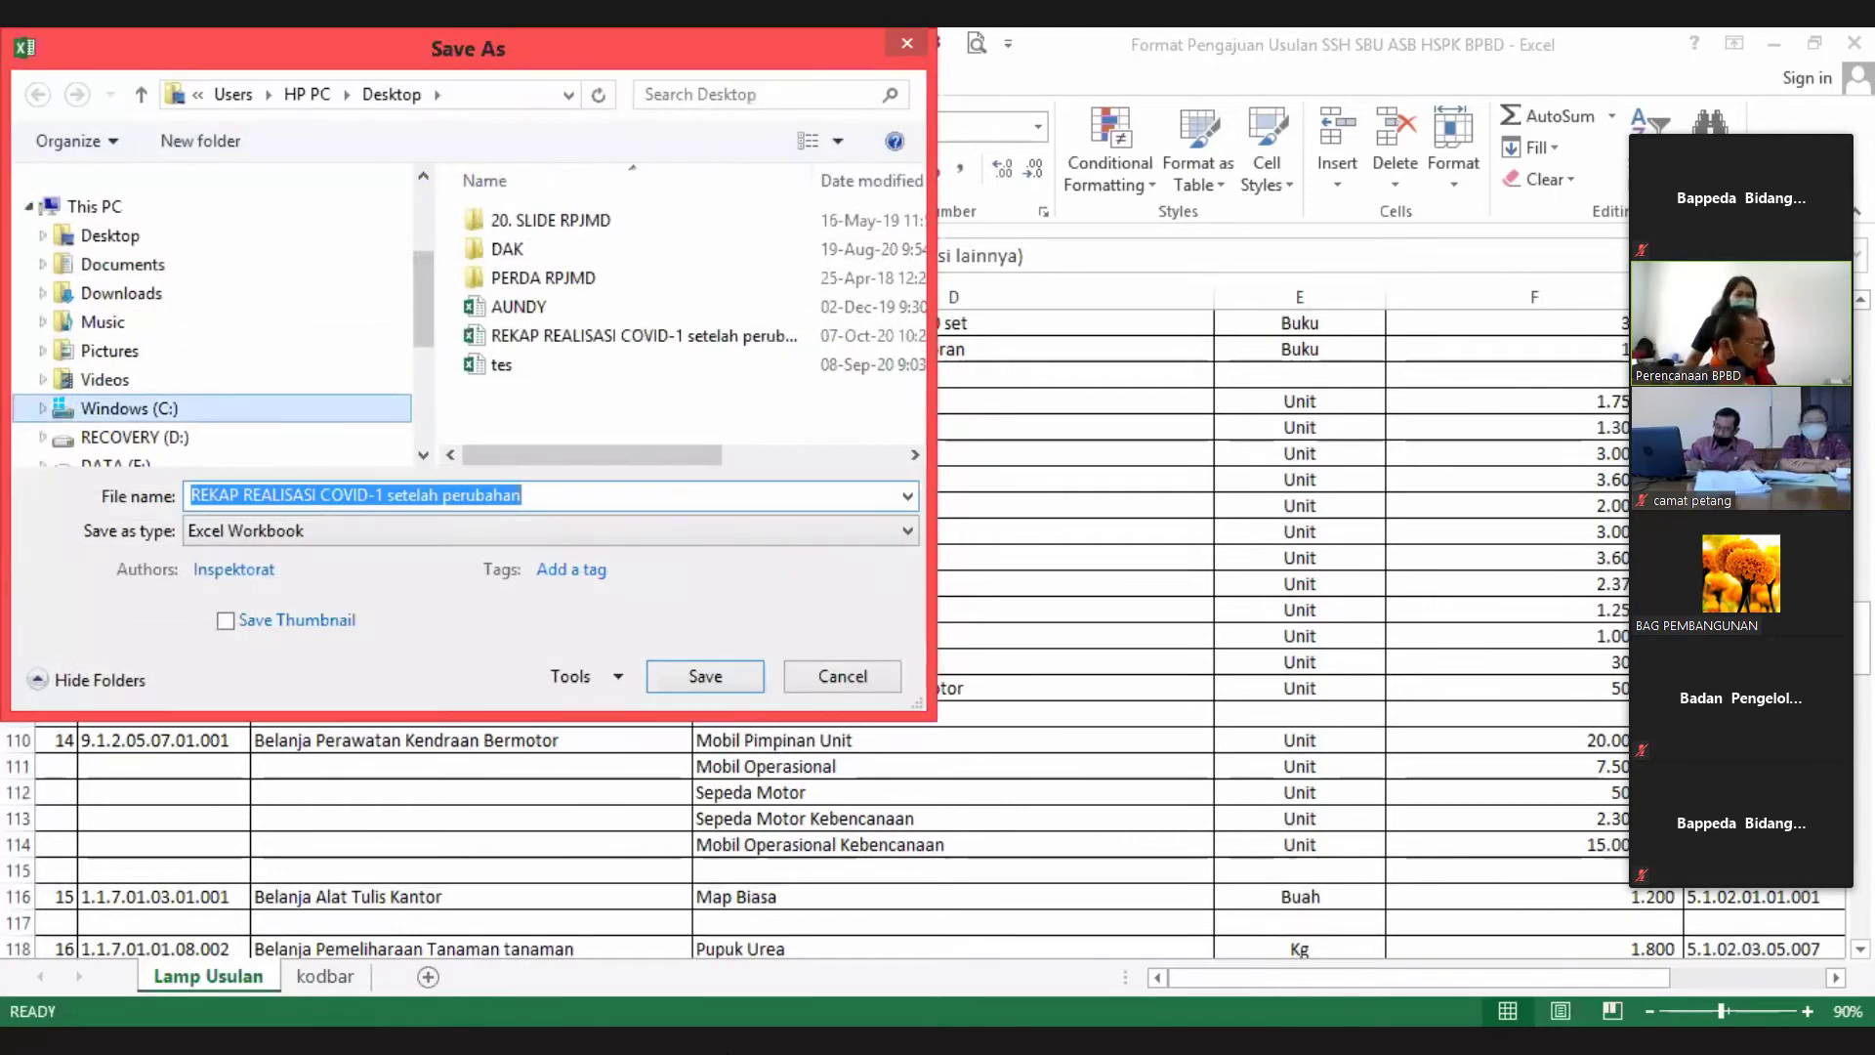
pyautogui.click(110, 236)
pyautogui.click(547, 530)
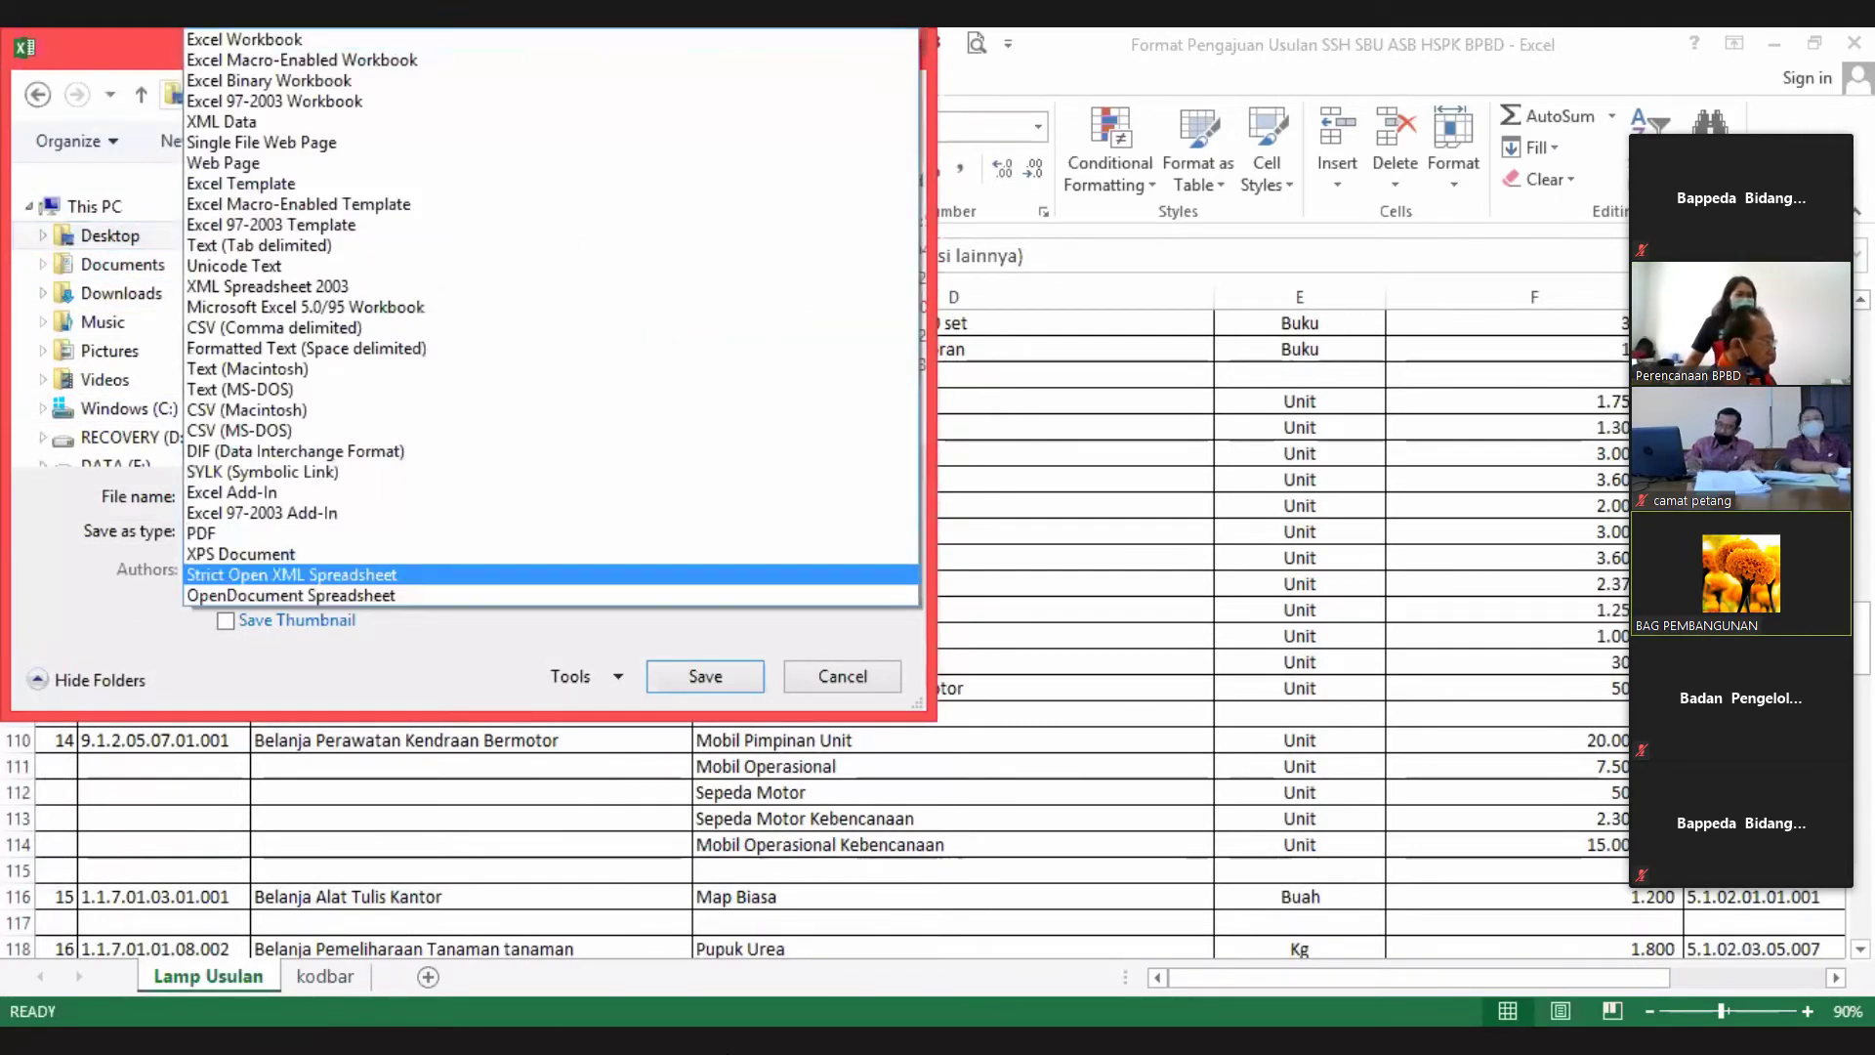
pyautogui.click(293, 653)
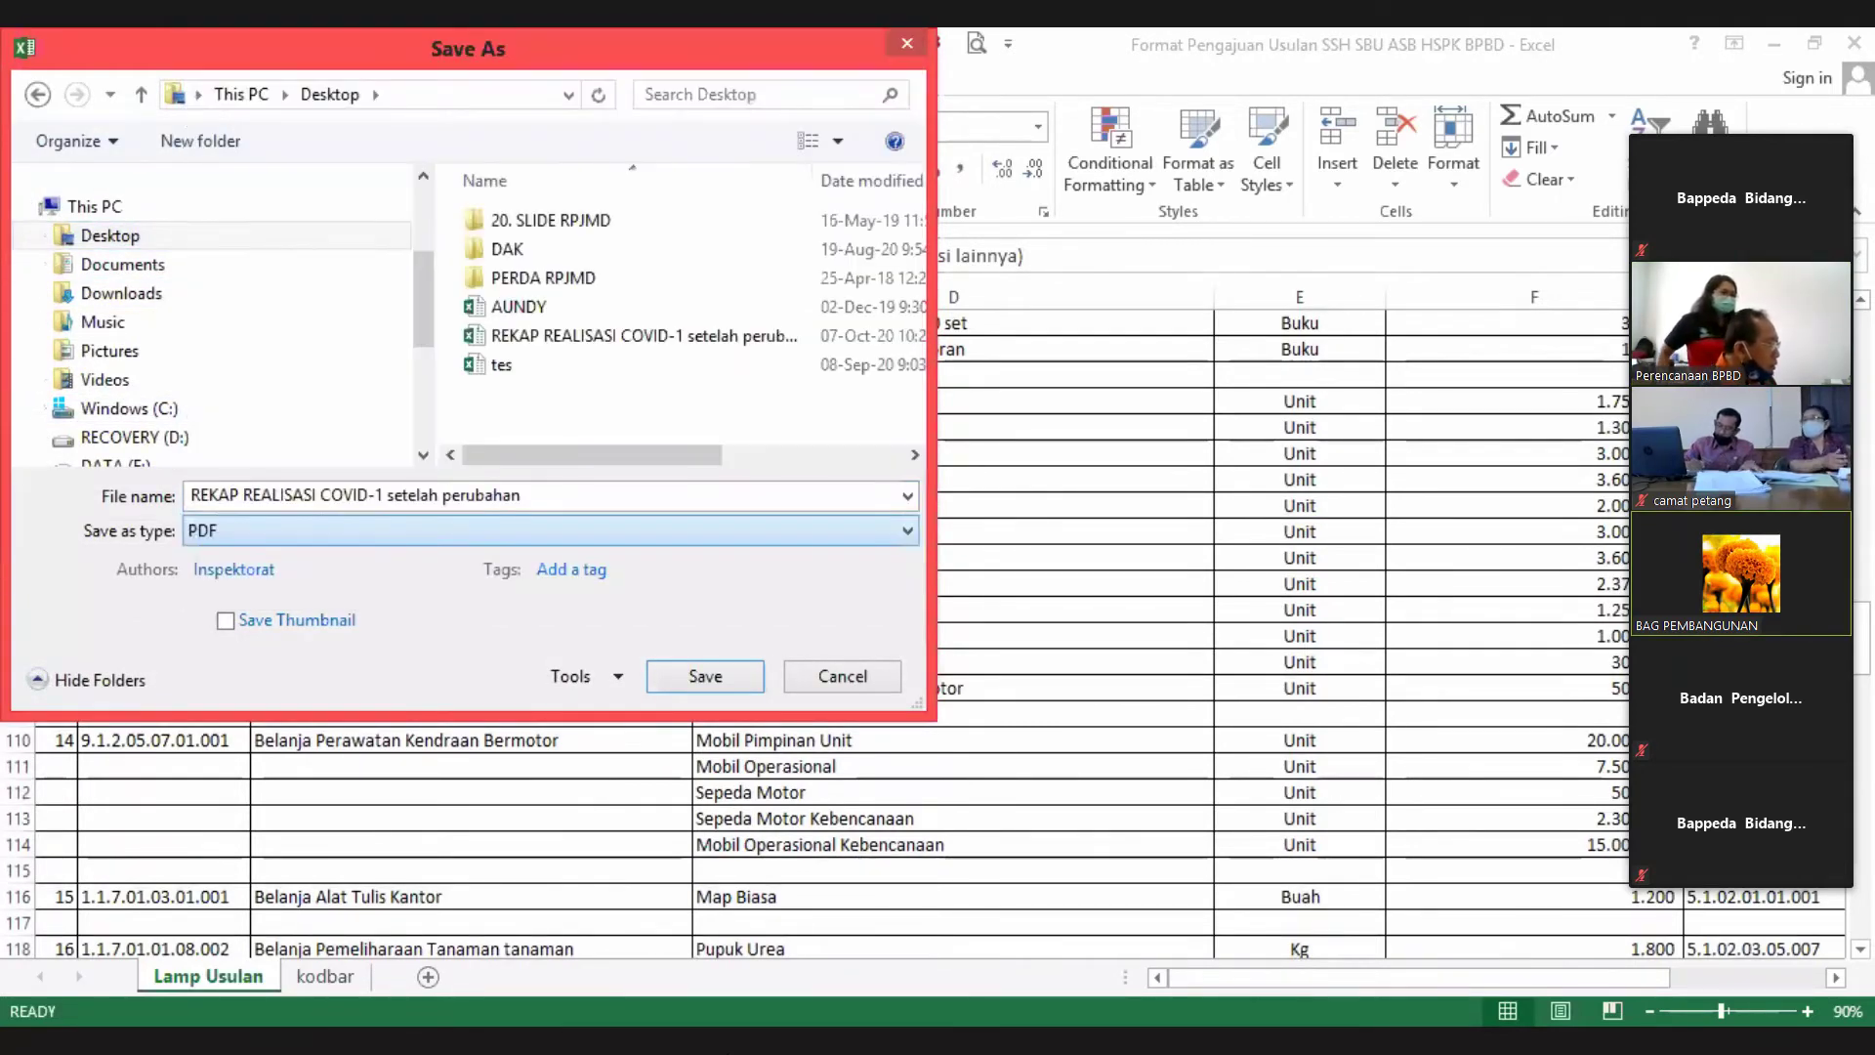
pyautogui.press('Return')
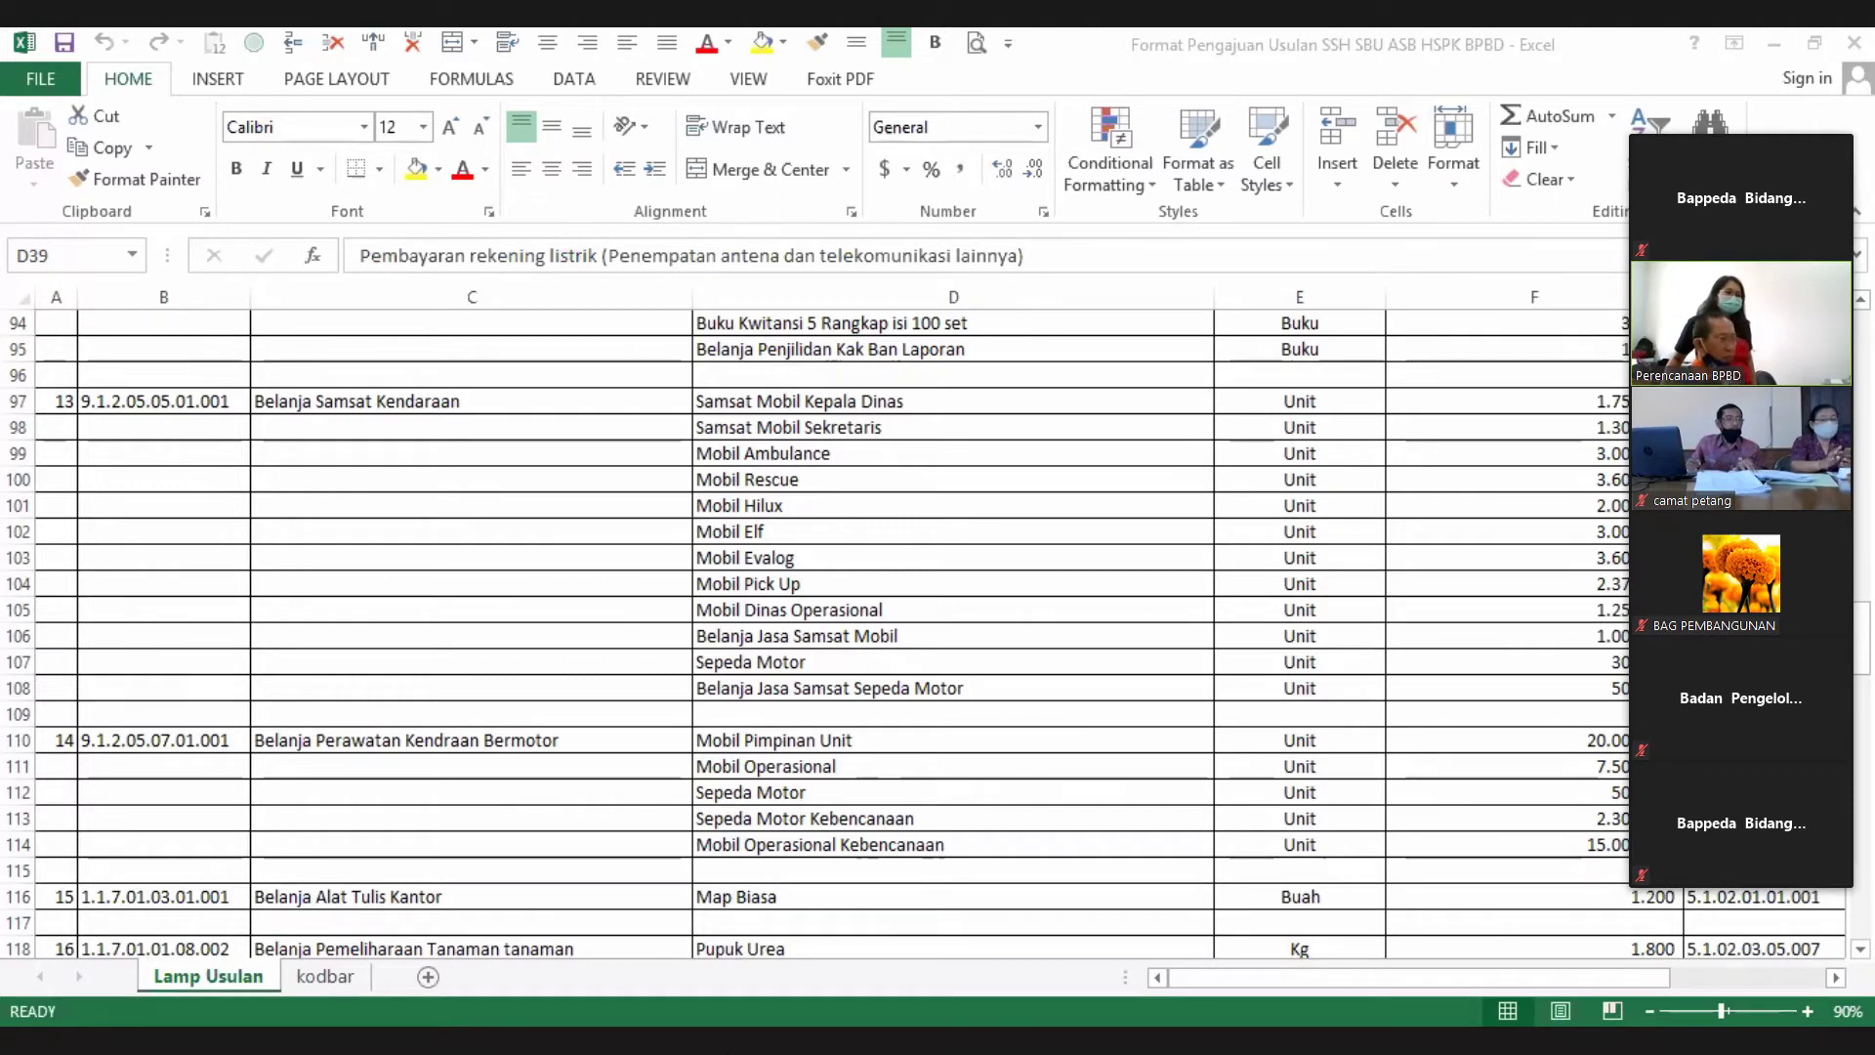
# - Save another PDF copy of the recap on the Desktop under the name "REKAP REALISASI COVID-1 setelah perubahan1"
pyautogui.press('F12')
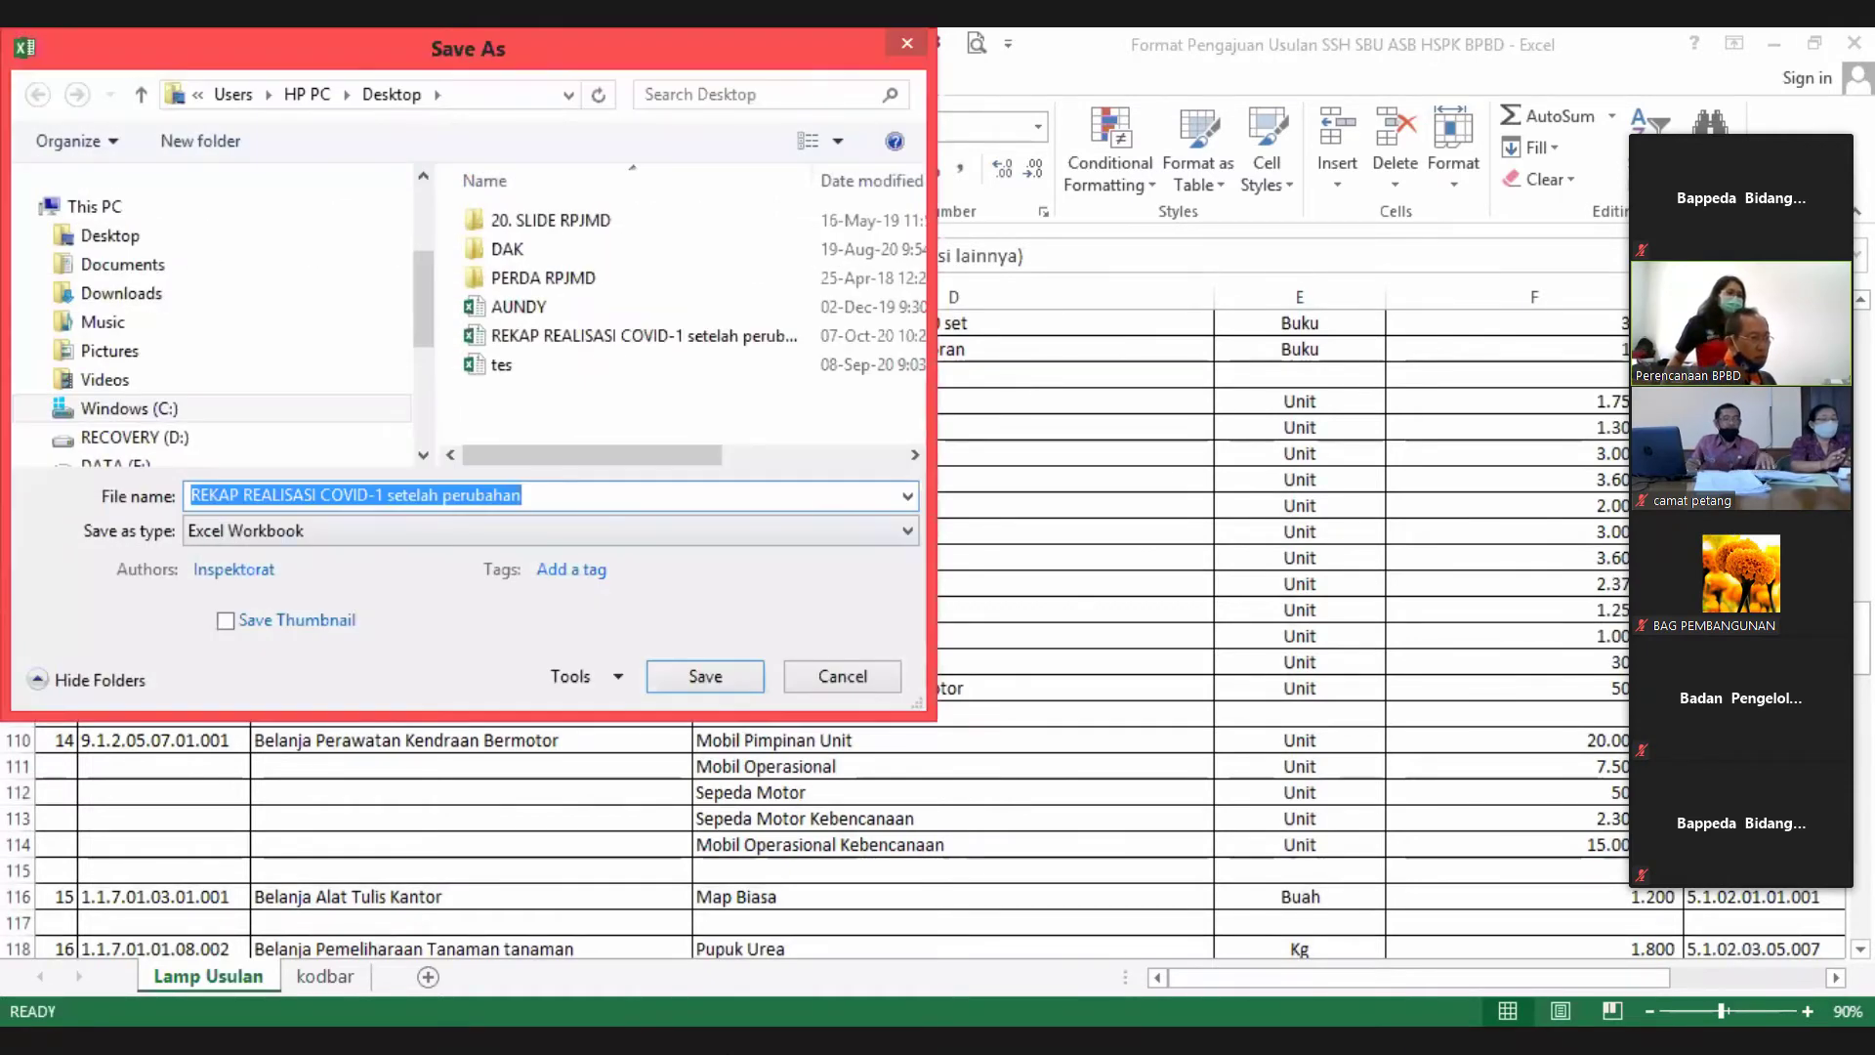
pyautogui.click(546, 530)
pyautogui.click(547, 532)
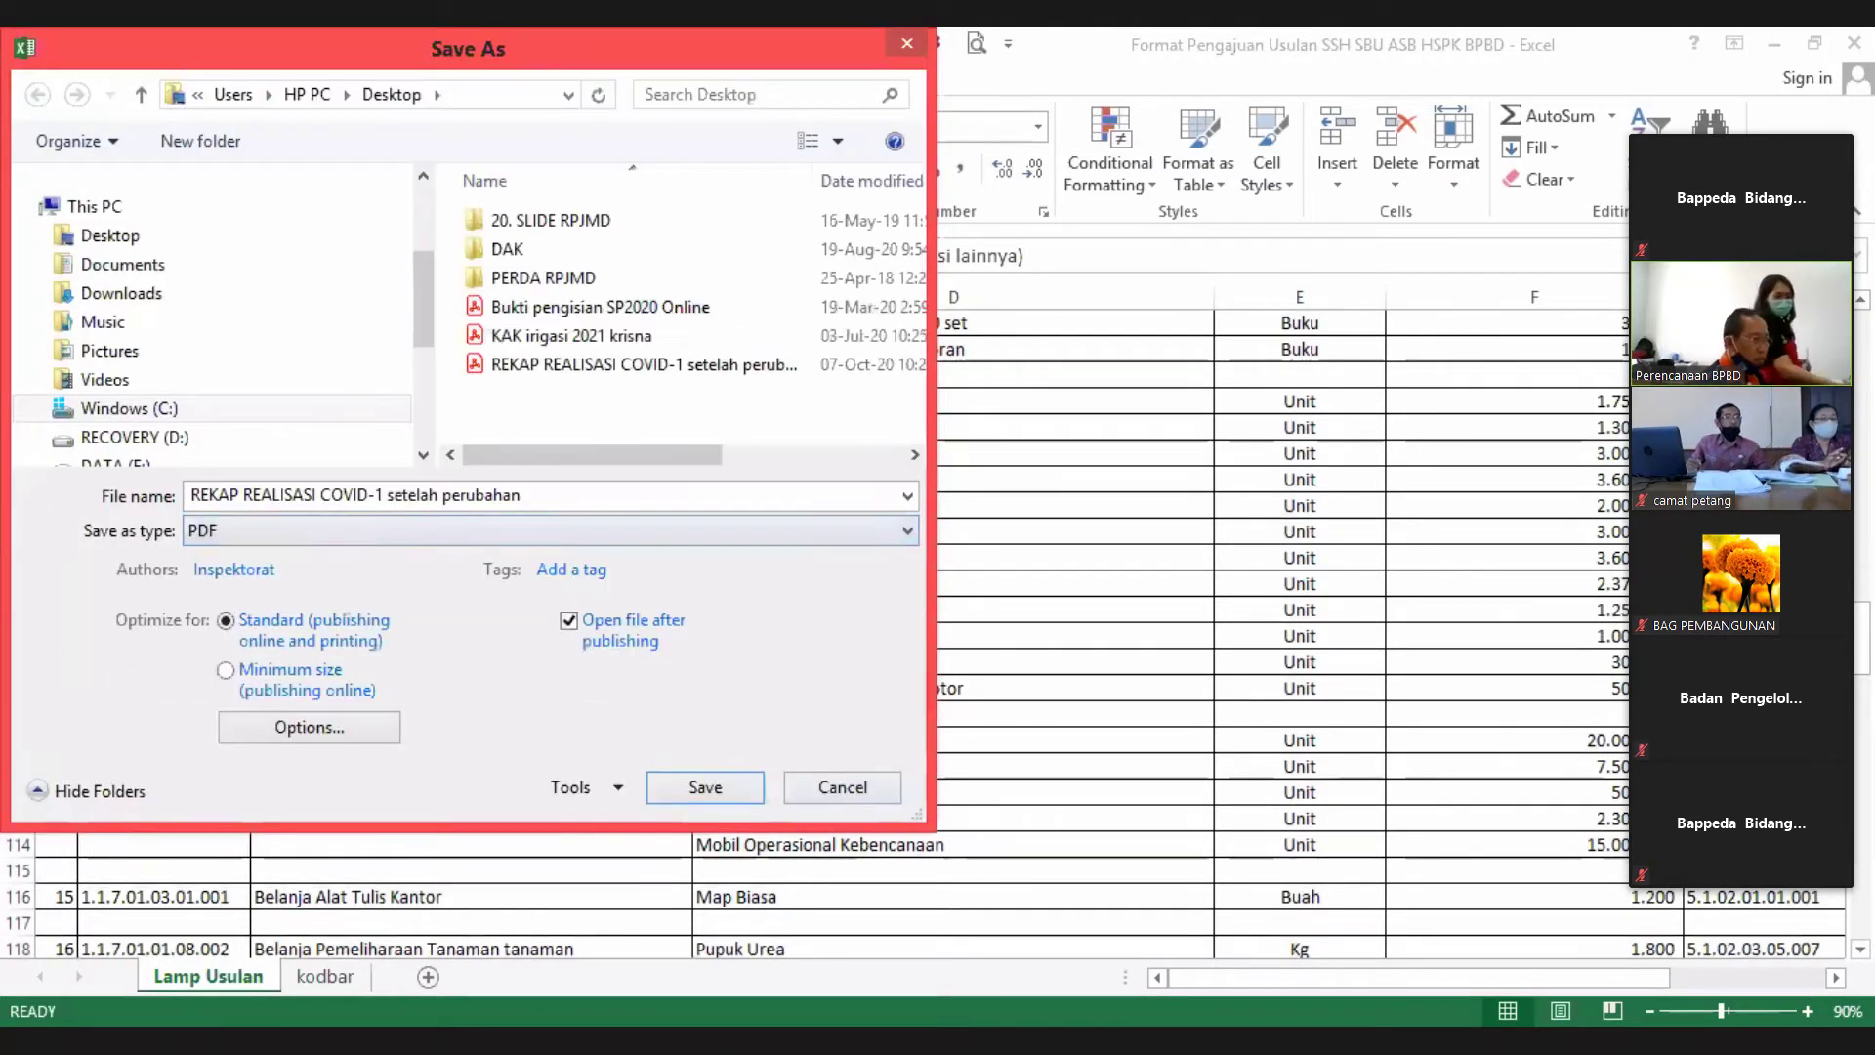
pyautogui.hotkey('shift', 'Tab')
pyautogui.press('End')
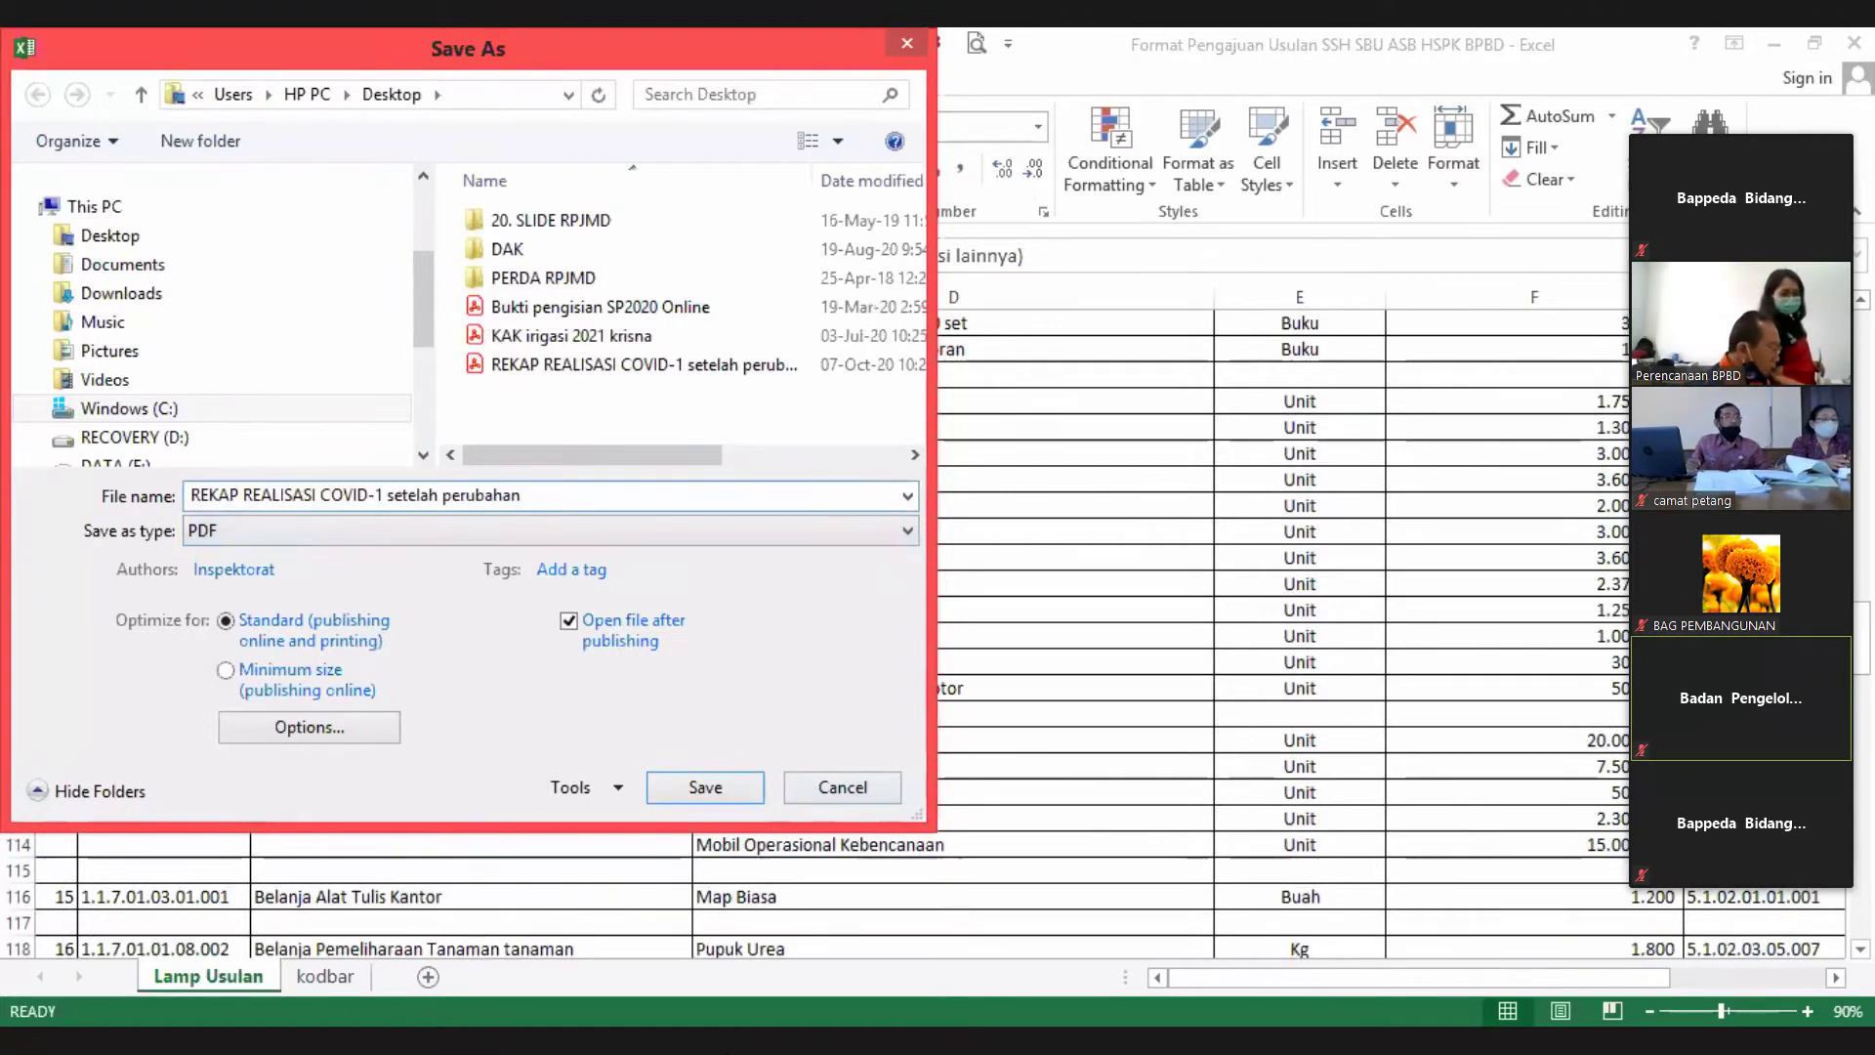
pyautogui.write('1')
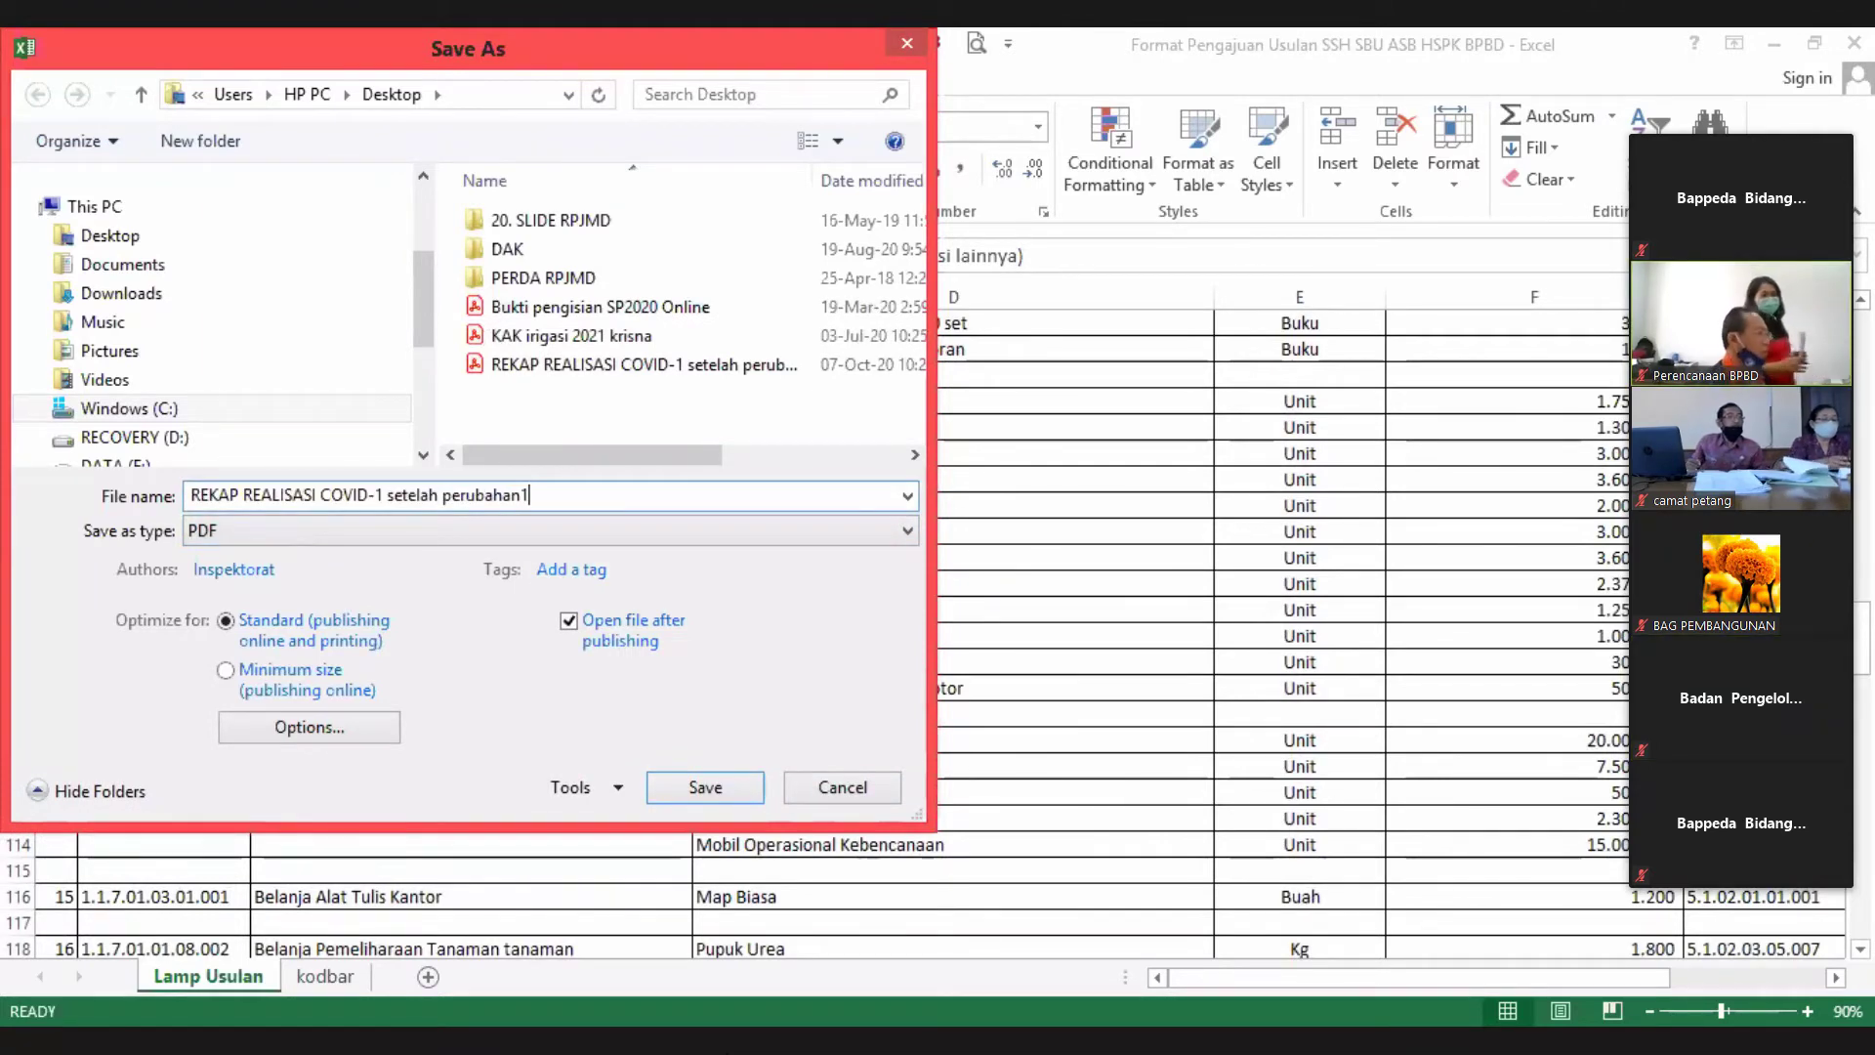
pyautogui.press('Return')
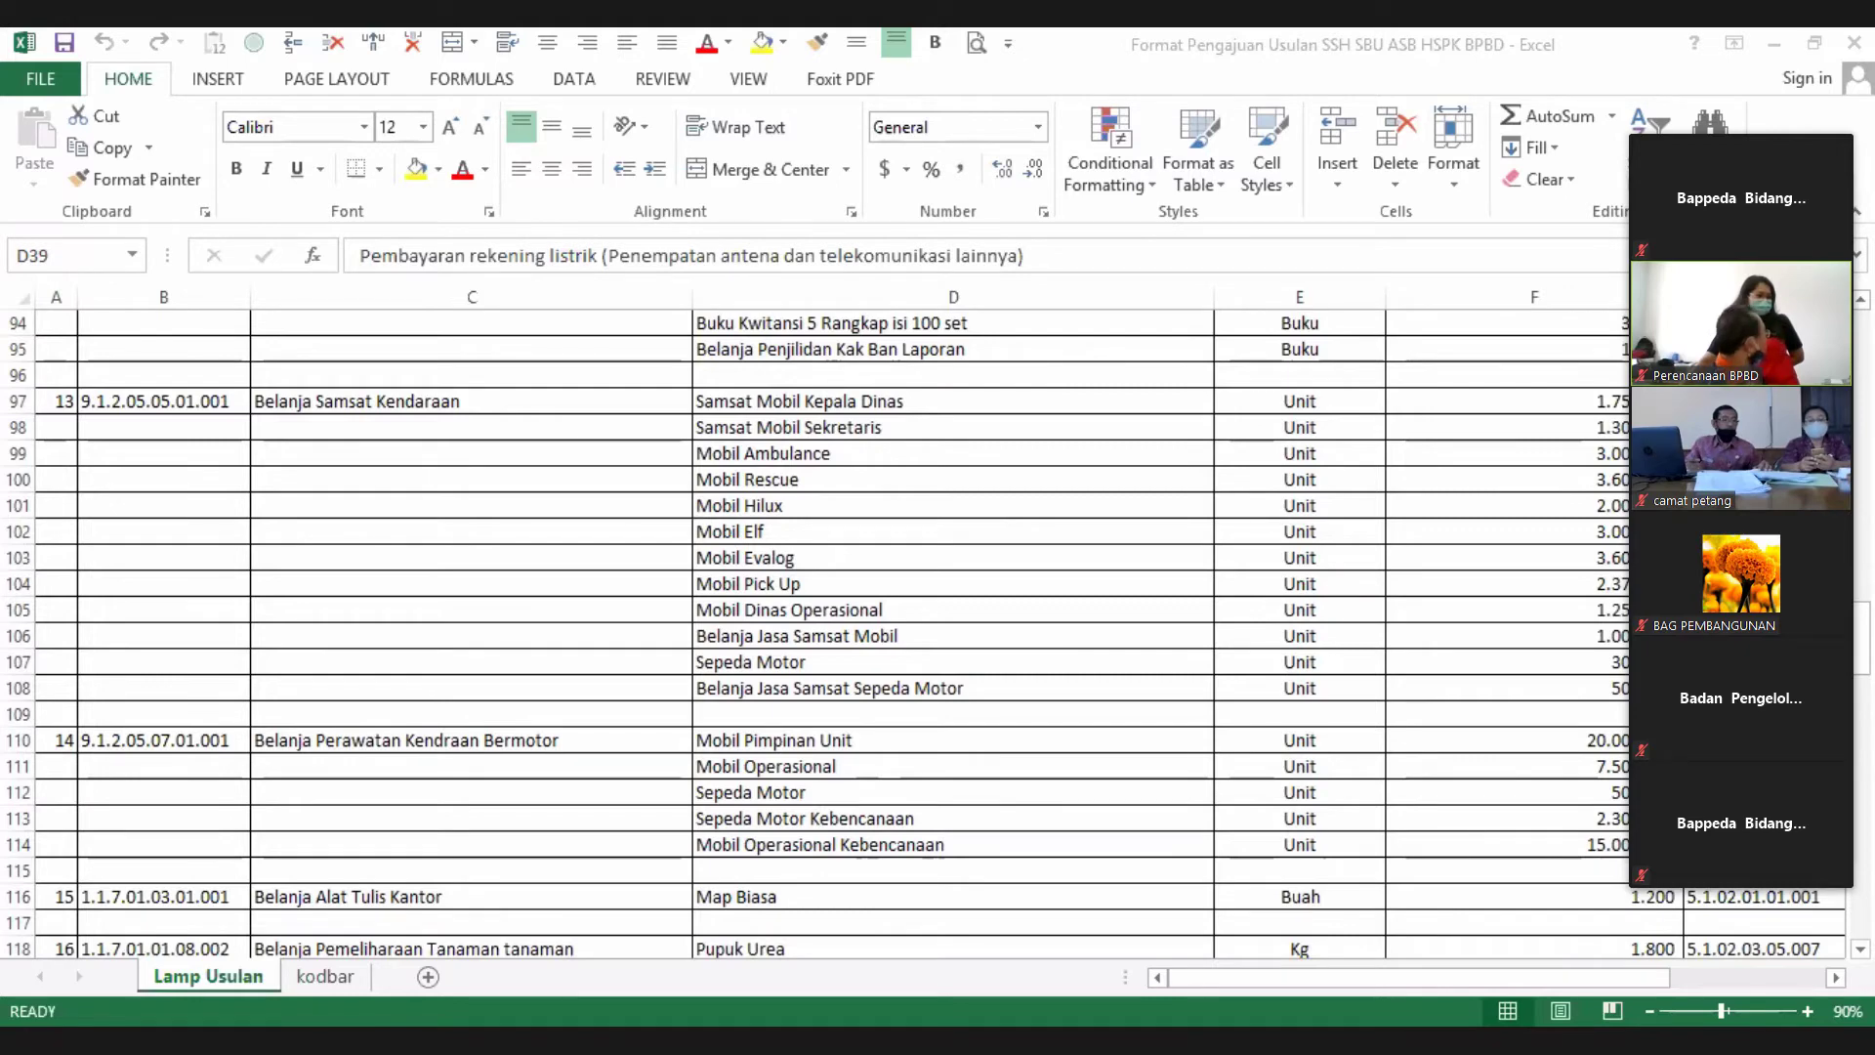
# - Examine the SBU section of the Lamp Usulan sheet, from Belanja Perjalanan Dinas to the narasumber honoraria
pyautogui.scroll(-8, 809, 630)
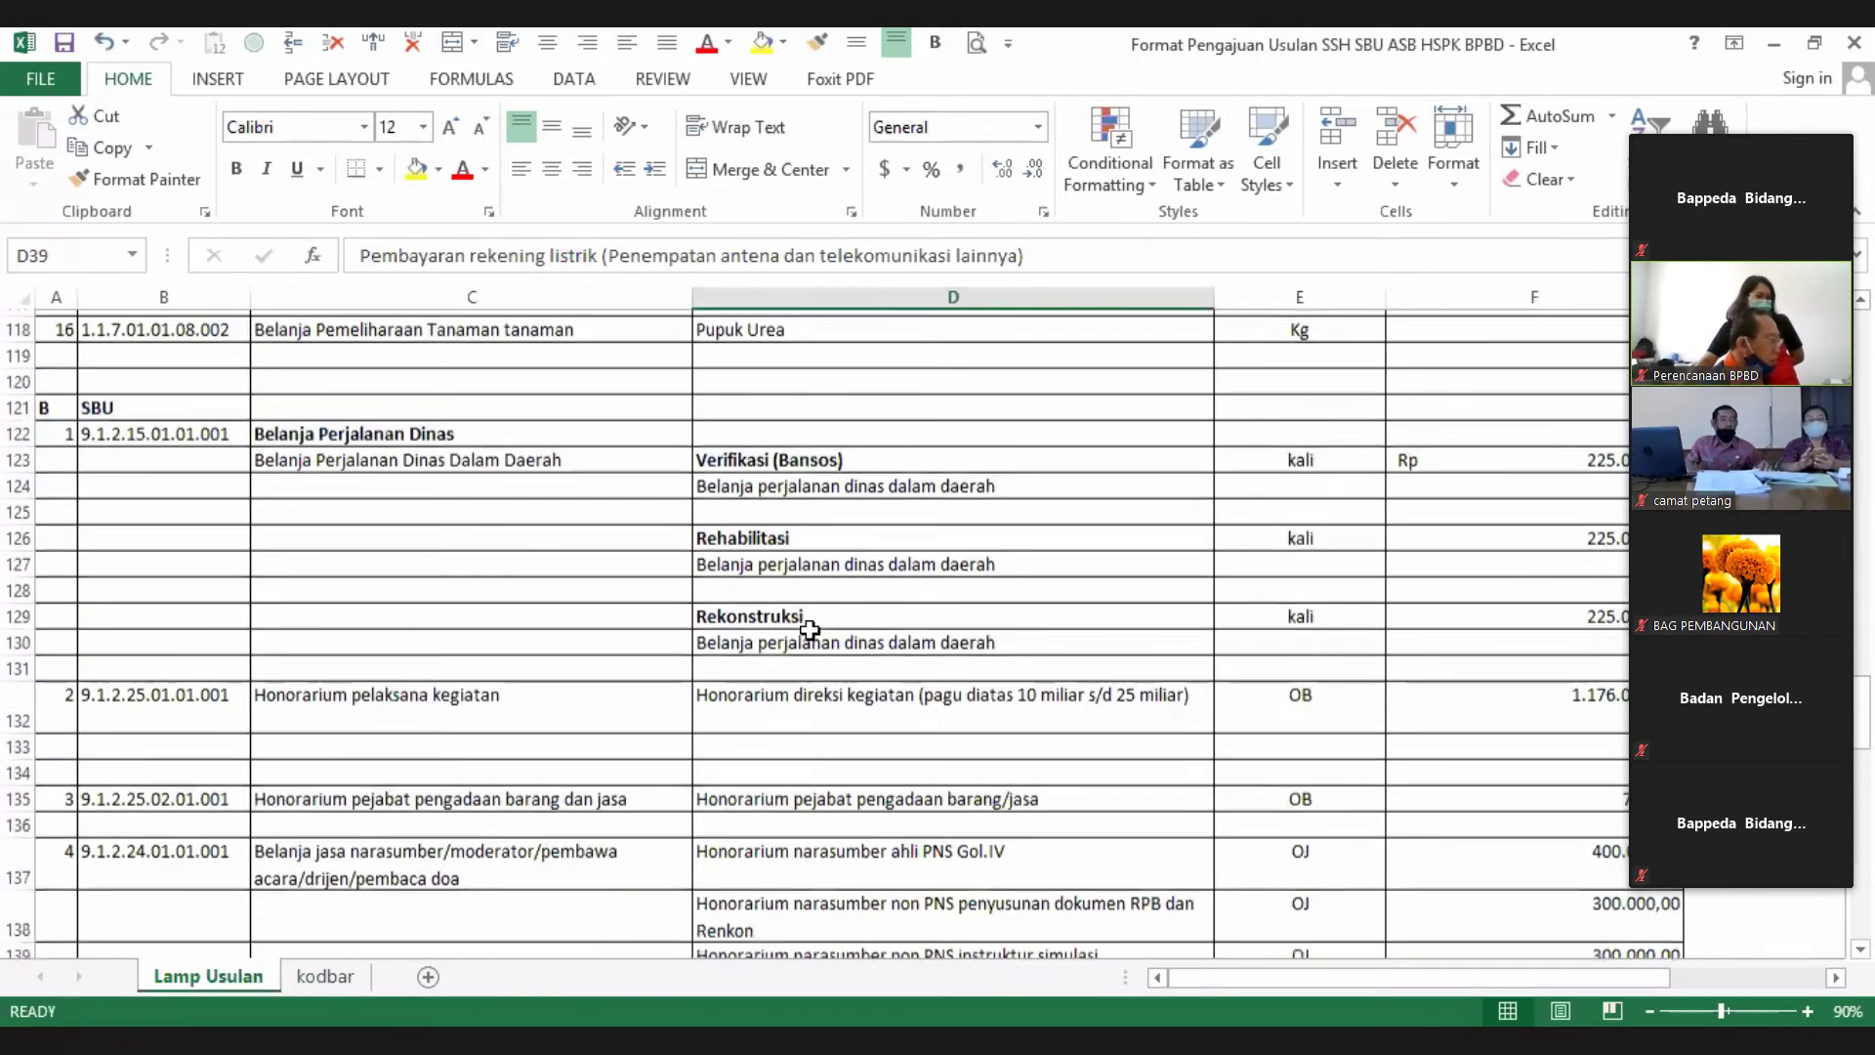
pyautogui.scroll(-1, 810, 629)
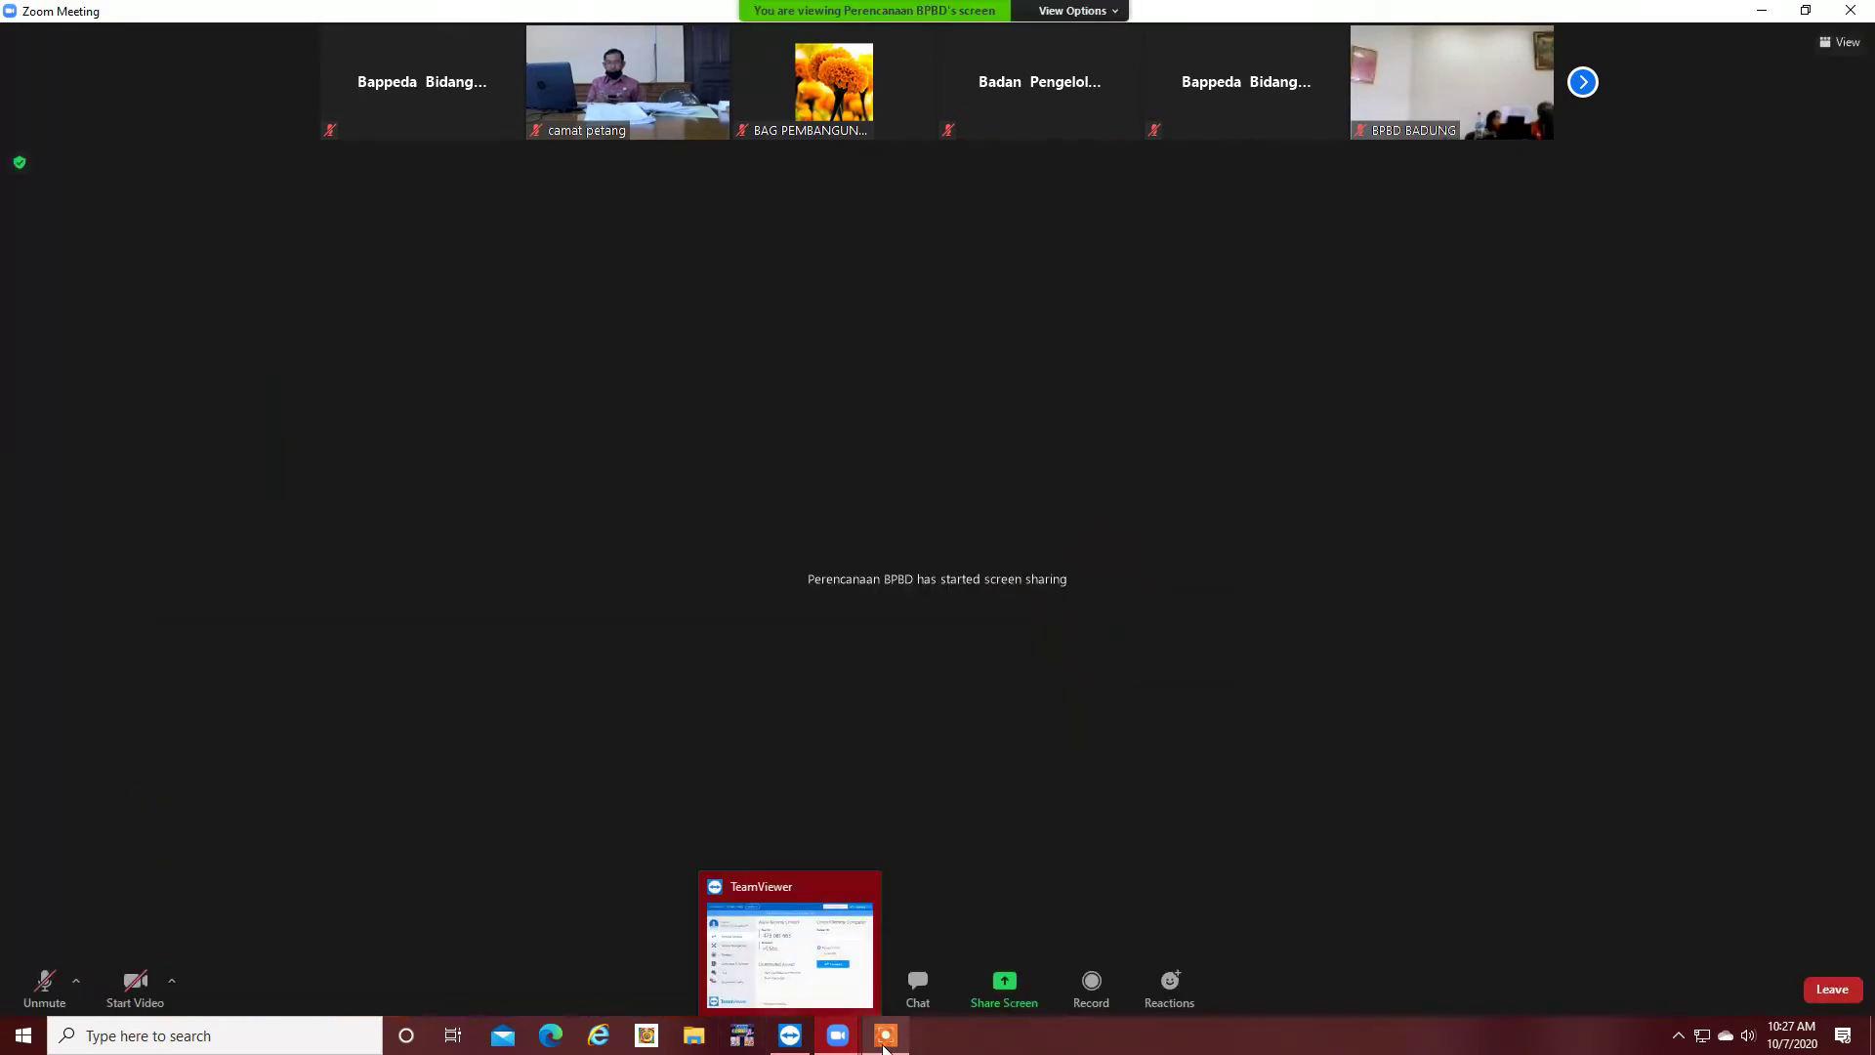
pyautogui.moveTo(884, 1035)
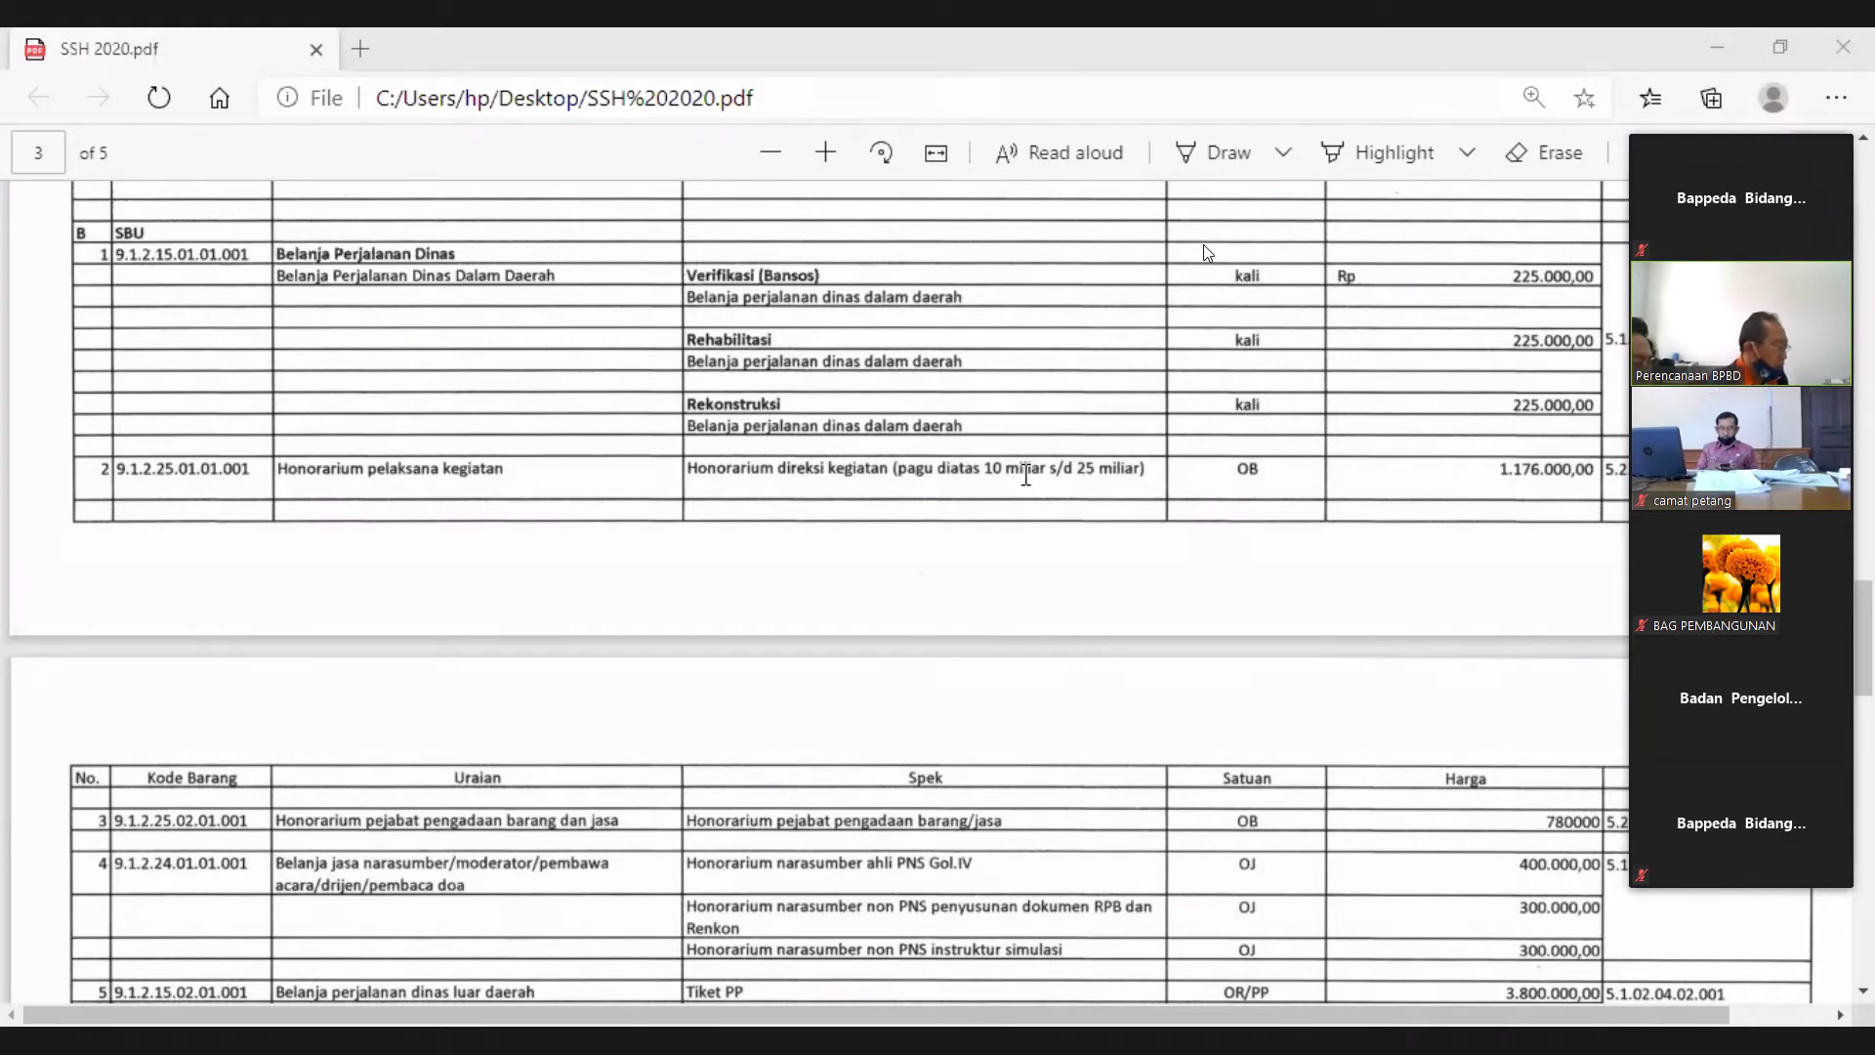
# - Examine the rest of the SSH 2020 PDF, from the remaining SBU items through ASB and HSPK to the signature block
pyautogui.scroll(-2, 444, 825)
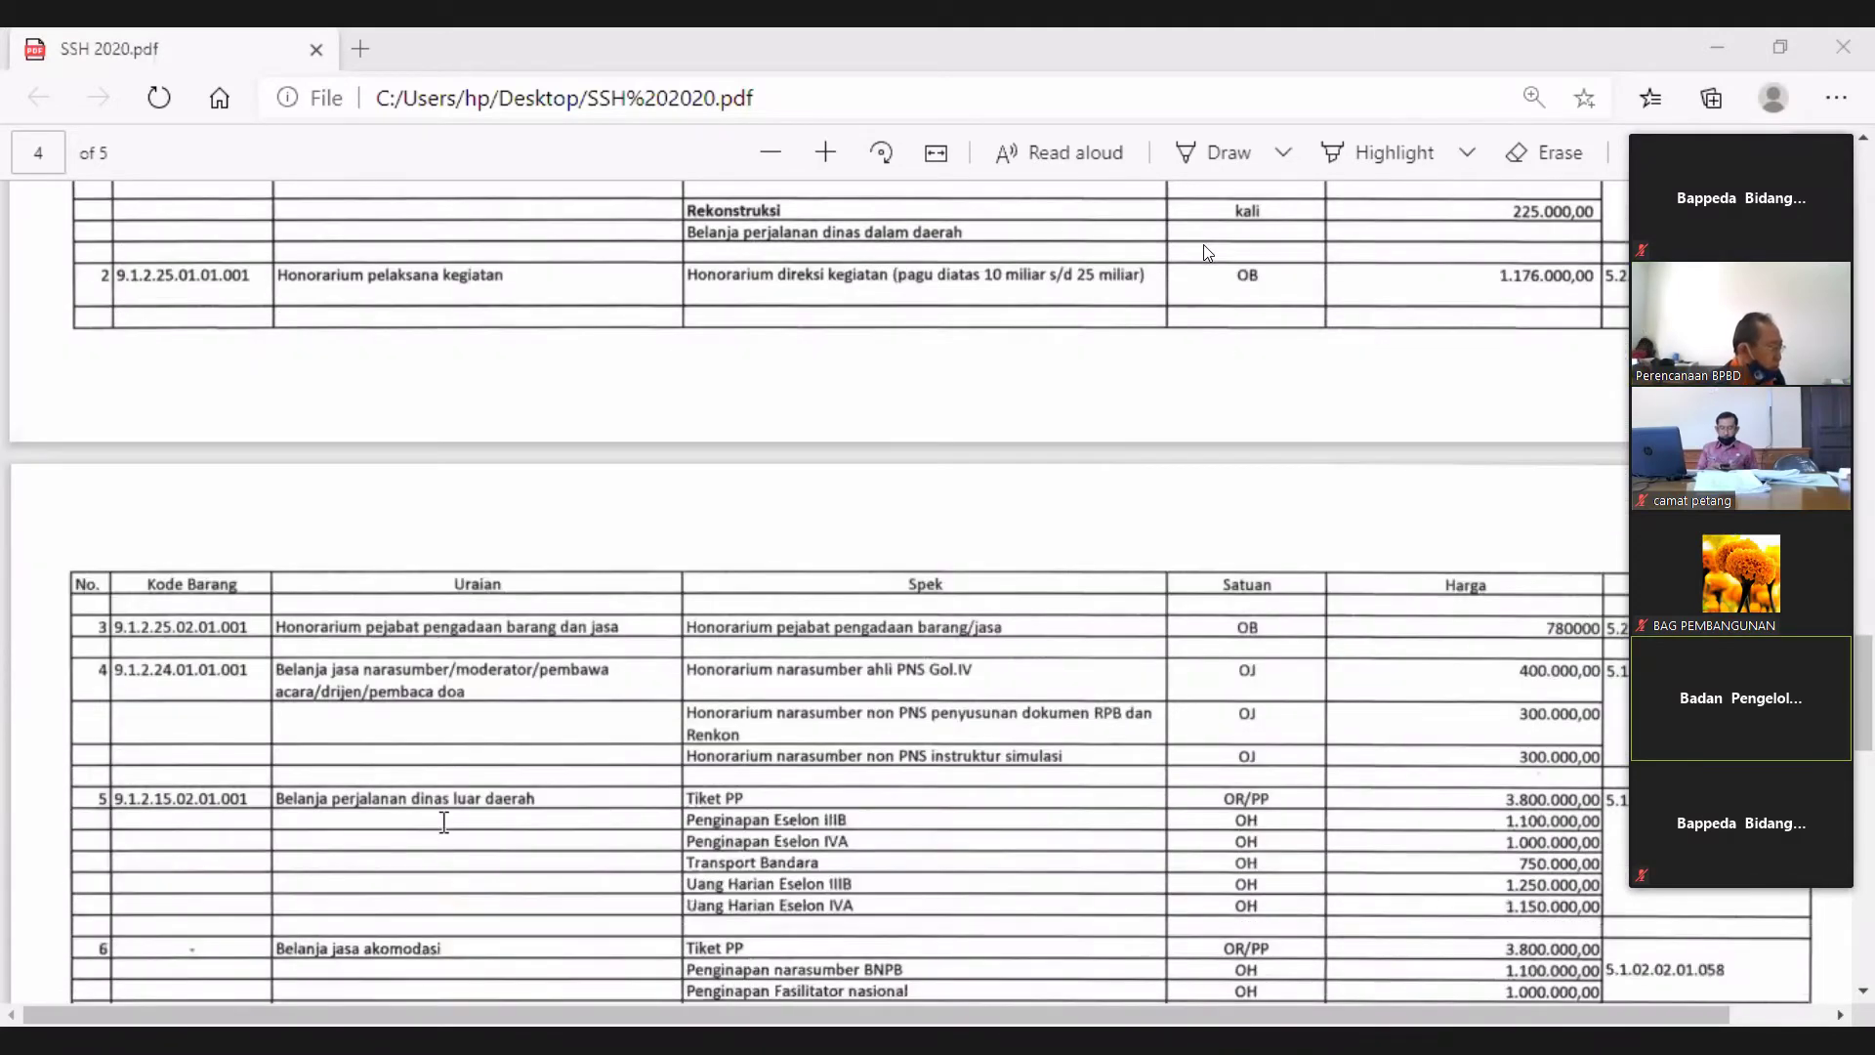
pyautogui.scroll(-3, 445, 822)
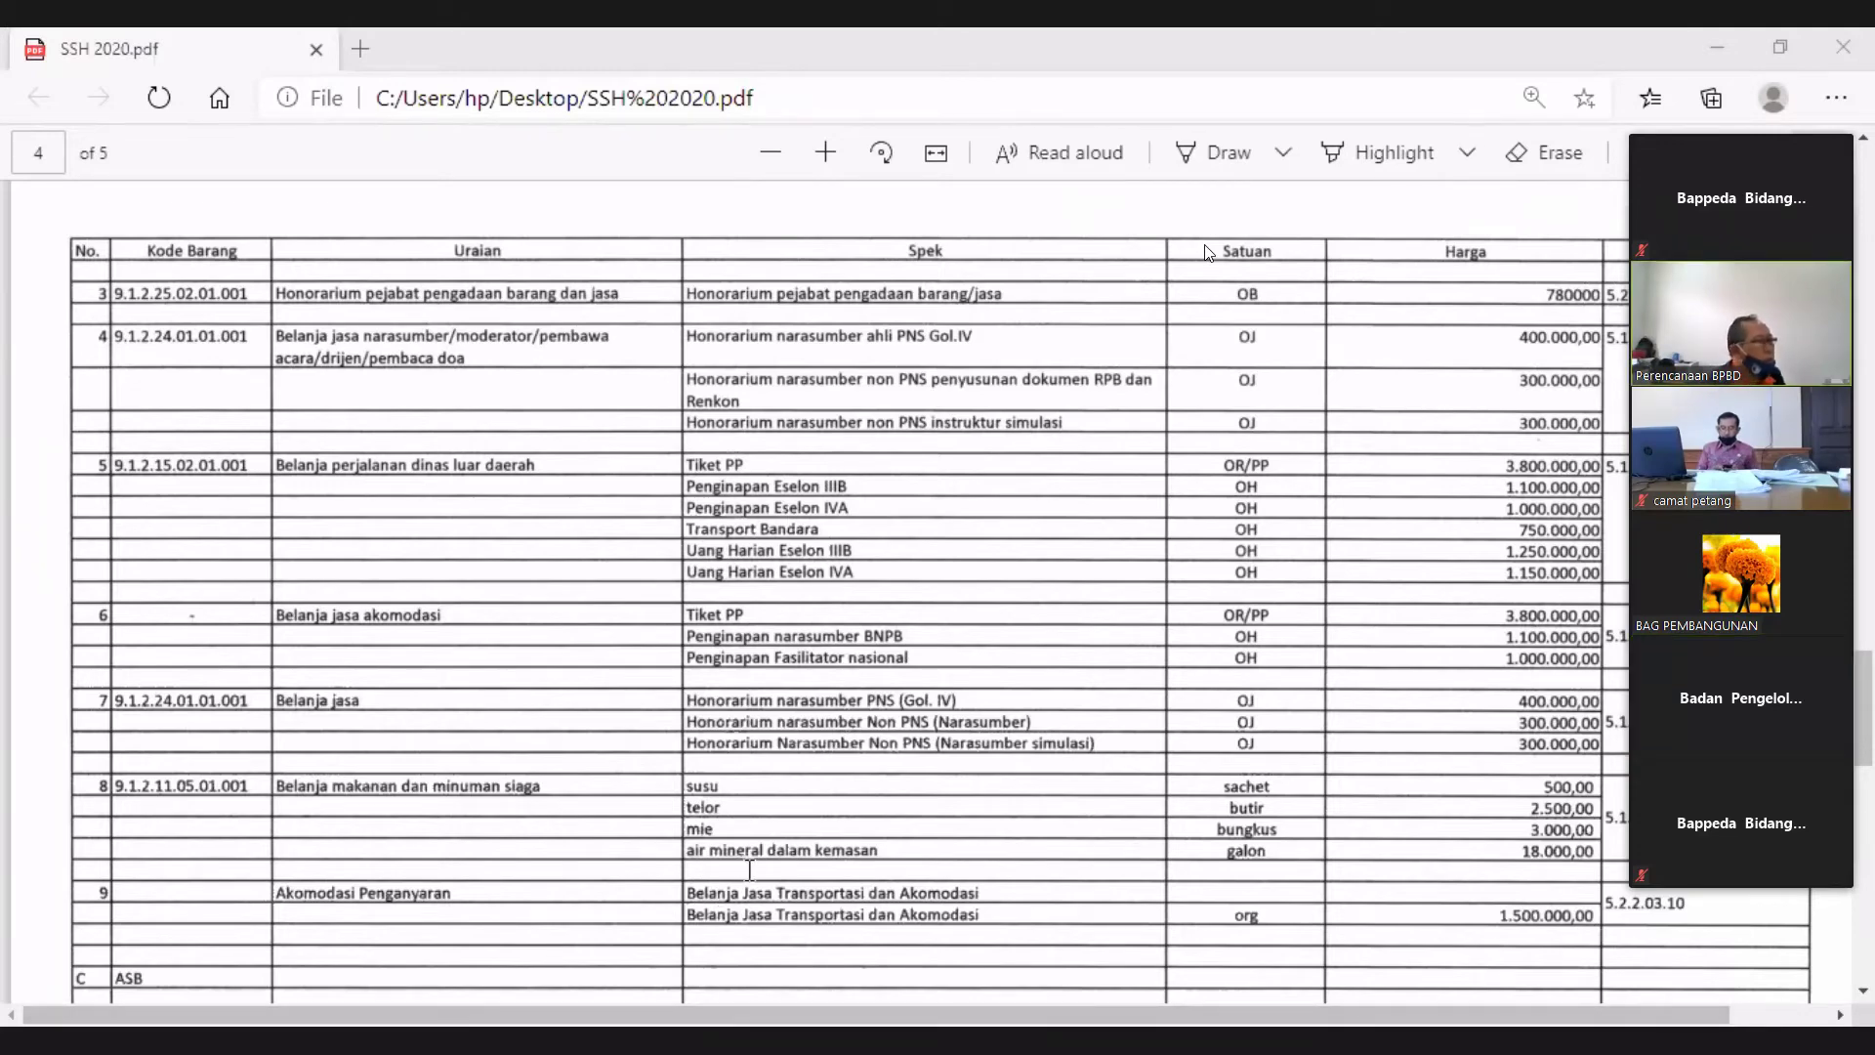
pyautogui.scroll(-2, 747, 869)
pyautogui.scroll(-3, 752, 820)
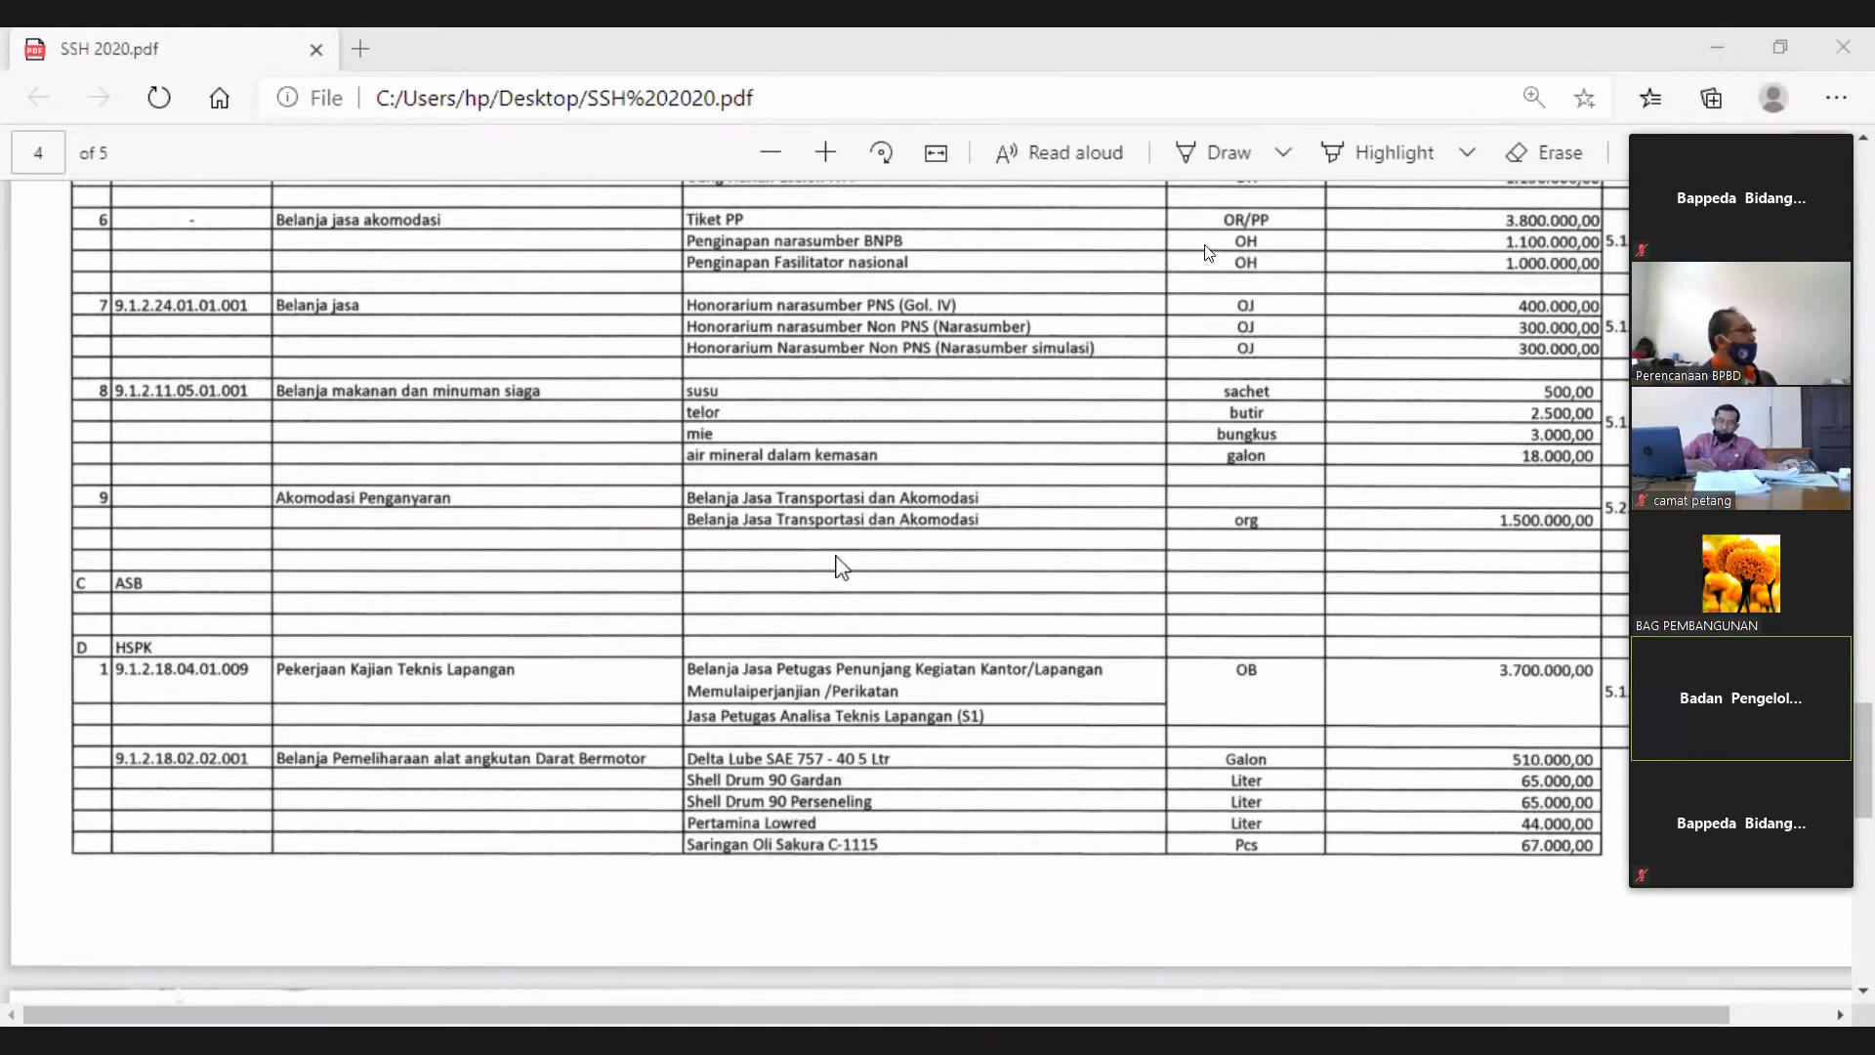
pyautogui.scroll(-3, 648, 641)
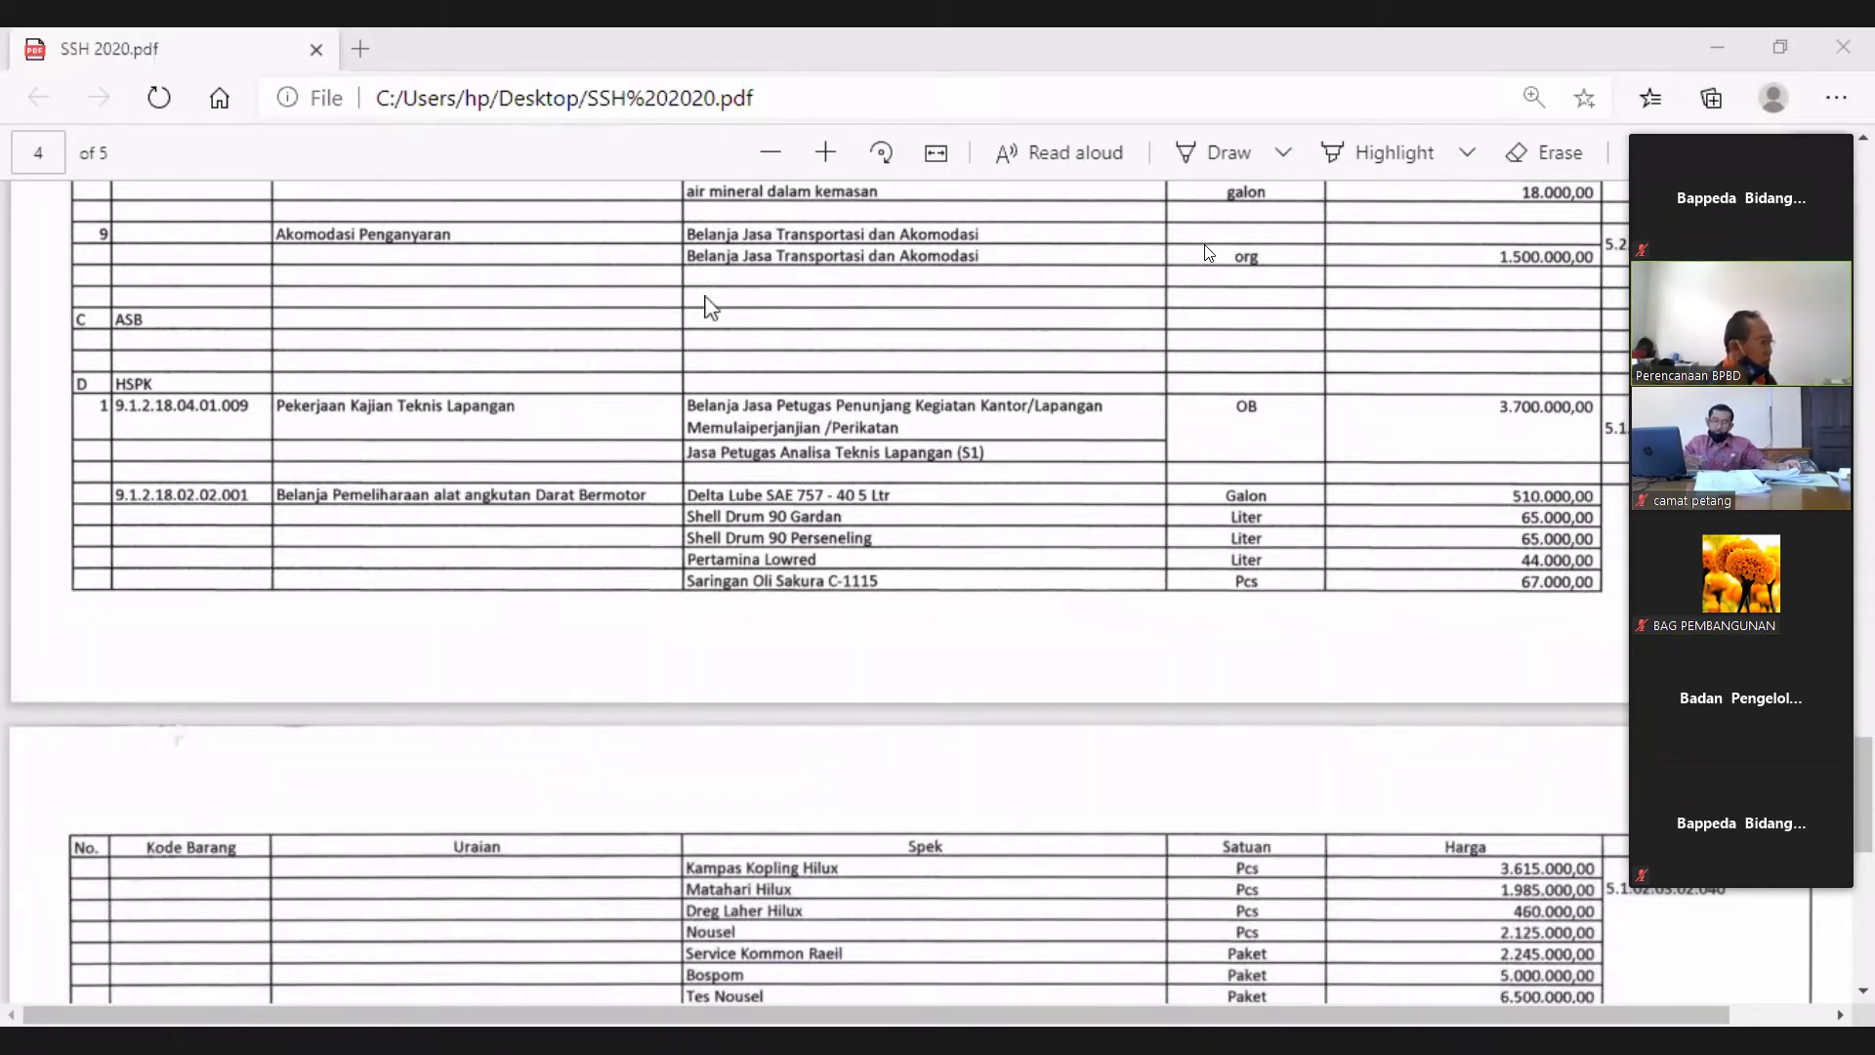
pyautogui.scroll(-3, 745, 524)
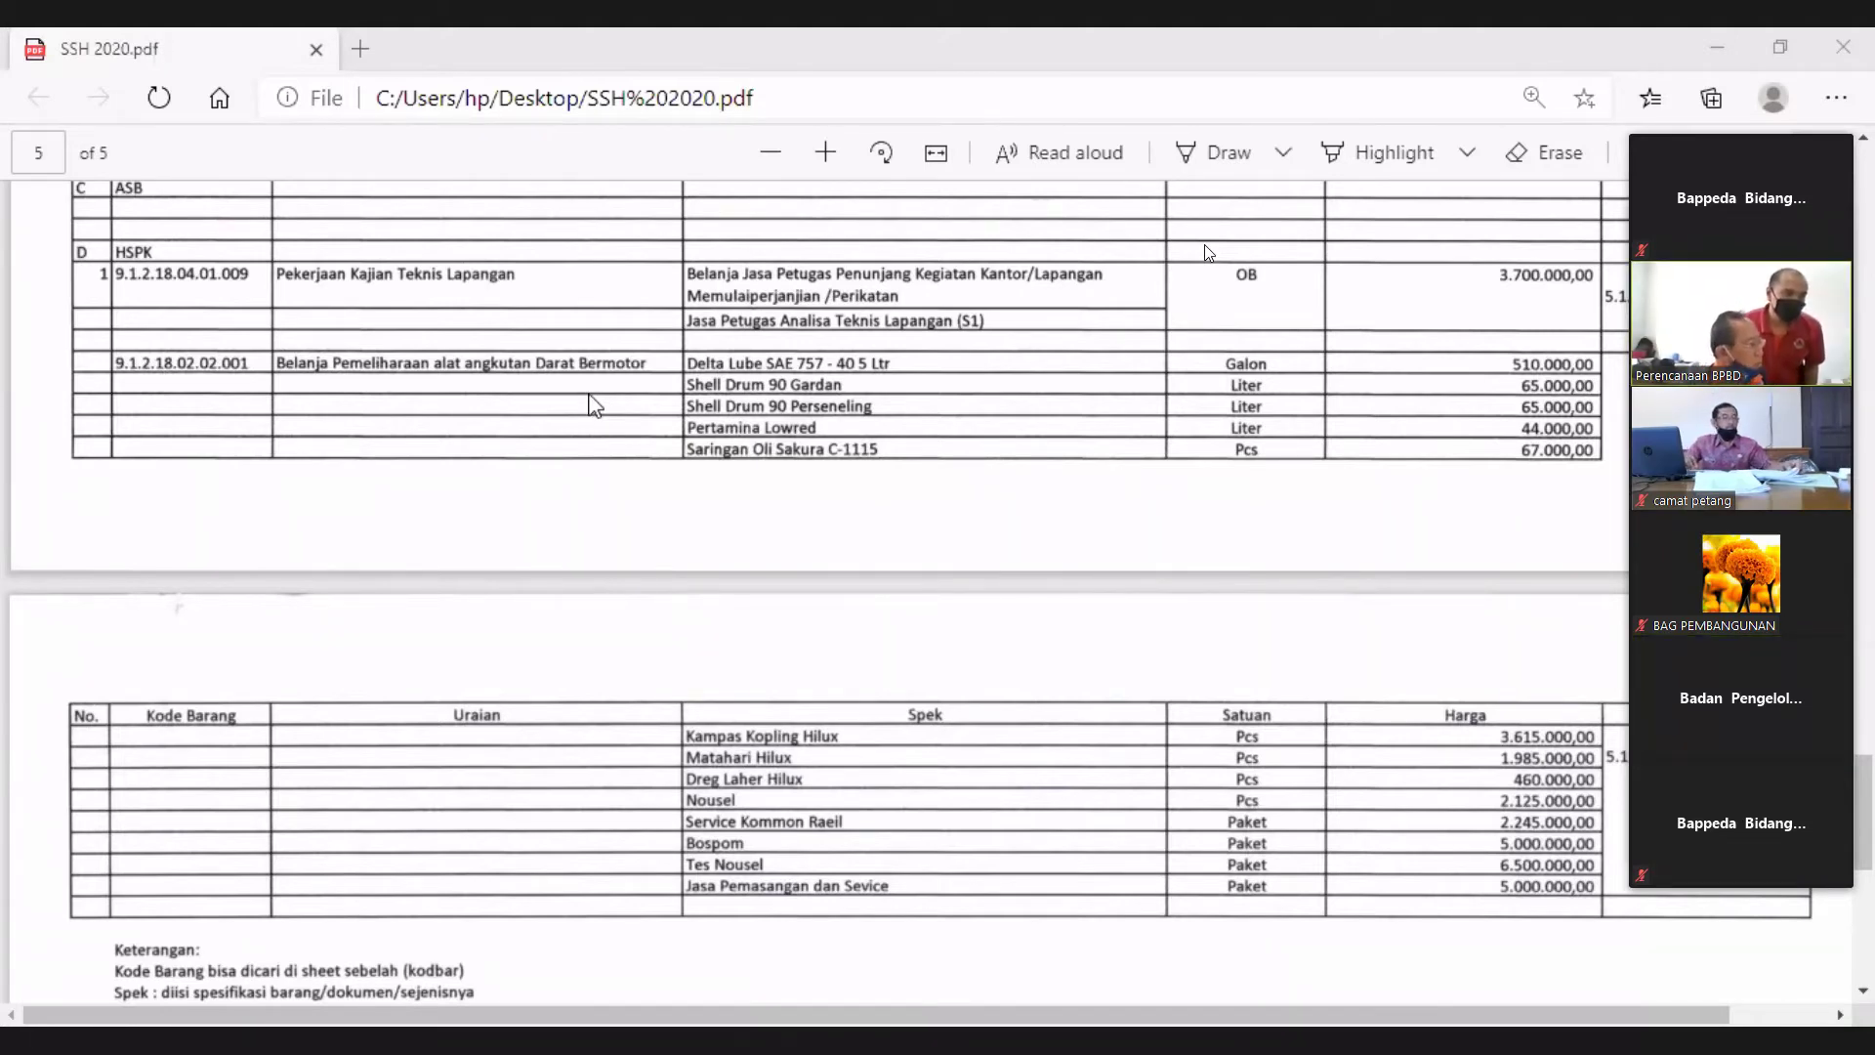
pyautogui.scroll(-1, 568, 408)
pyautogui.scroll(-3, 568, 408)
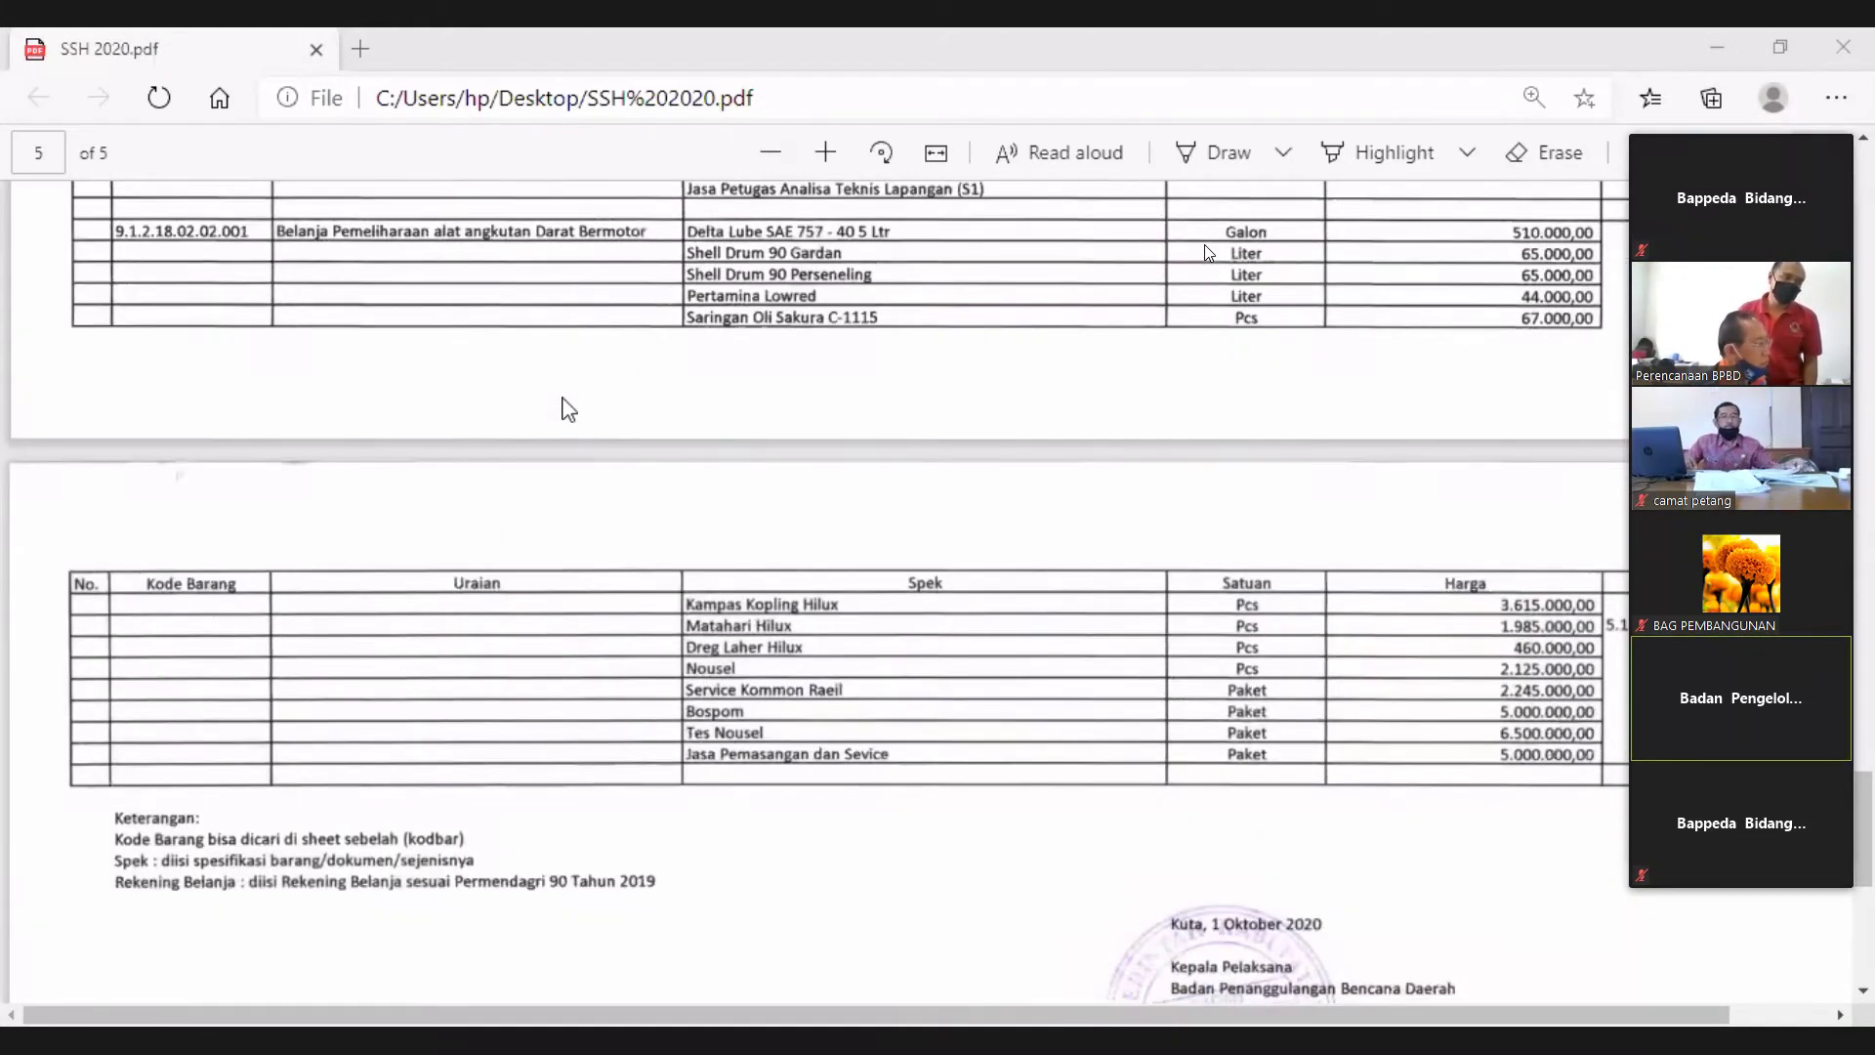
pyautogui.scroll(3, 568, 408)
pyautogui.scroll(-10, 568, 408)
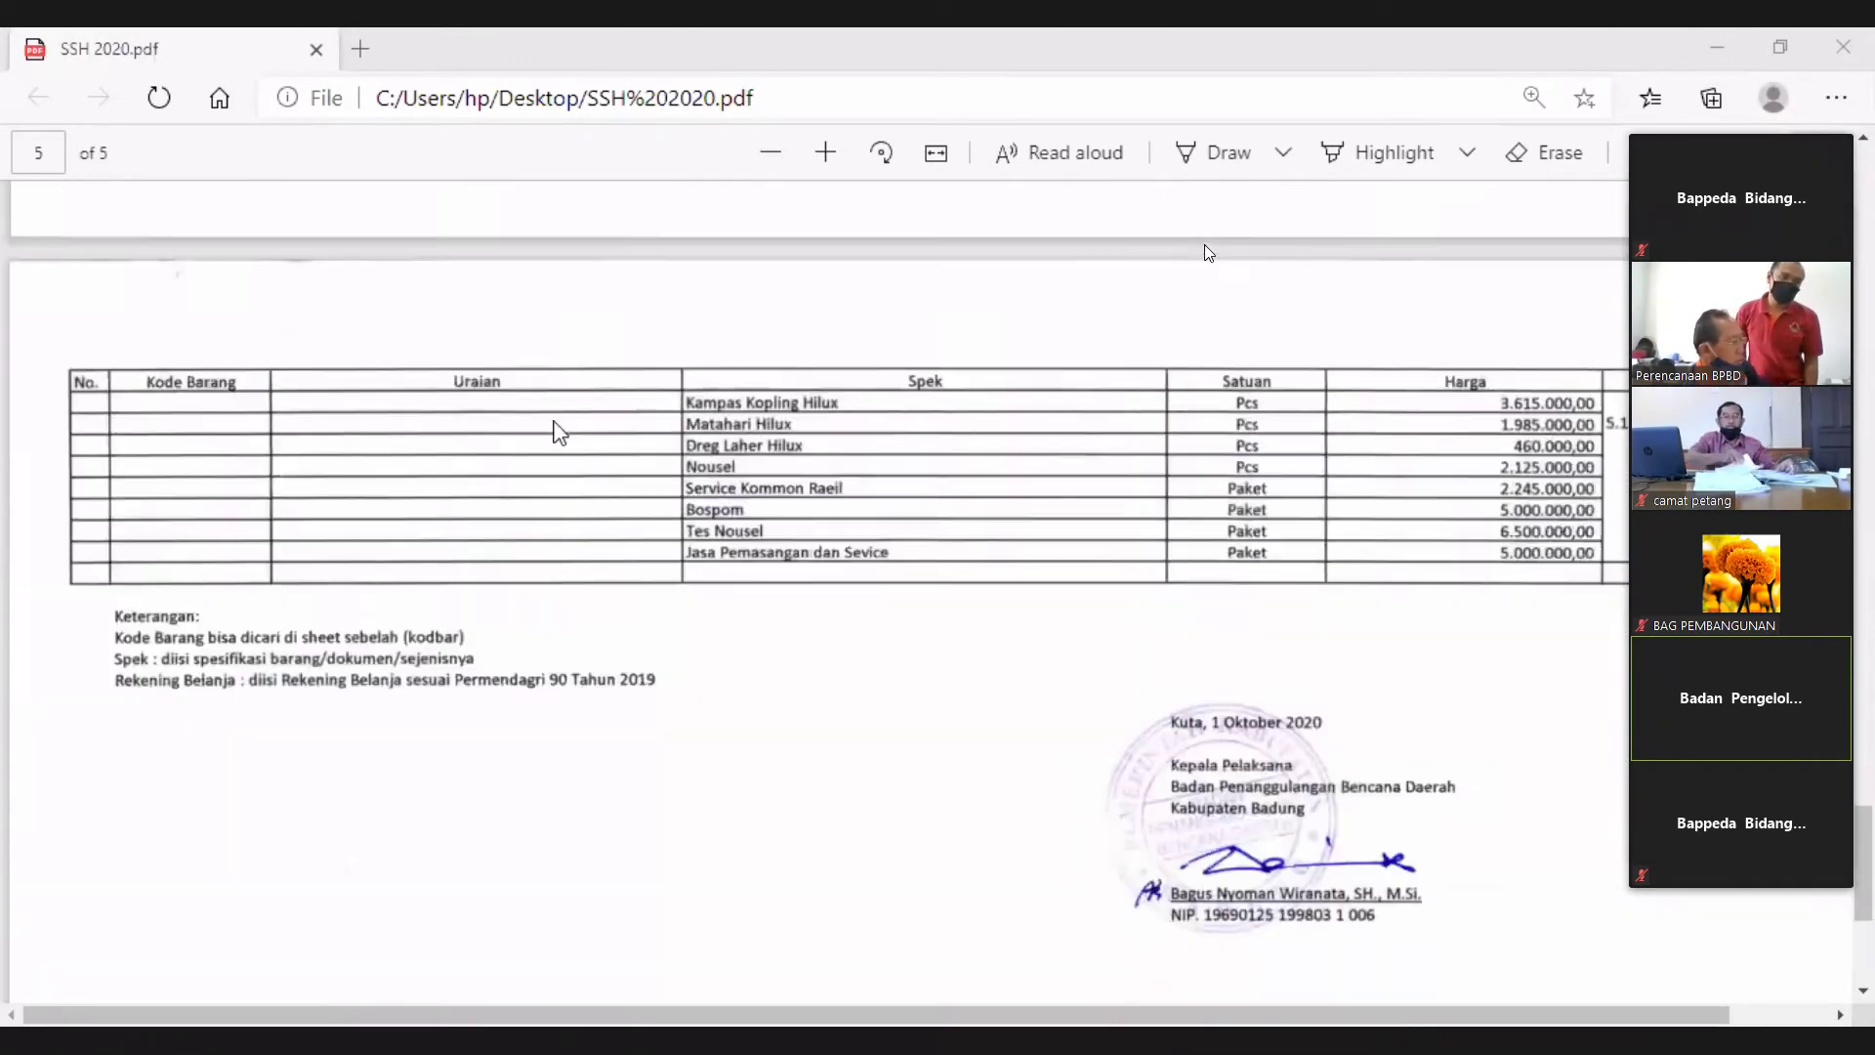
pyautogui.scroll(15, 573, 407)
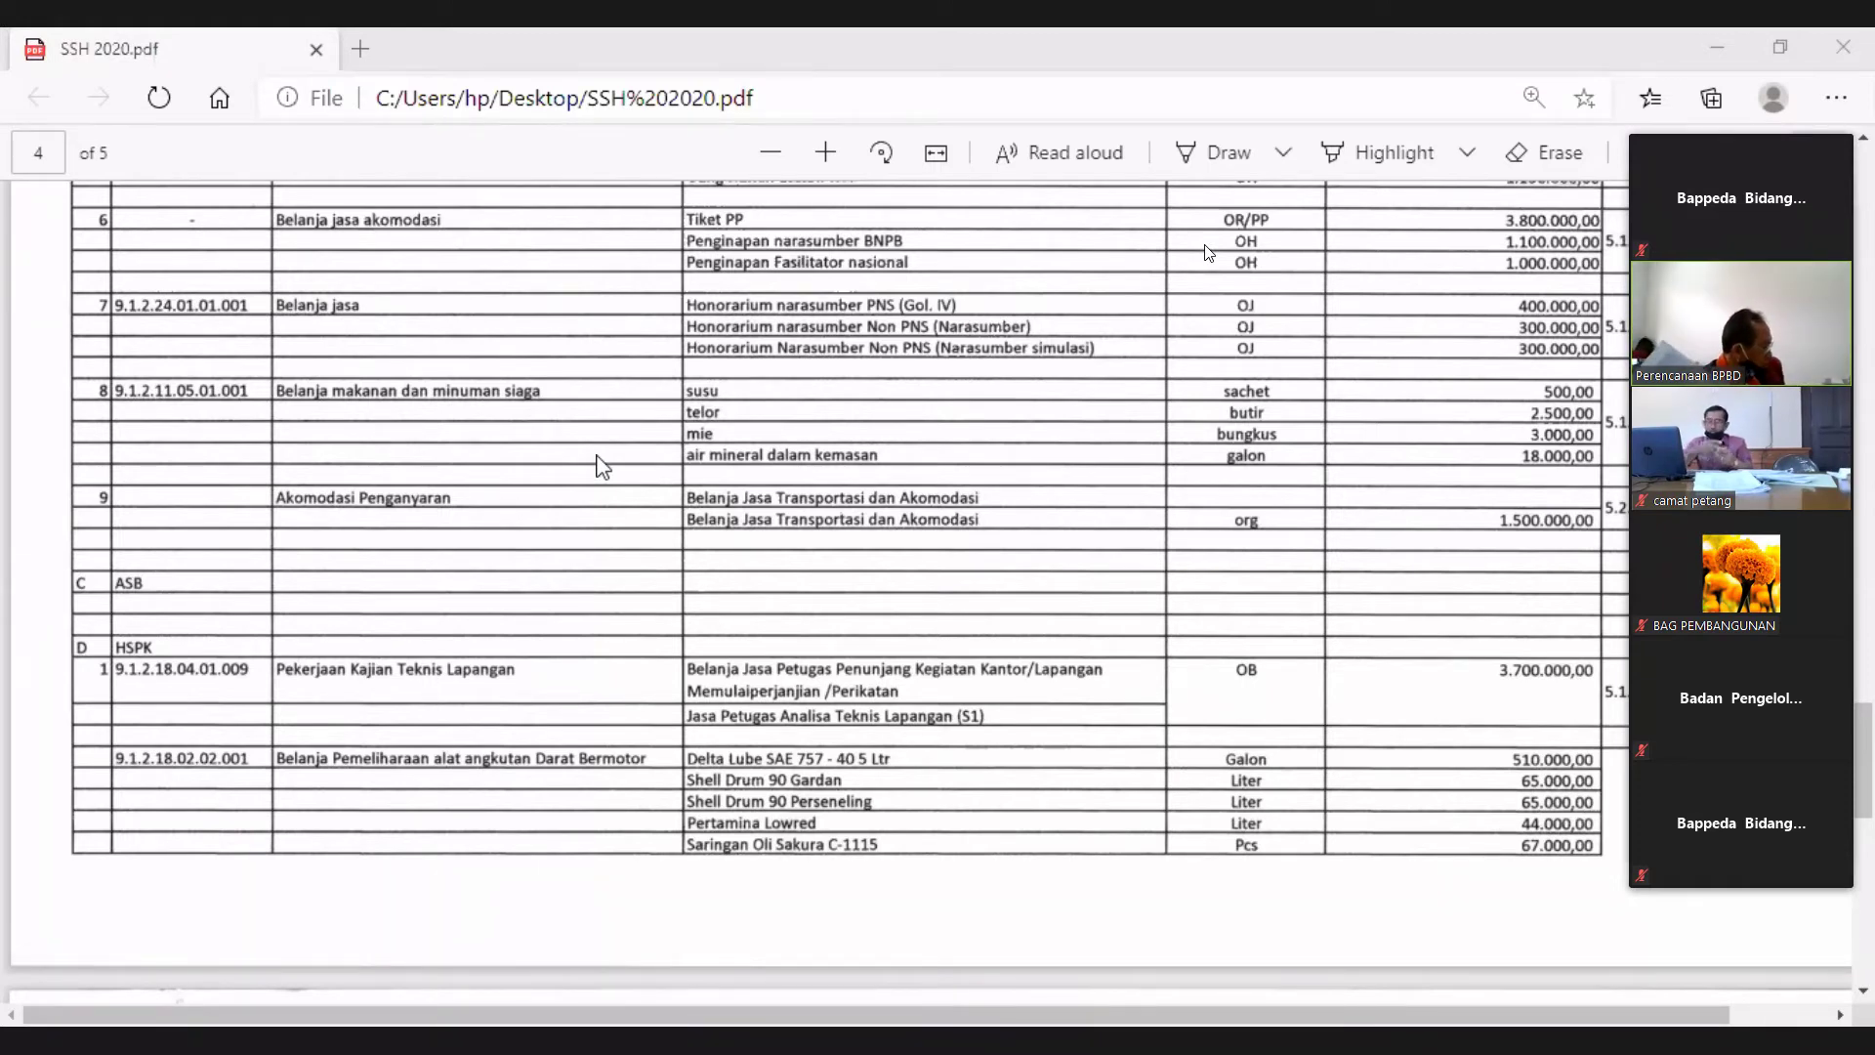
pyautogui.moveTo(1616, 1049)
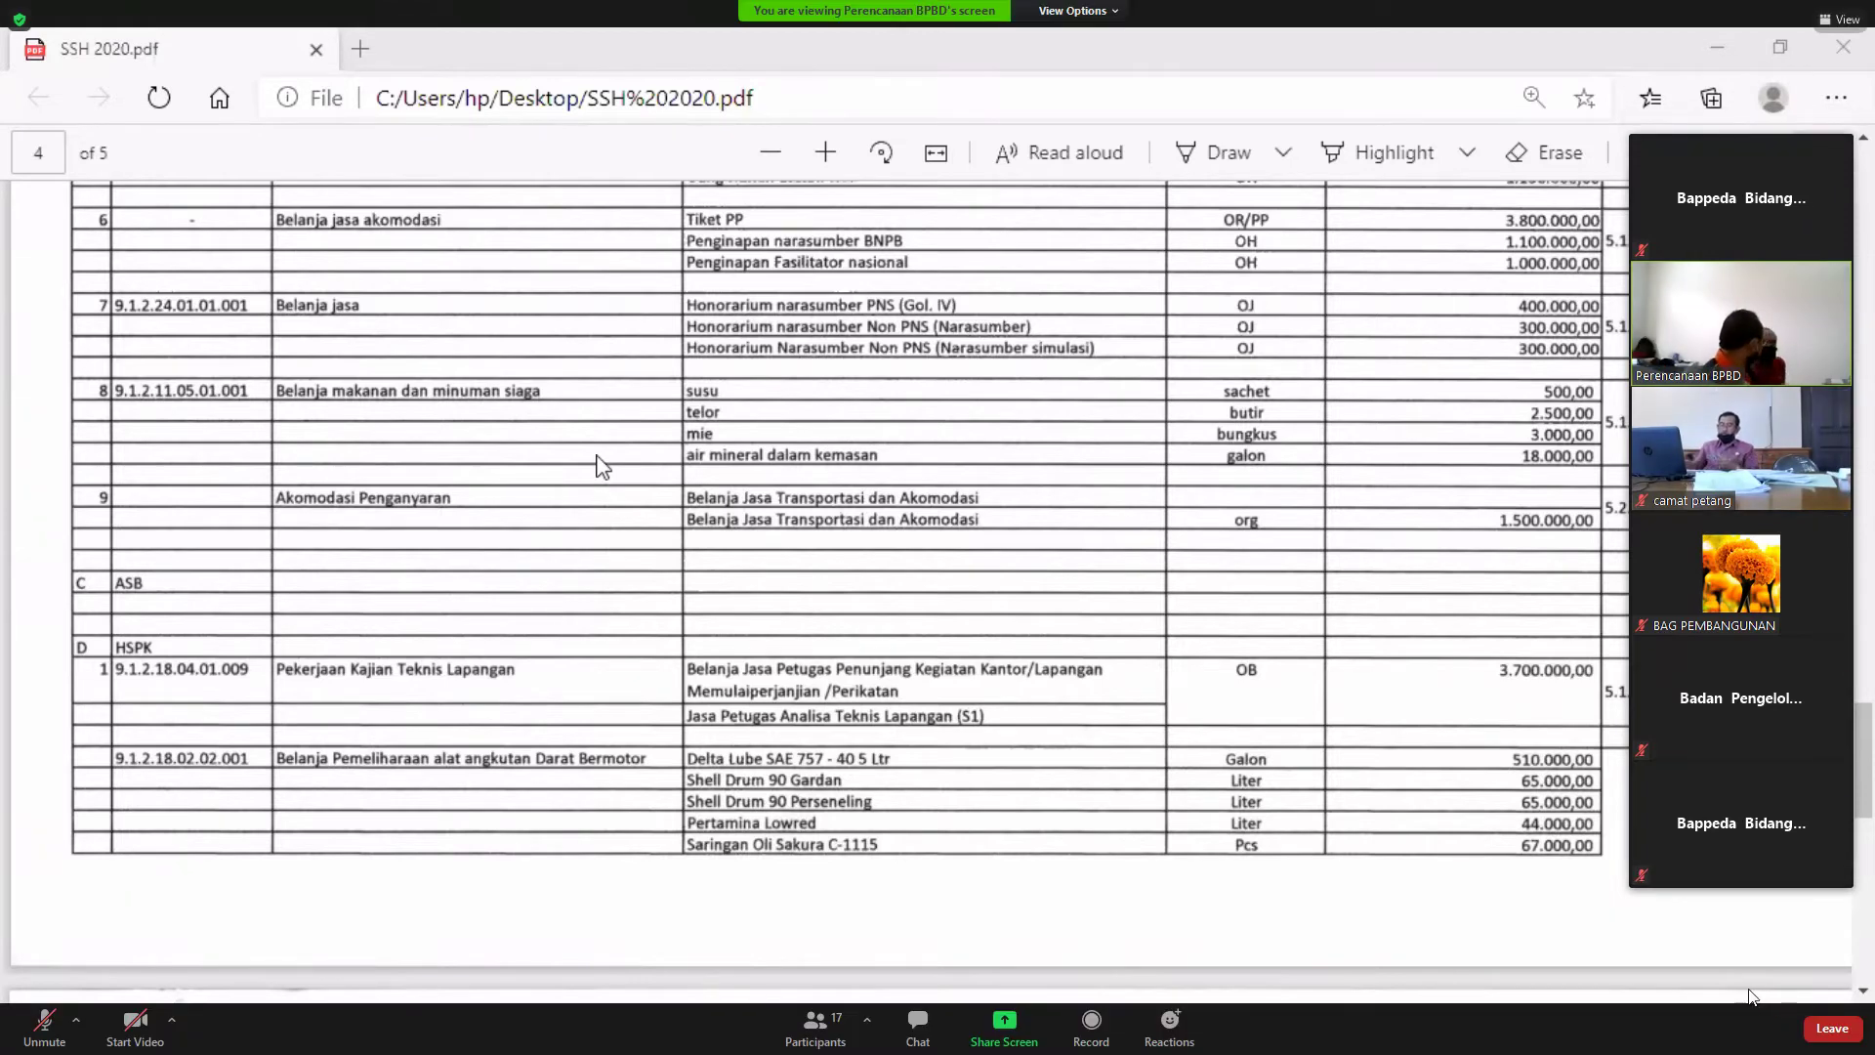
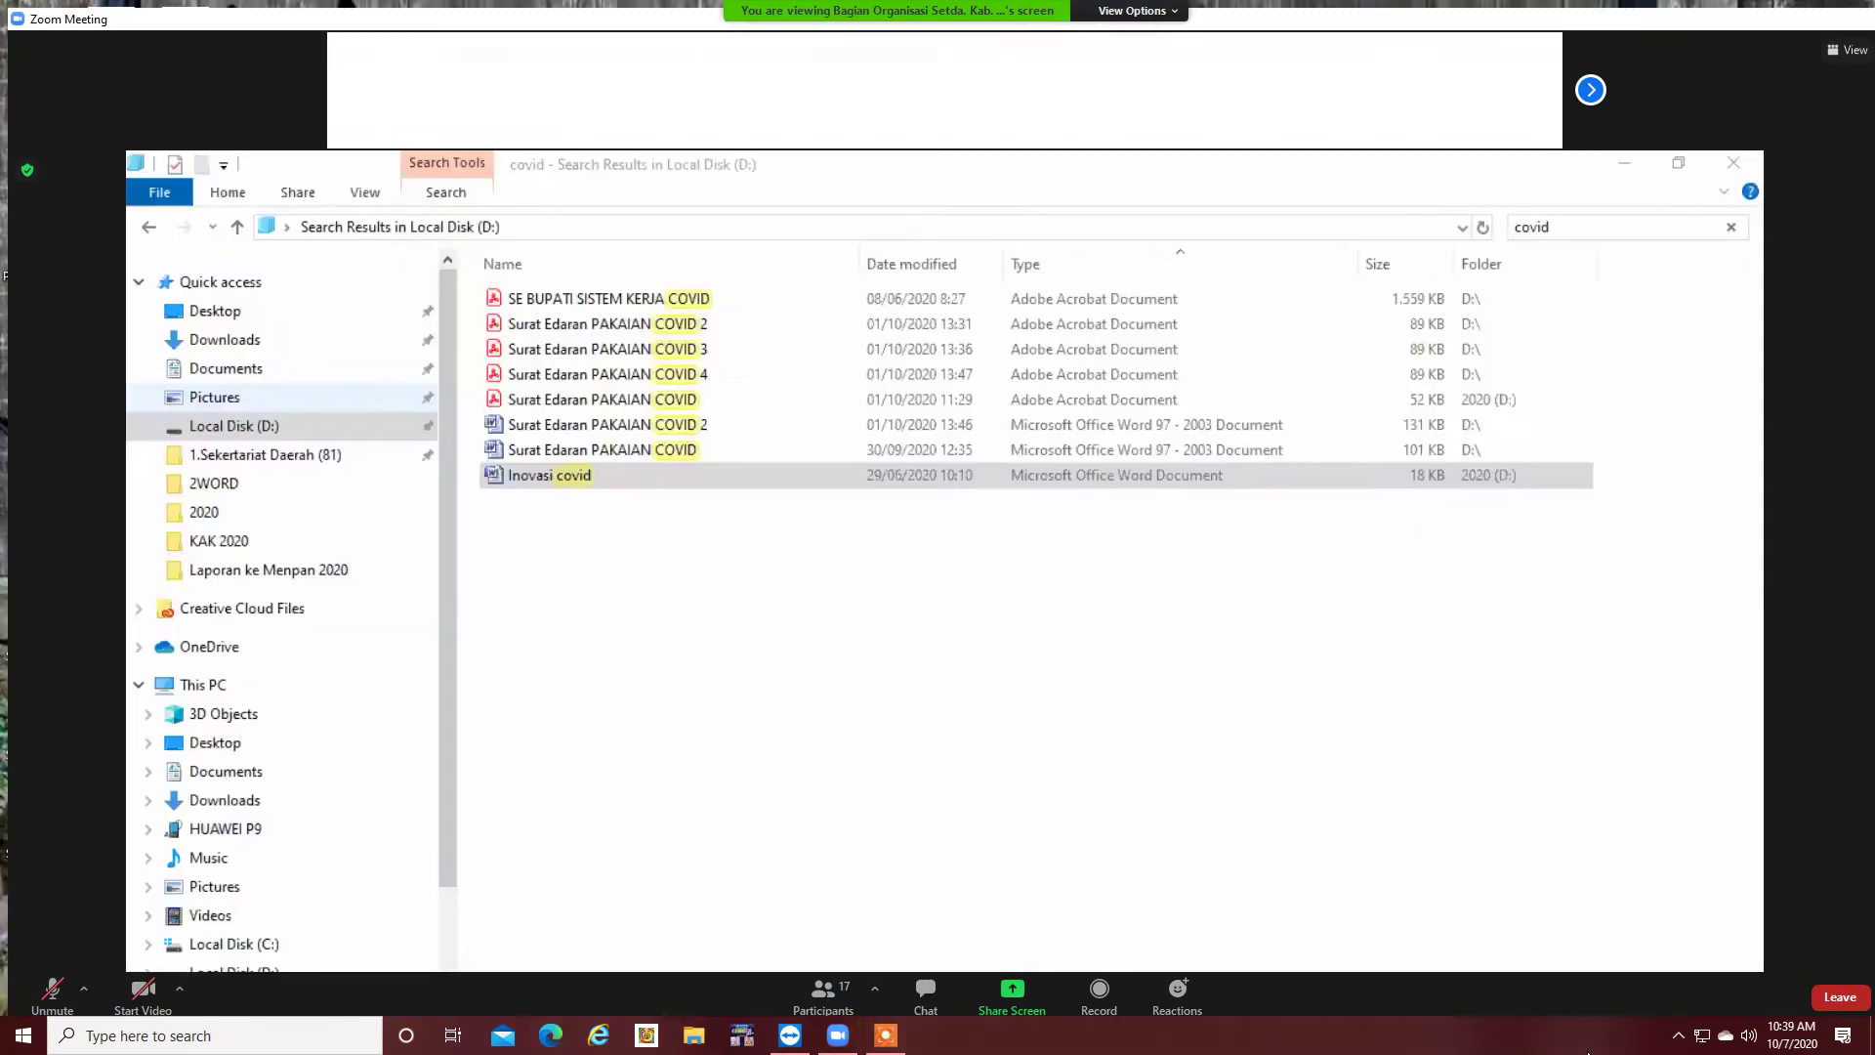
# - Open the RKA 2021 folder on USB Drive (F:) and select the RKA 2021 workbook
pyautogui.scroll(-2, 256, 537)
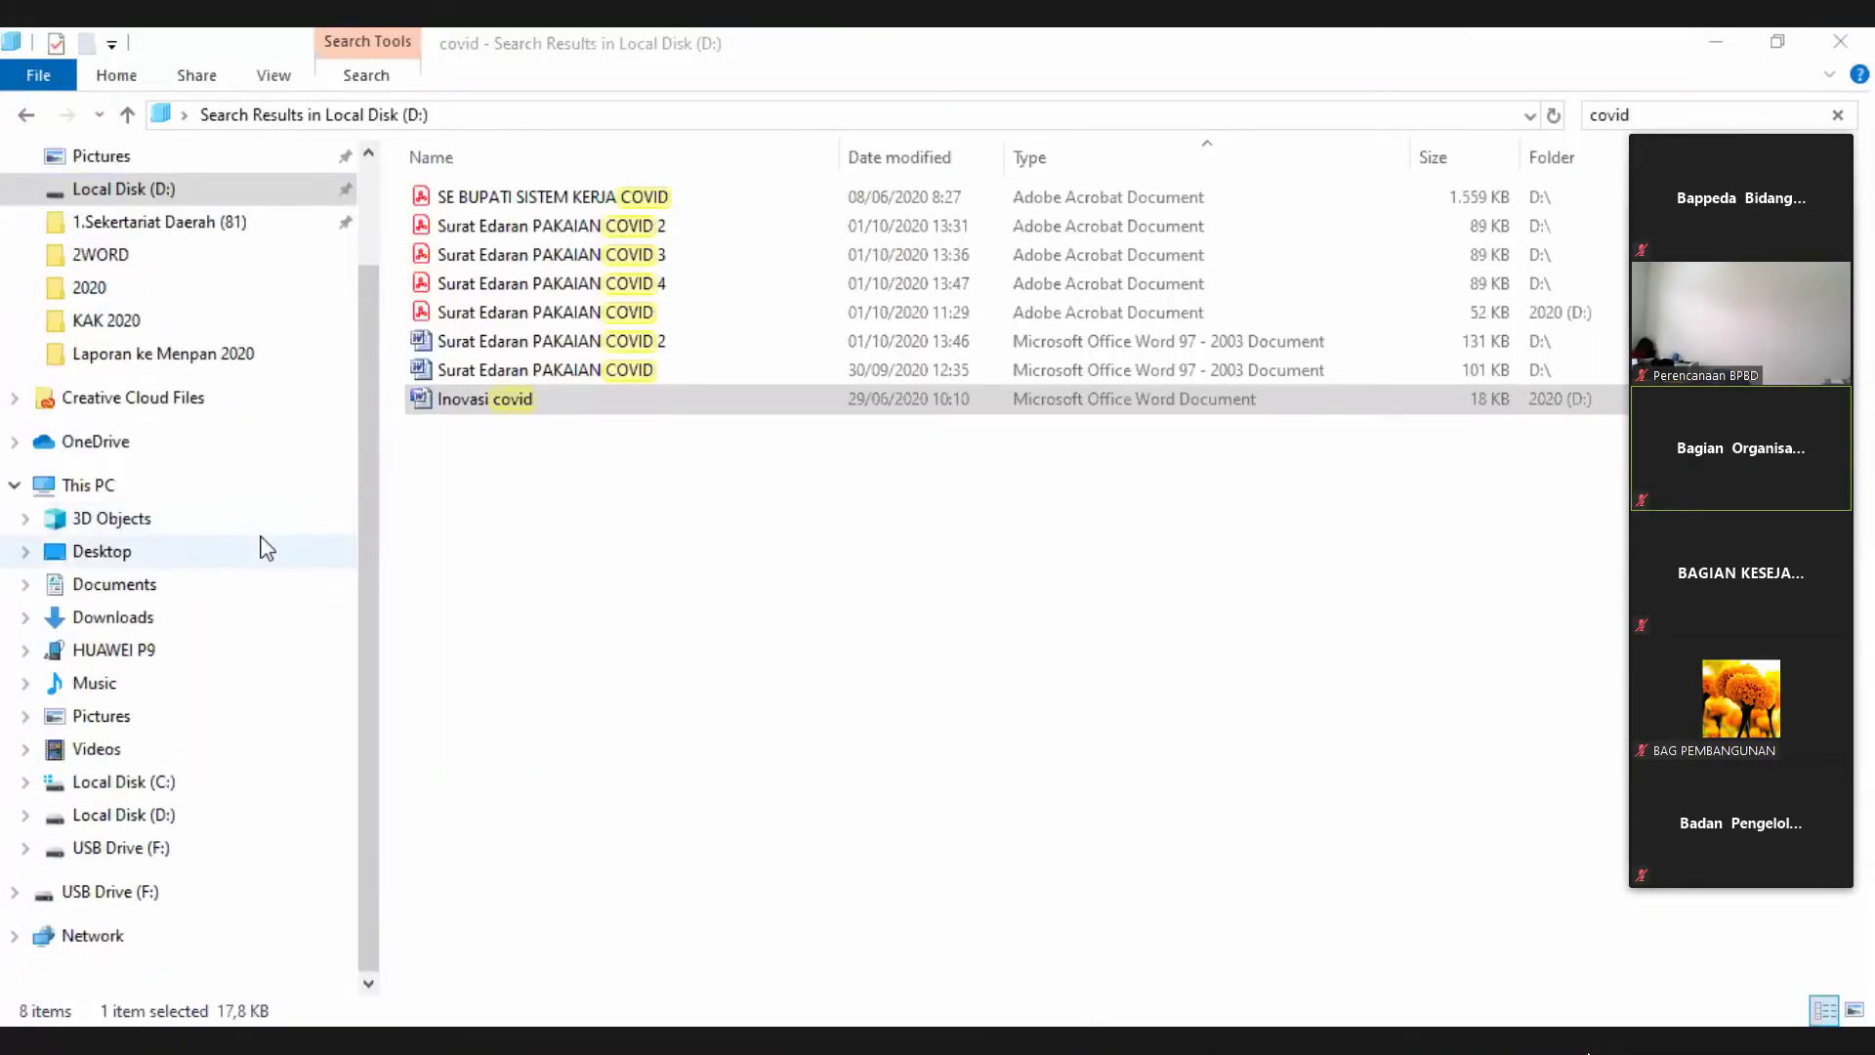
pyautogui.click(156, 891)
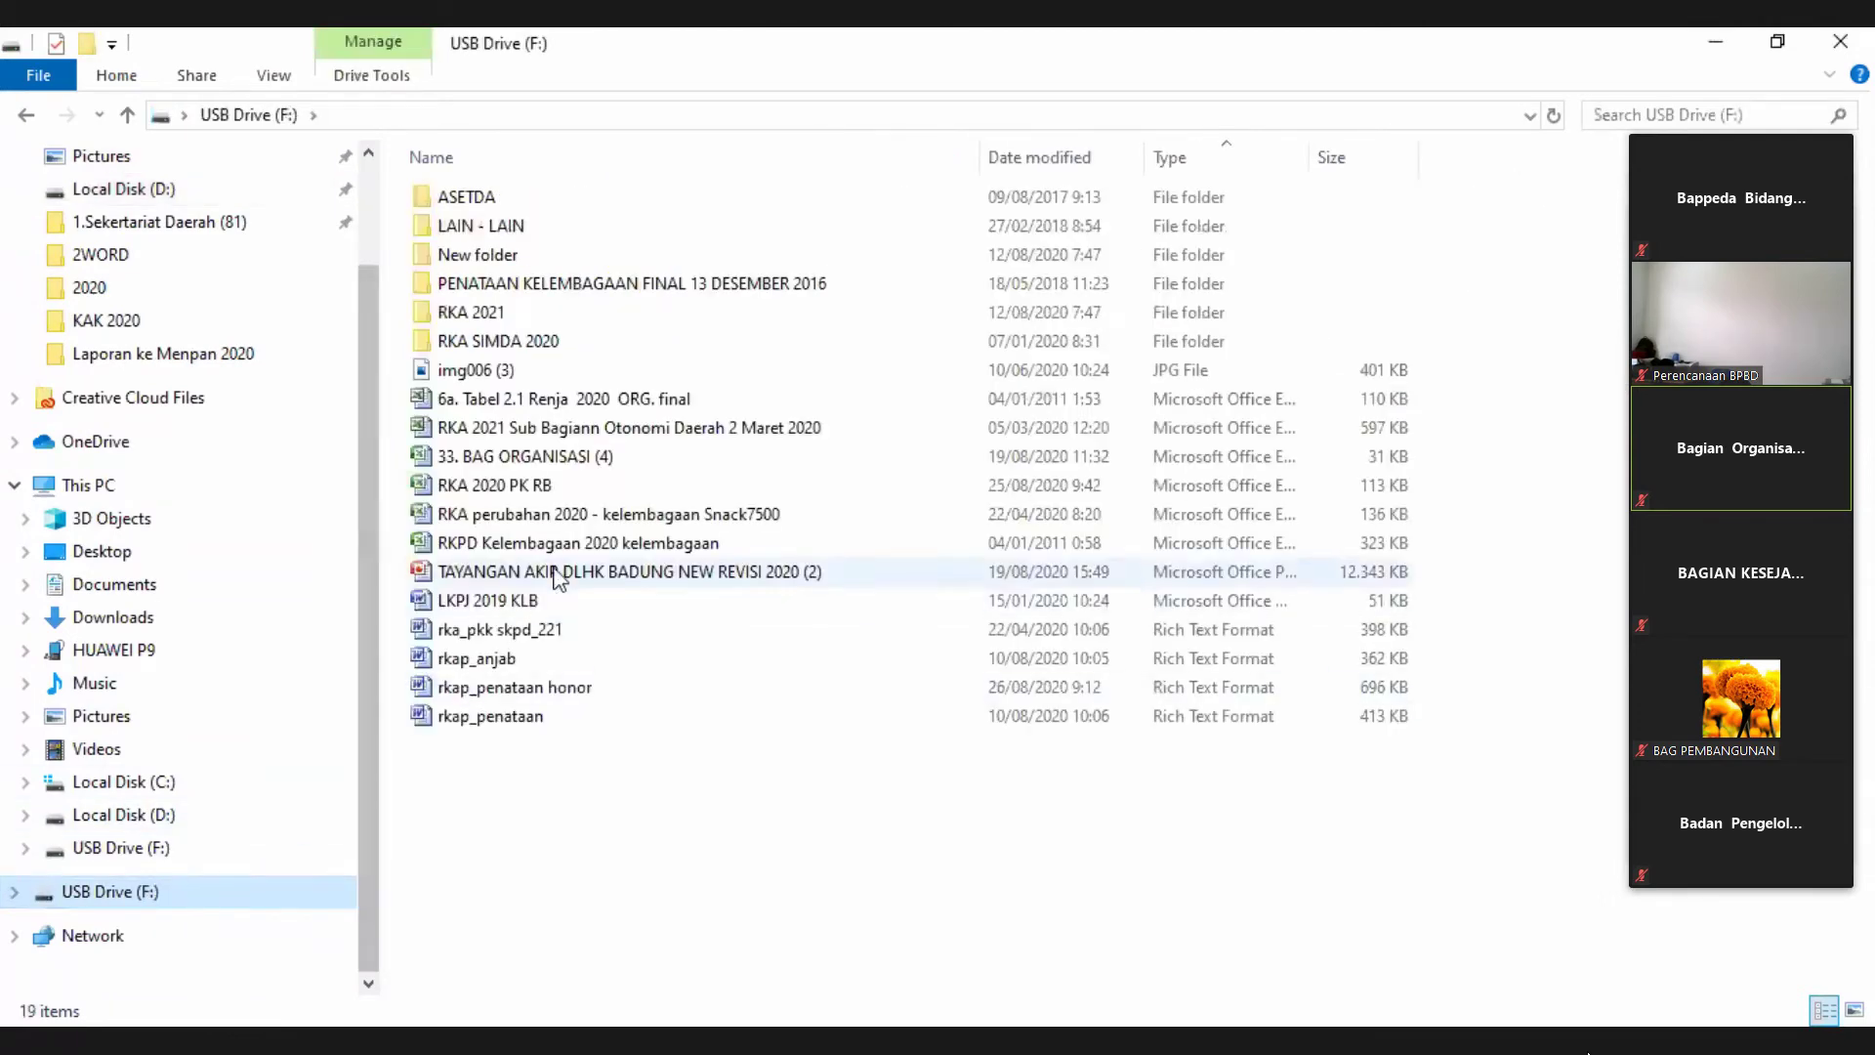
pyautogui.doubleClick(476, 313)
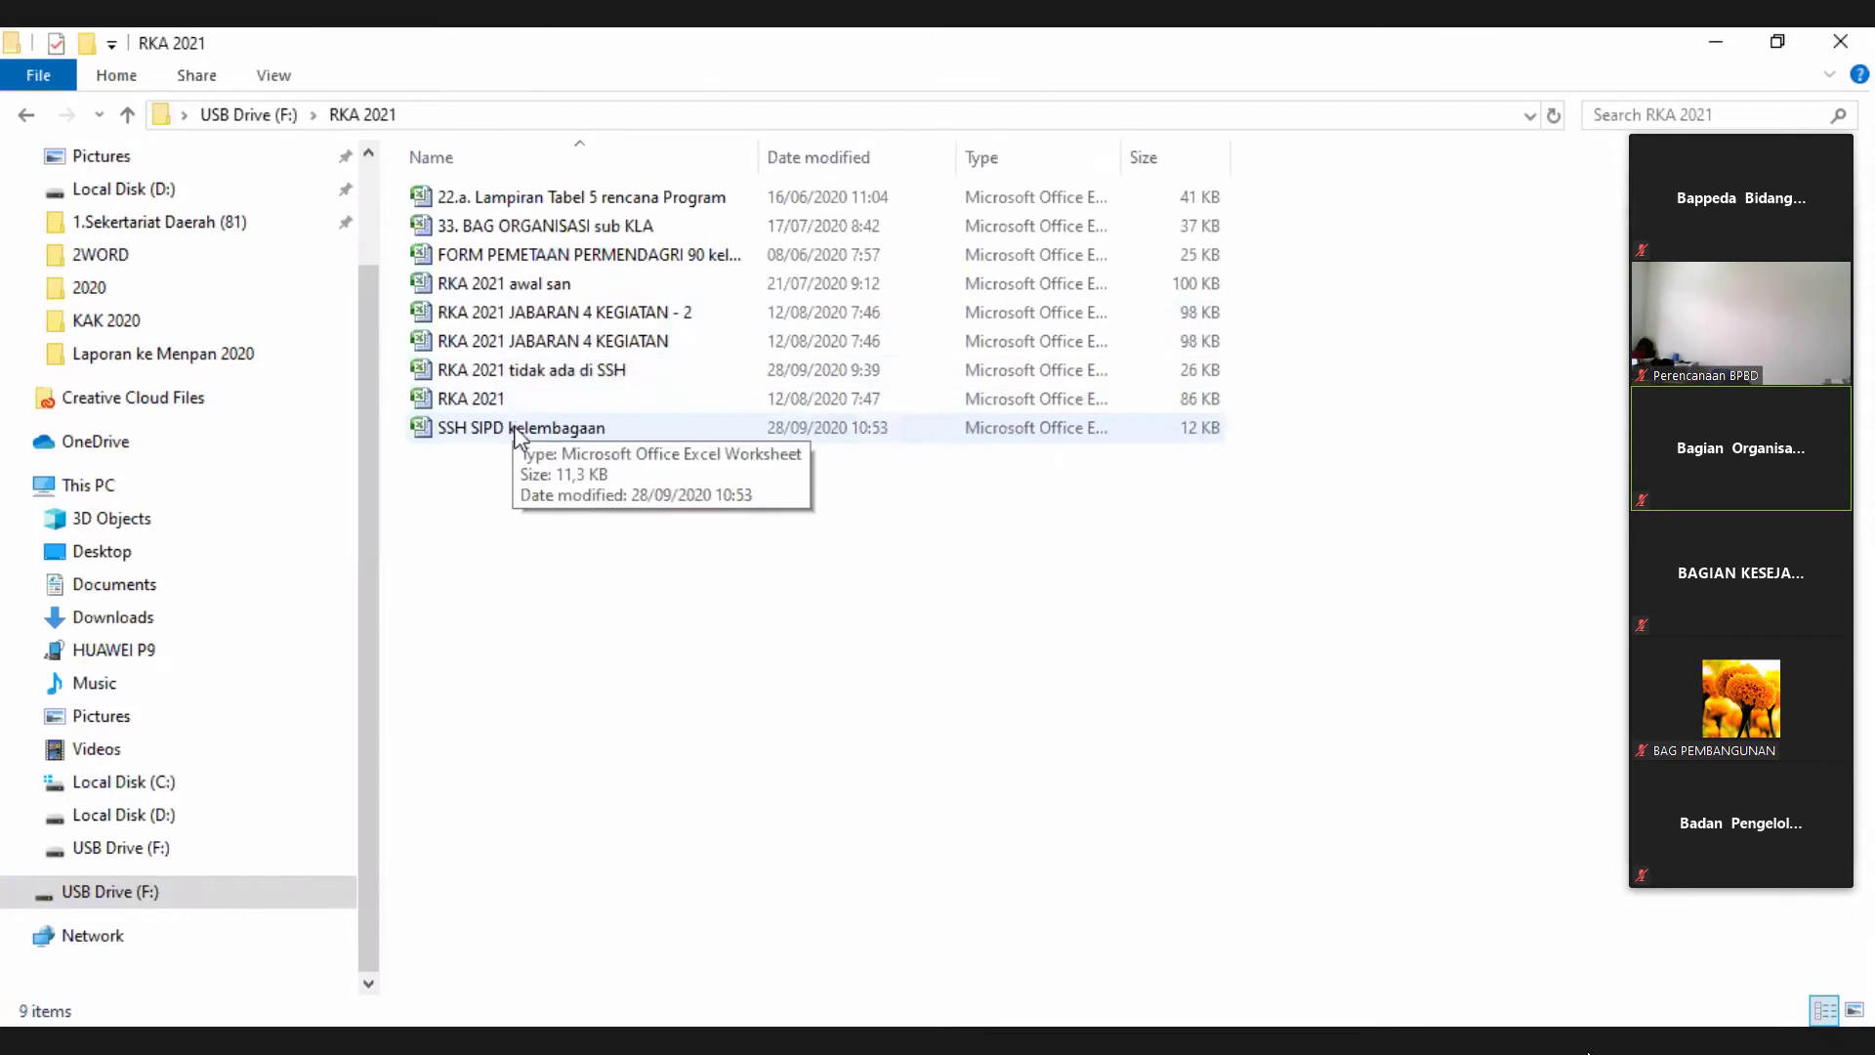
pyautogui.click(491, 402)
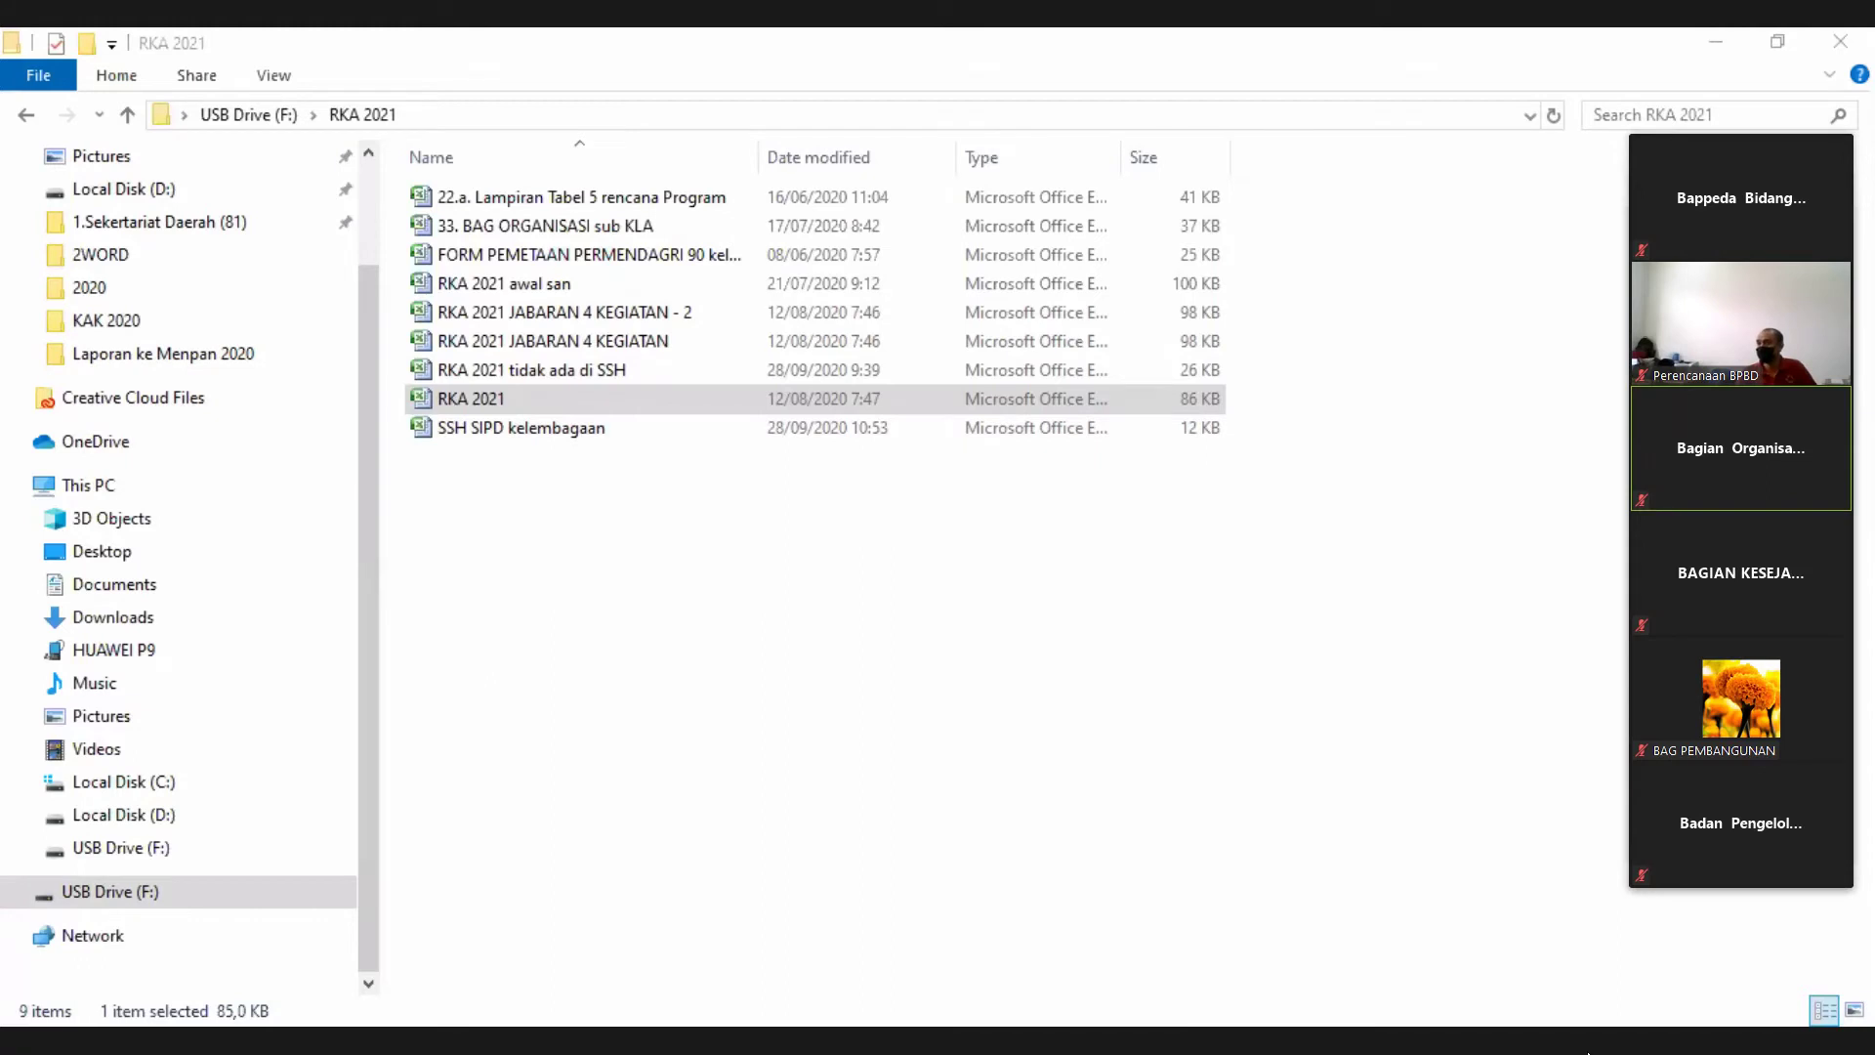
pyautogui.click(1150, 400)
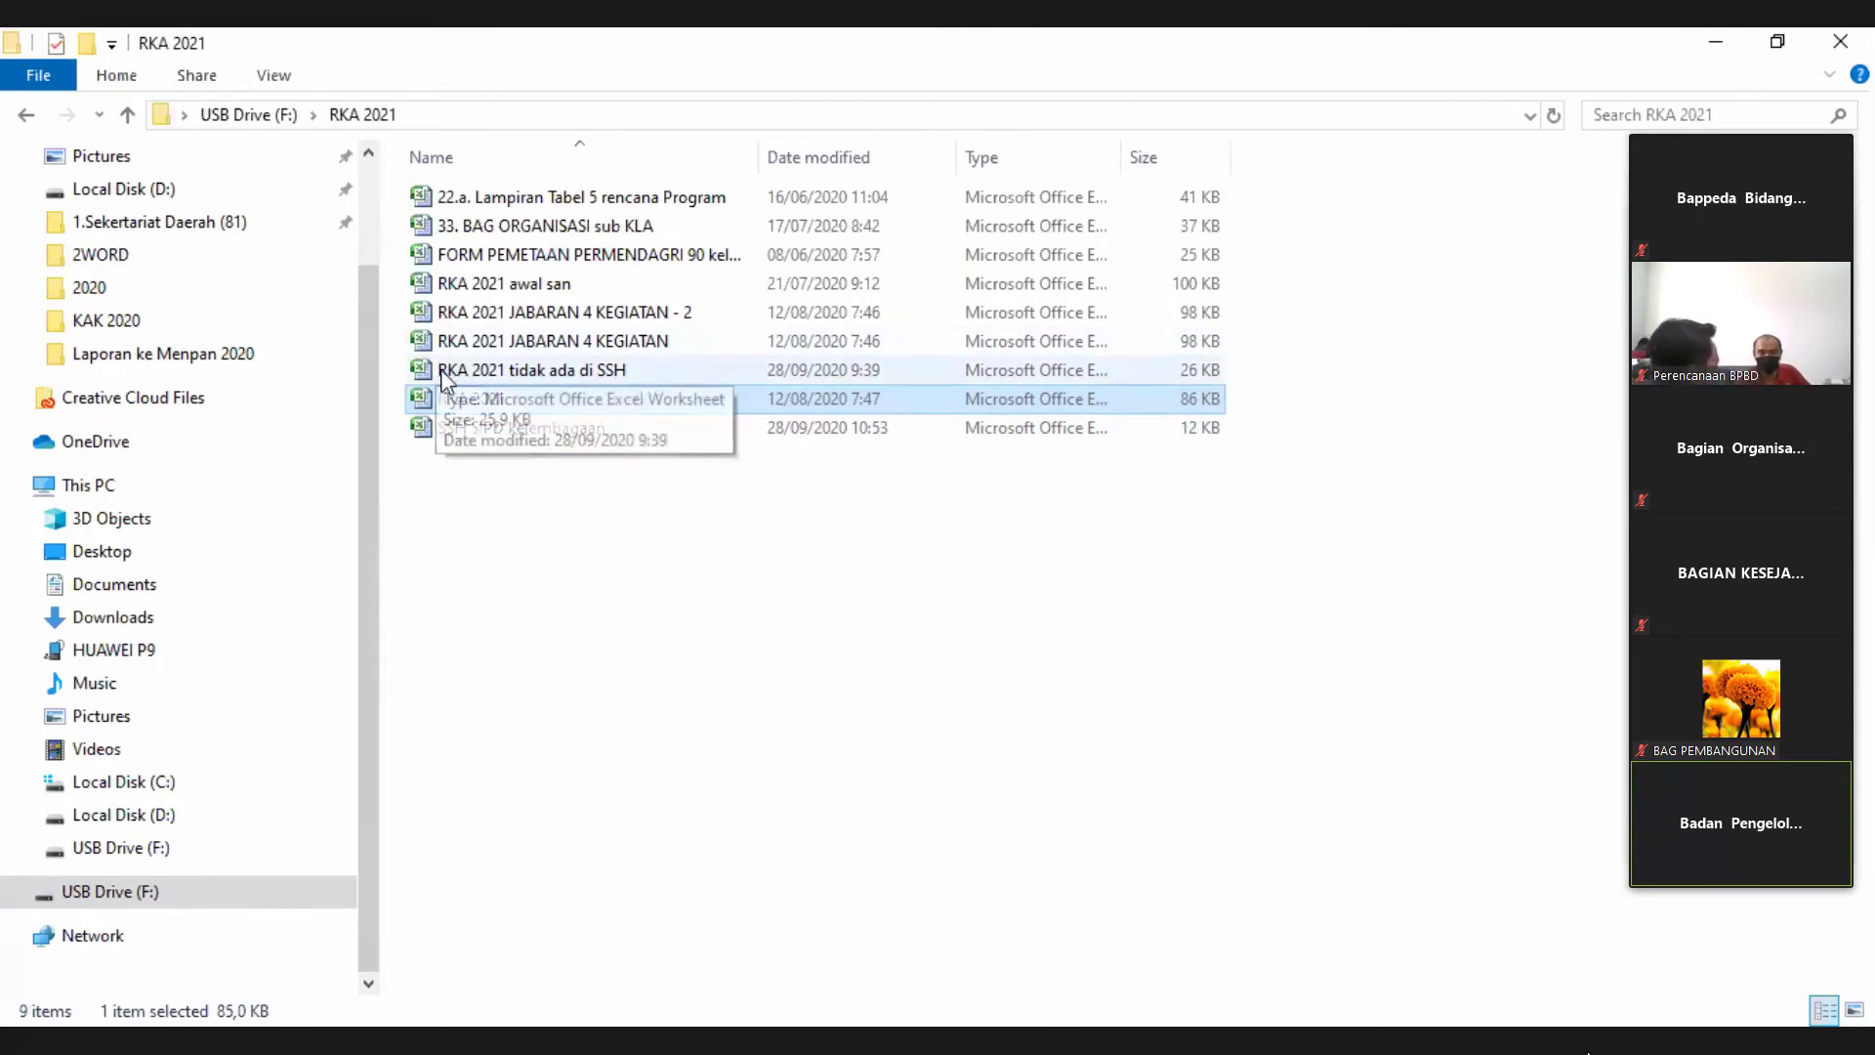
pyautogui.click(473, 397)
pyautogui.click(472, 396)
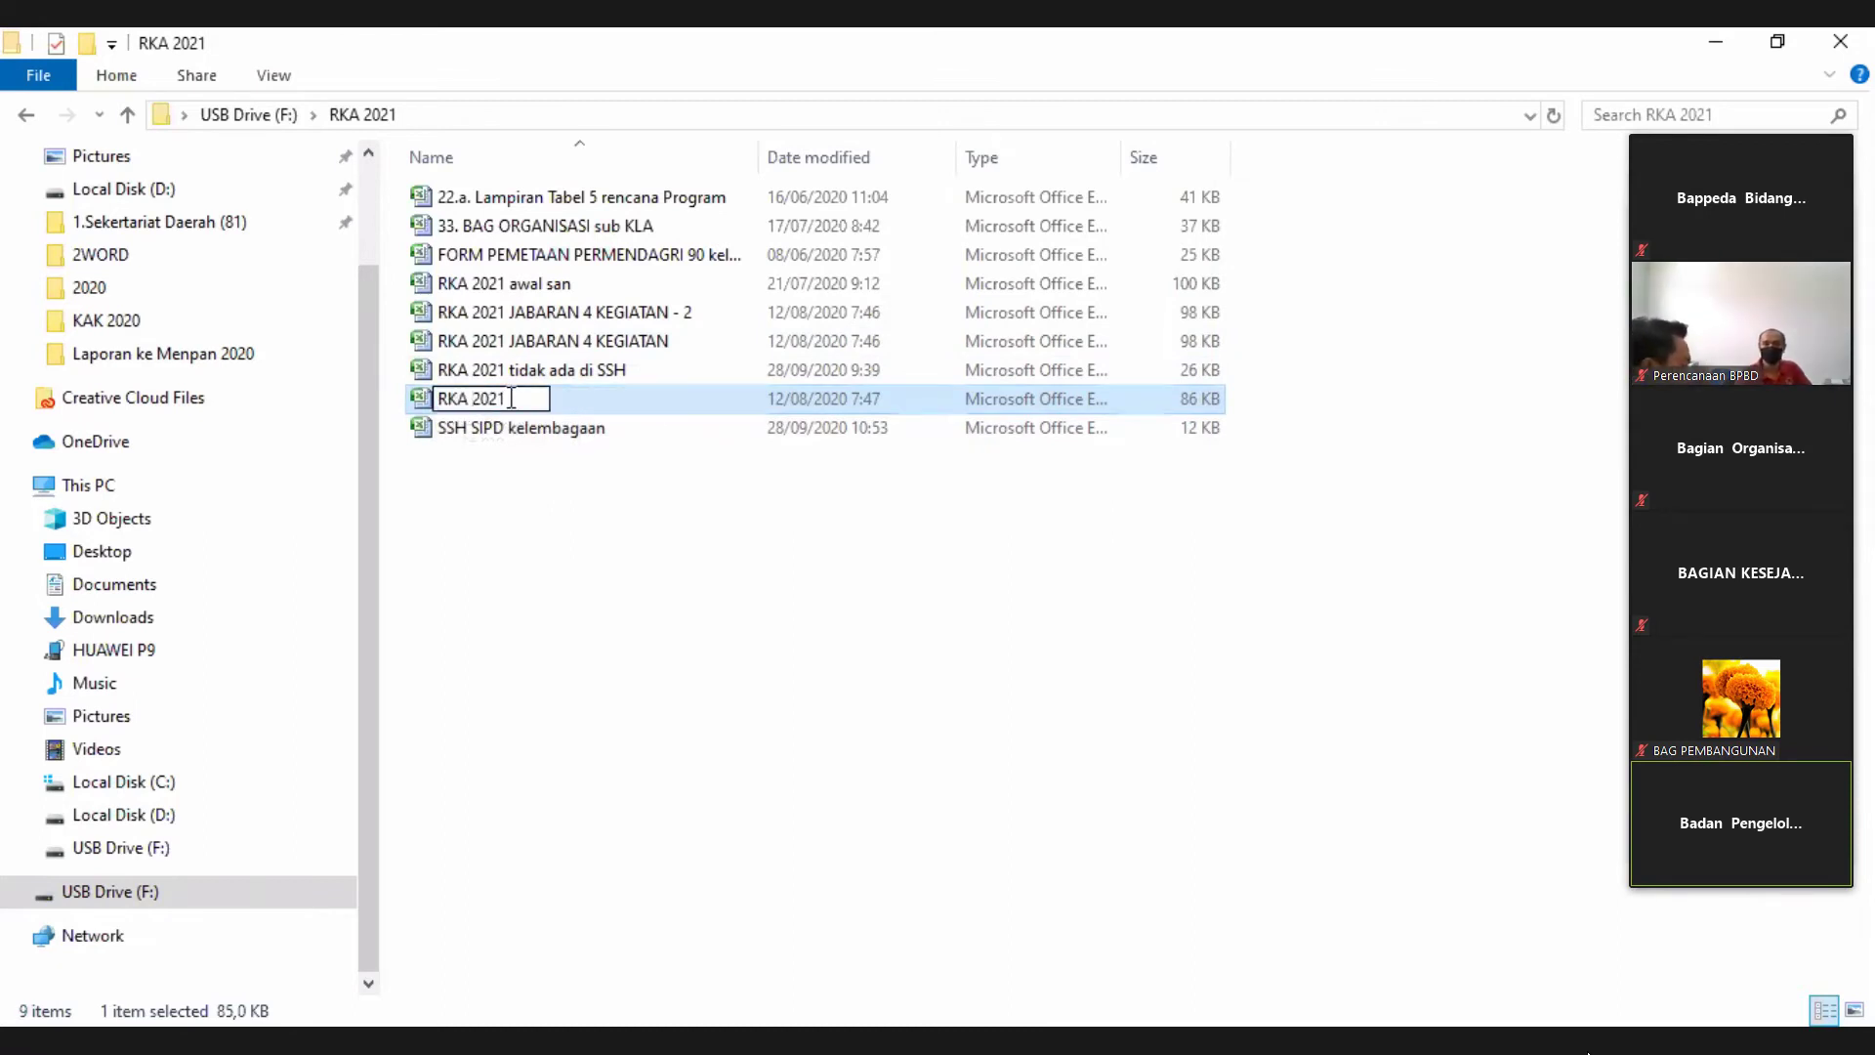
pyautogui.click(657, 670)
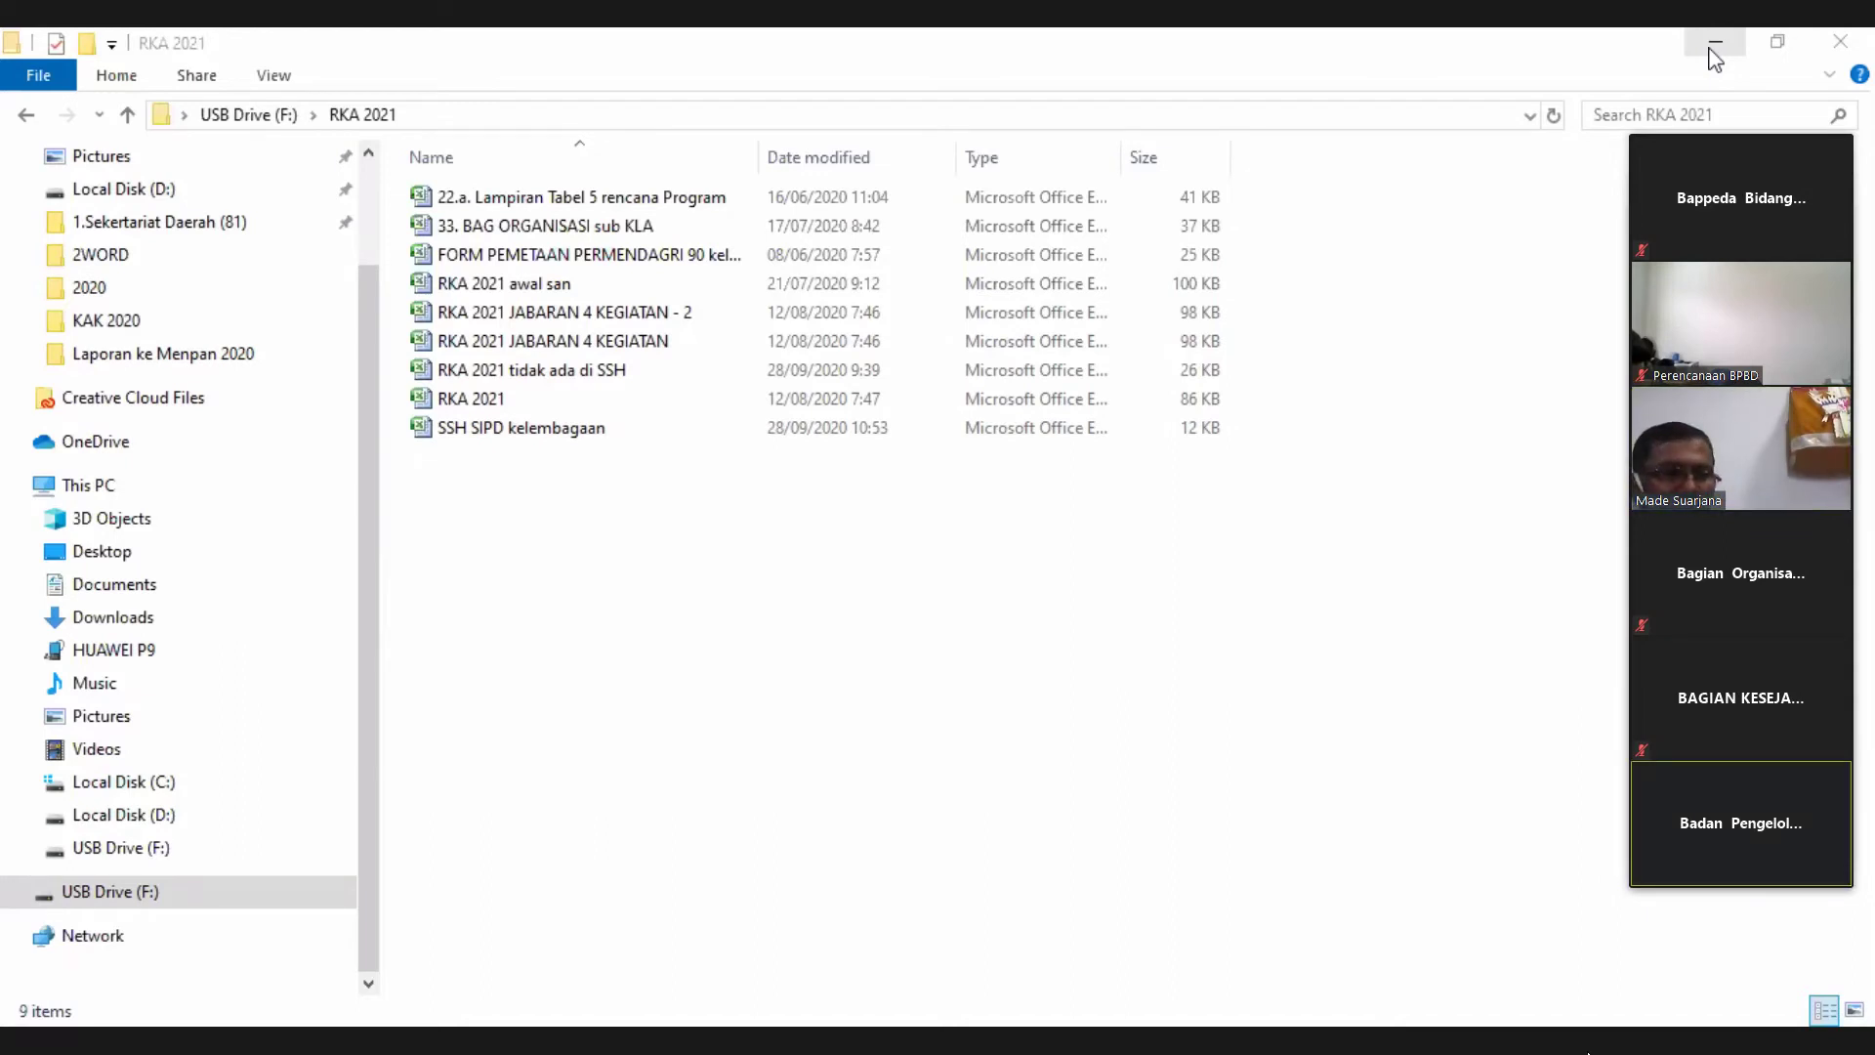
# - Minimize the folder window and look over the SSH, SBU, ASB and HSPK items in the Bagian Hukum proposal's Lamp Usulan sheet
pyautogui.click(1715, 46)
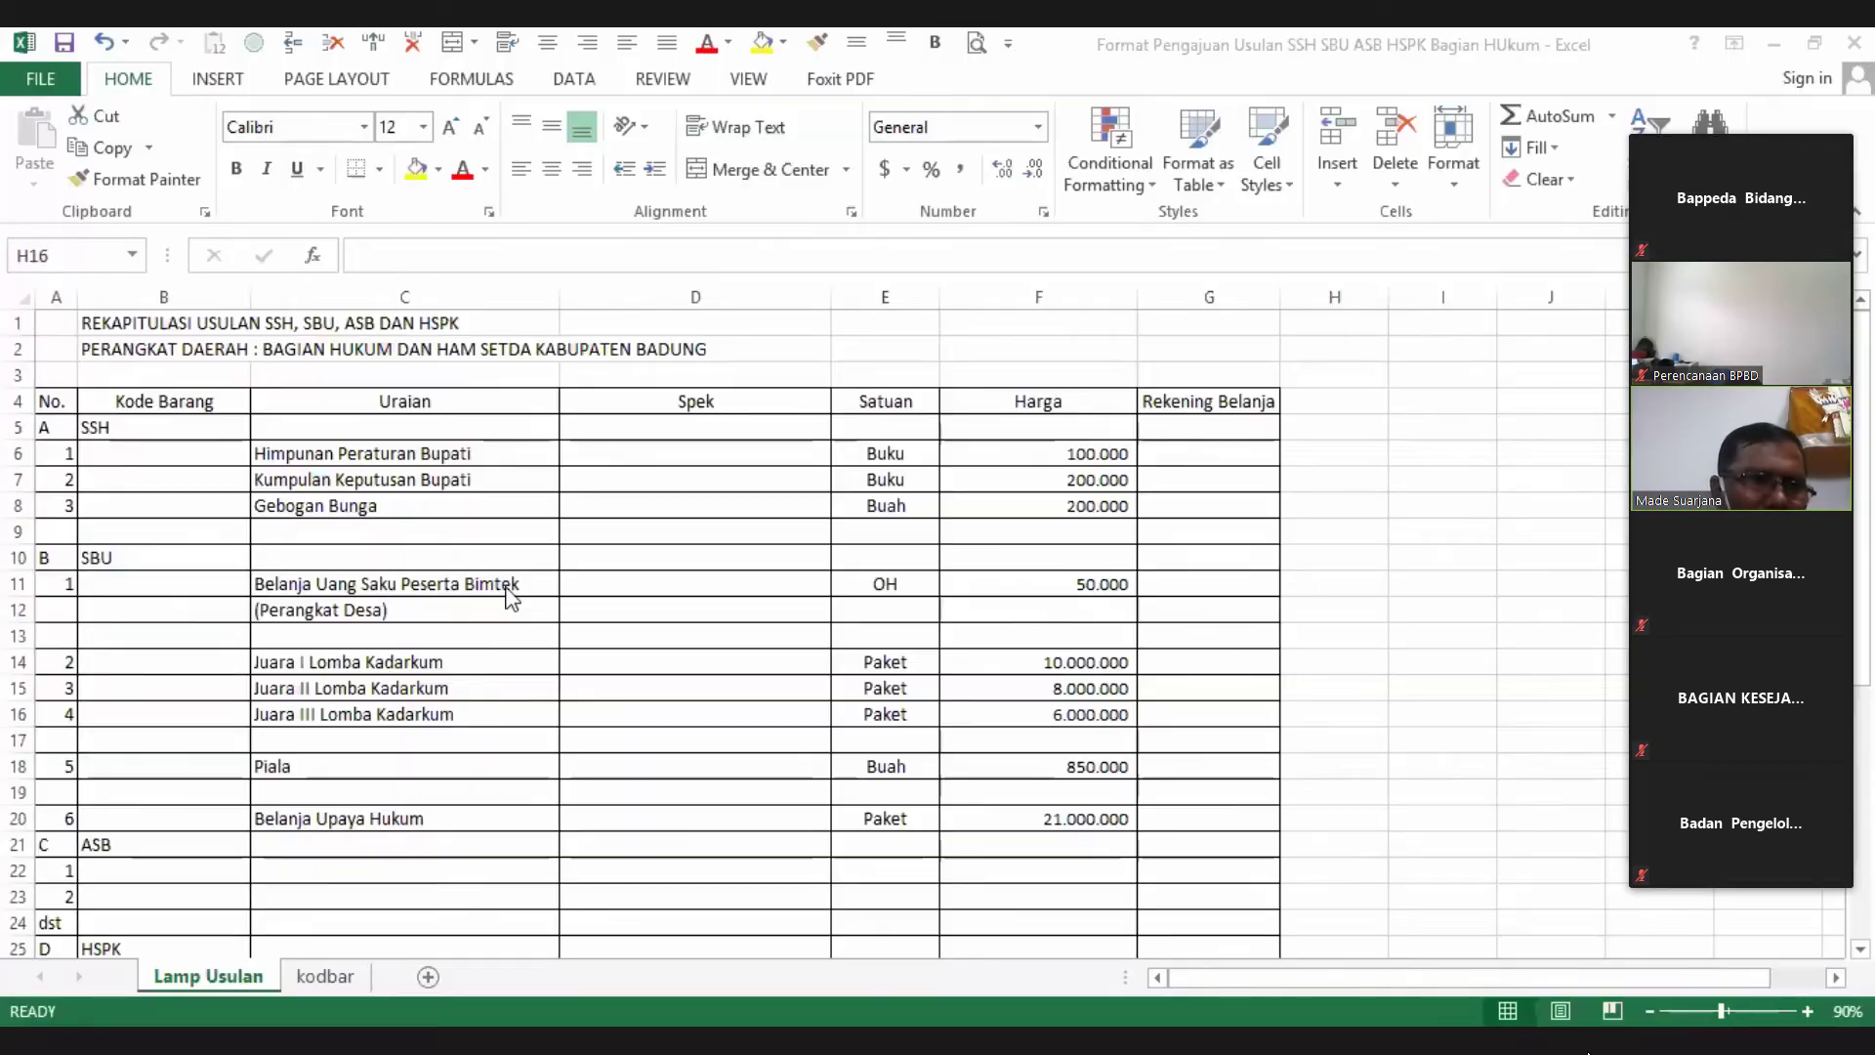
pyautogui.click(507, 662)
pyautogui.scroll(-1, 511, 688)
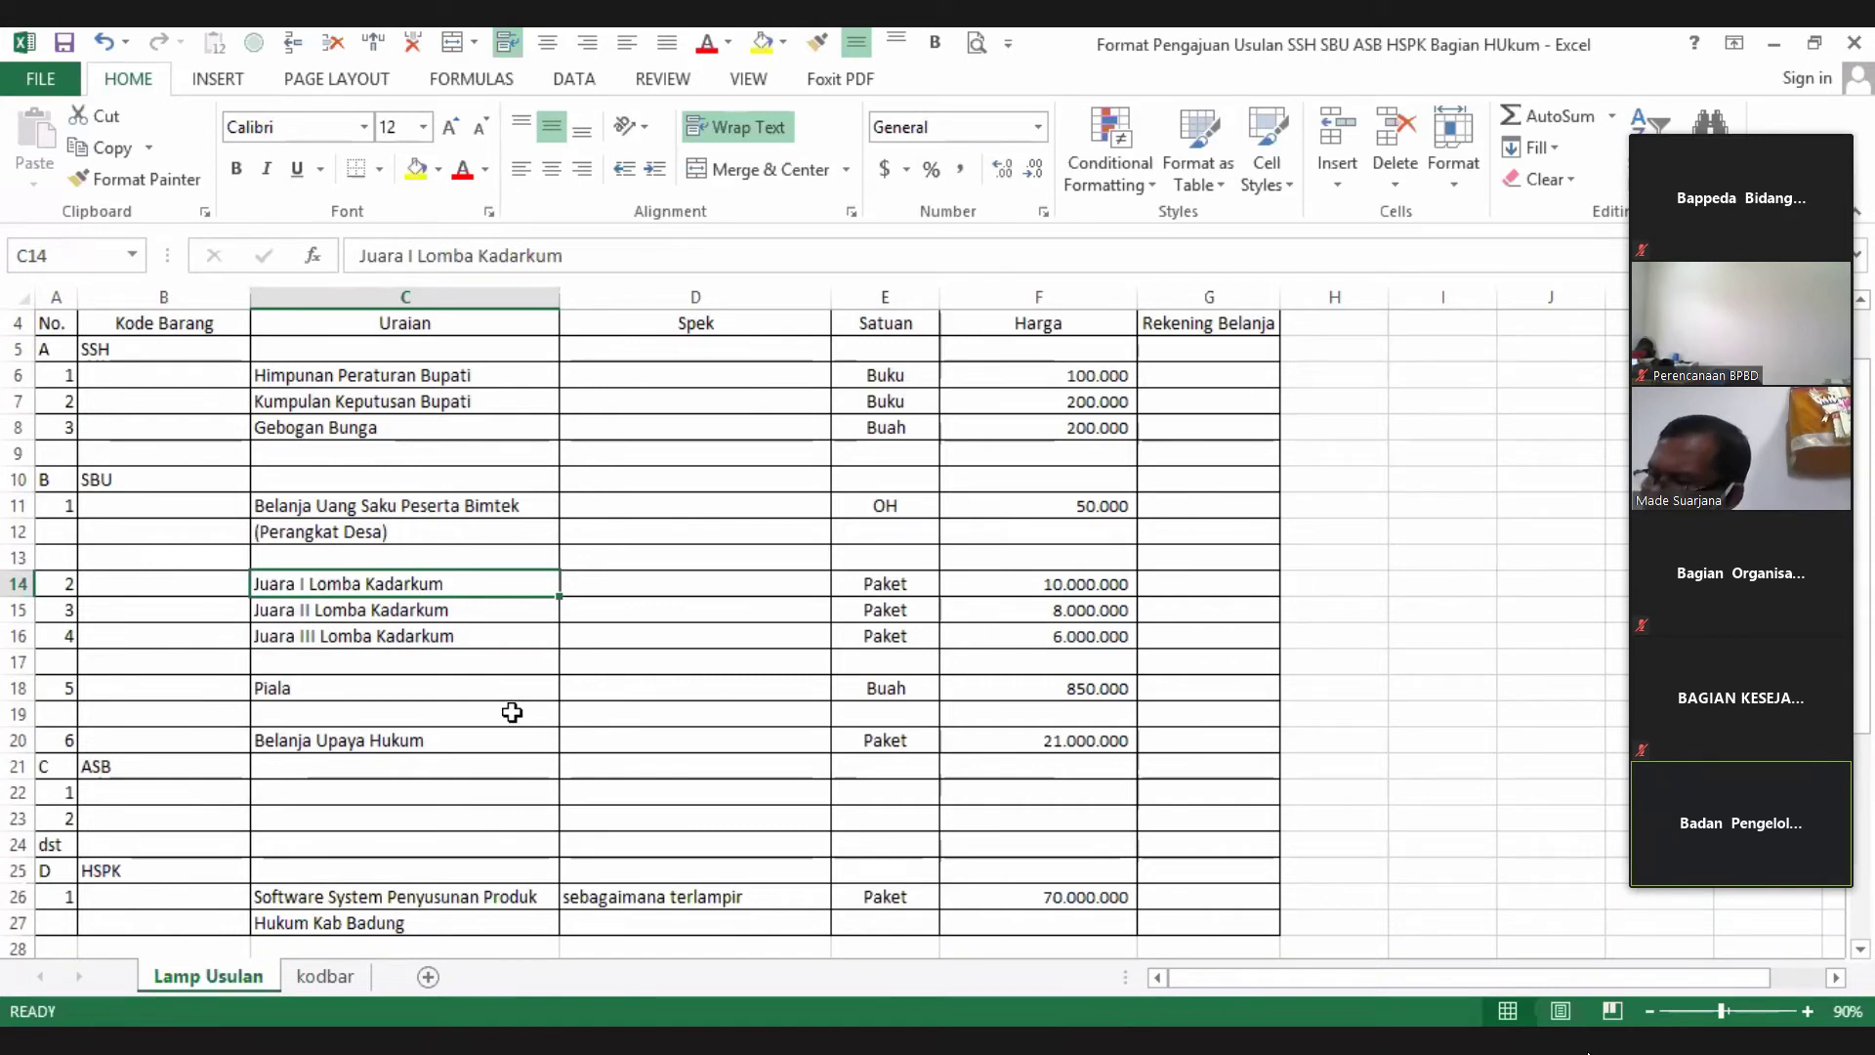
pyautogui.click(1367, 685)
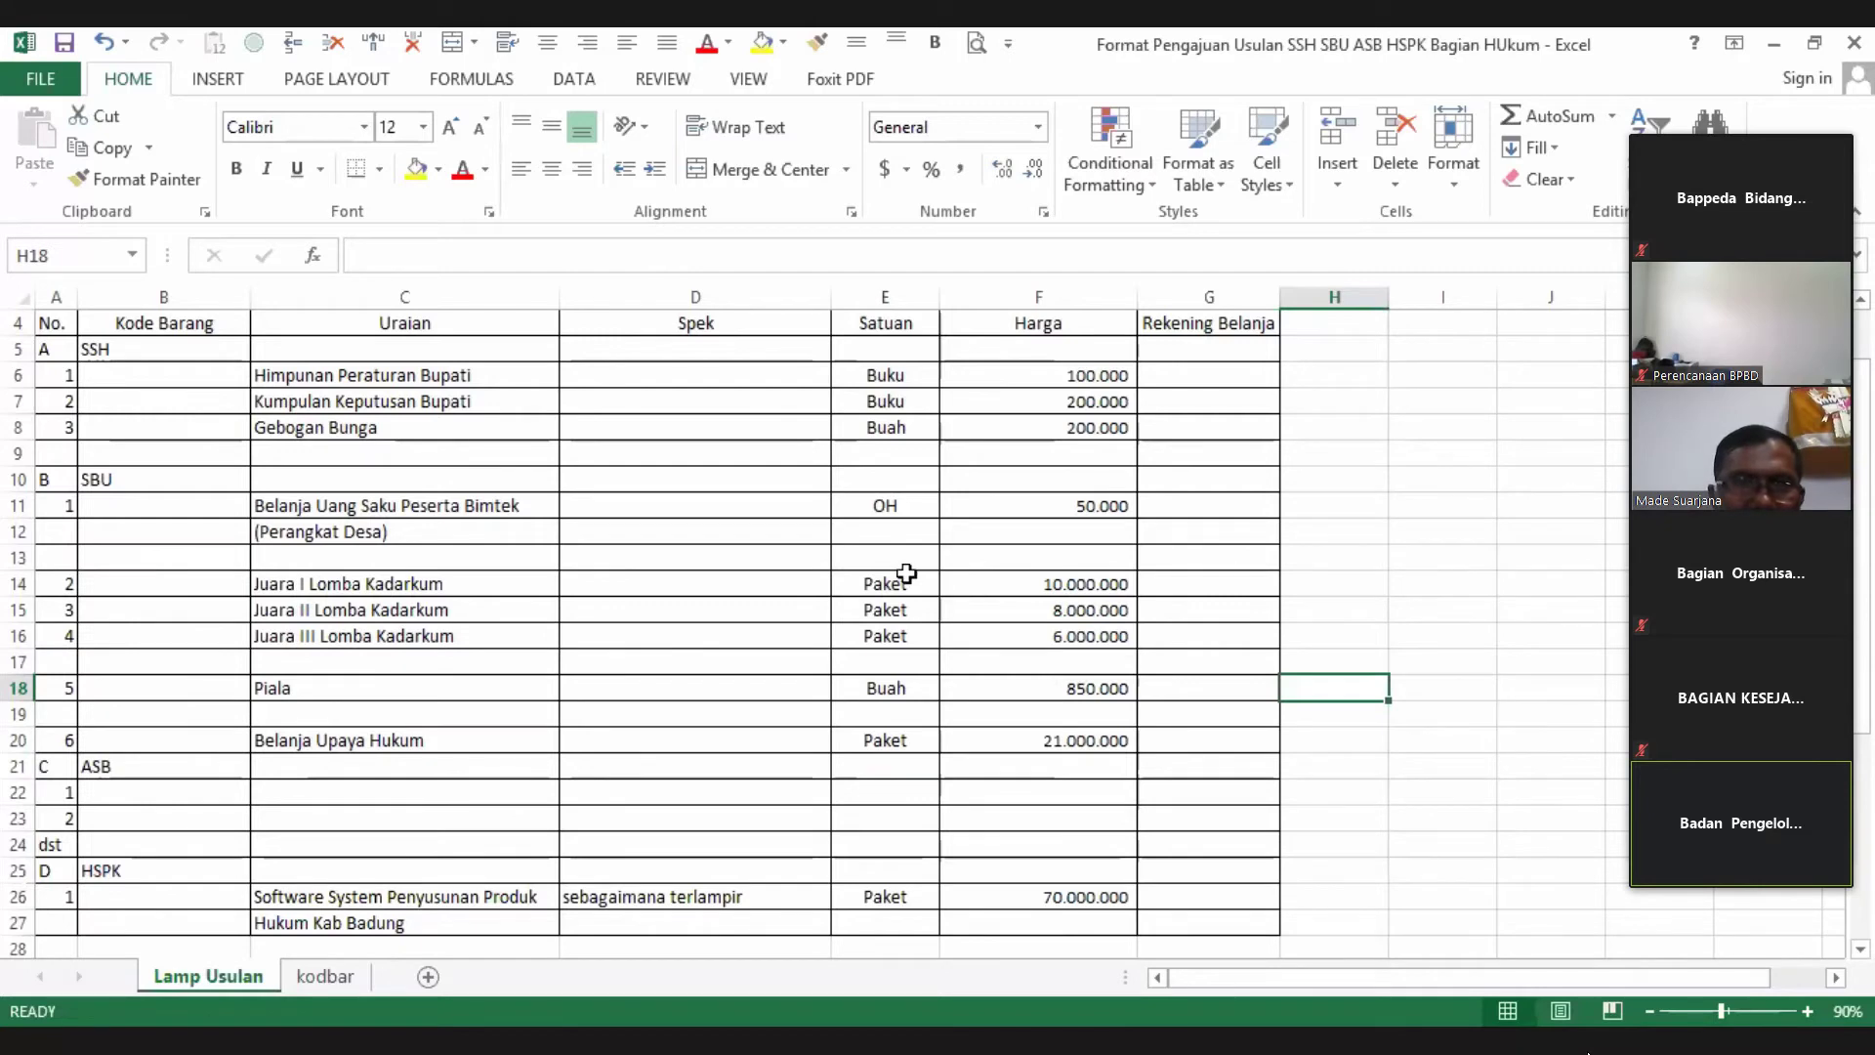
# - Set the Satuan of the Juara I, II and III Lomba Kadarkum rows to "Kelompok"
pyautogui.click(880, 589)
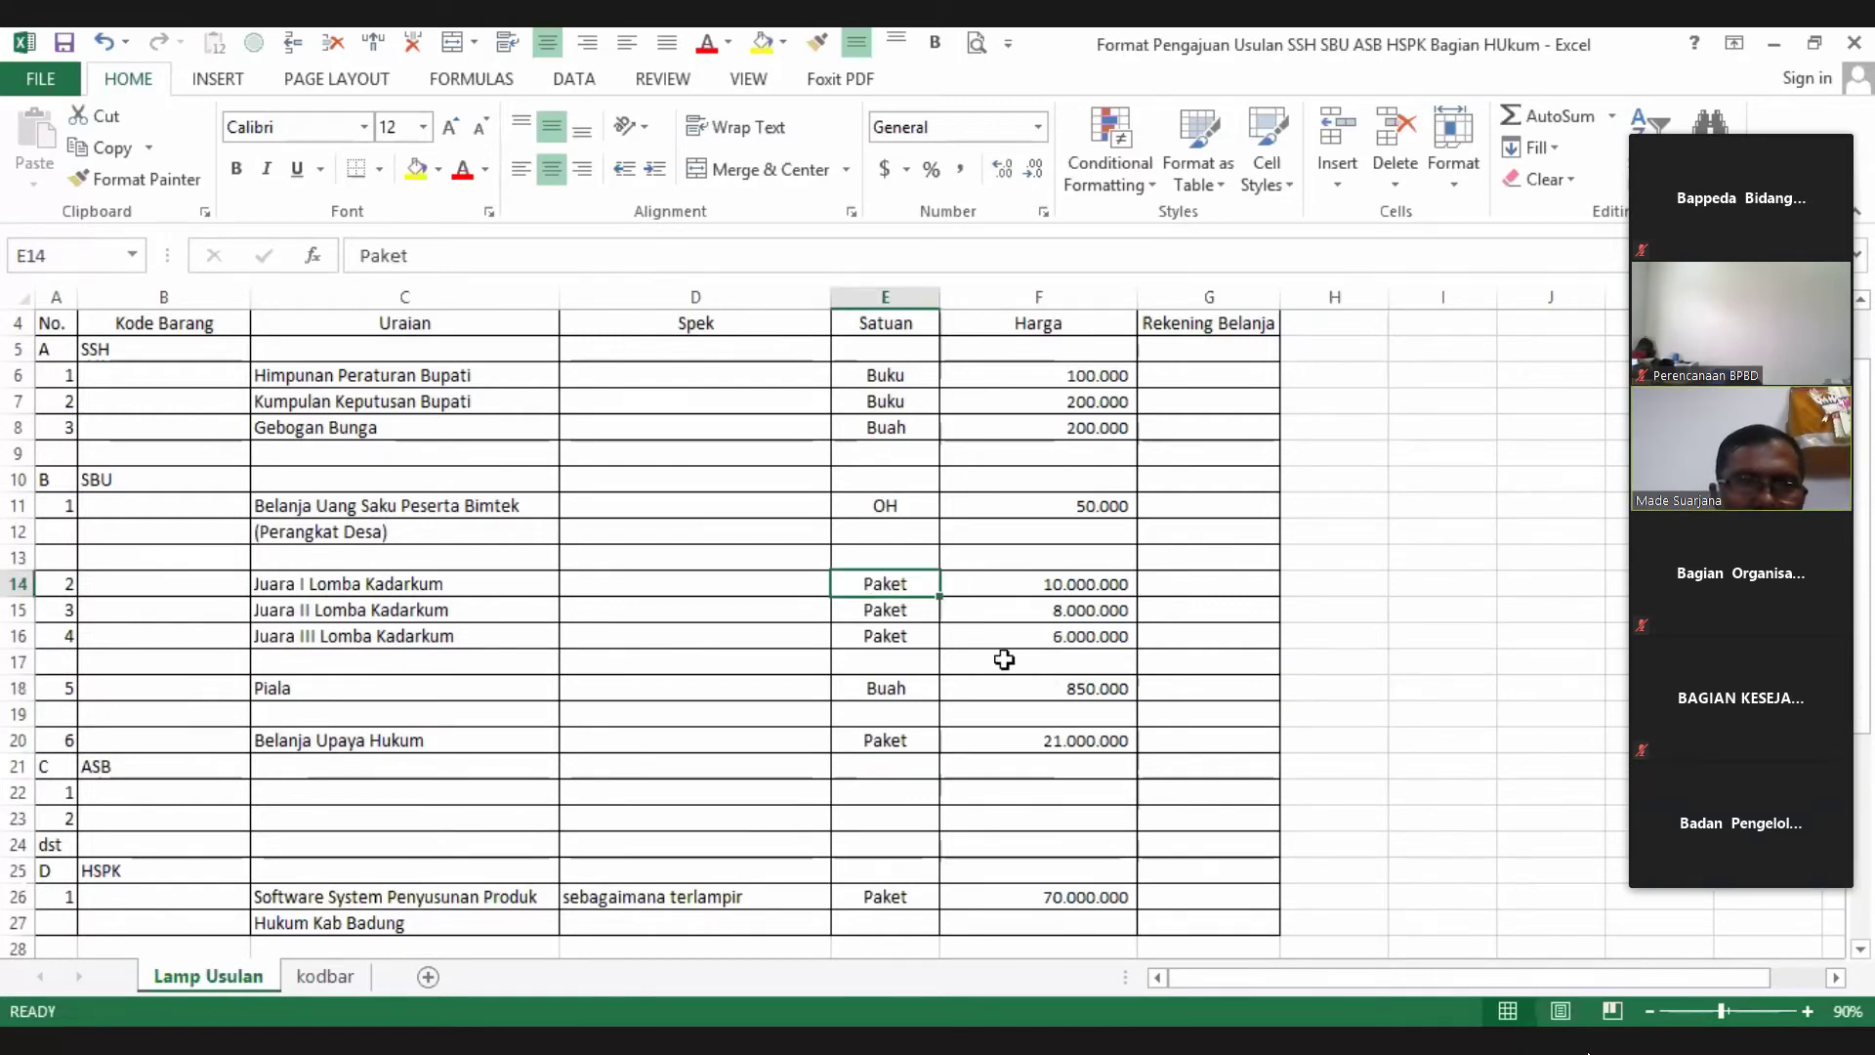
pyautogui.write('Kelompok')
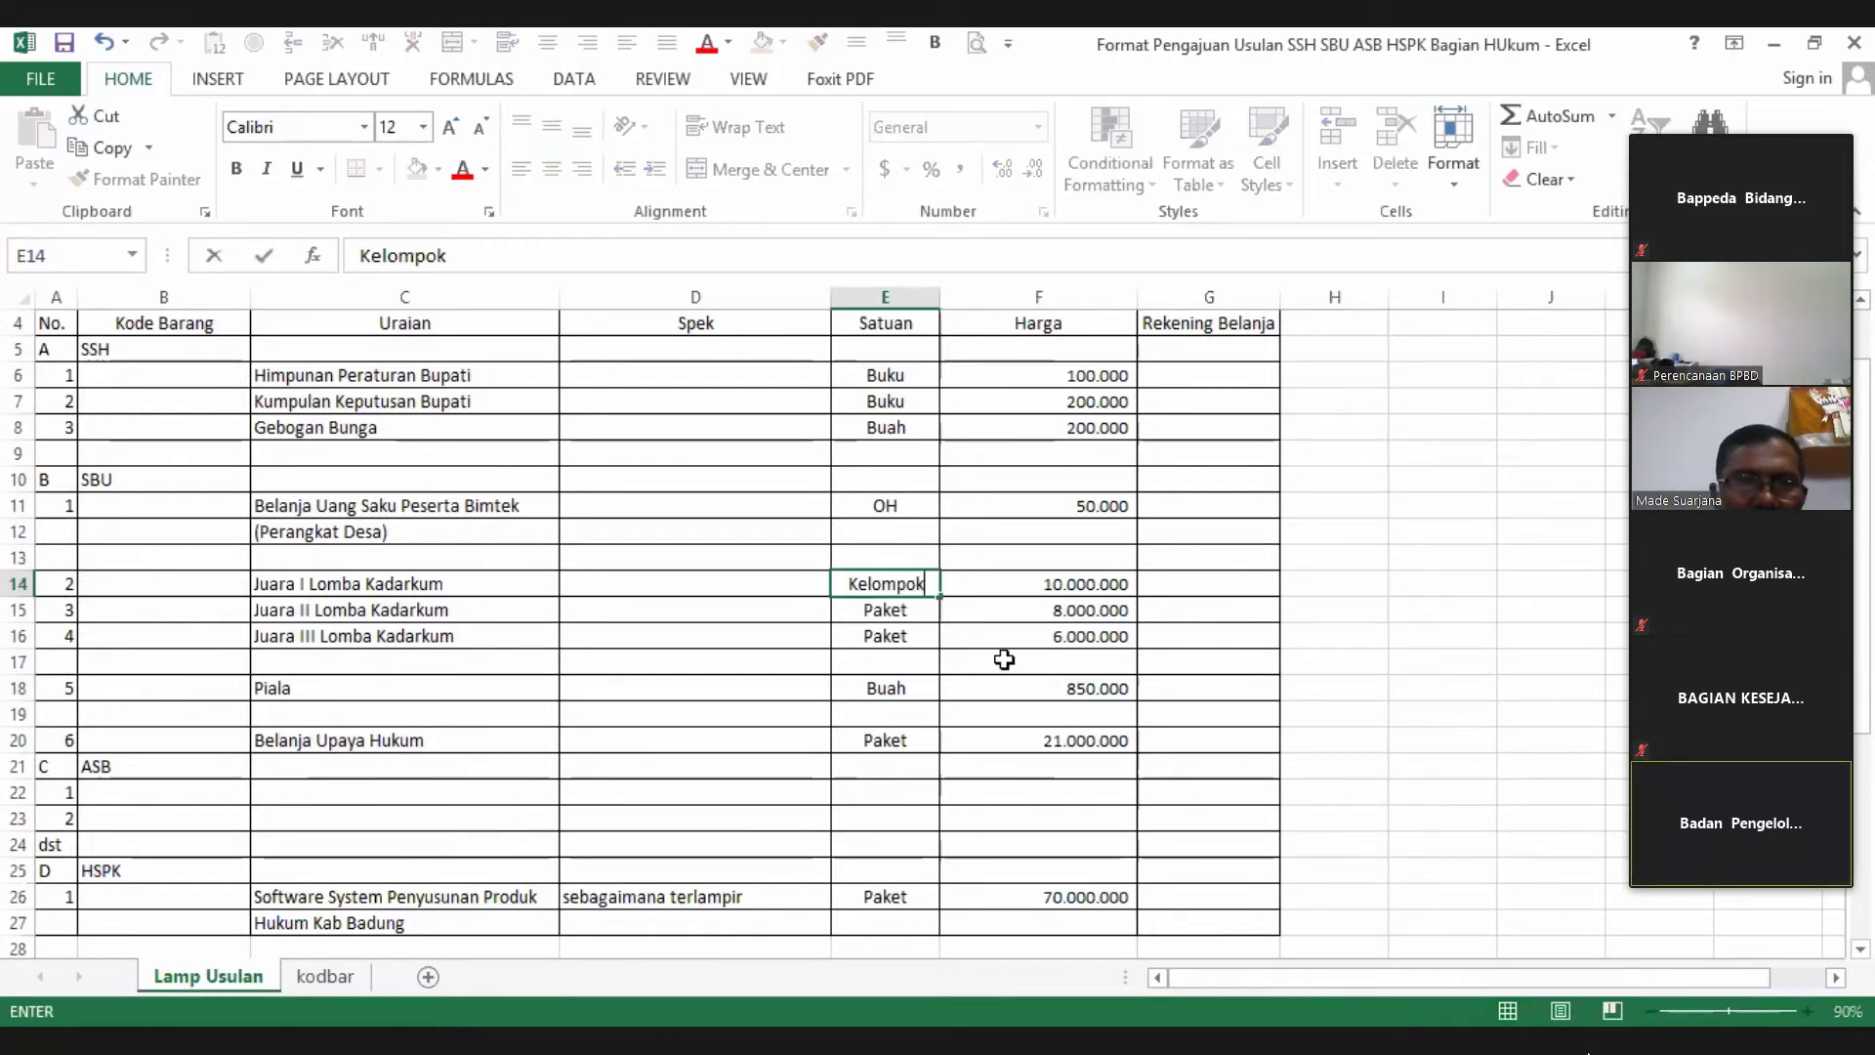
pyautogui.click(1003, 659)
pyautogui.click(931, 586)
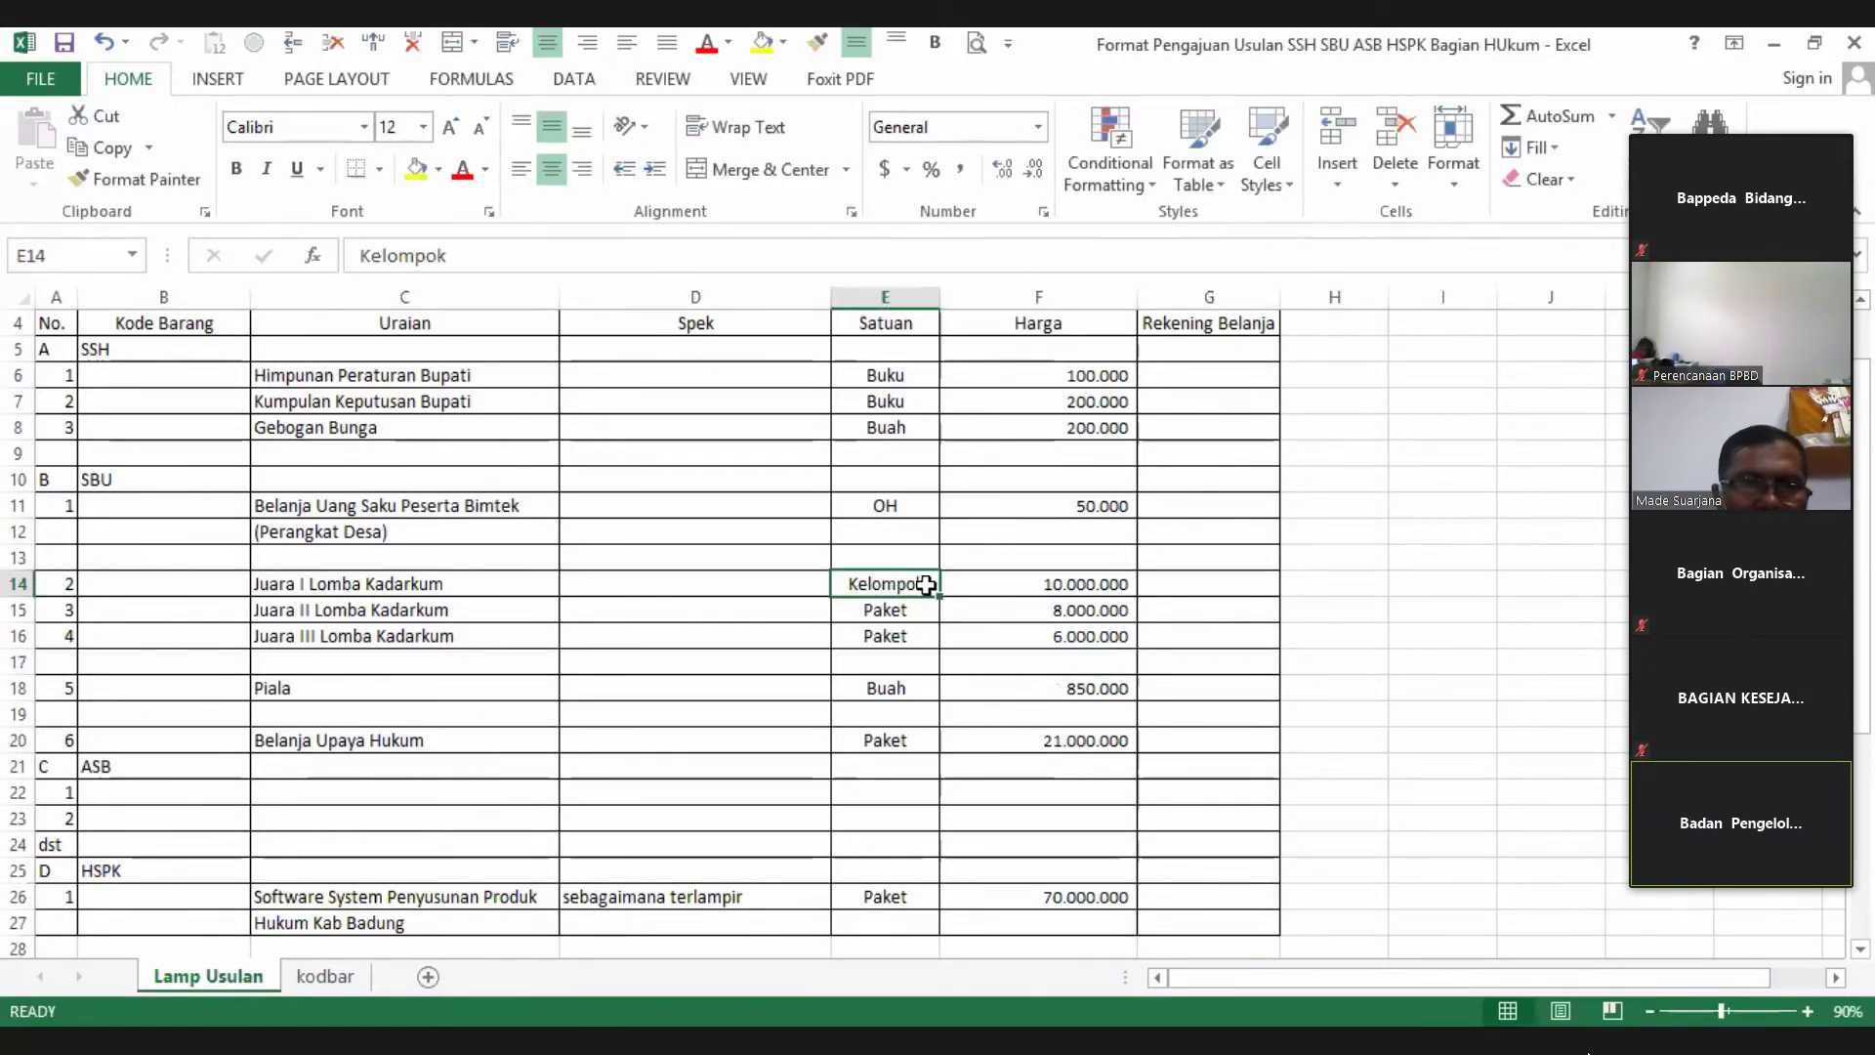
pyautogui.moveTo(939, 595); pyautogui.dragTo(837, 640)
# - Enter "Pemberian uang kepada pemenang lomba kadarkum" as the Spek of the Juara I, II and III Lomba Kadarkum rows
pyautogui.press('Left')
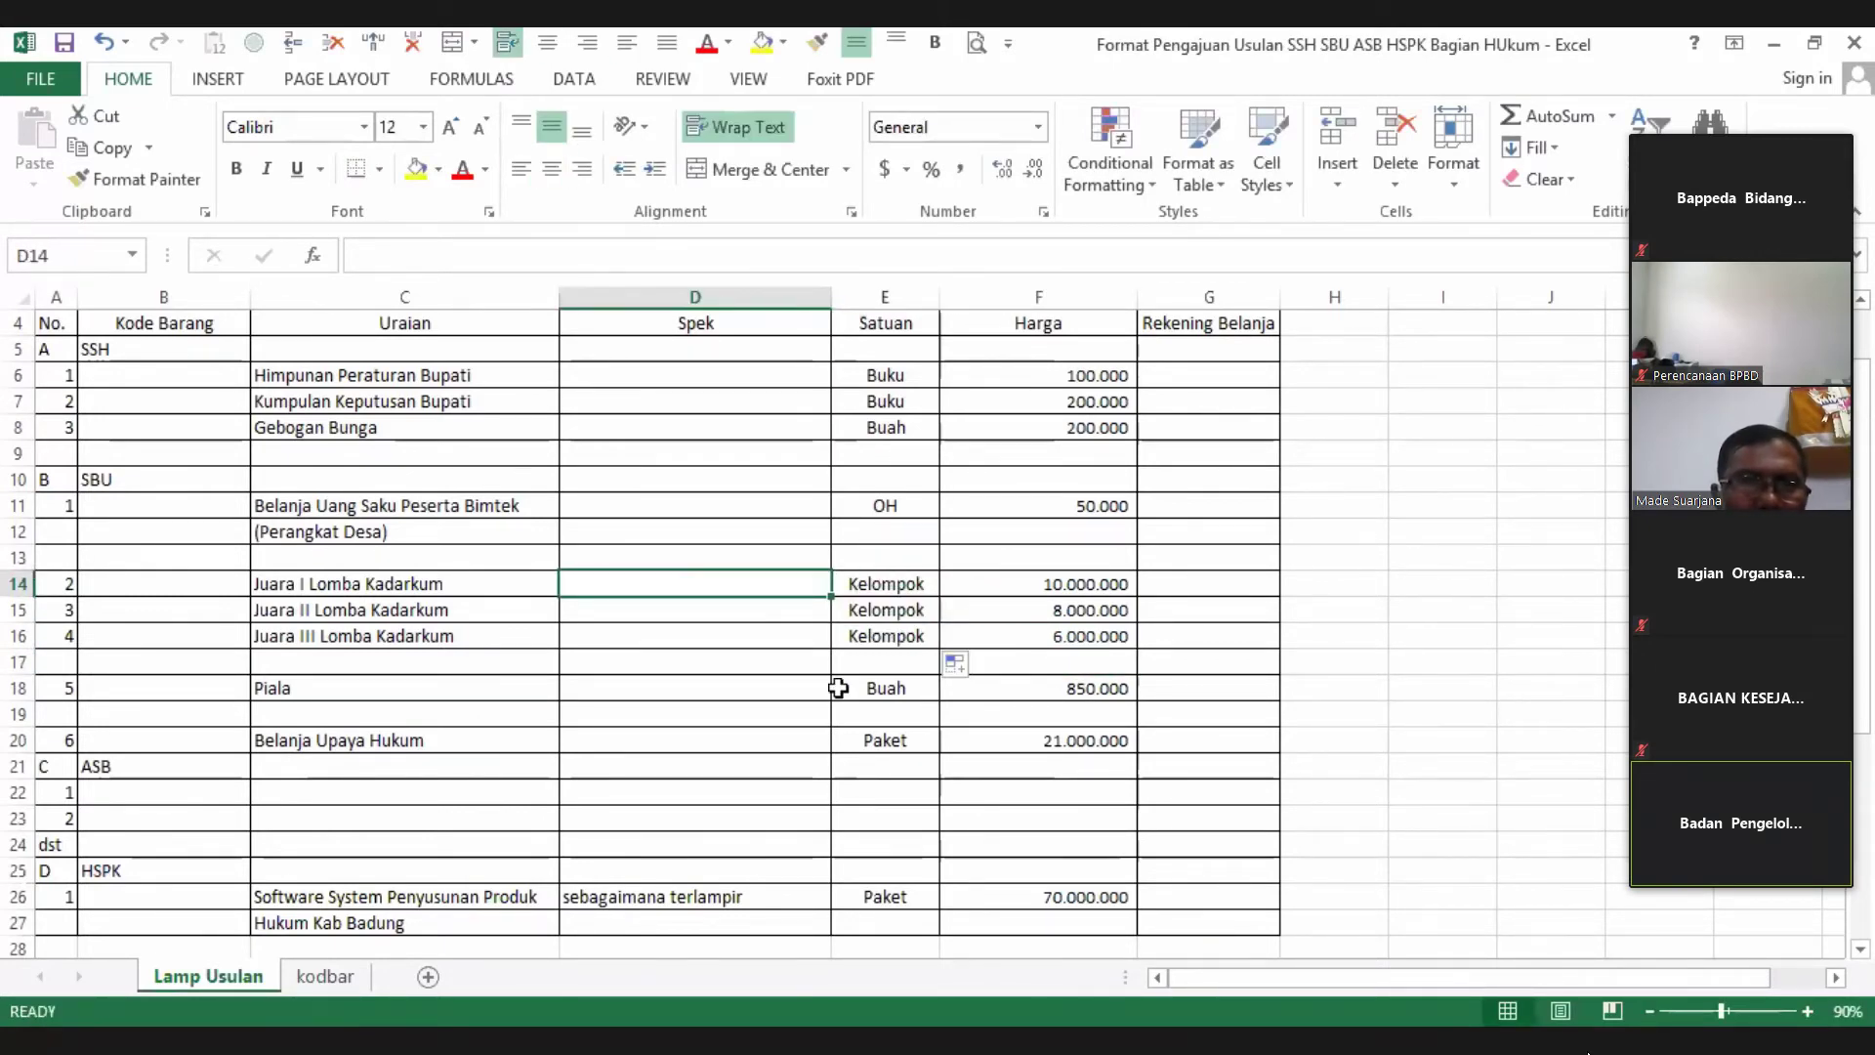
pyautogui.write('P')
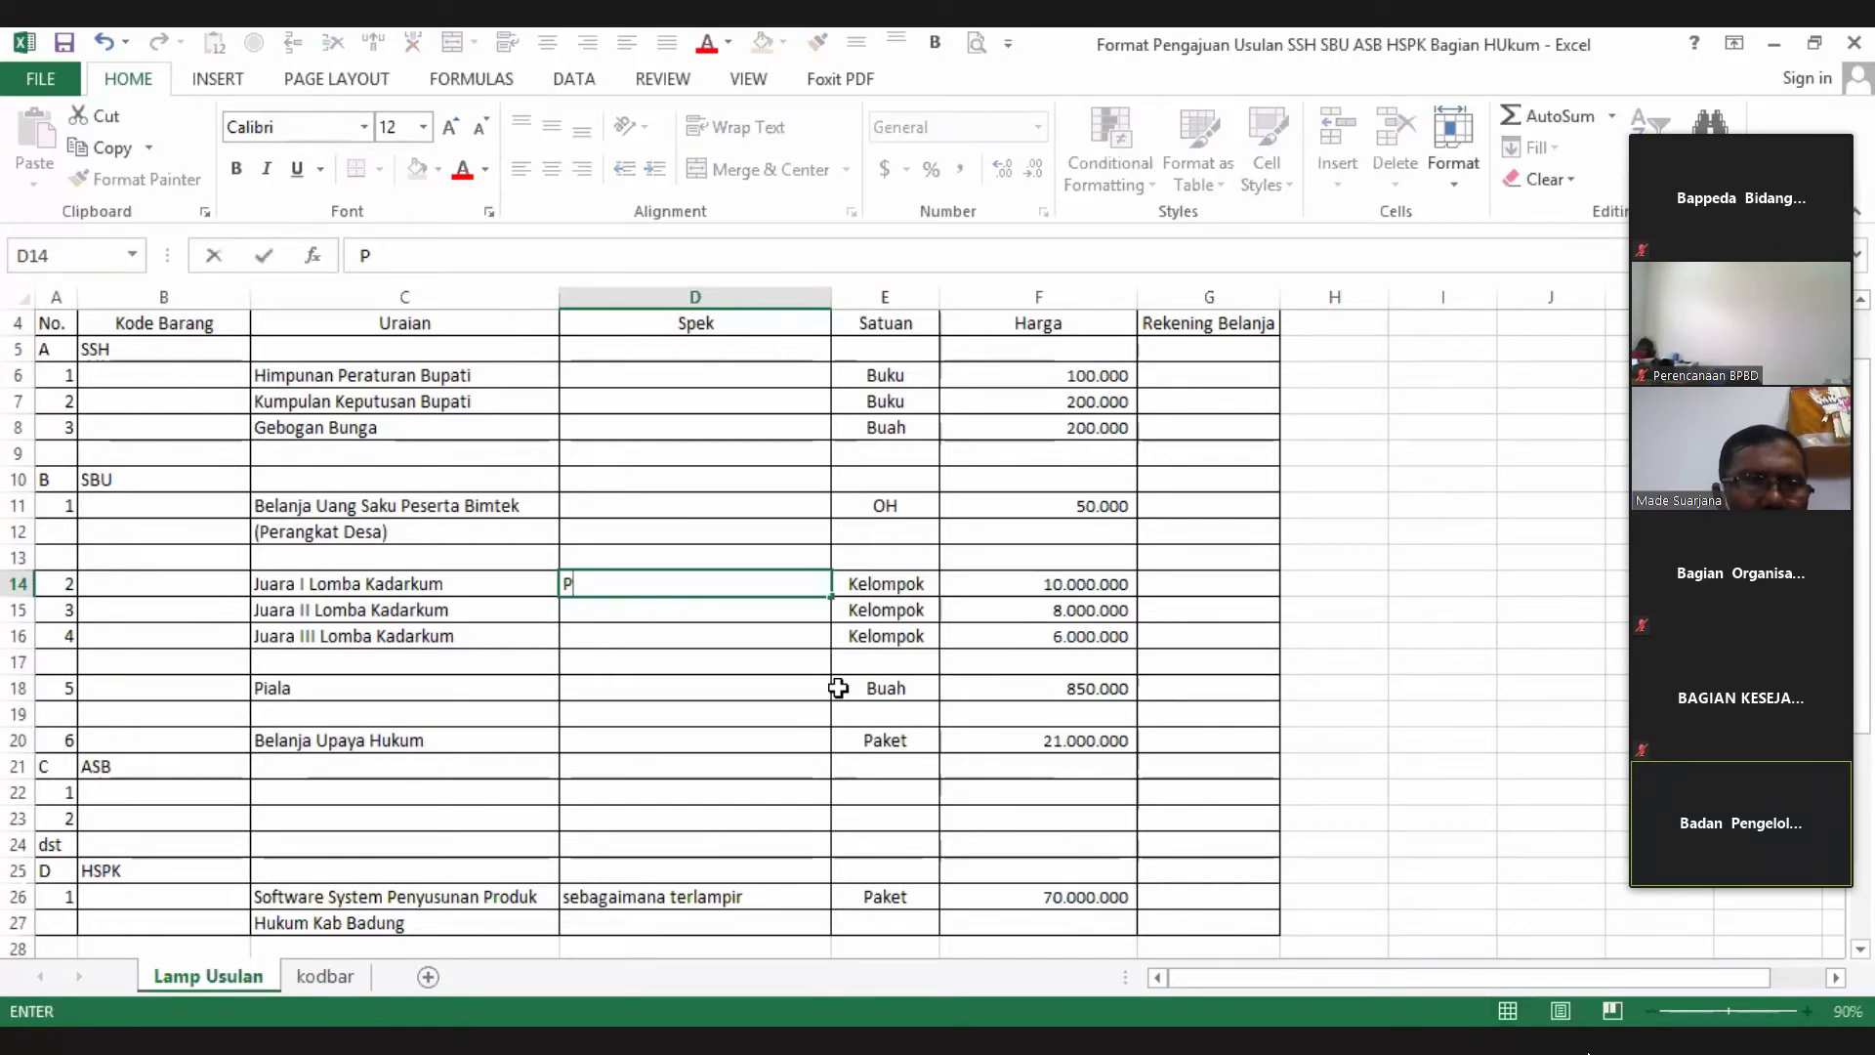
pyautogui.write('emberi')
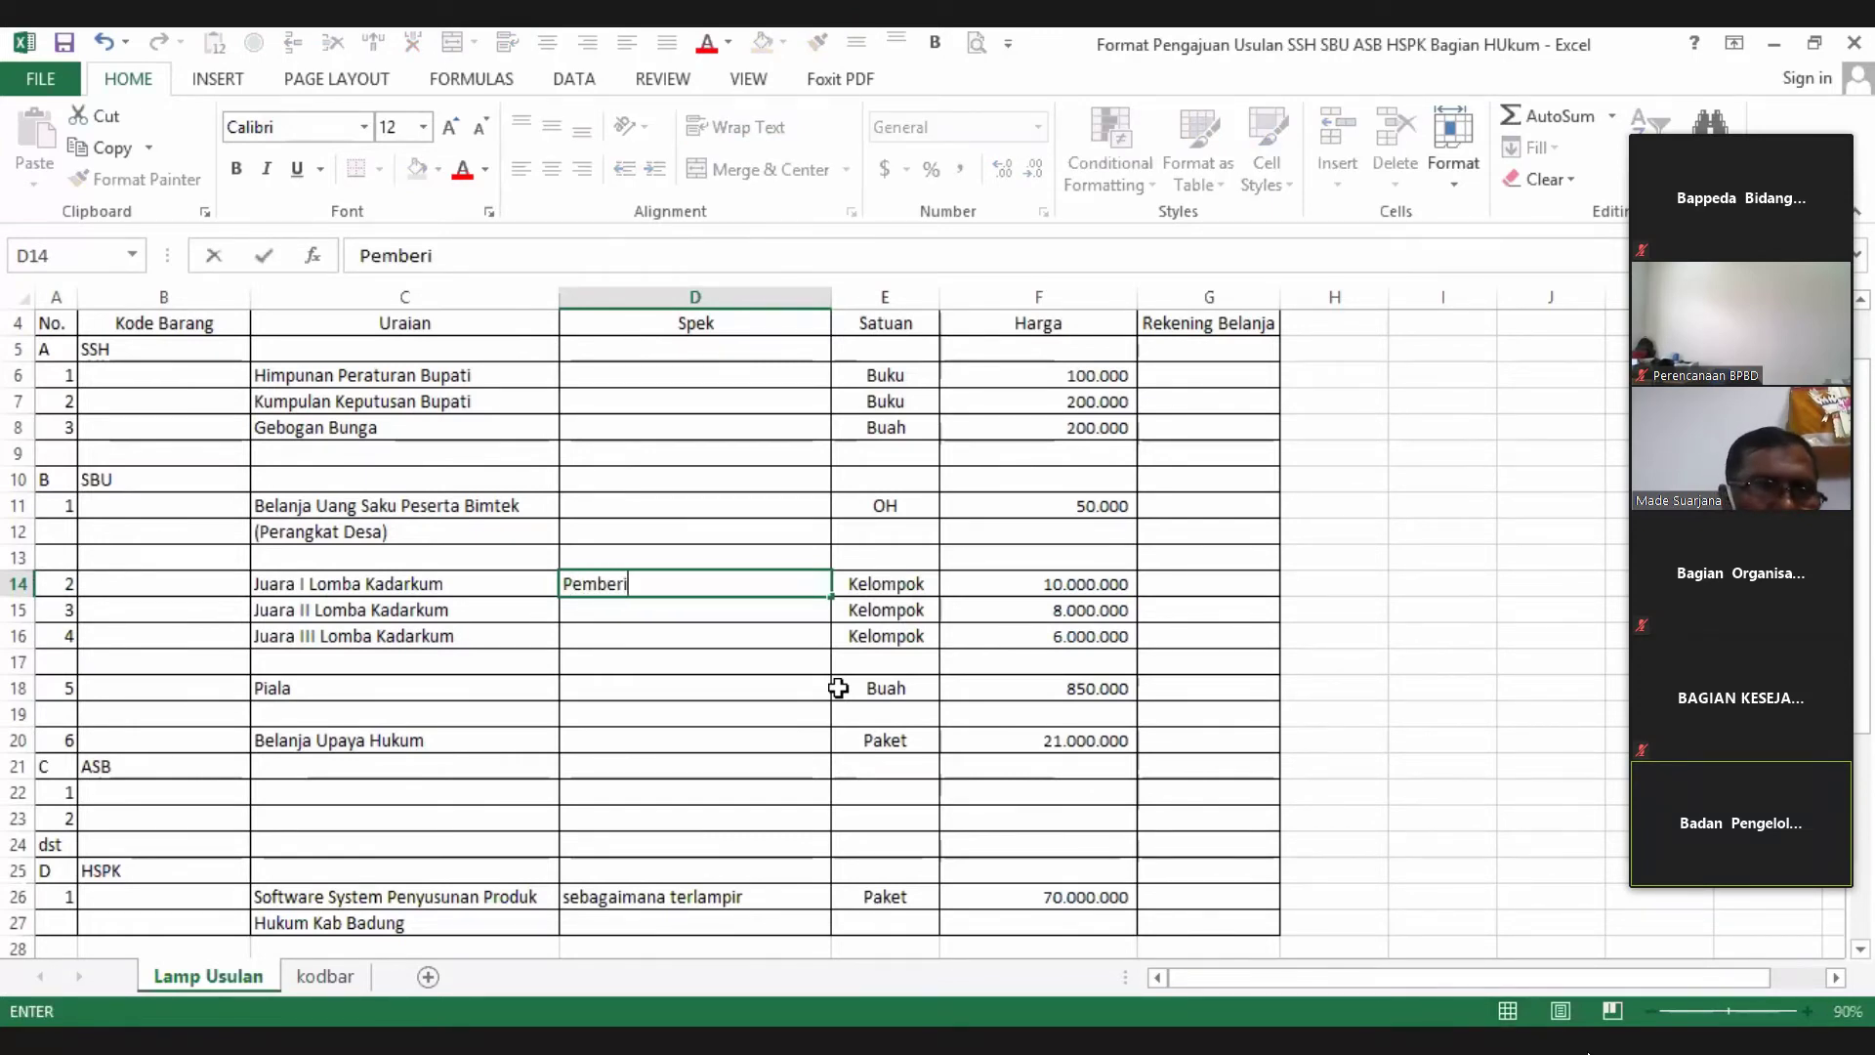
pyautogui.write('an uang kepada')
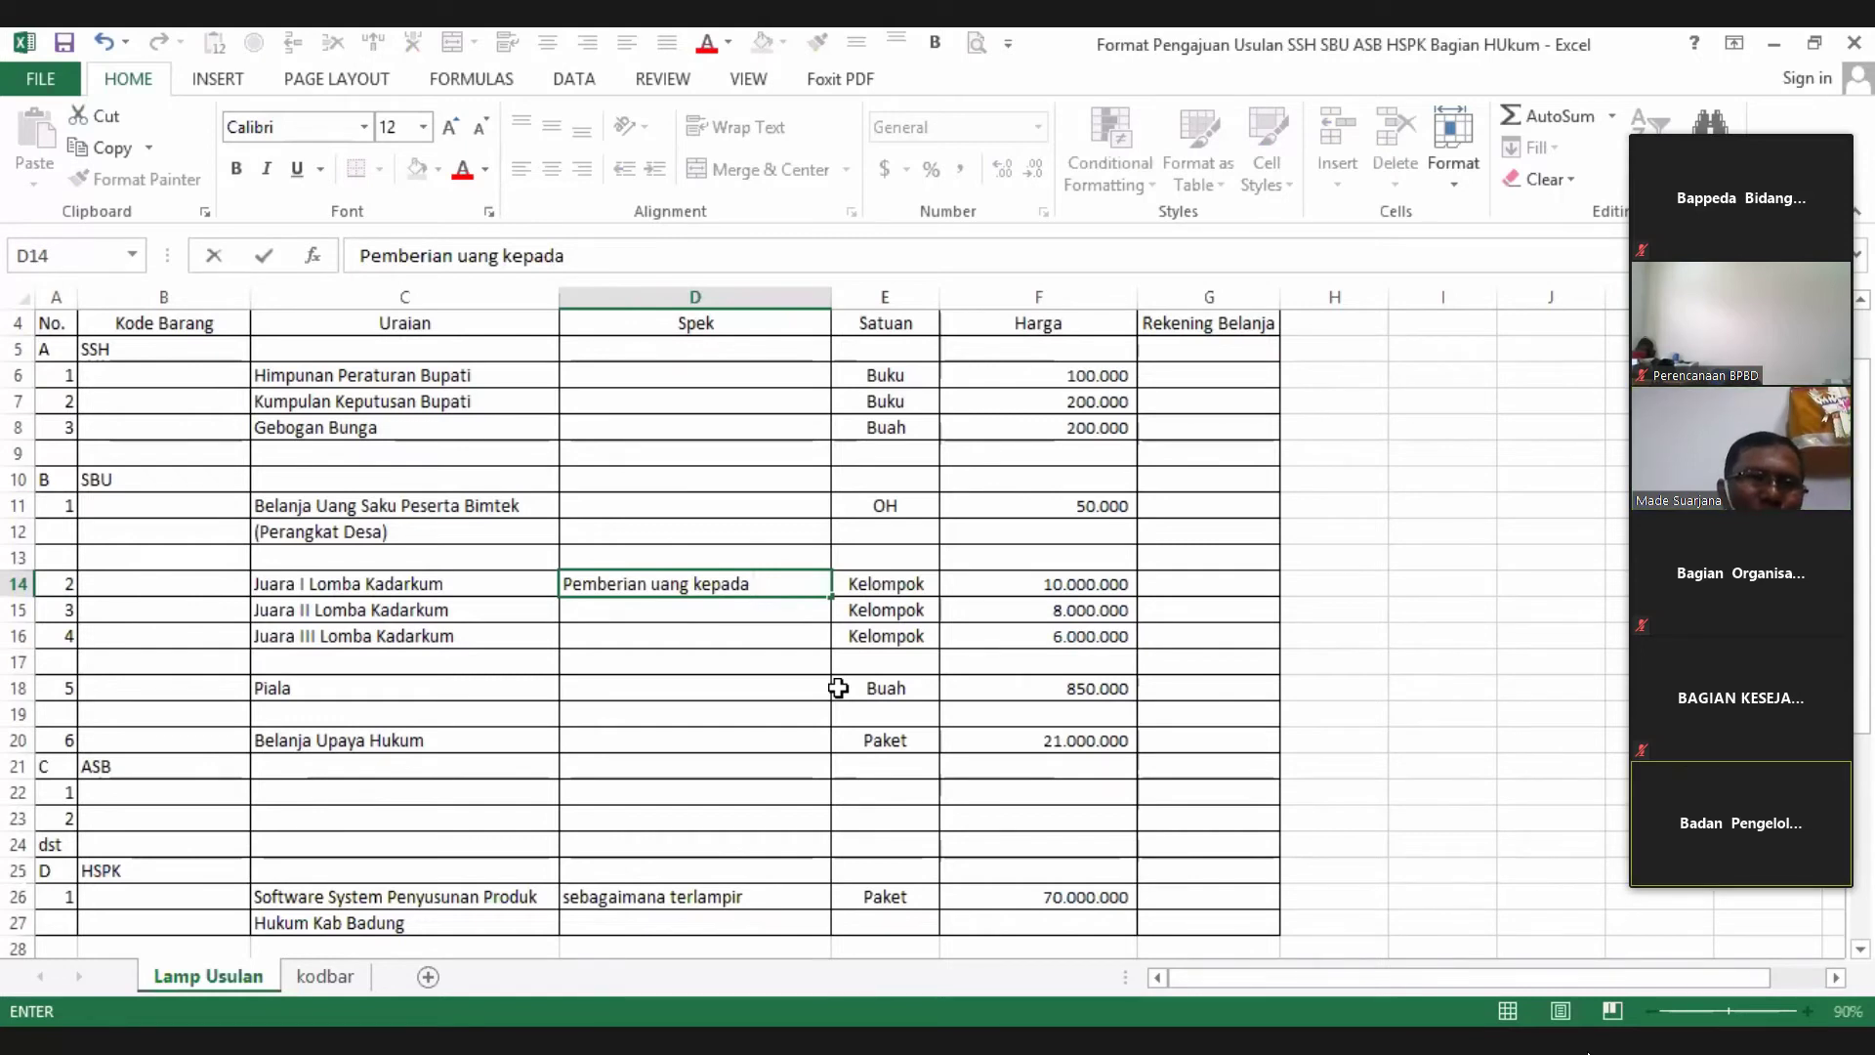
pyautogui.write('l')
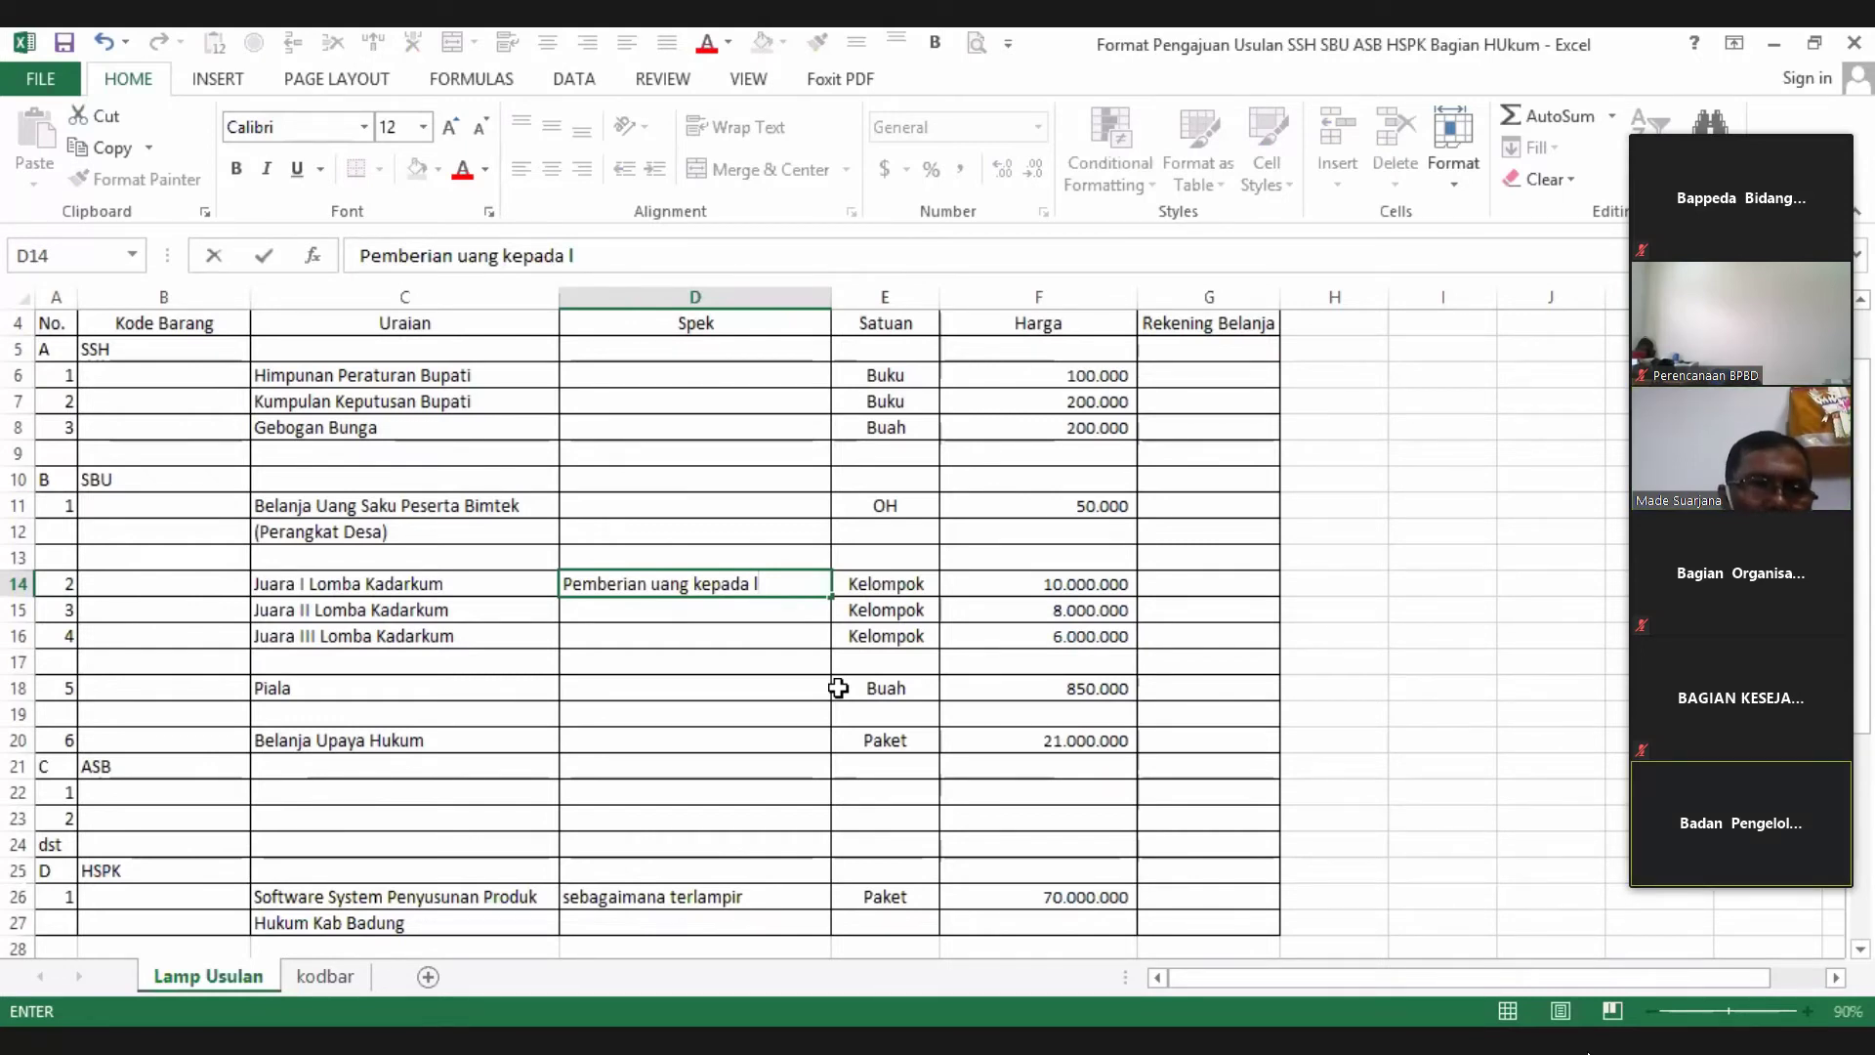
pyautogui.write('o')
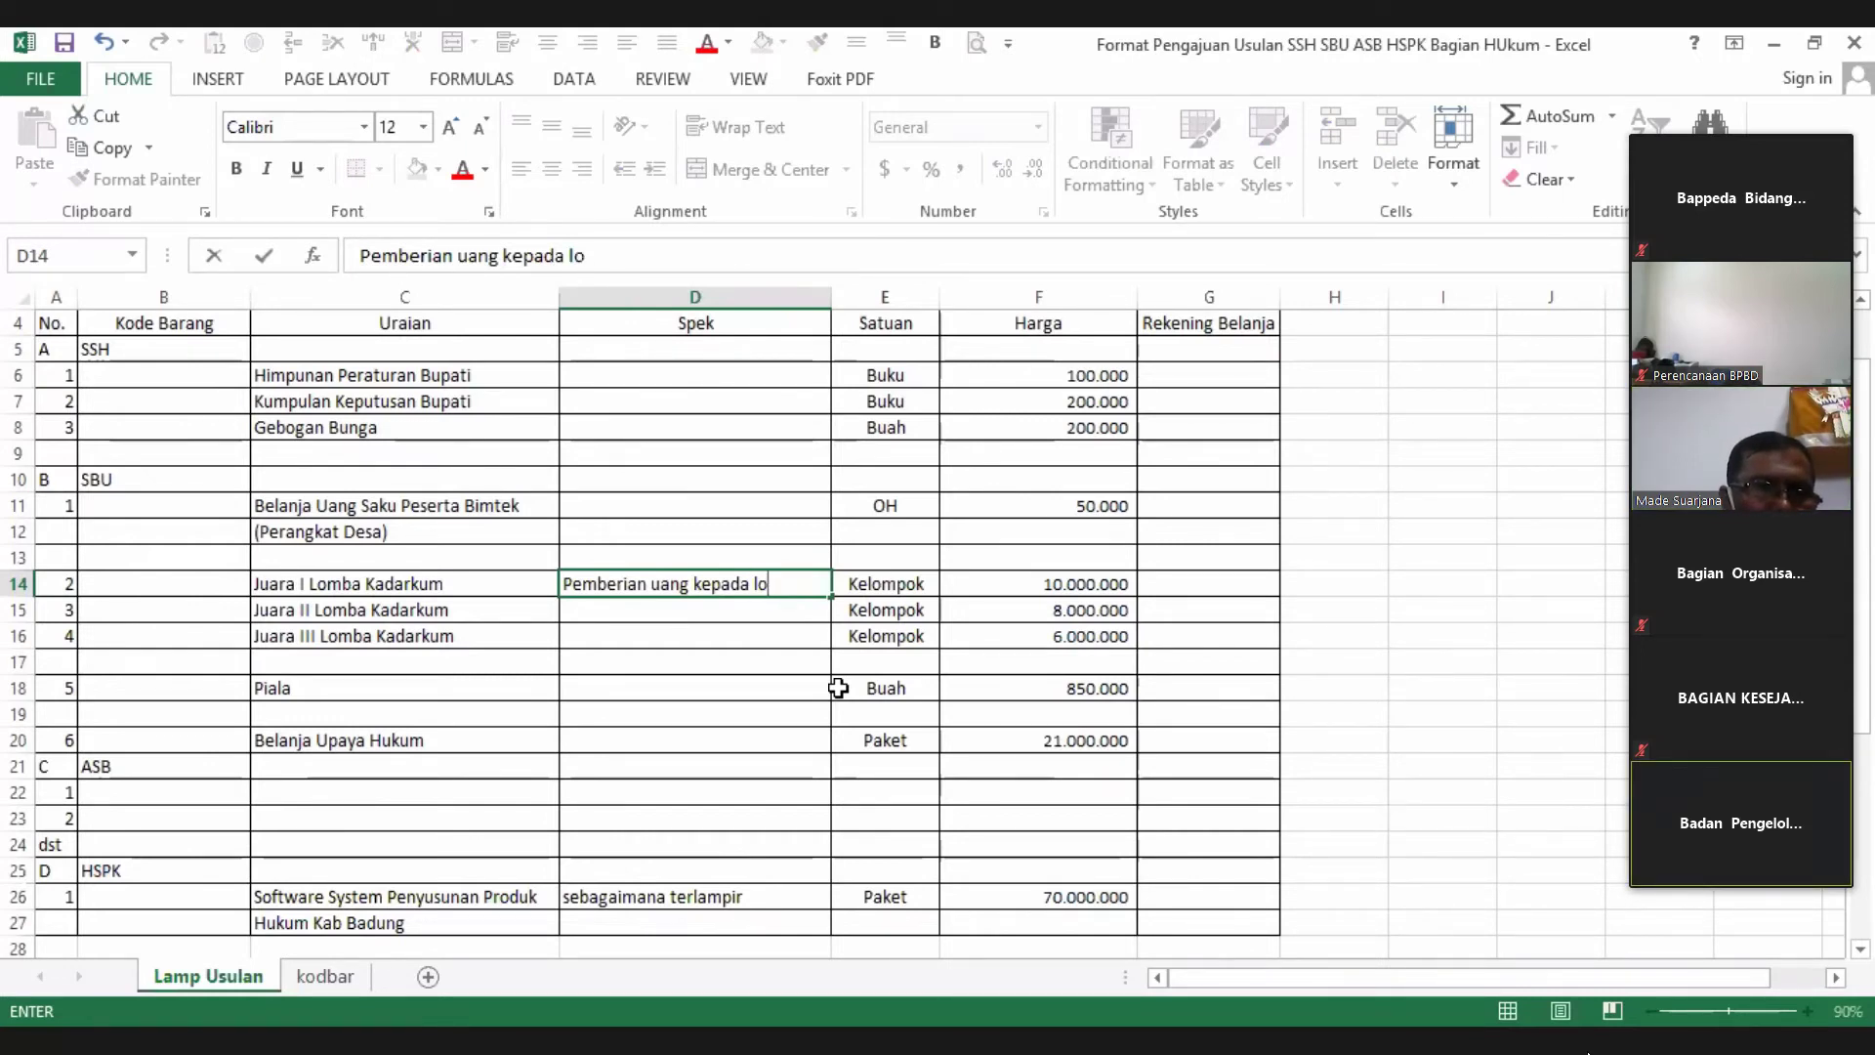
pyautogui.press('BackSpace')
pyautogui.press('BackSpace')
pyautogui.write('pemenang')
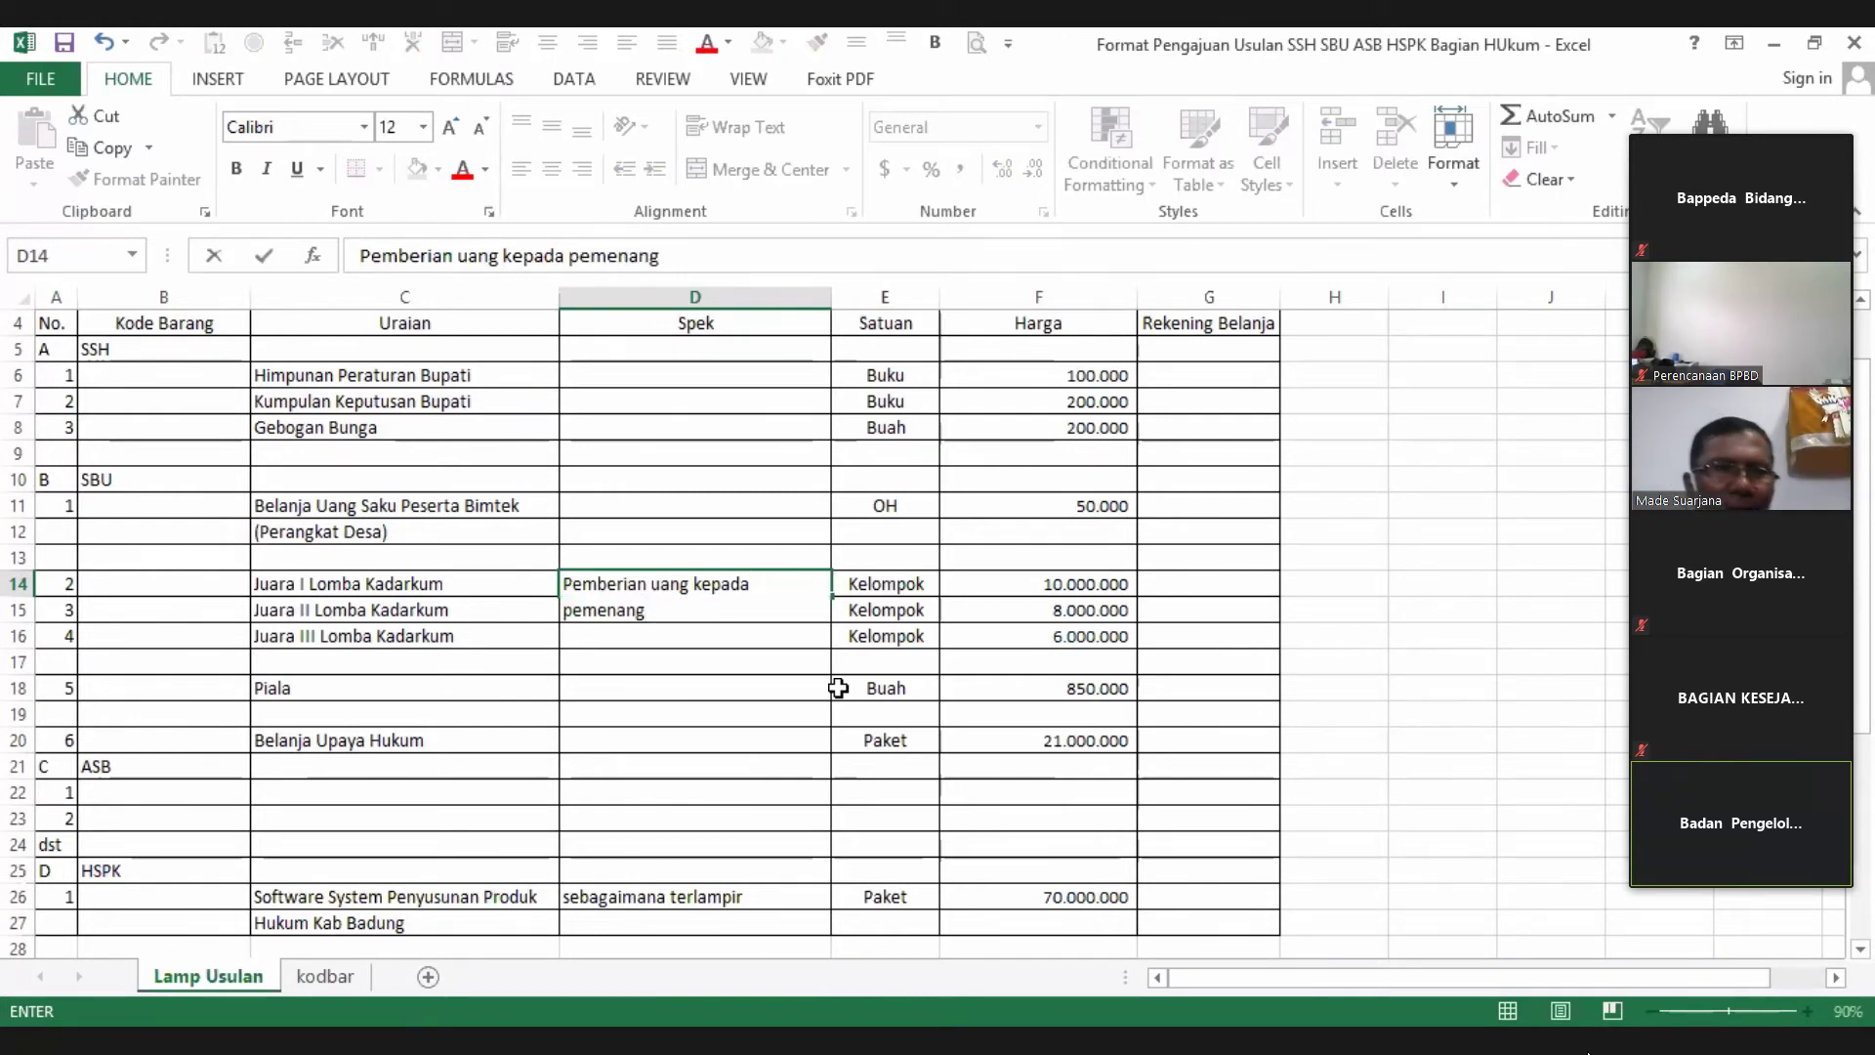
pyautogui.write(' lomba')
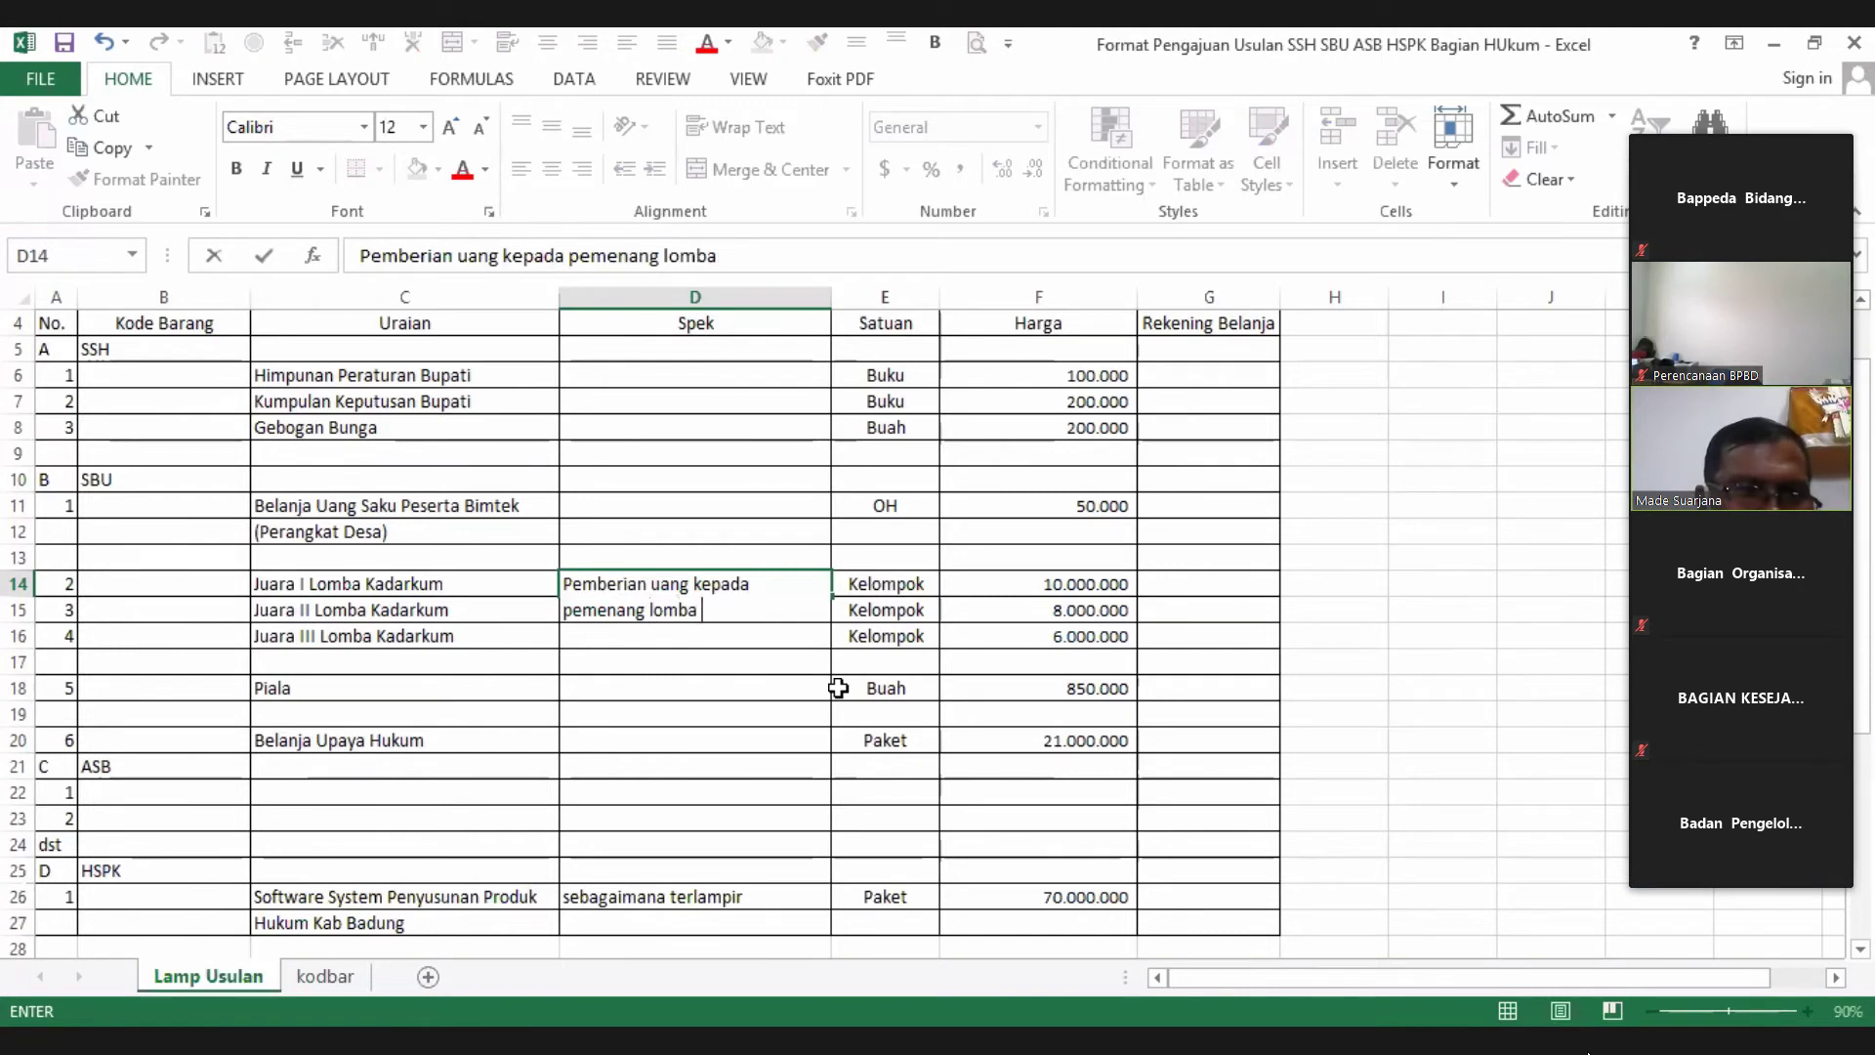
pyautogui.write(' kadarkum')
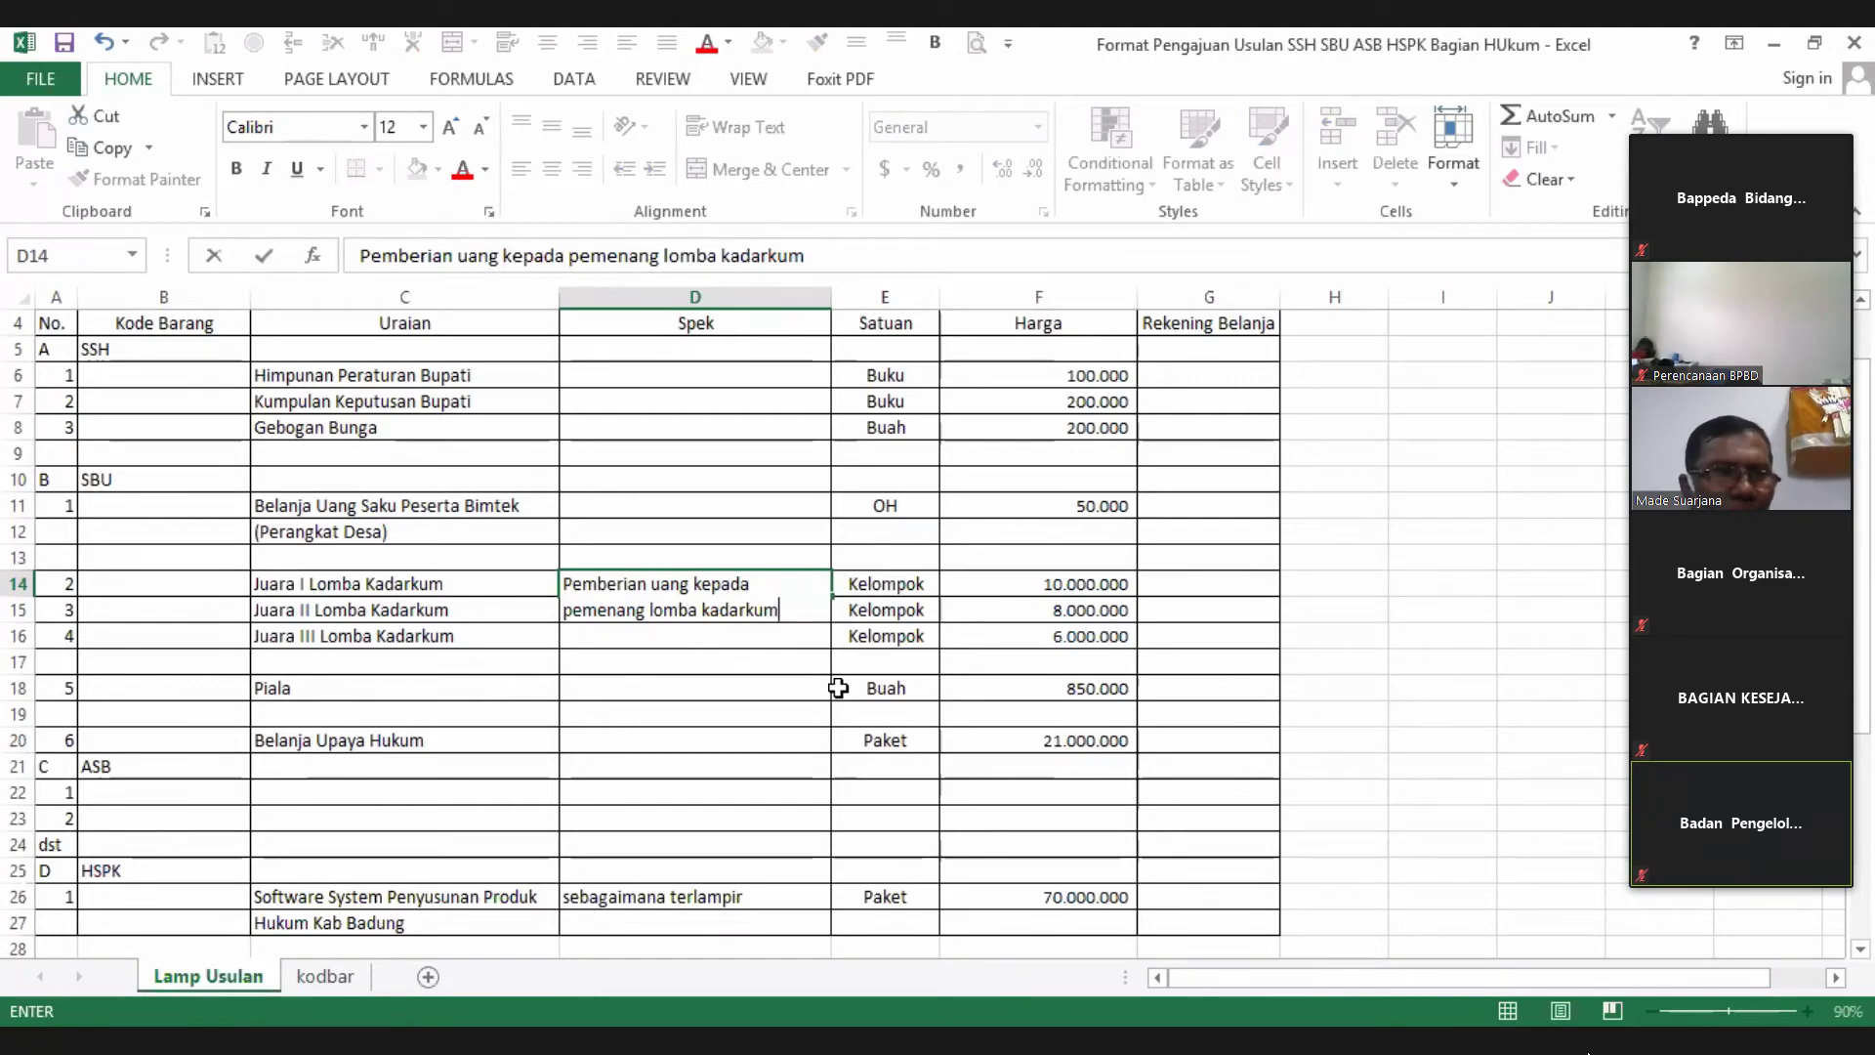
pyautogui.moveTo(838, 687); pyautogui.dragTo(818, 677)
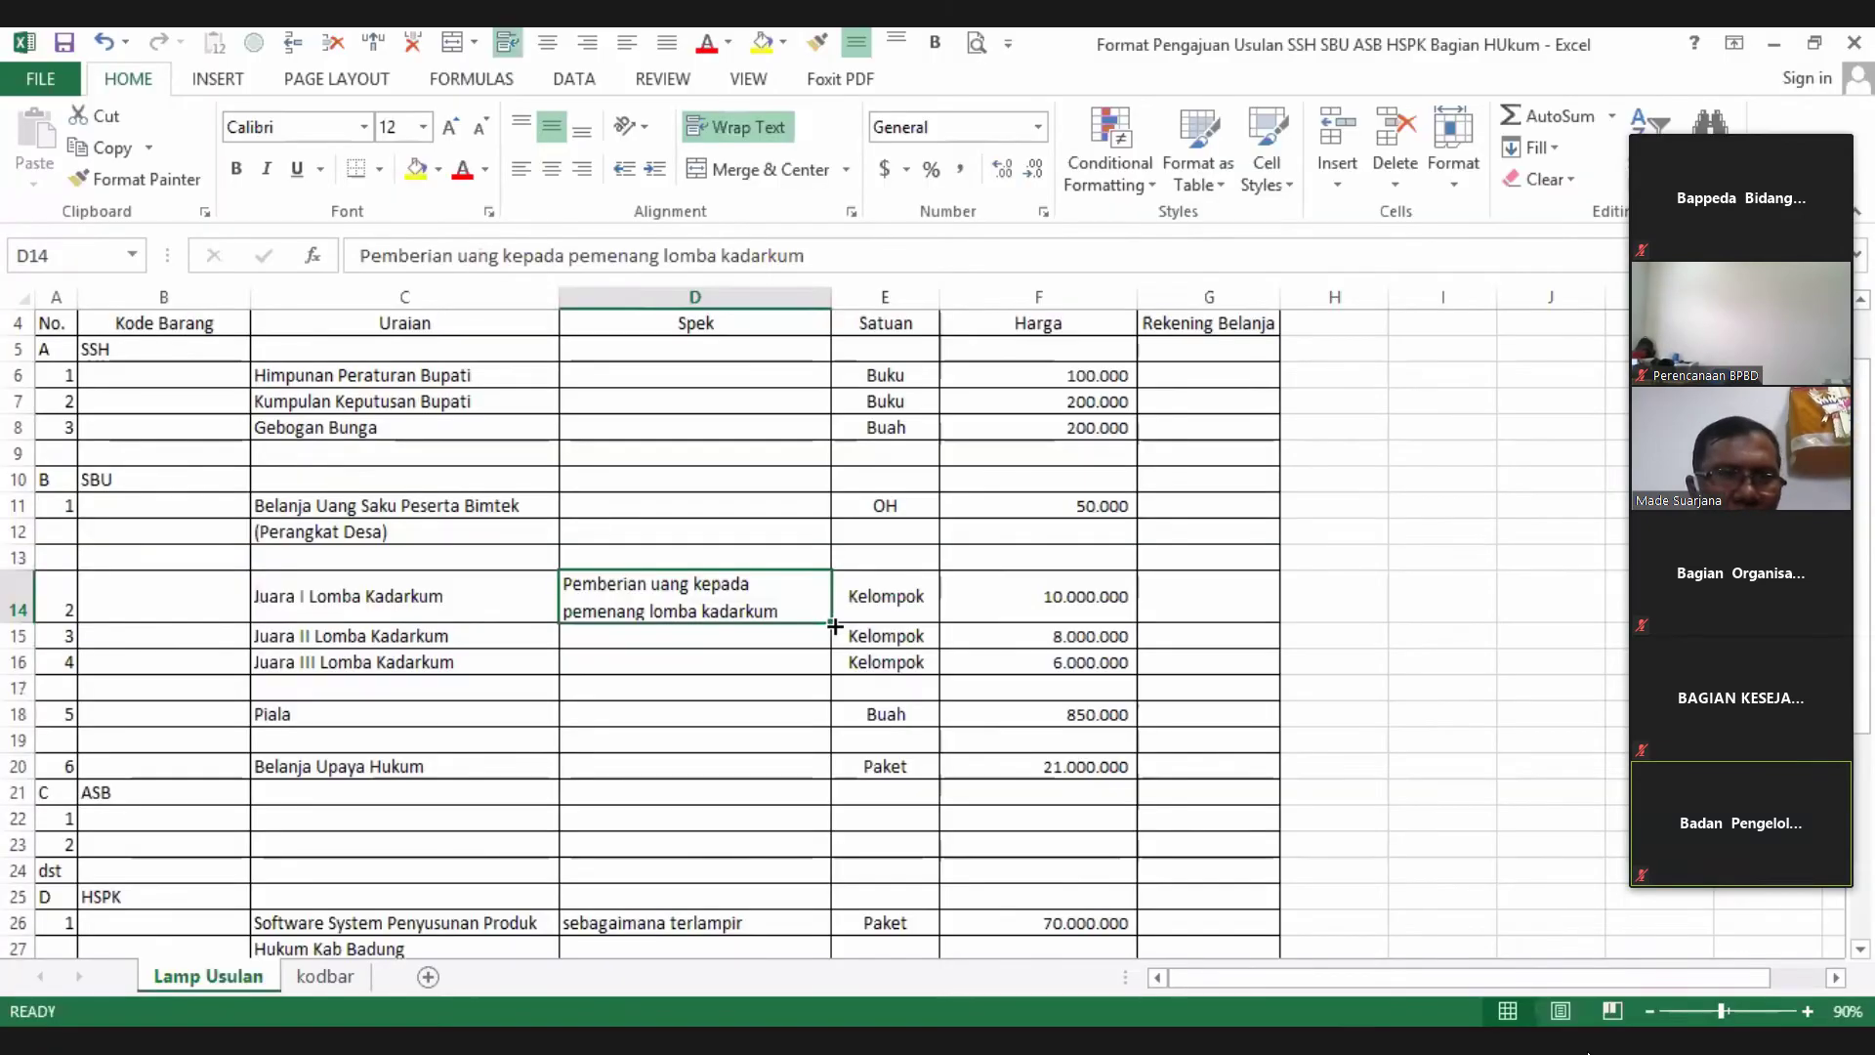
pyautogui.moveTo(833, 636); pyautogui.dragTo(835, 671)
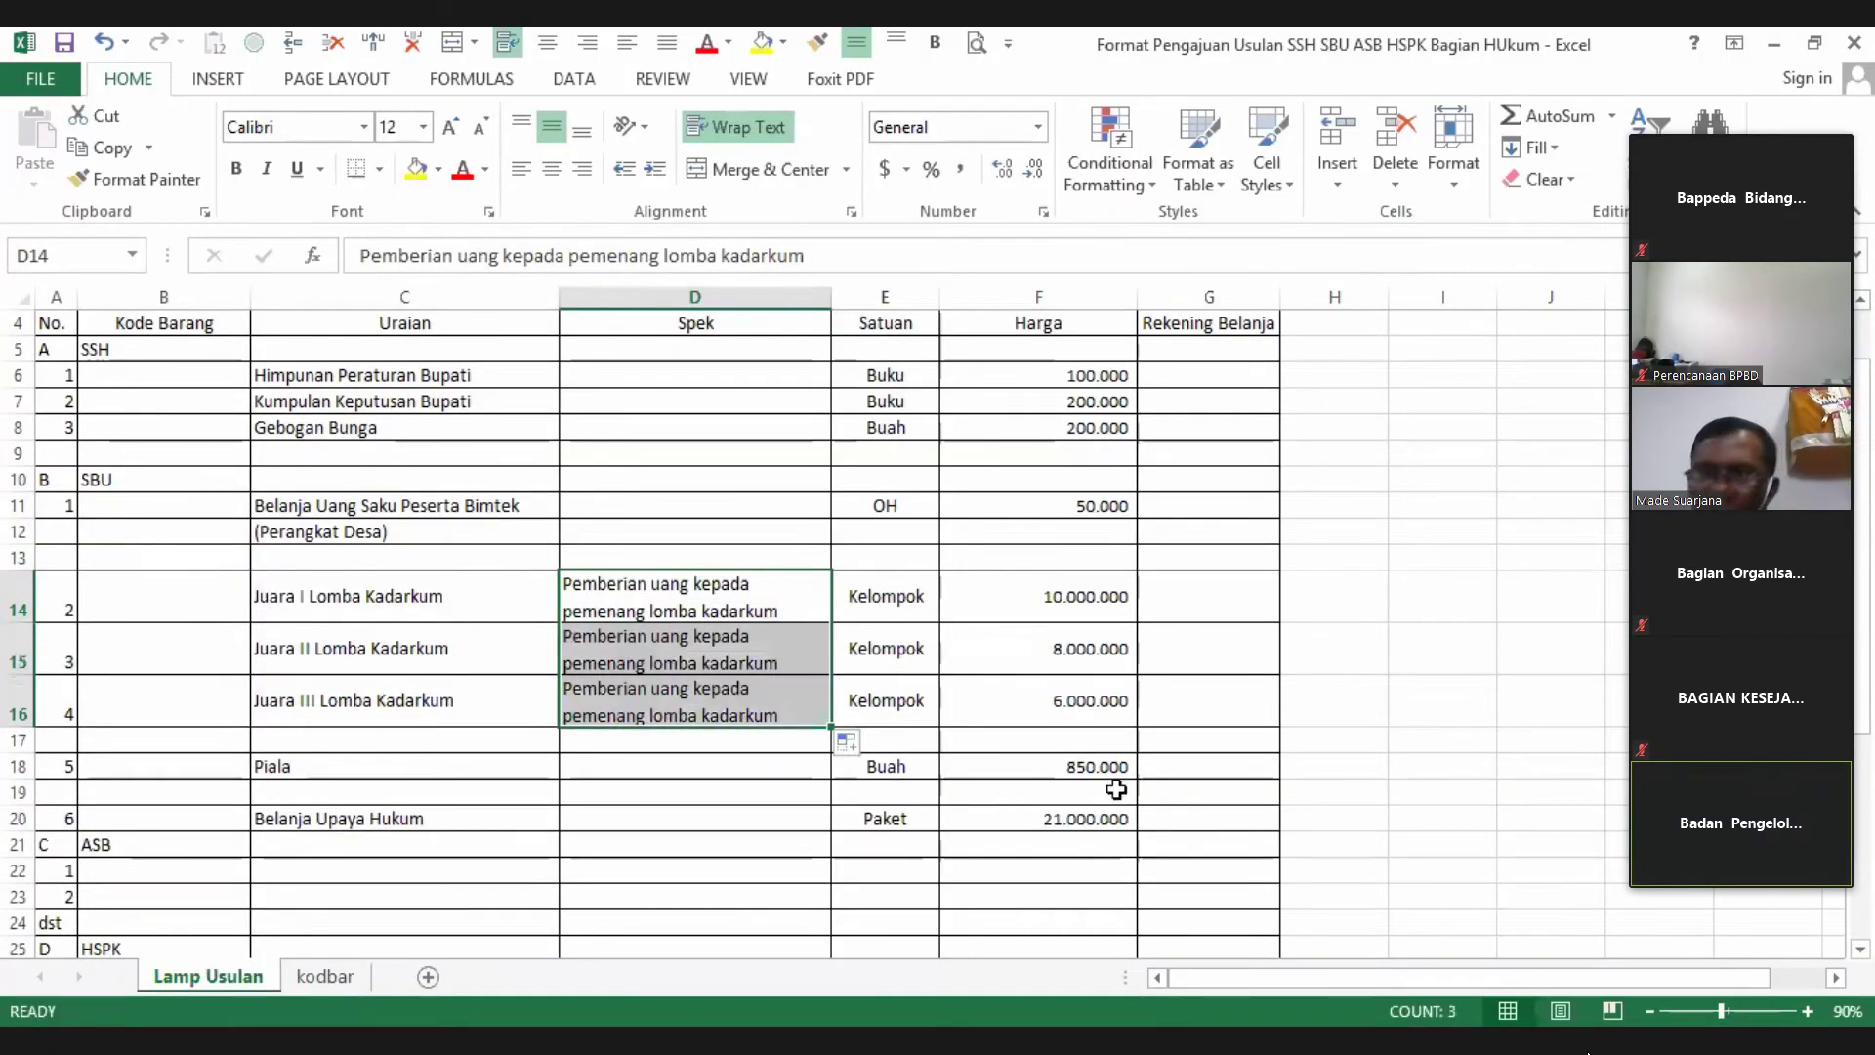
pyautogui.click(1154, 789)
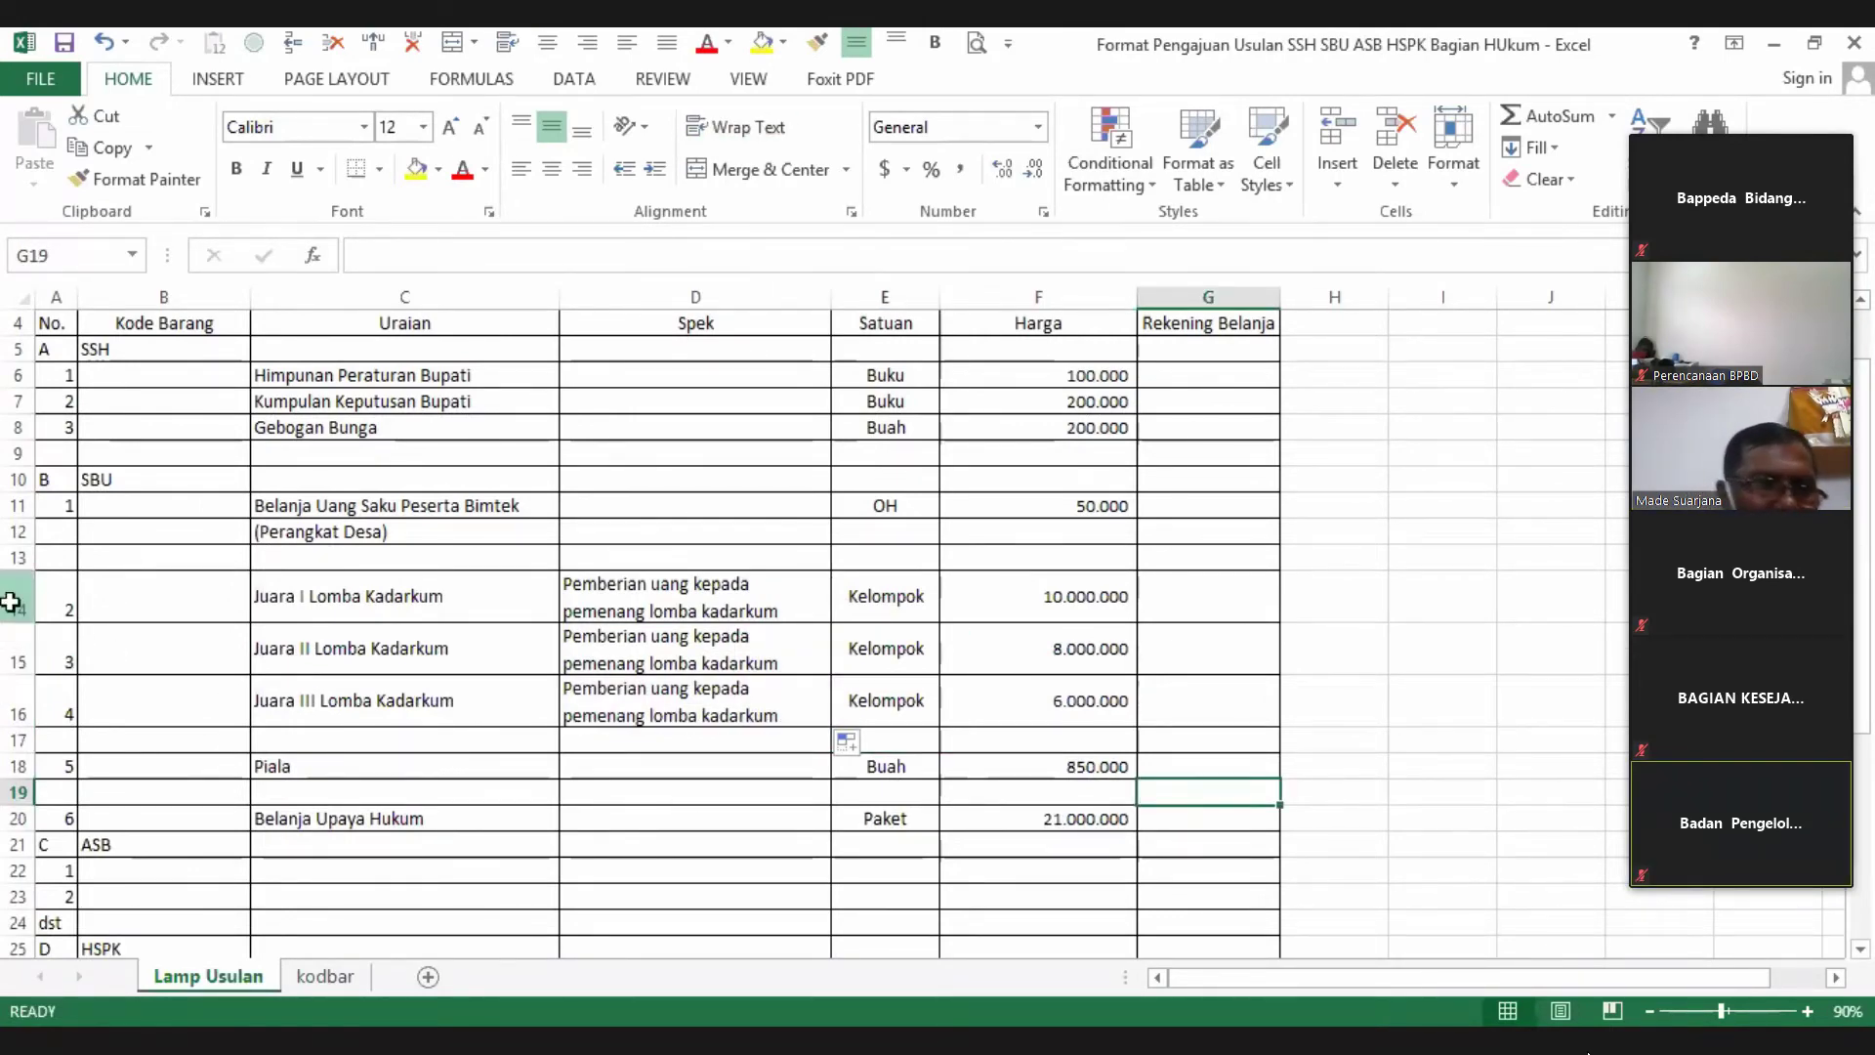
# - Highlight the whole Juara I, II and III Lomba Kadarkum rows in yellow and save the workbook
pyautogui.click(11, 602)
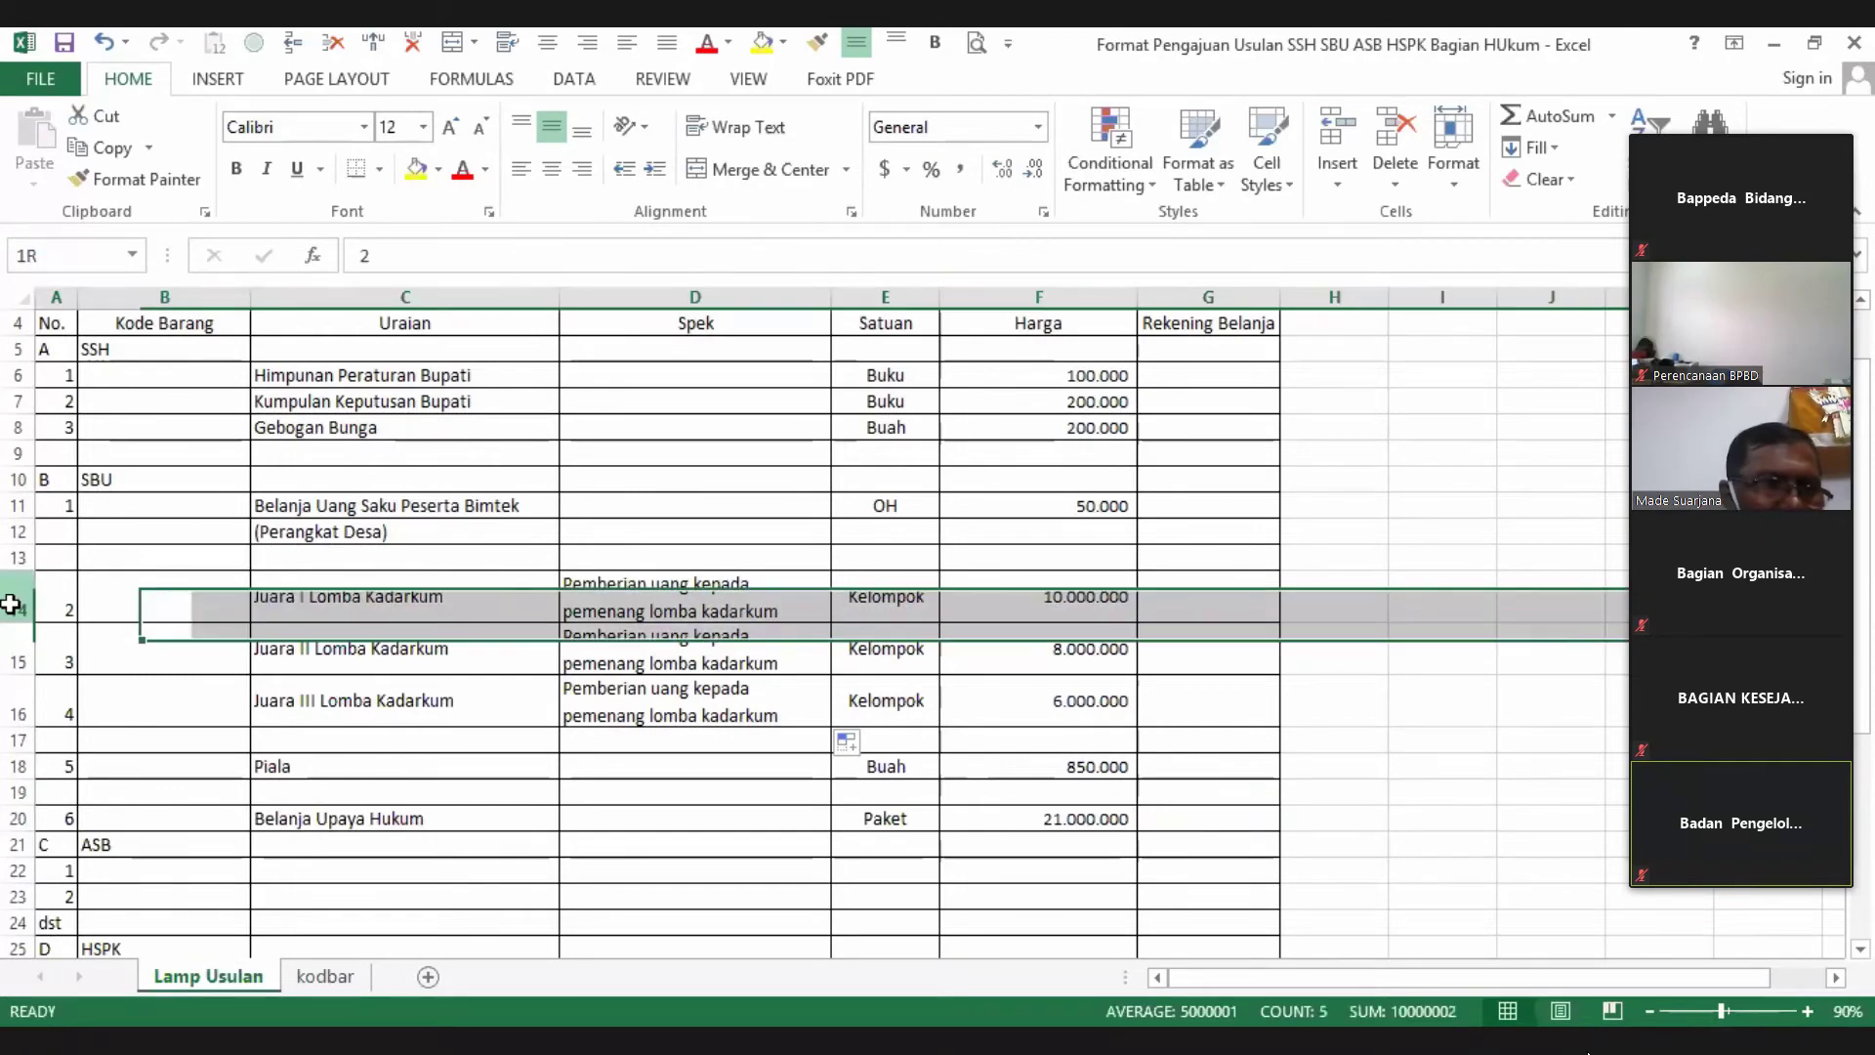
pyautogui.moveTo(11, 602); pyautogui.dragTo(11, 703)
pyautogui.click(416, 168)
pyautogui.click(976, 635)
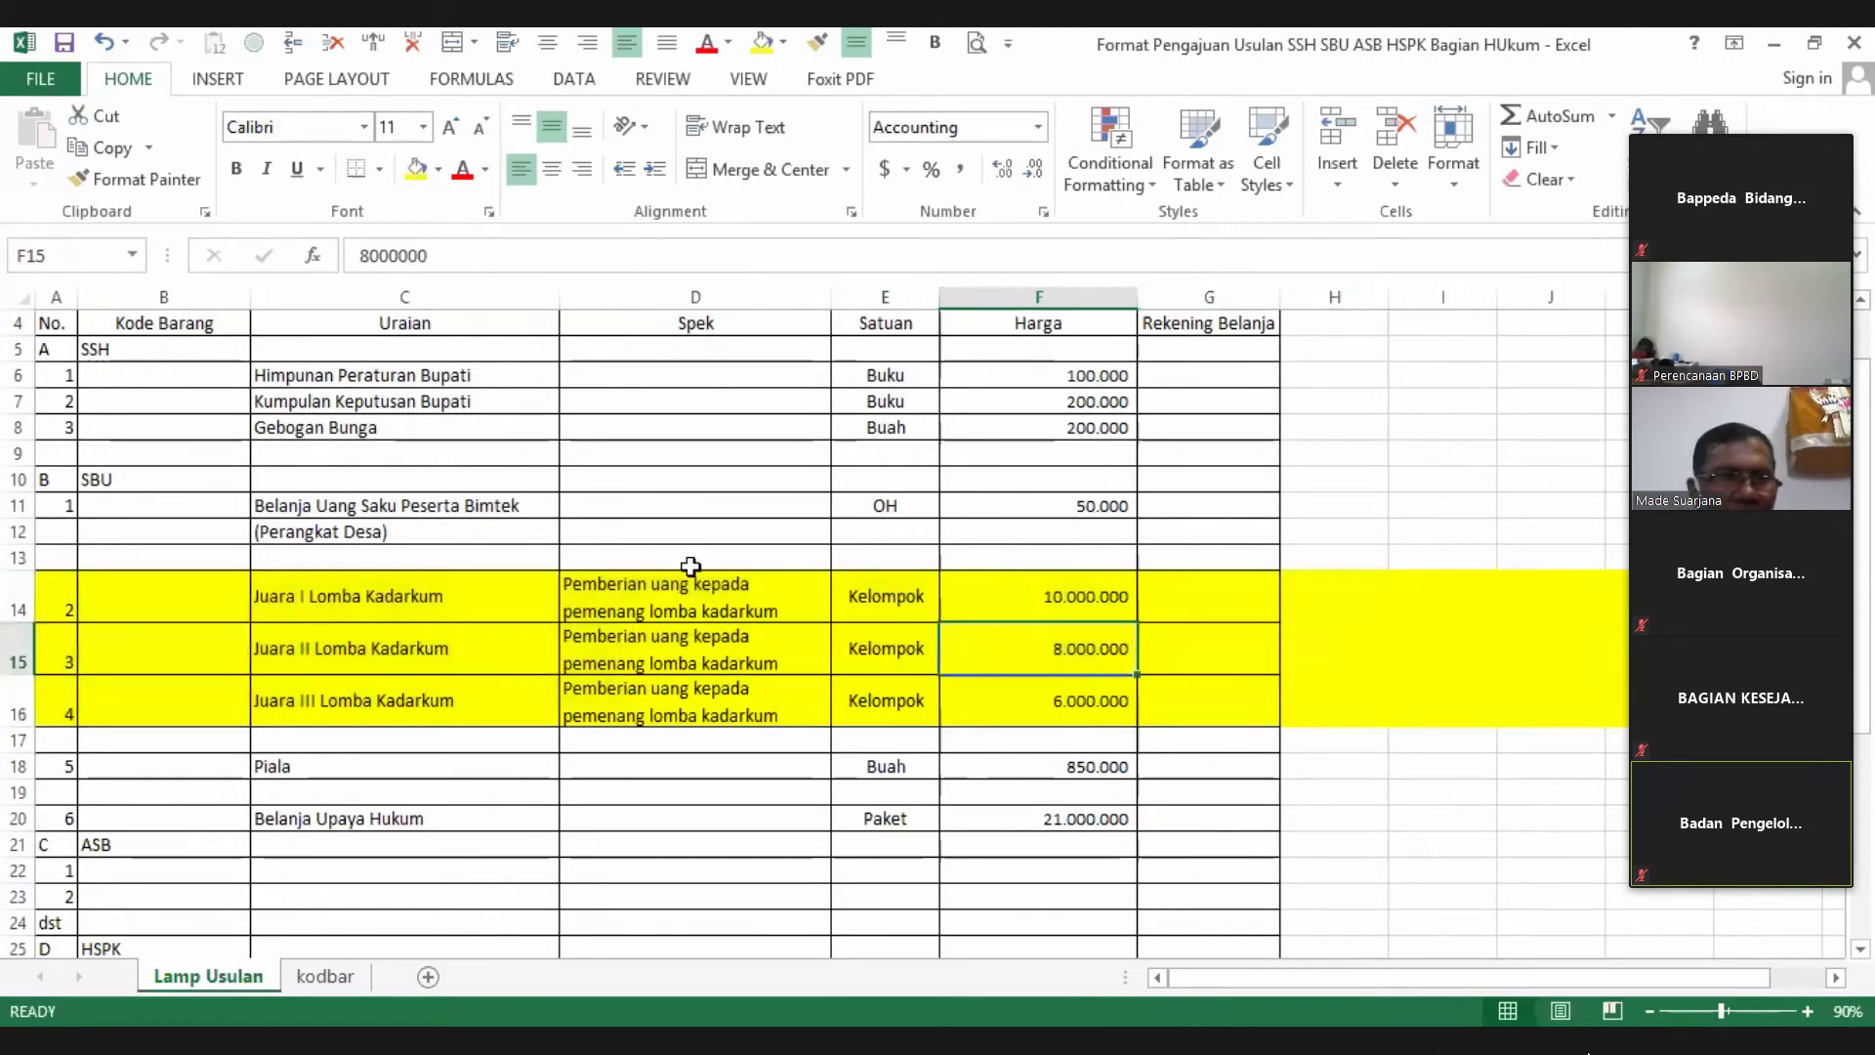
pyautogui.click(63, 42)
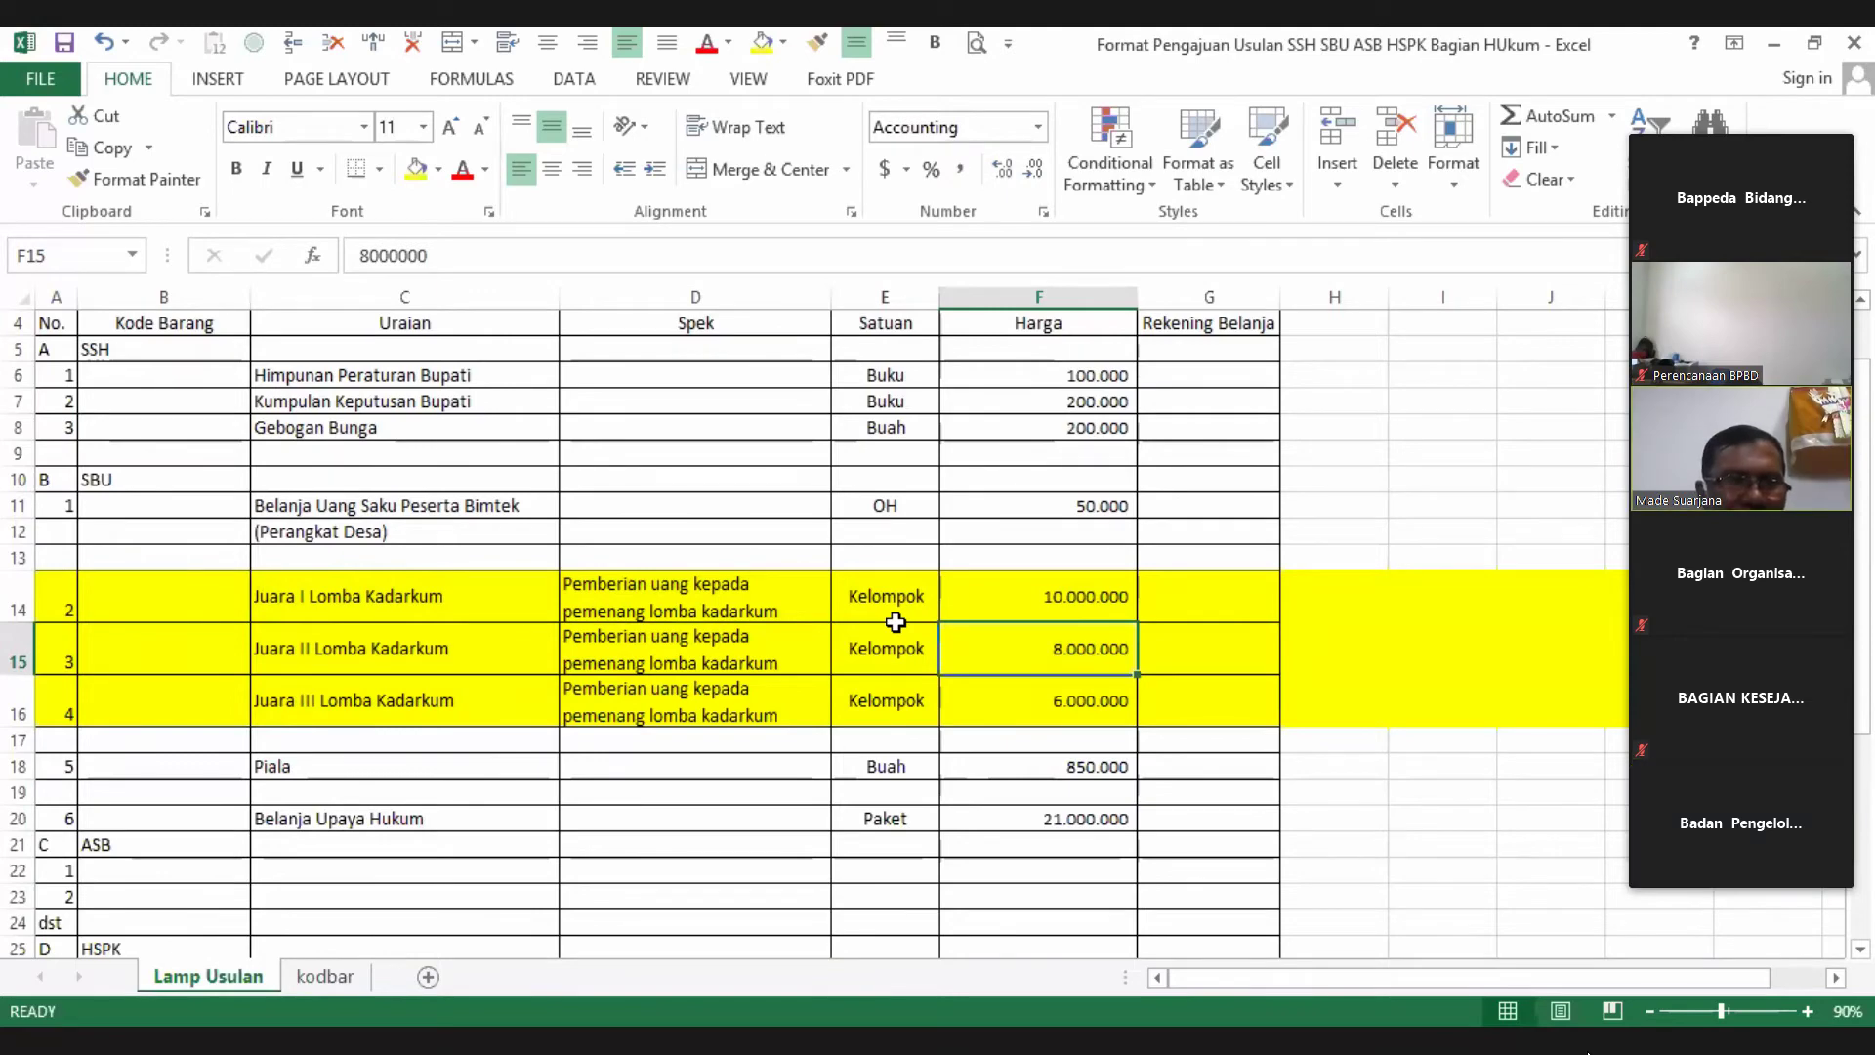
pyautogui.scroll(-2, 896, 622)
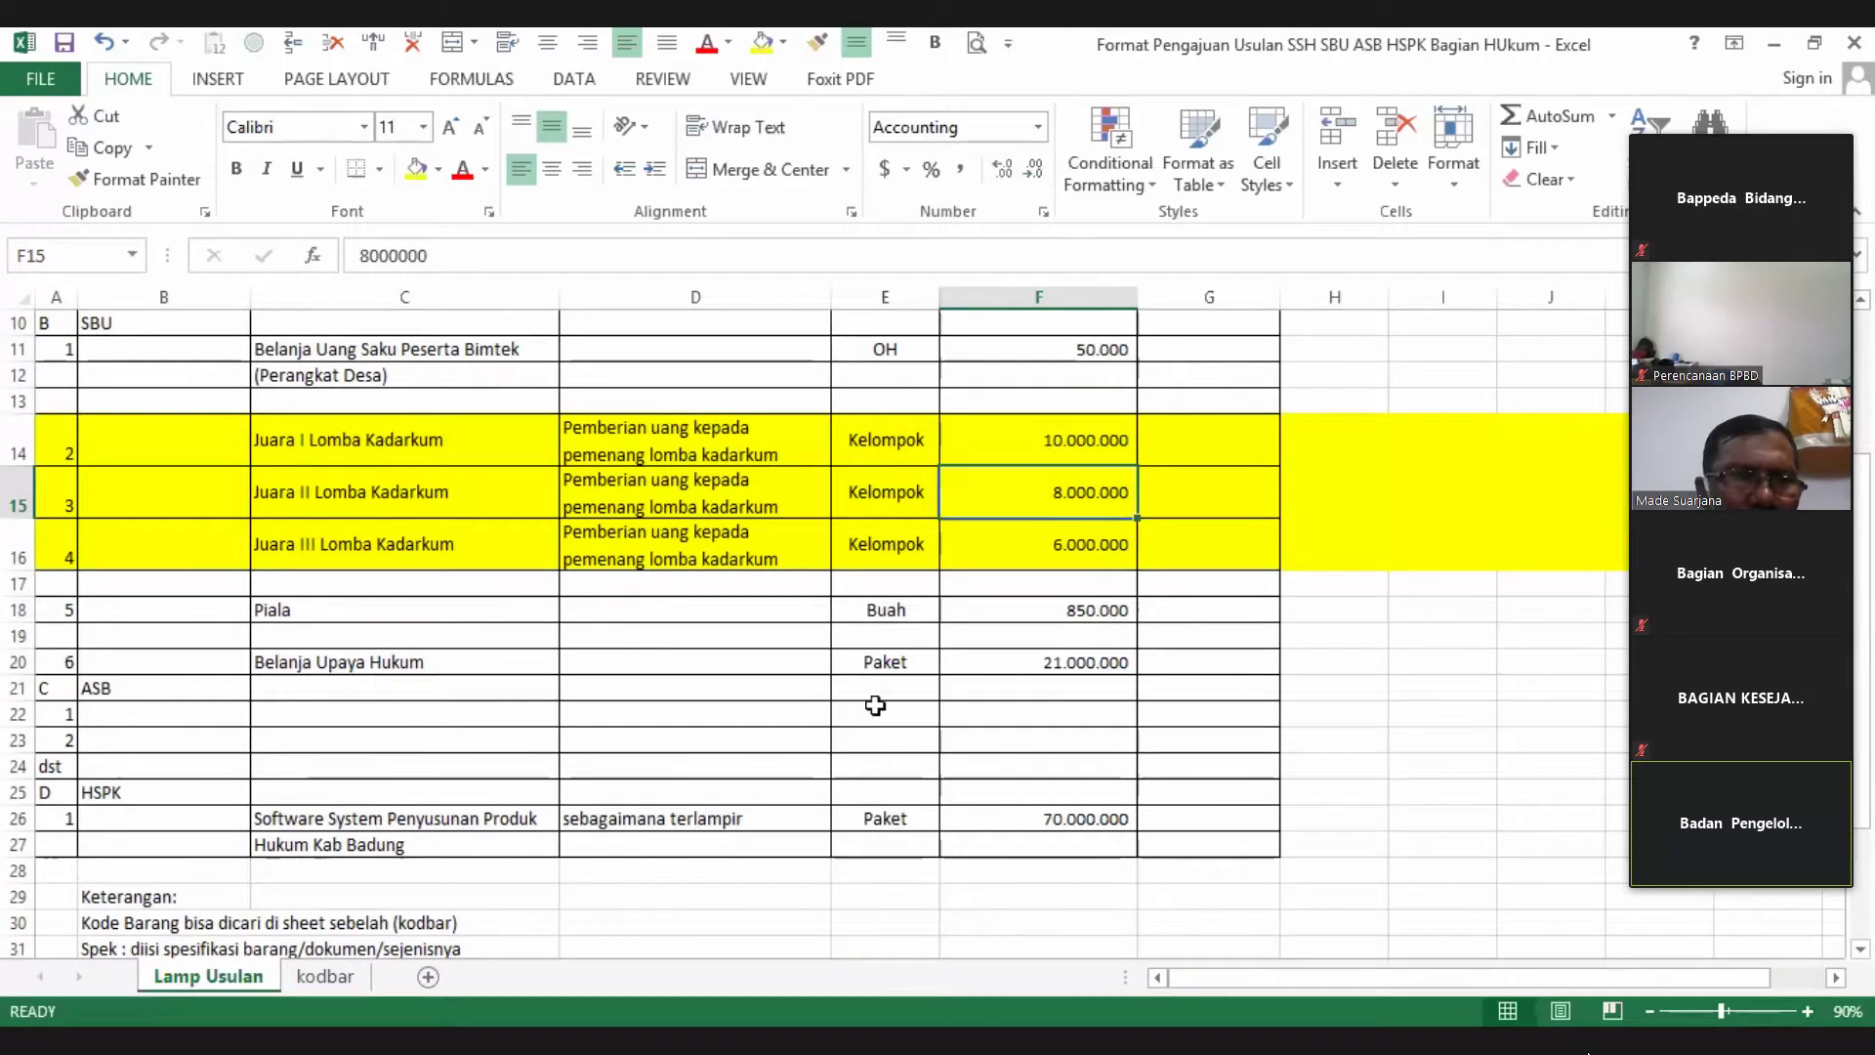
pyautogui.click(753, 688)
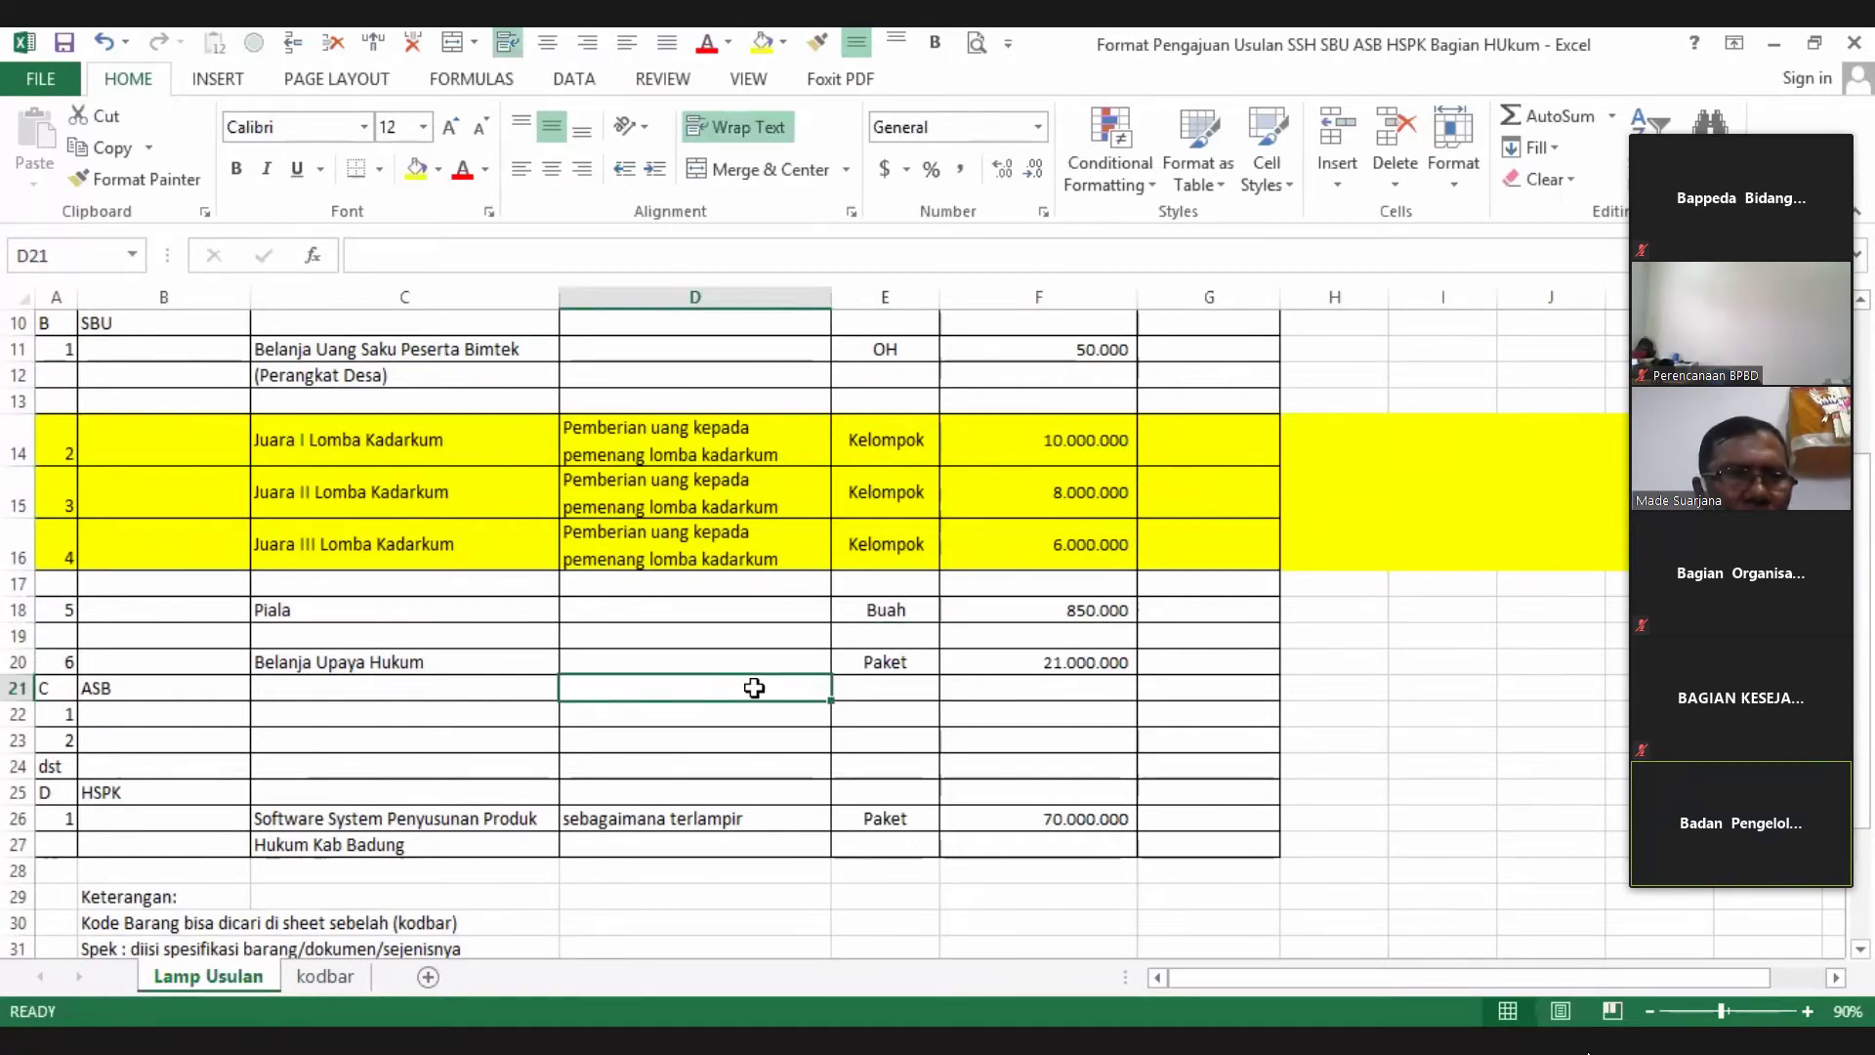
pyautogui.click(64, 44)
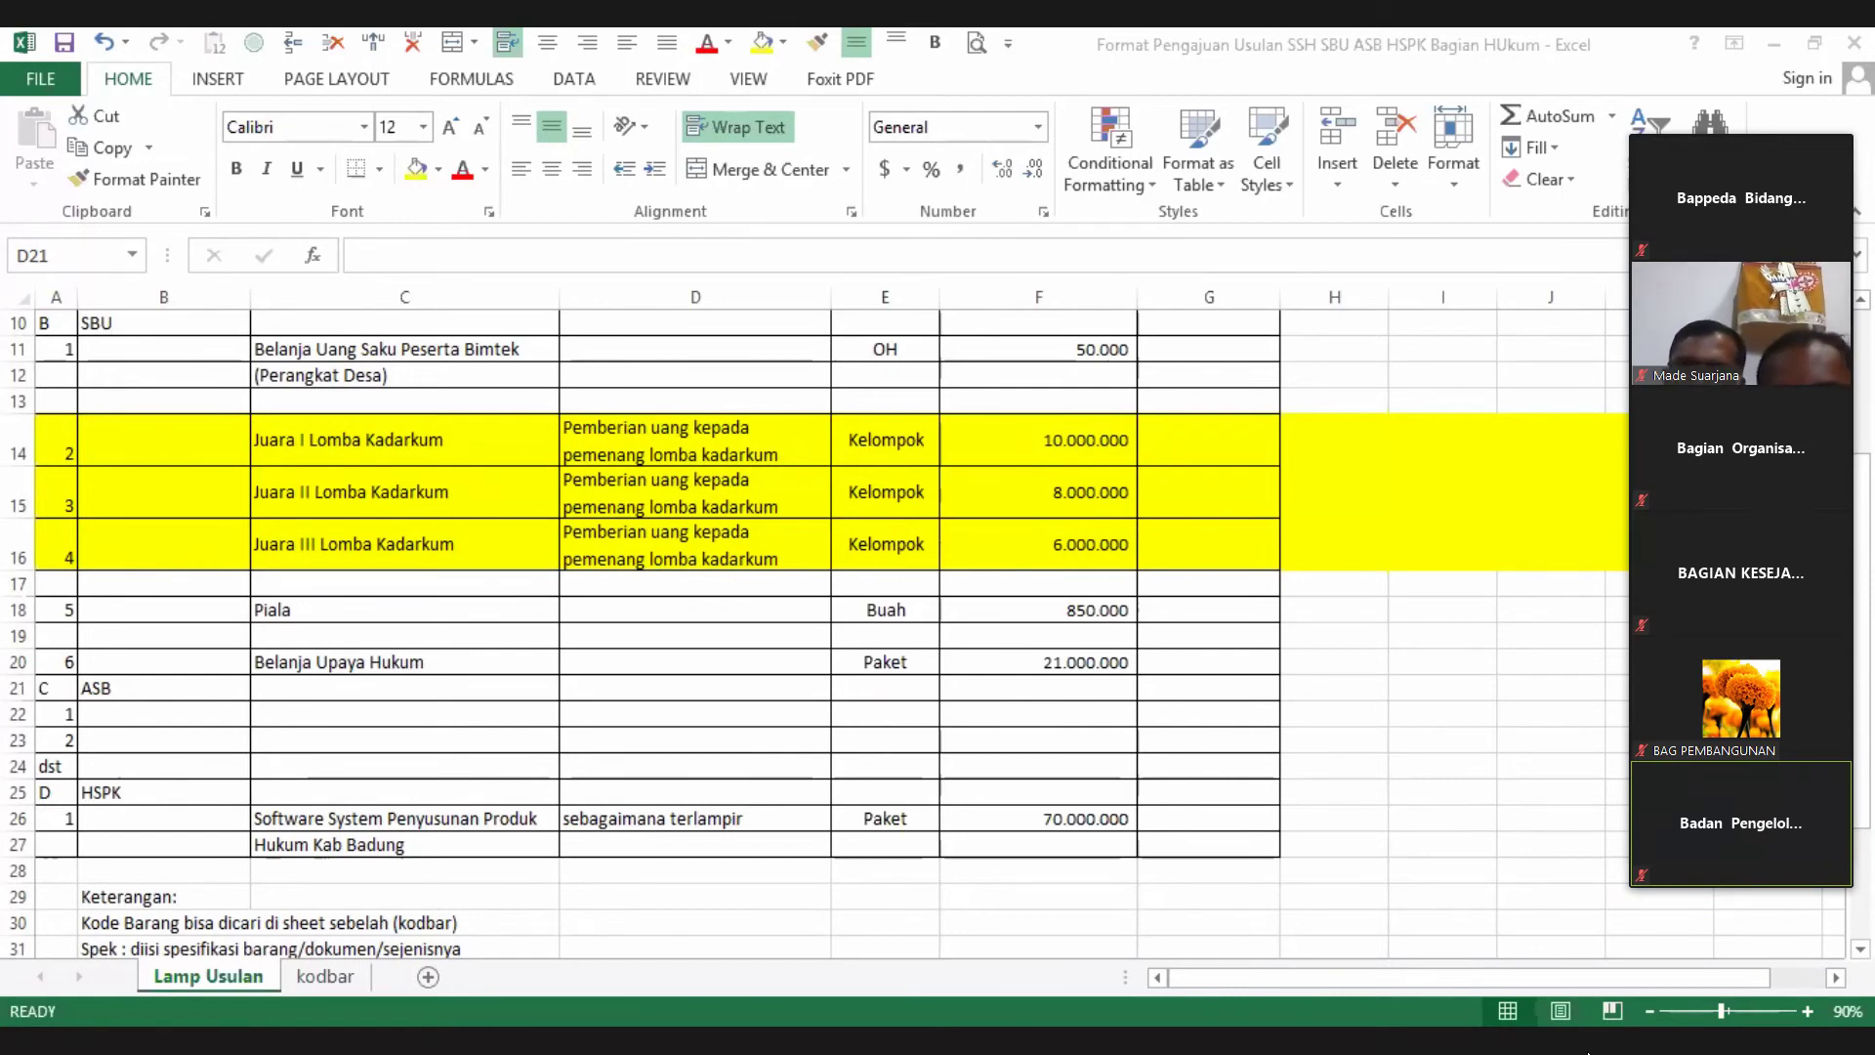
# - Switch to SIPD in the browser and look through the SSH components filtered by "lisen"
pyautogui.hotkey('alt', 'Tab')
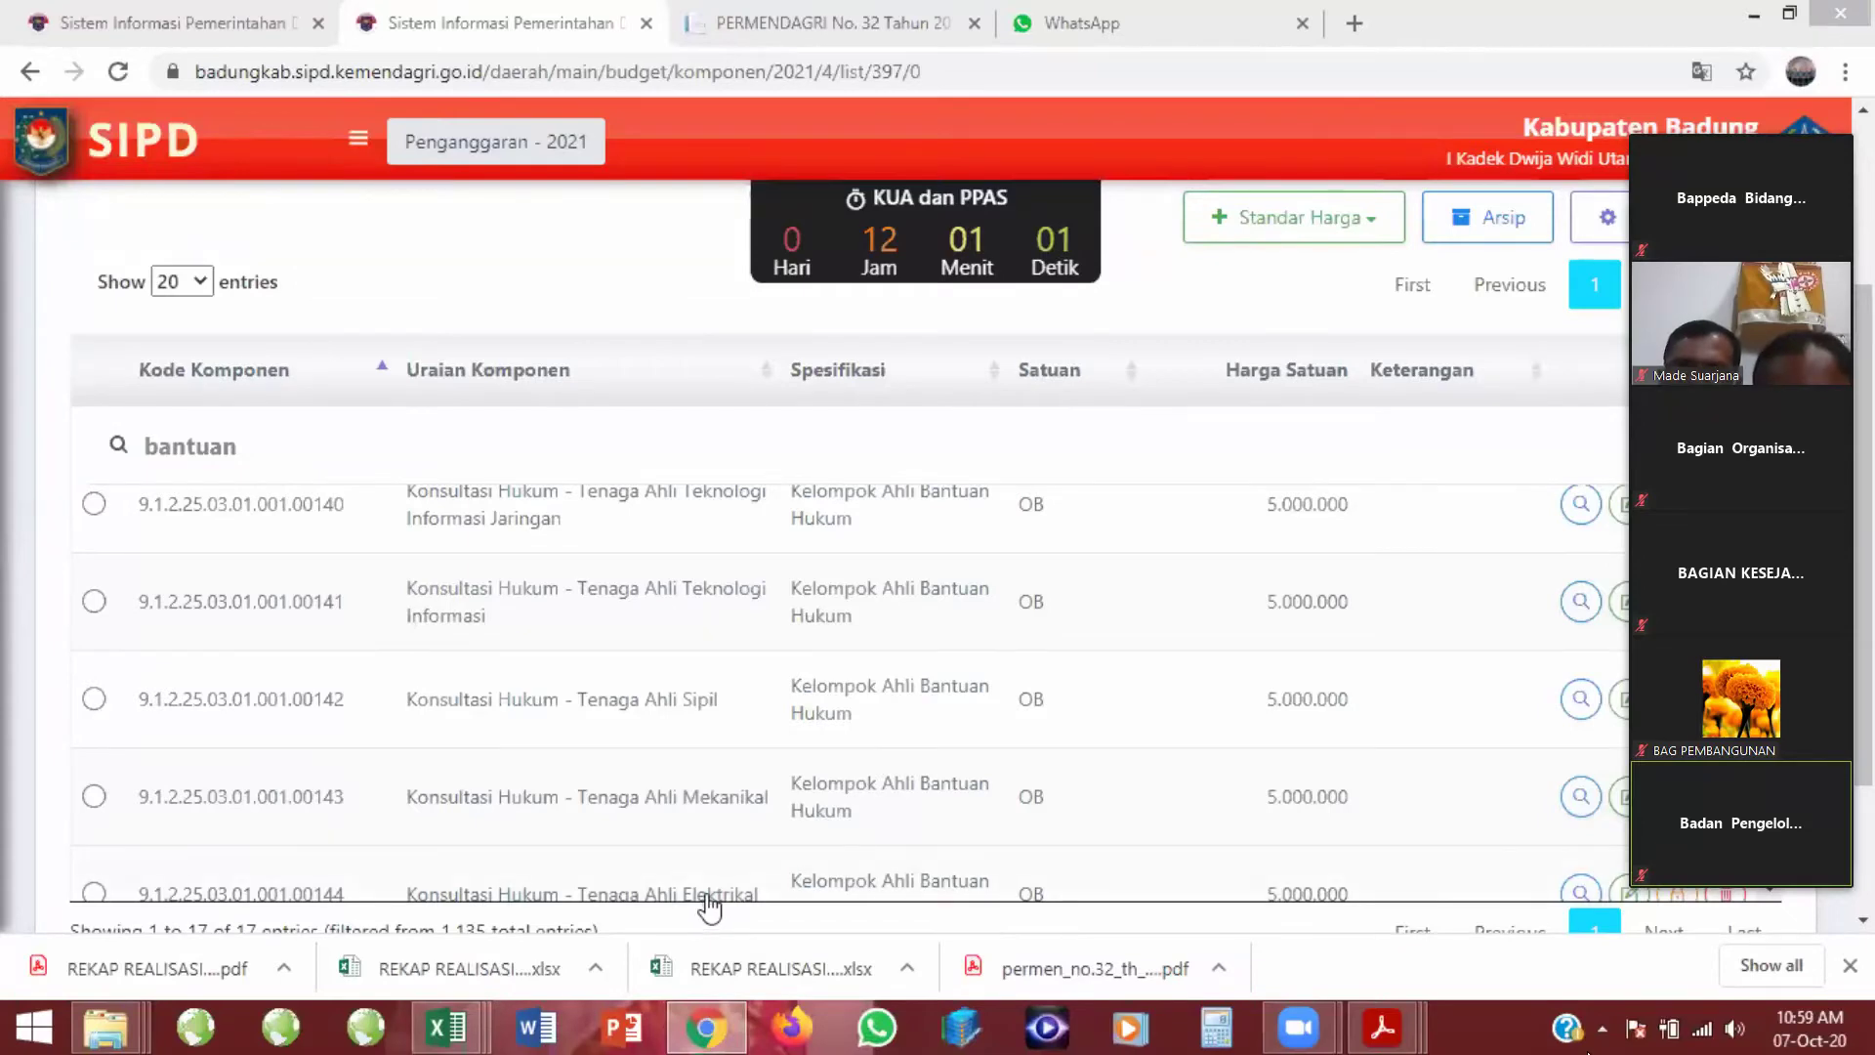
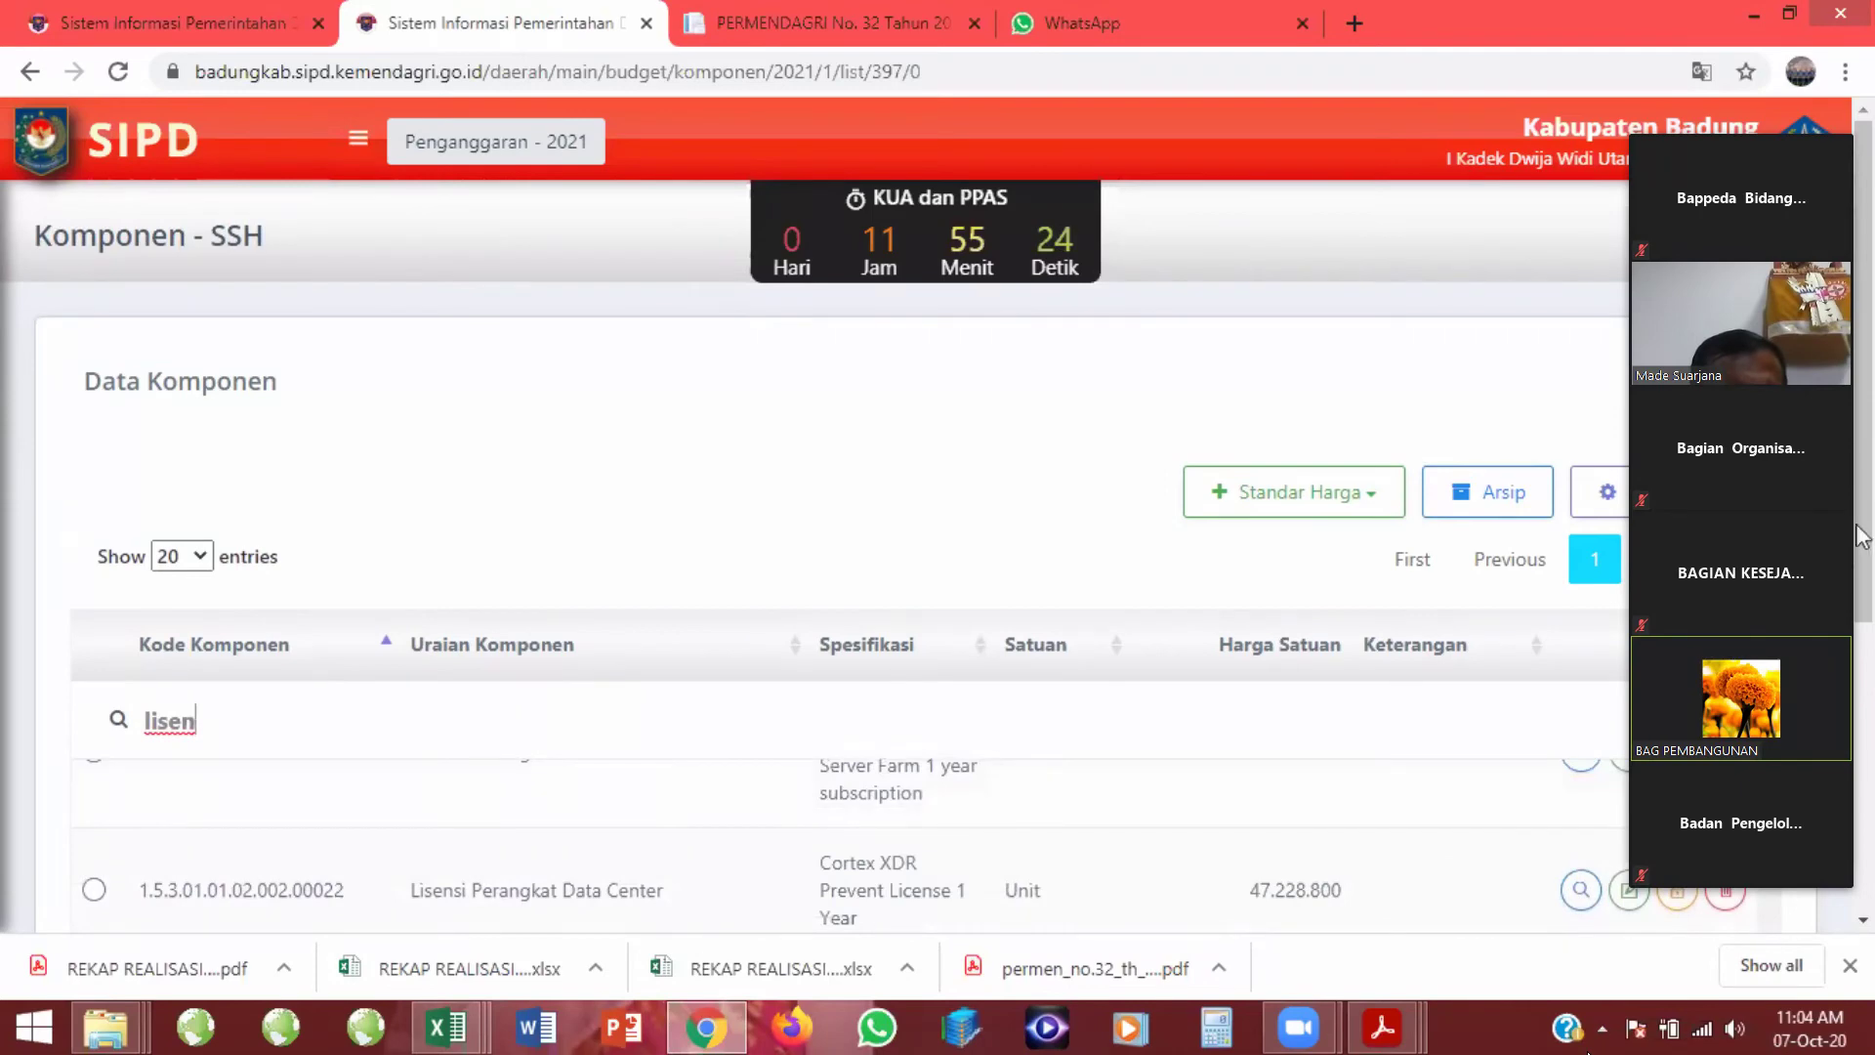
pyautogui.moveTo(1865, 535); pyautogui.dragTo(1866, 710)
pyautogui.scroll(3, 971, 720)
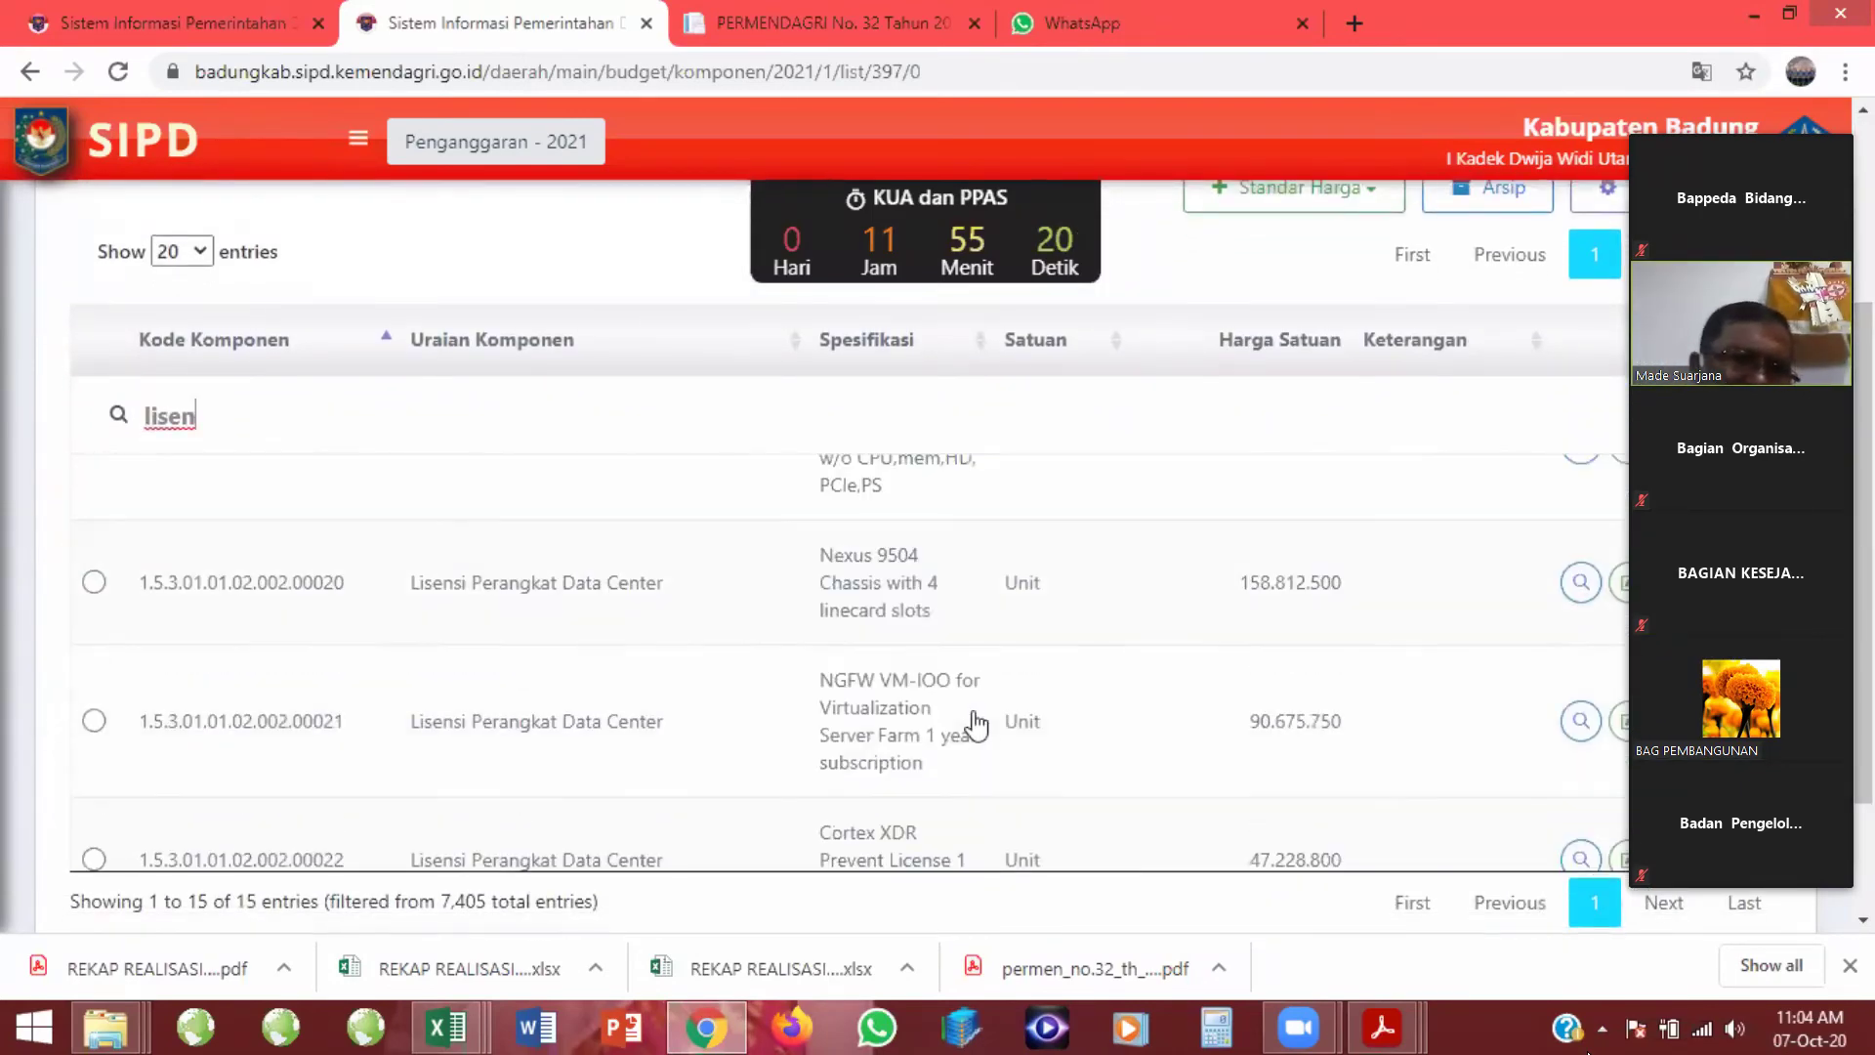
pyautogui.scroll(3, 974, 723)
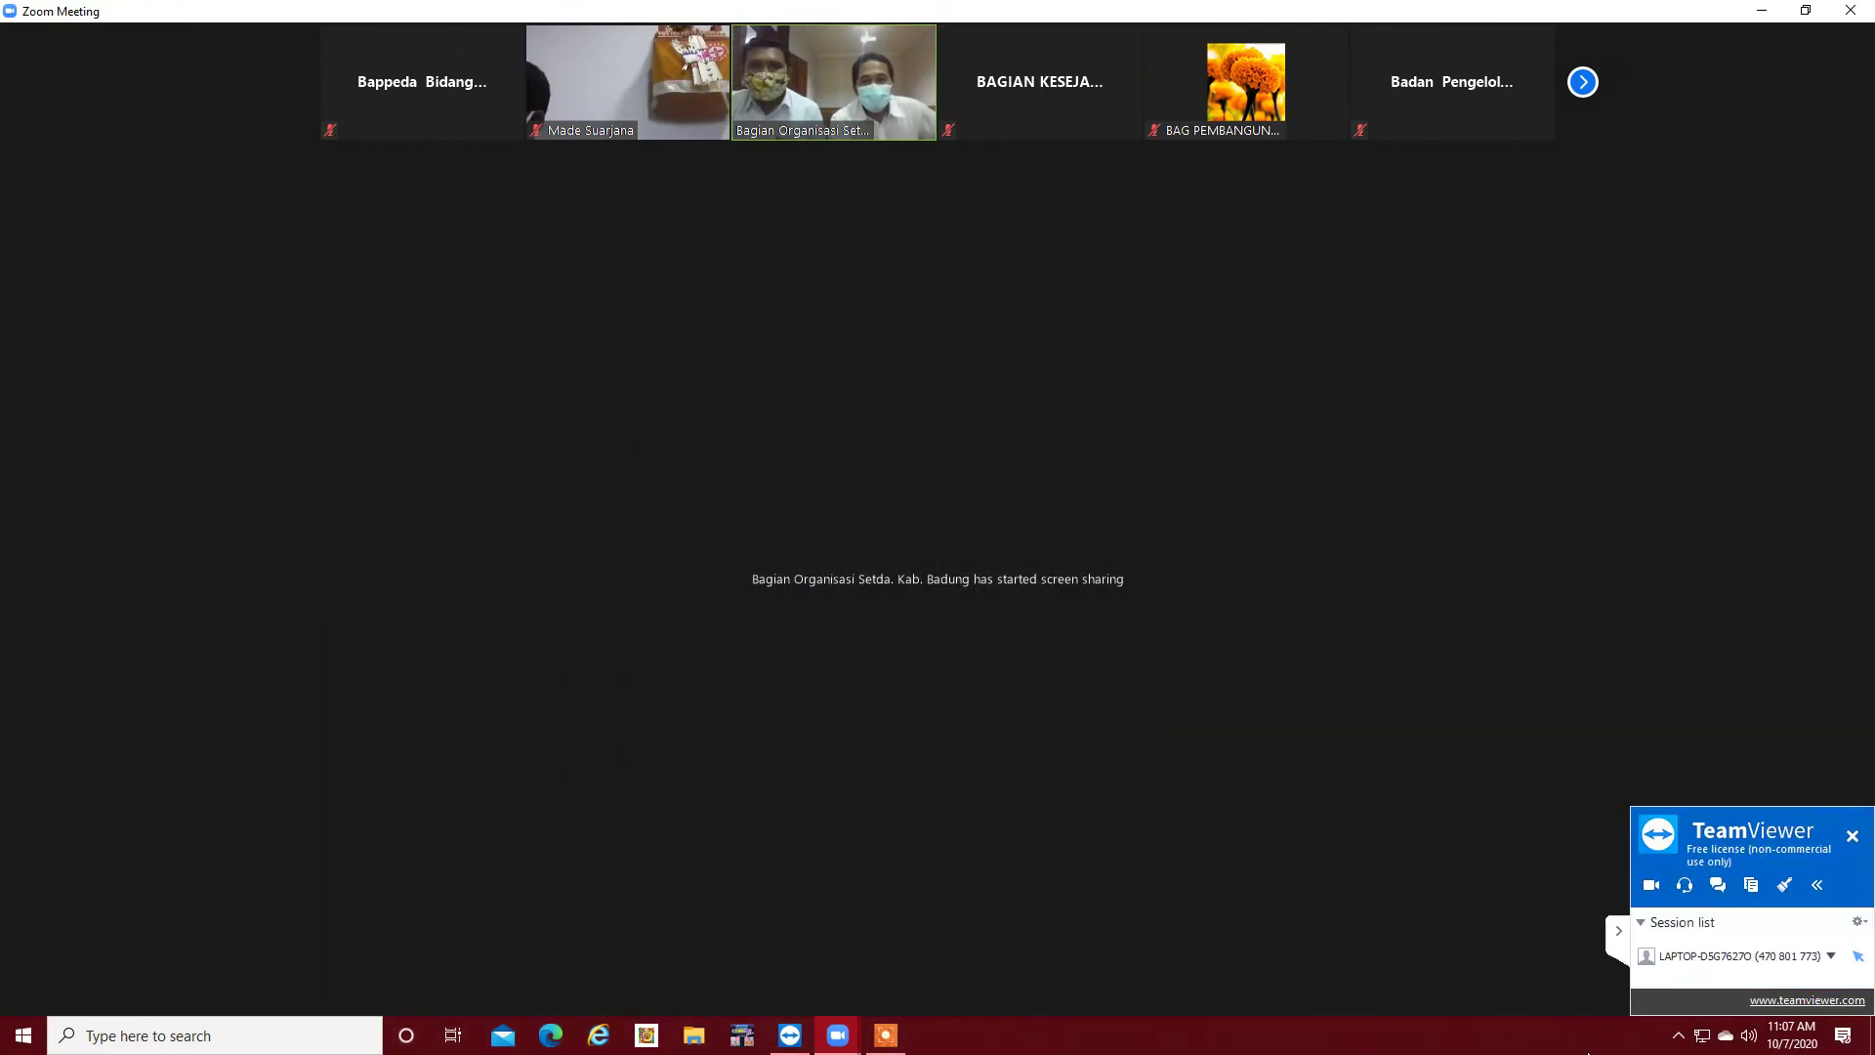
# - Bring up the screen recorder's control window to check the recording during the Zoom meeting
pyautogui.moveTo(961, 482)
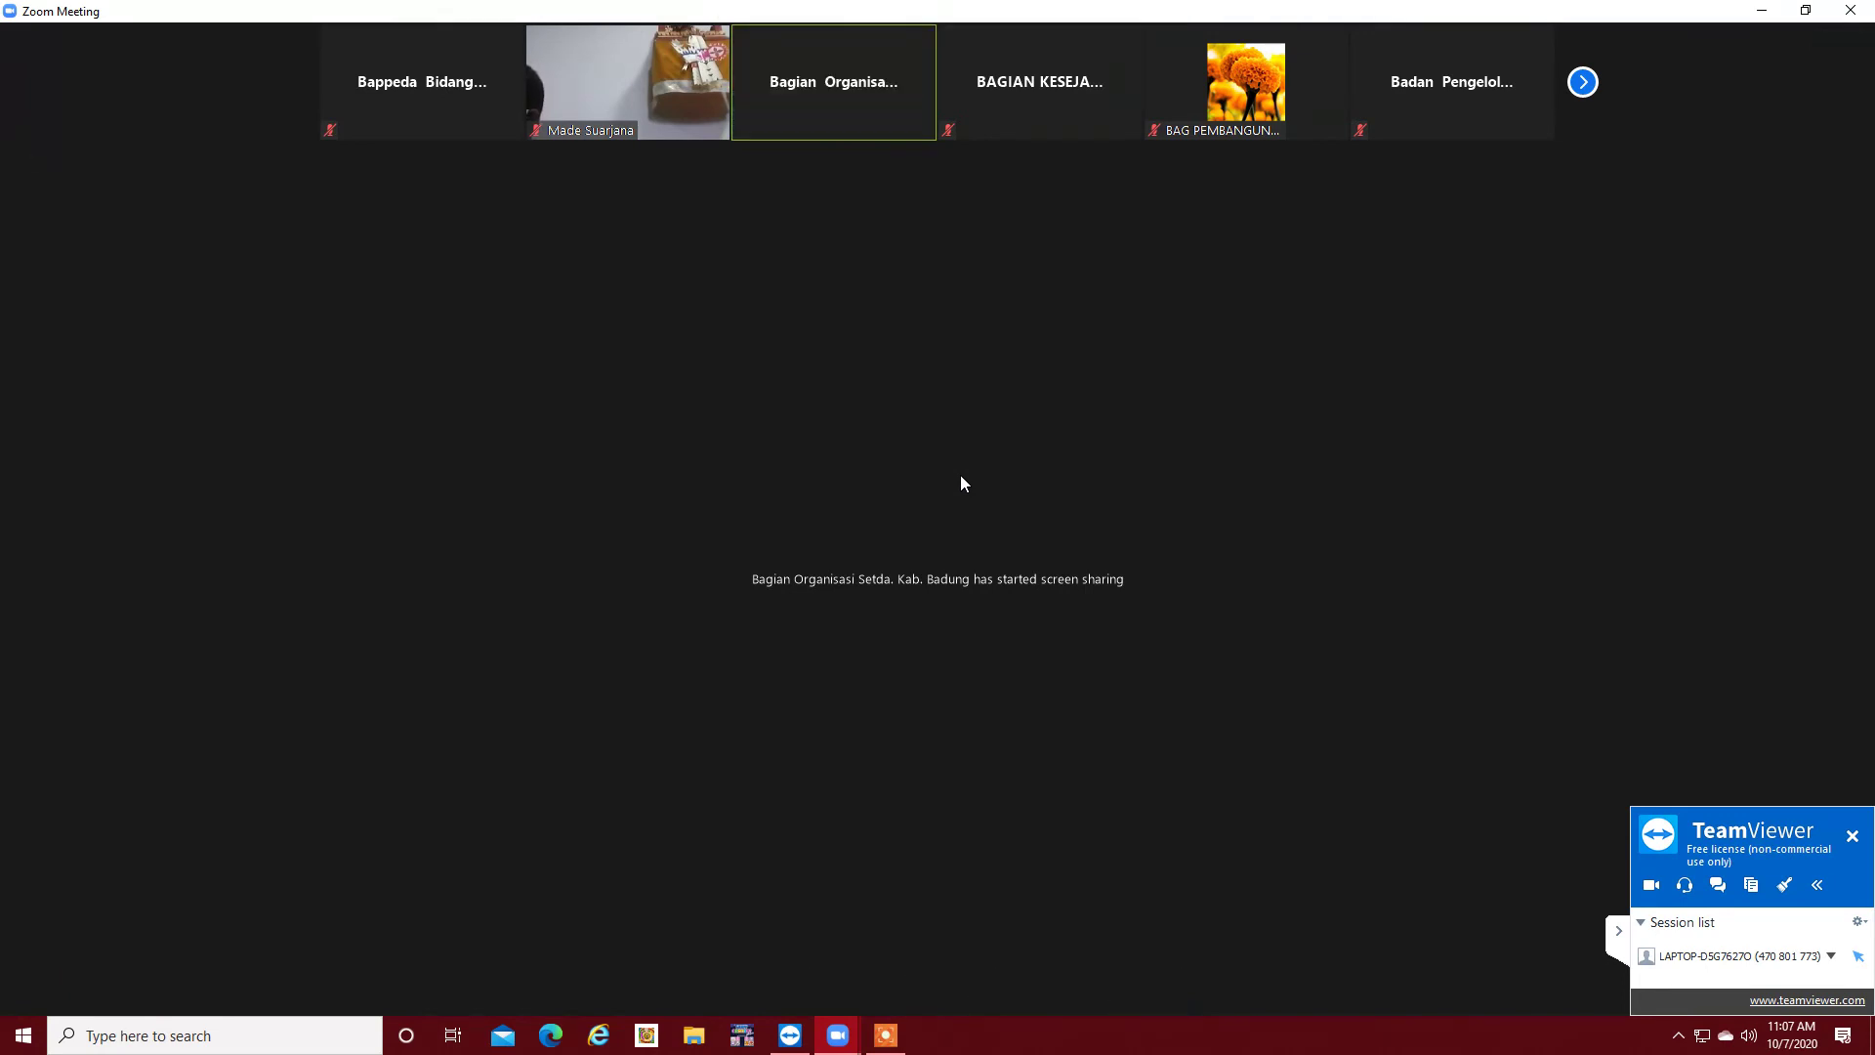
pyautogui.moveTo(956, 590)
pyautogui.click(886, 1035)
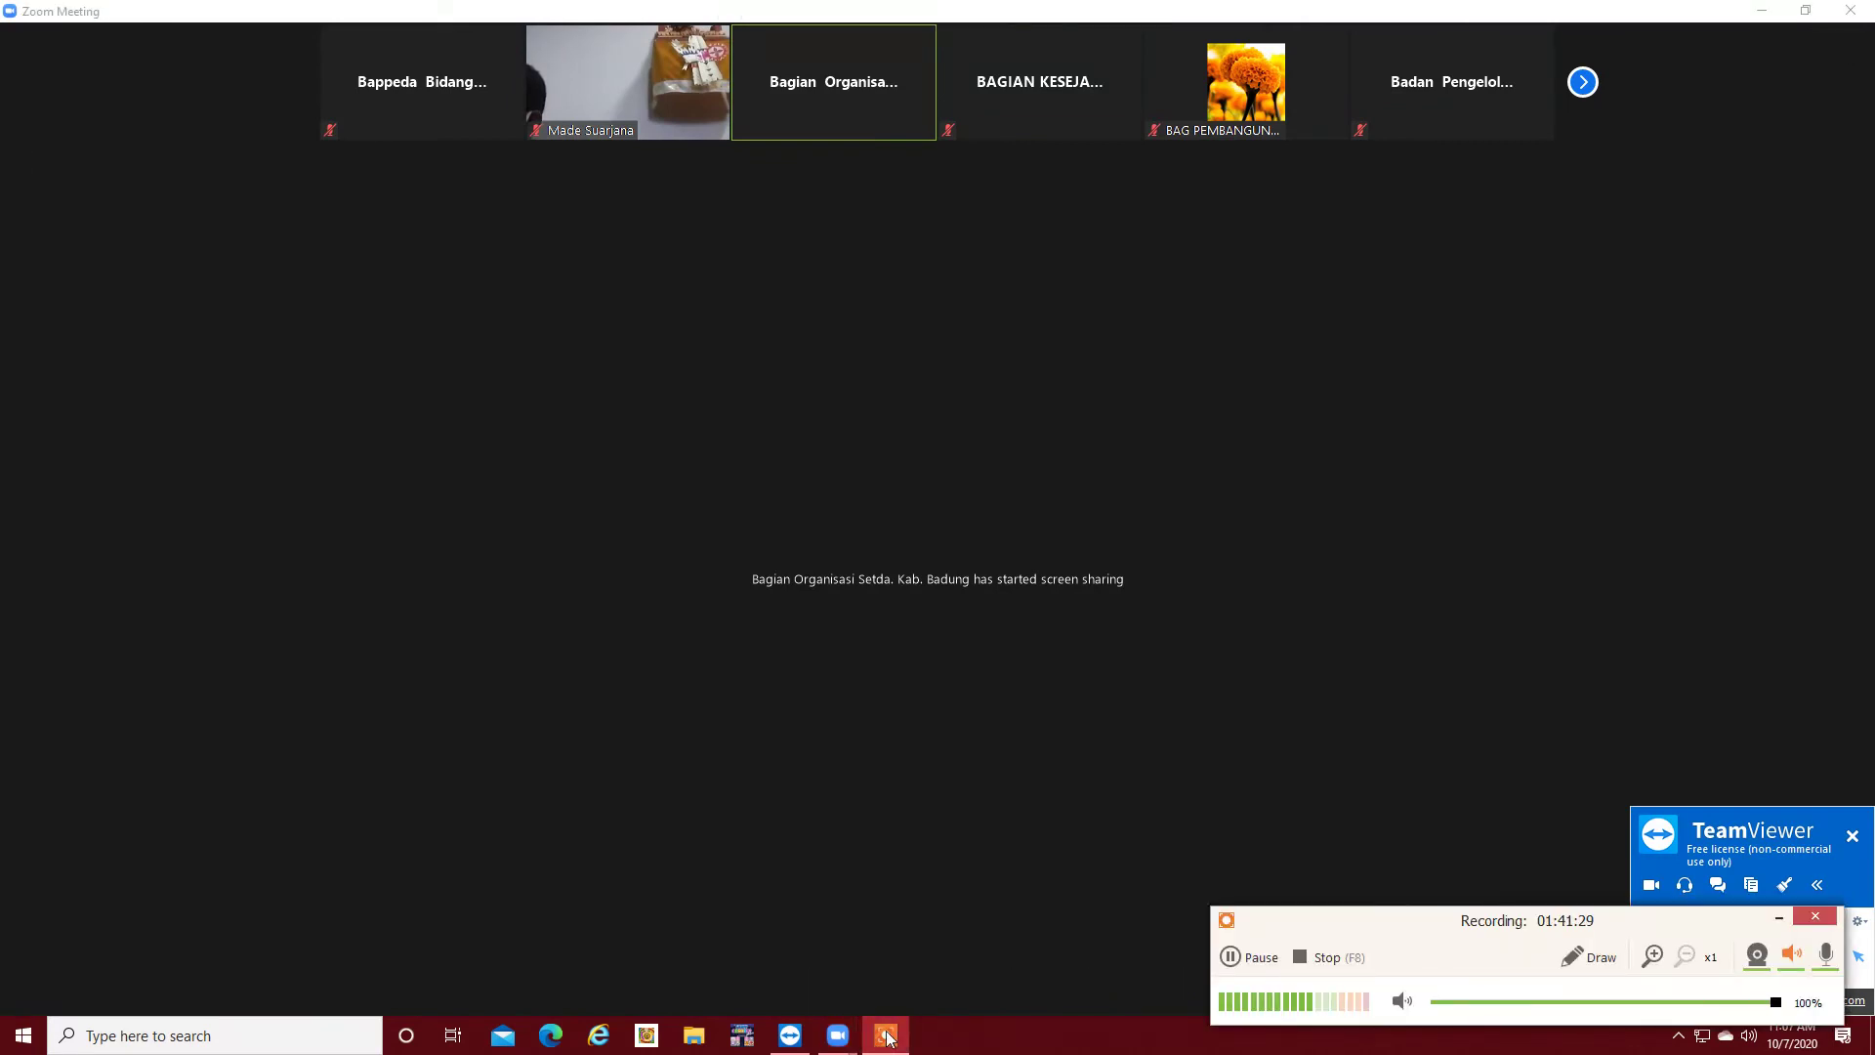
# - Examine the office stationery, printing, copying and consulting items in Bagian Organisasi's shared SSH and SBU proposal
pyautogui.moveTo(636, 557)
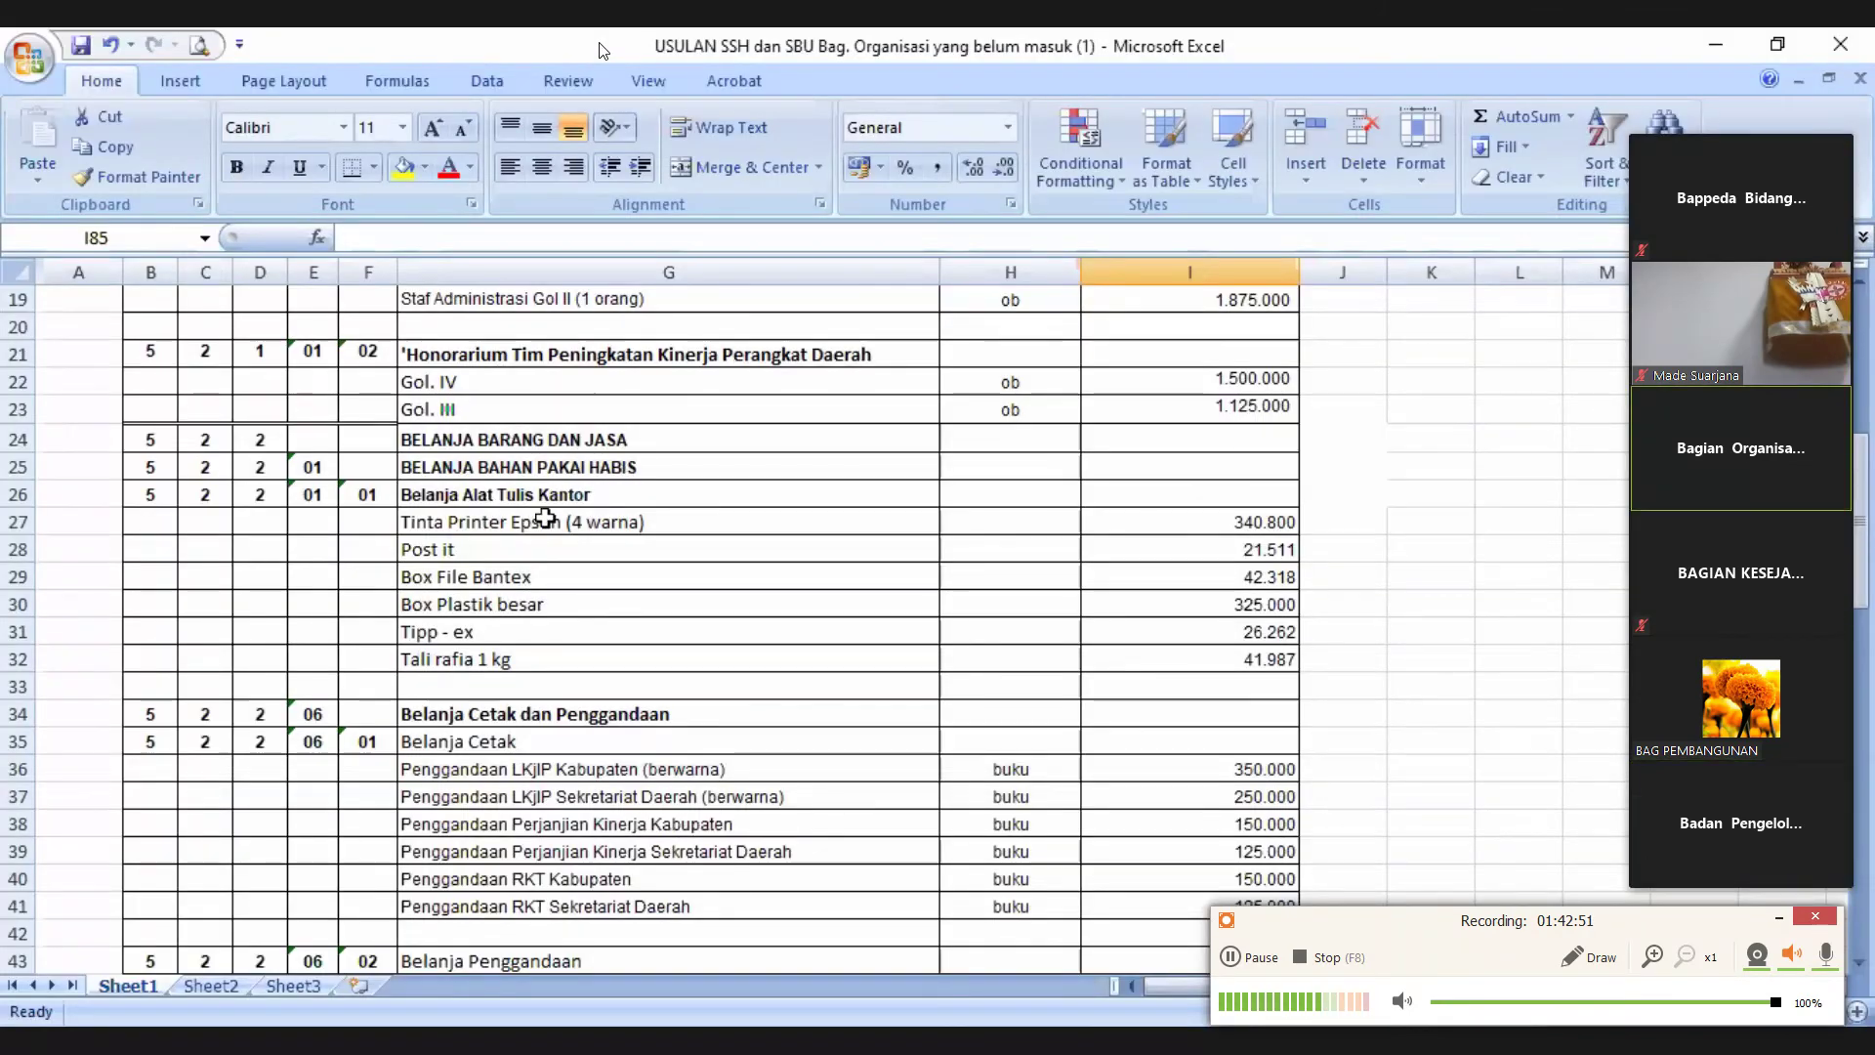
pyautogui.scroll(-2, 464, 535)
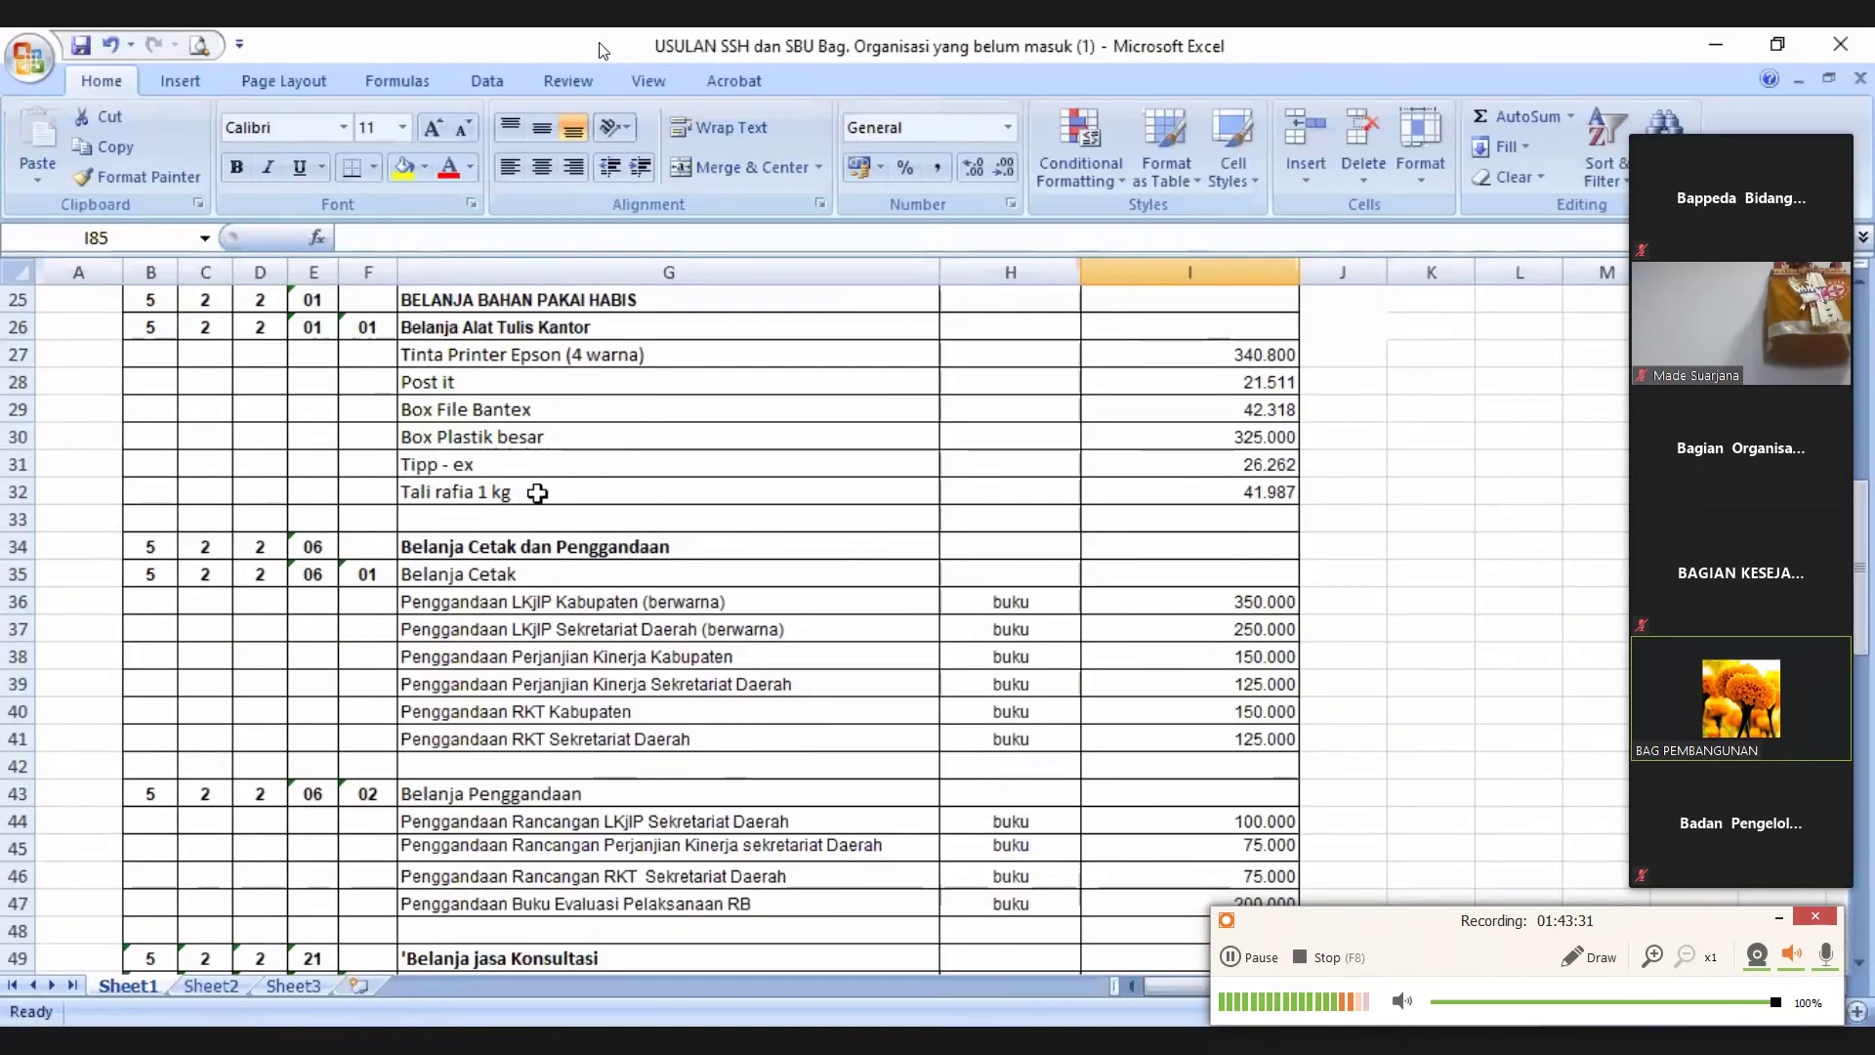
pyautogui.scroll(-1, 581, 444)
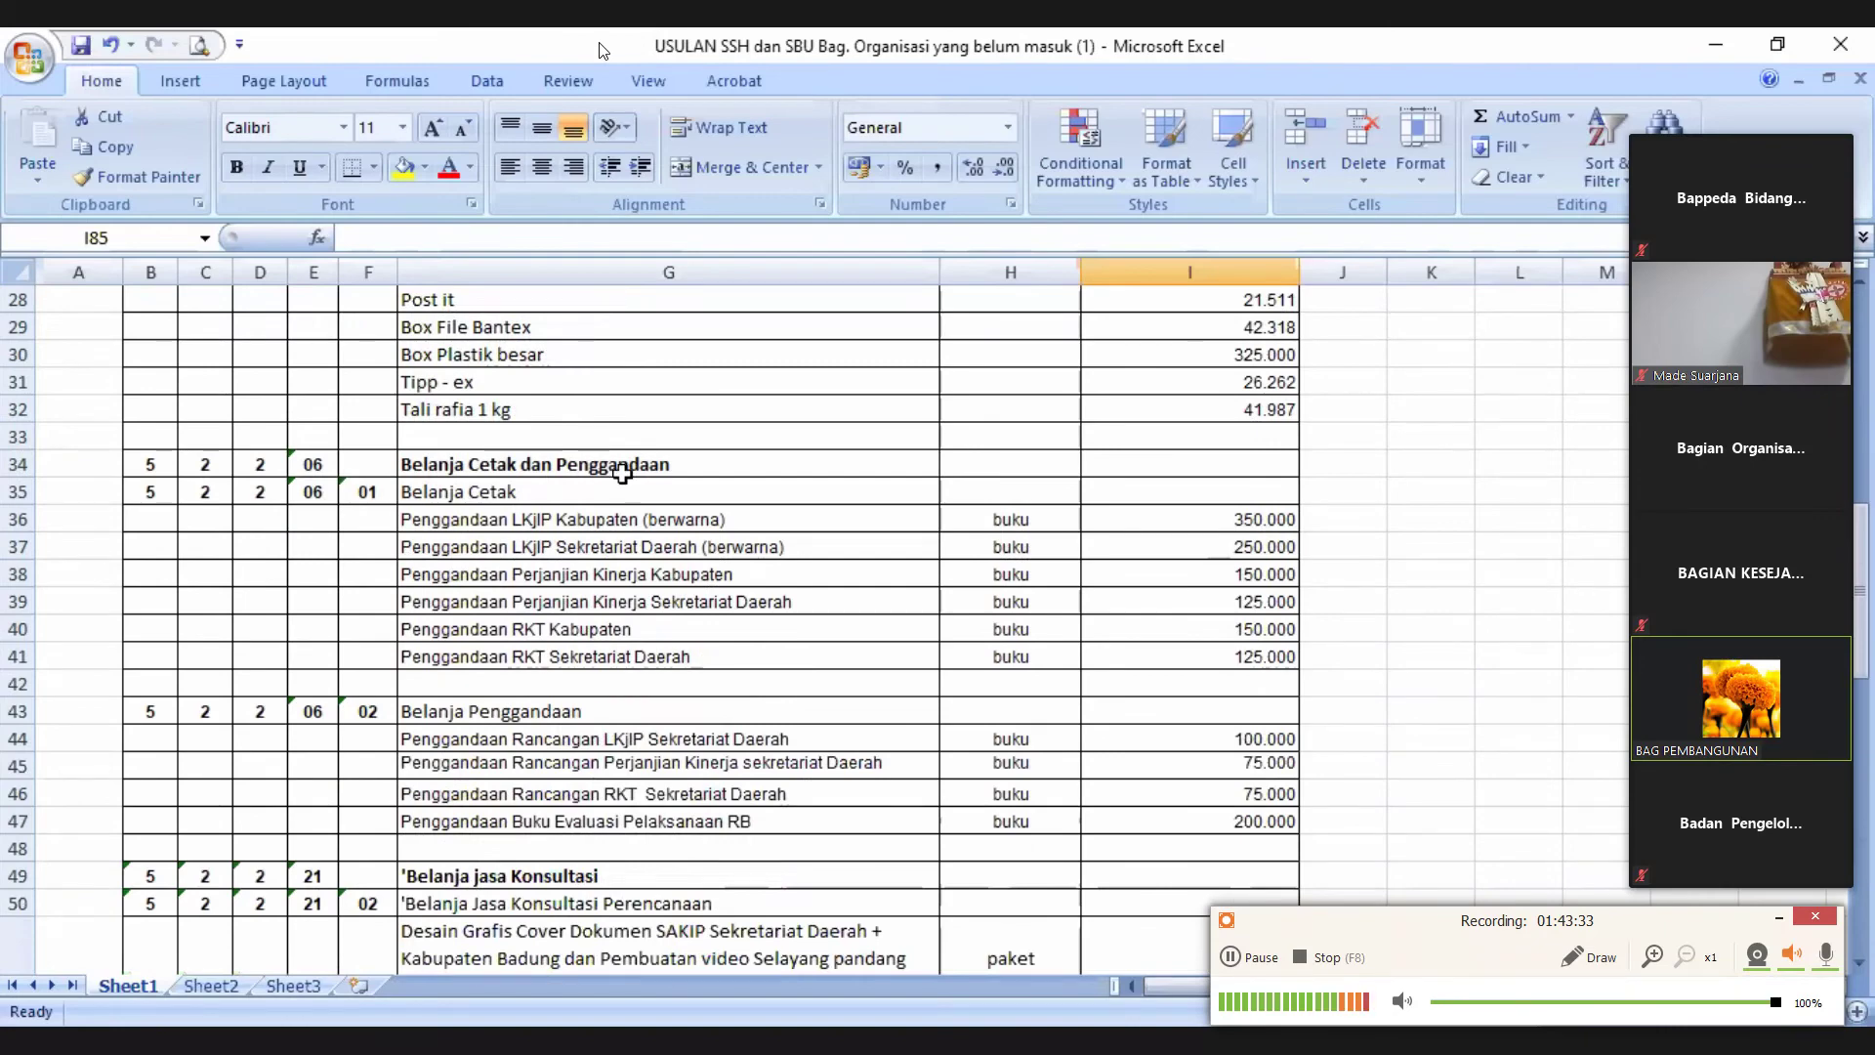
pyautogui.scroll(-1, 622, 472)
pyautogui.scroll(-1, 625, 475)
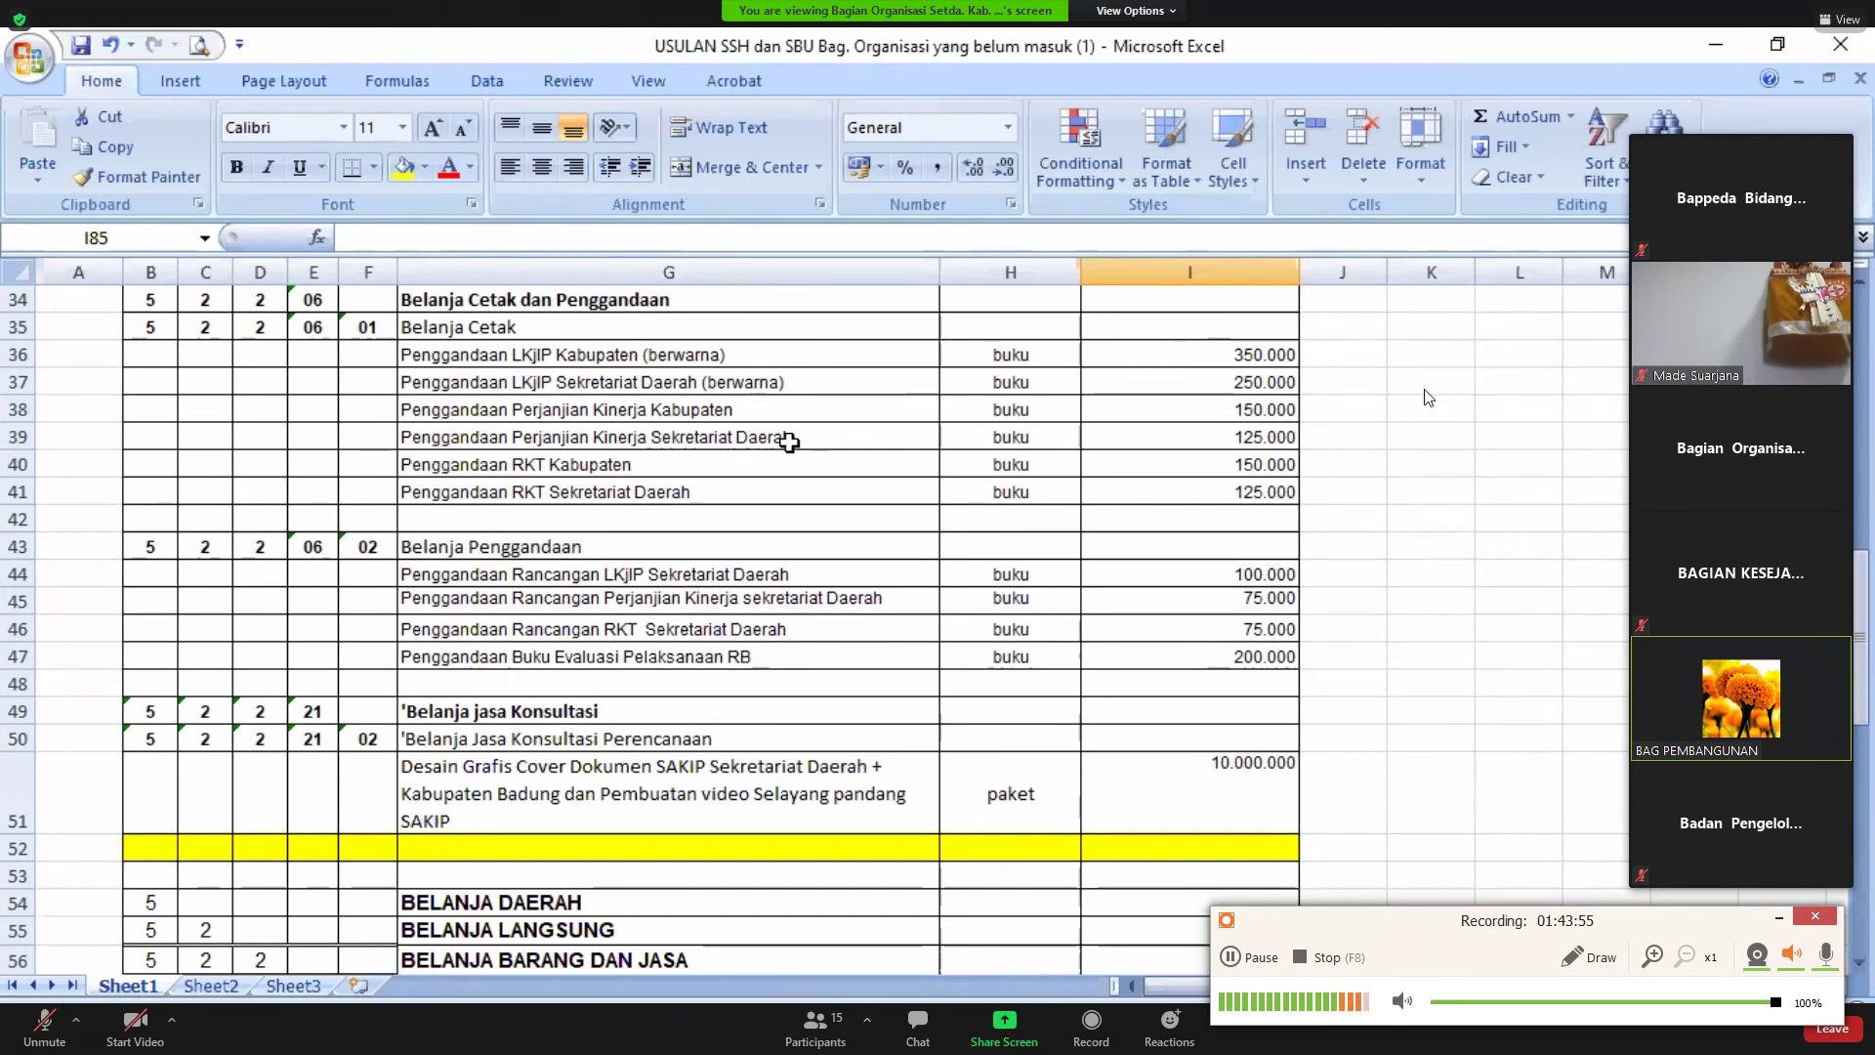
# - Minimize the screen recorder's controls and close TeamViewer together with its sponsor messages
pyautogui.click(1779, 918)
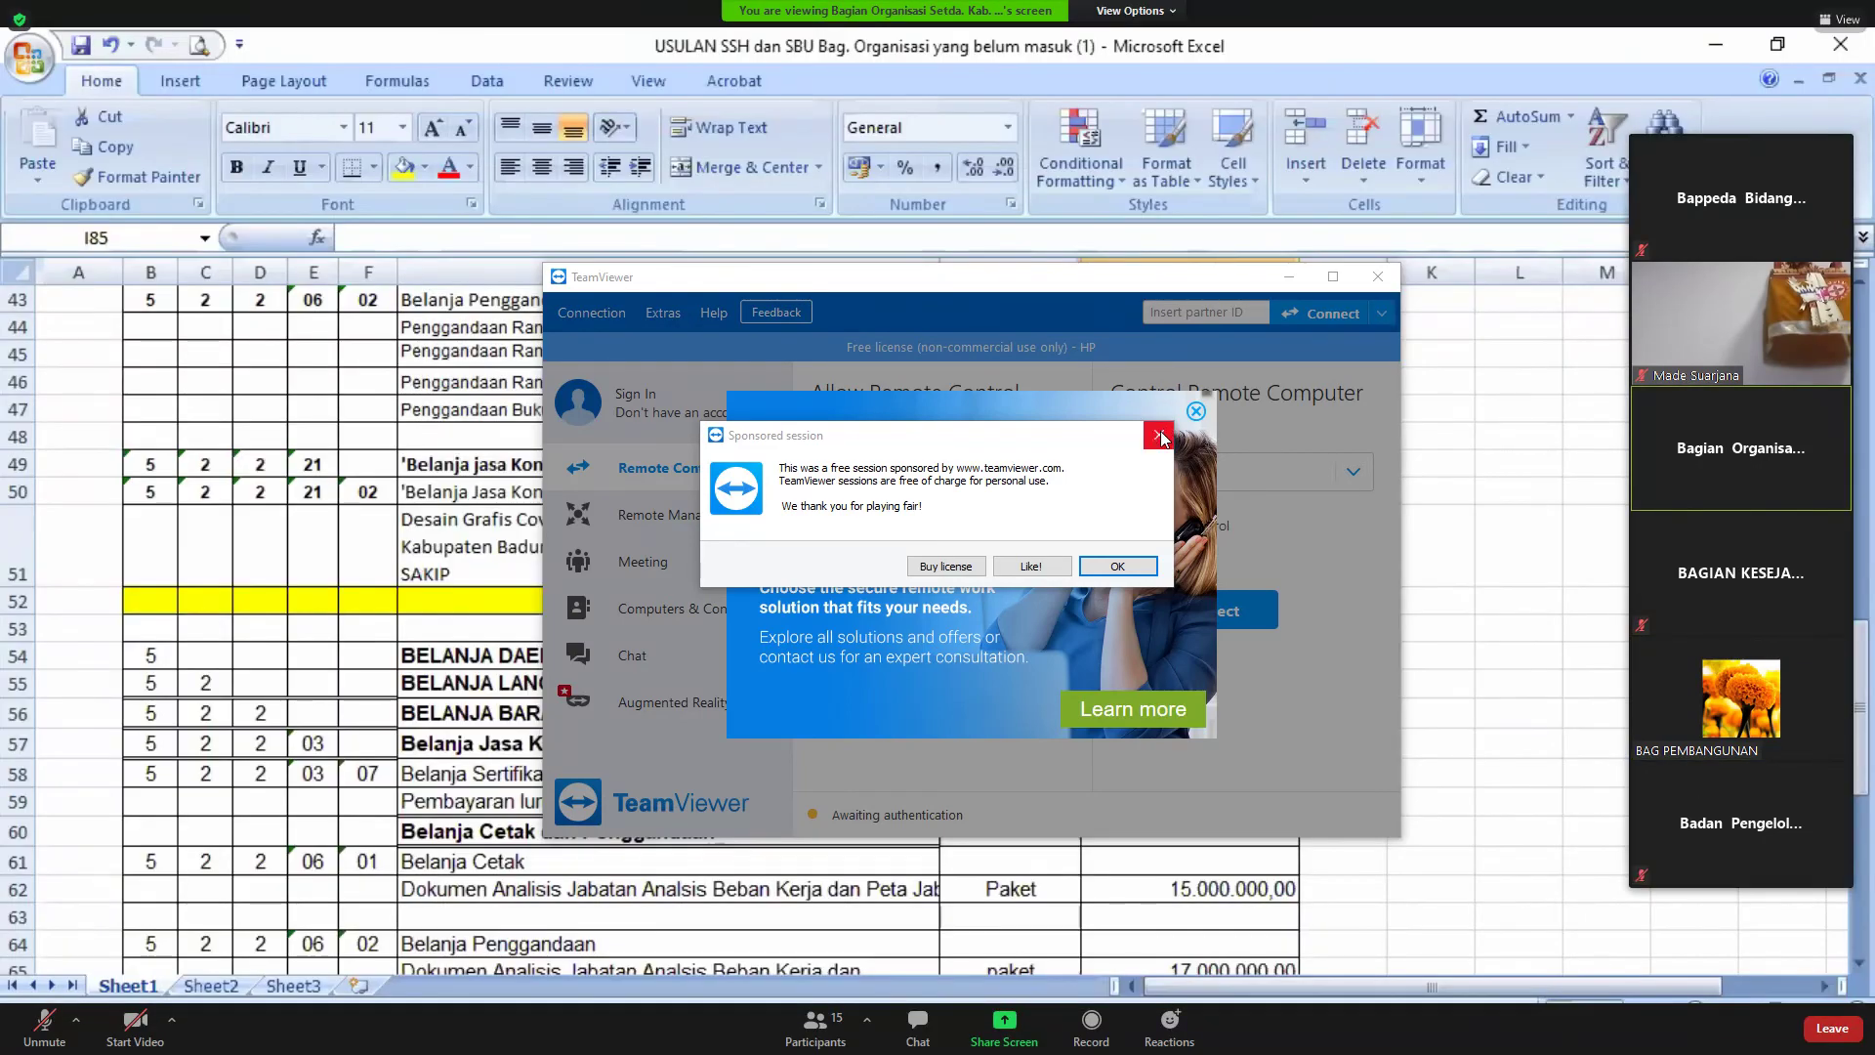
pyautogui.click(1159, 435)
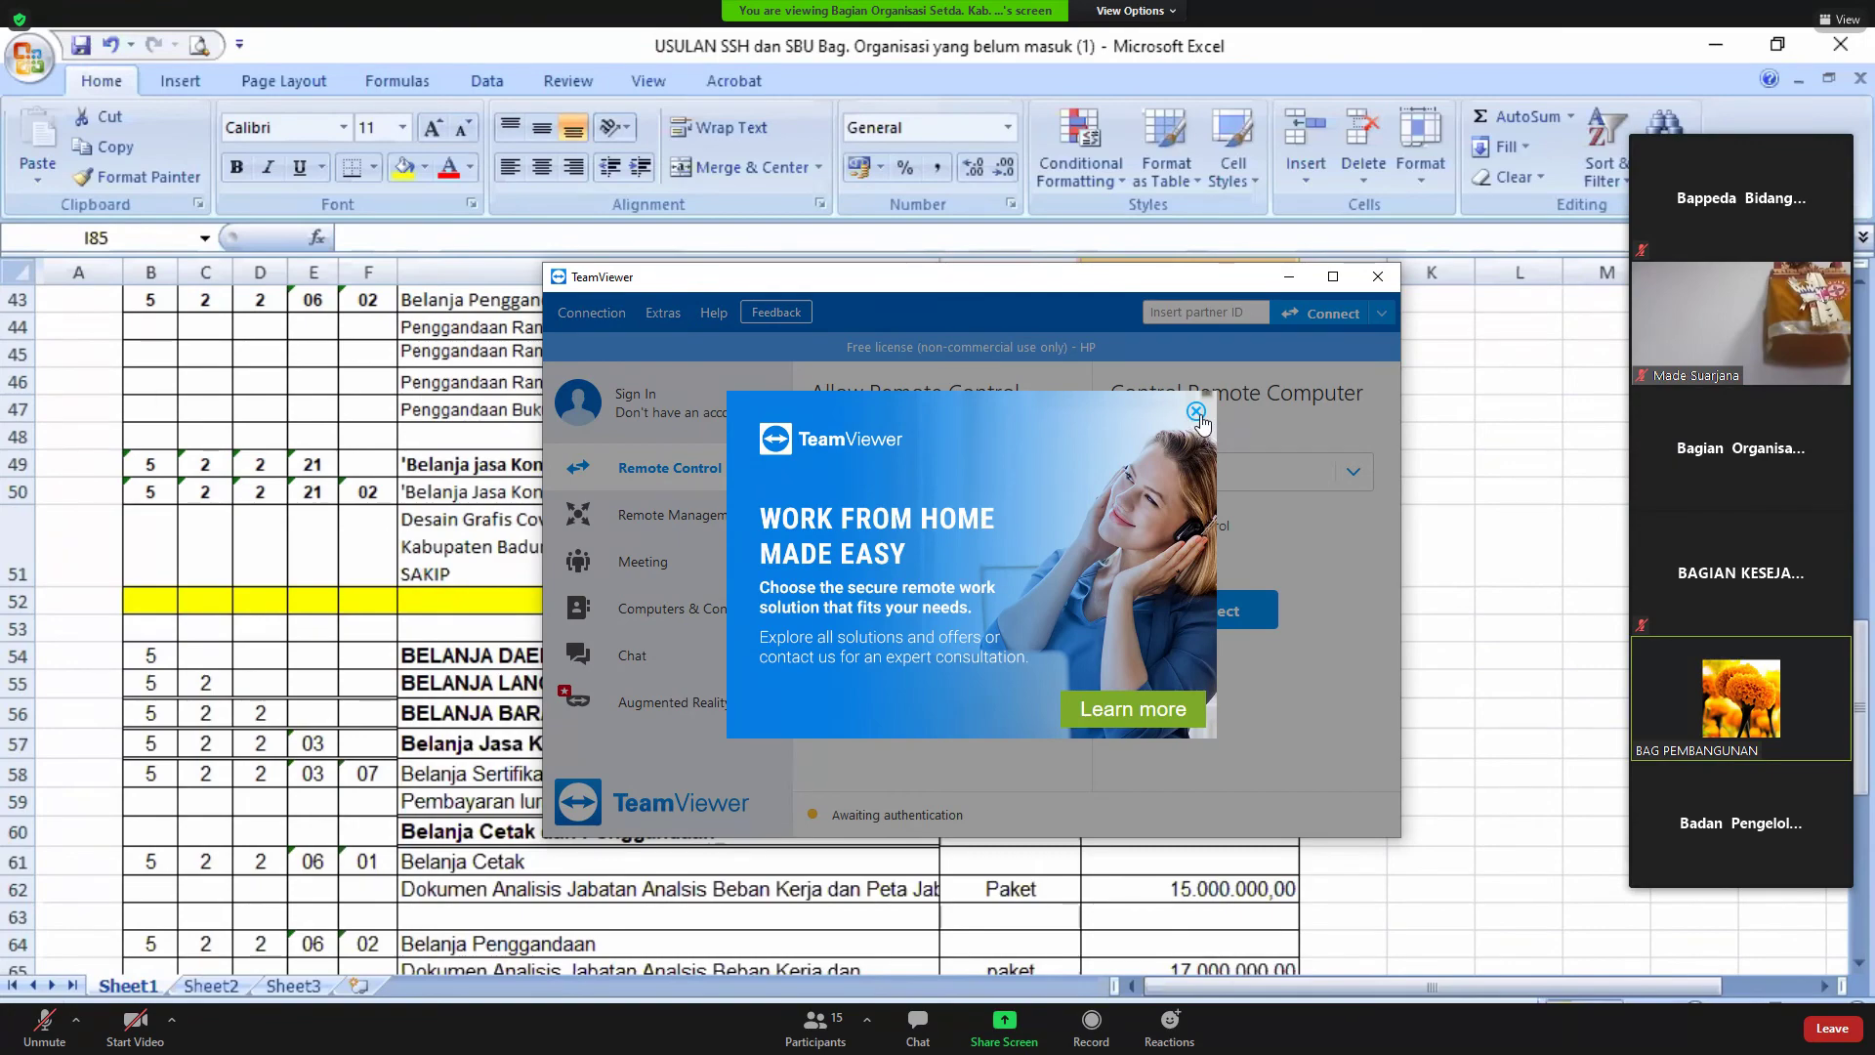
pyautogui.click(1196, 411)
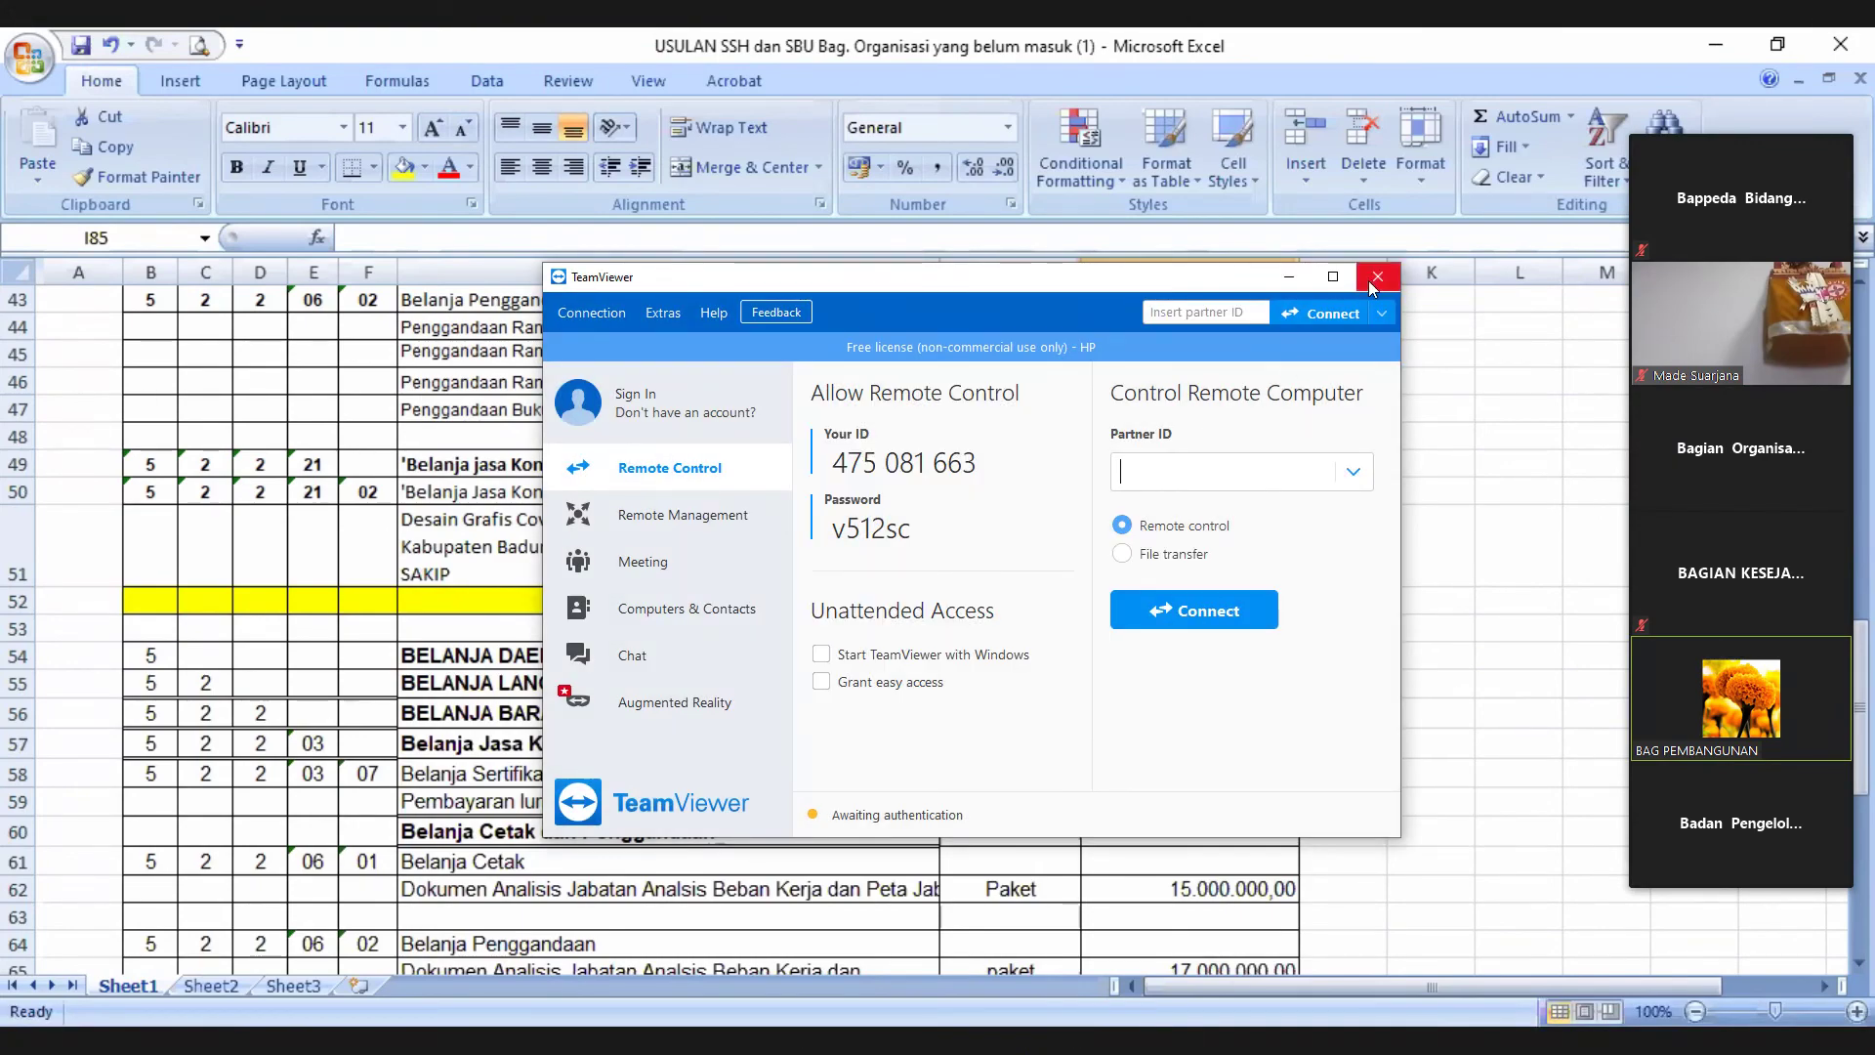
pyautogui.click(1375, 280)
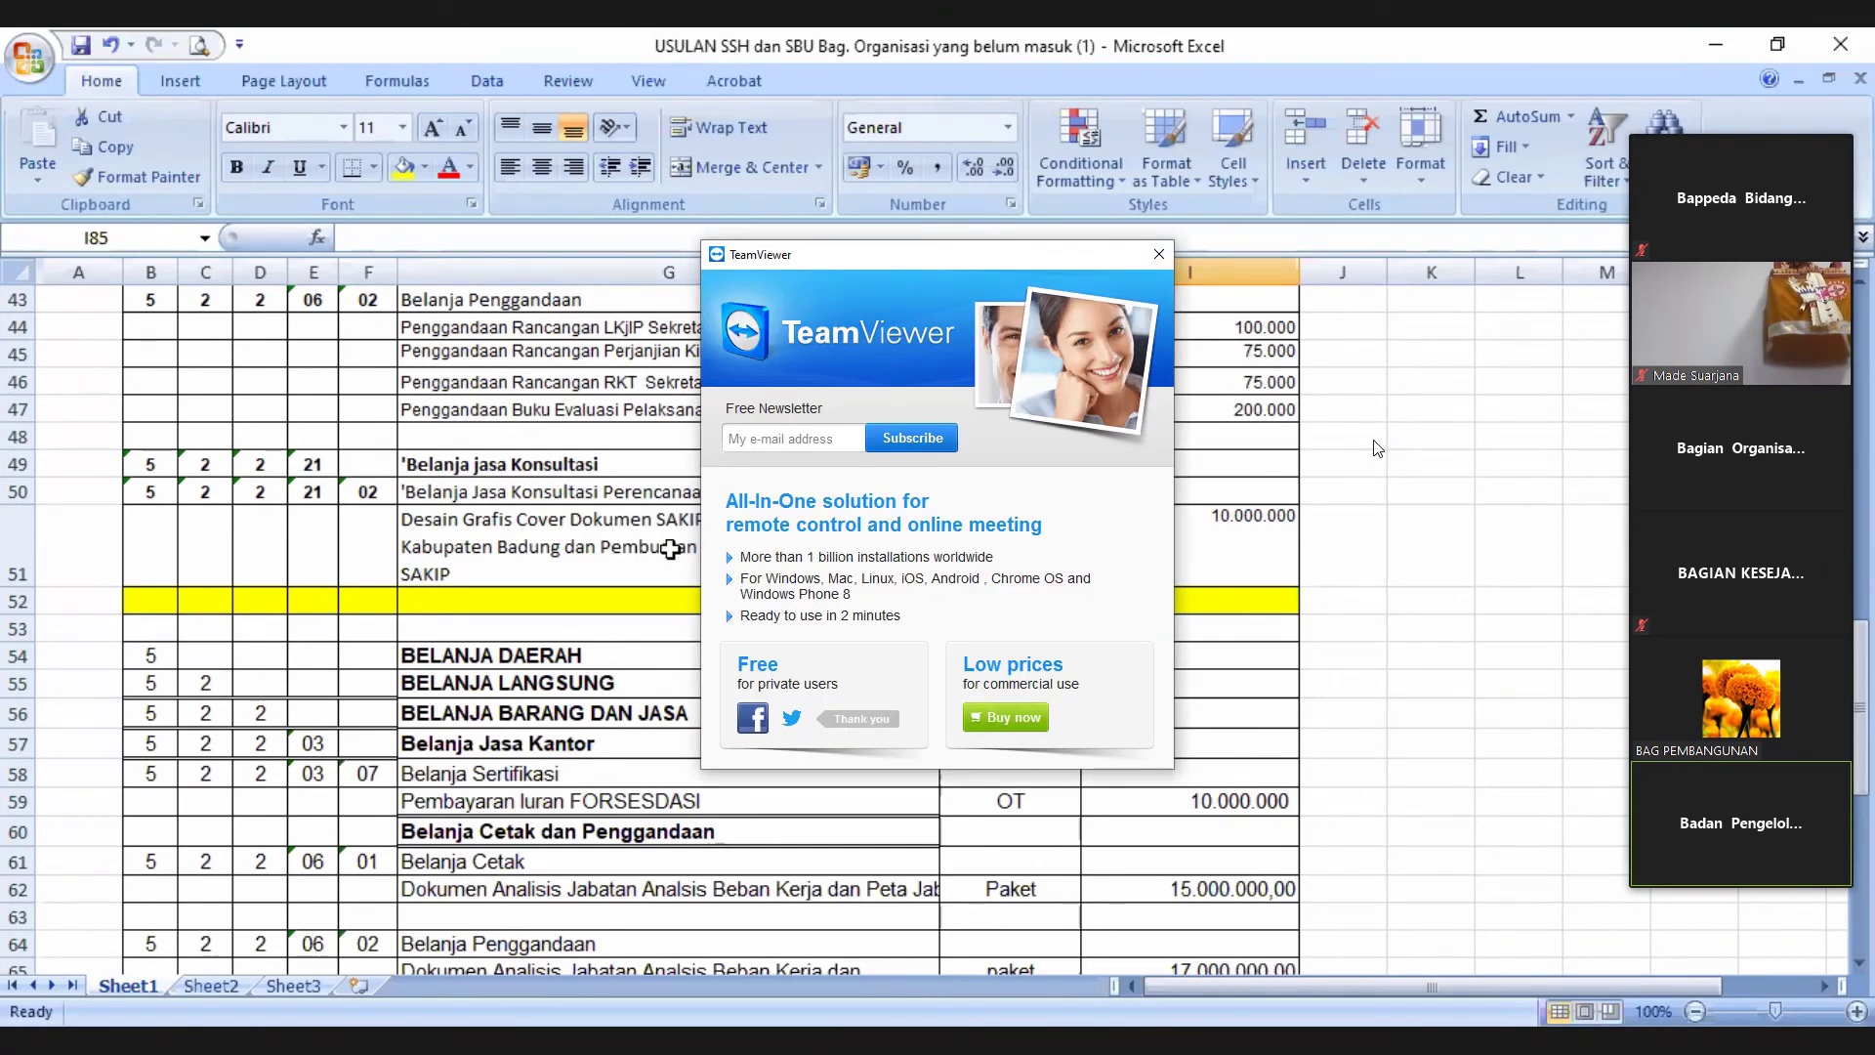
pyautogui.click(1159, 255)
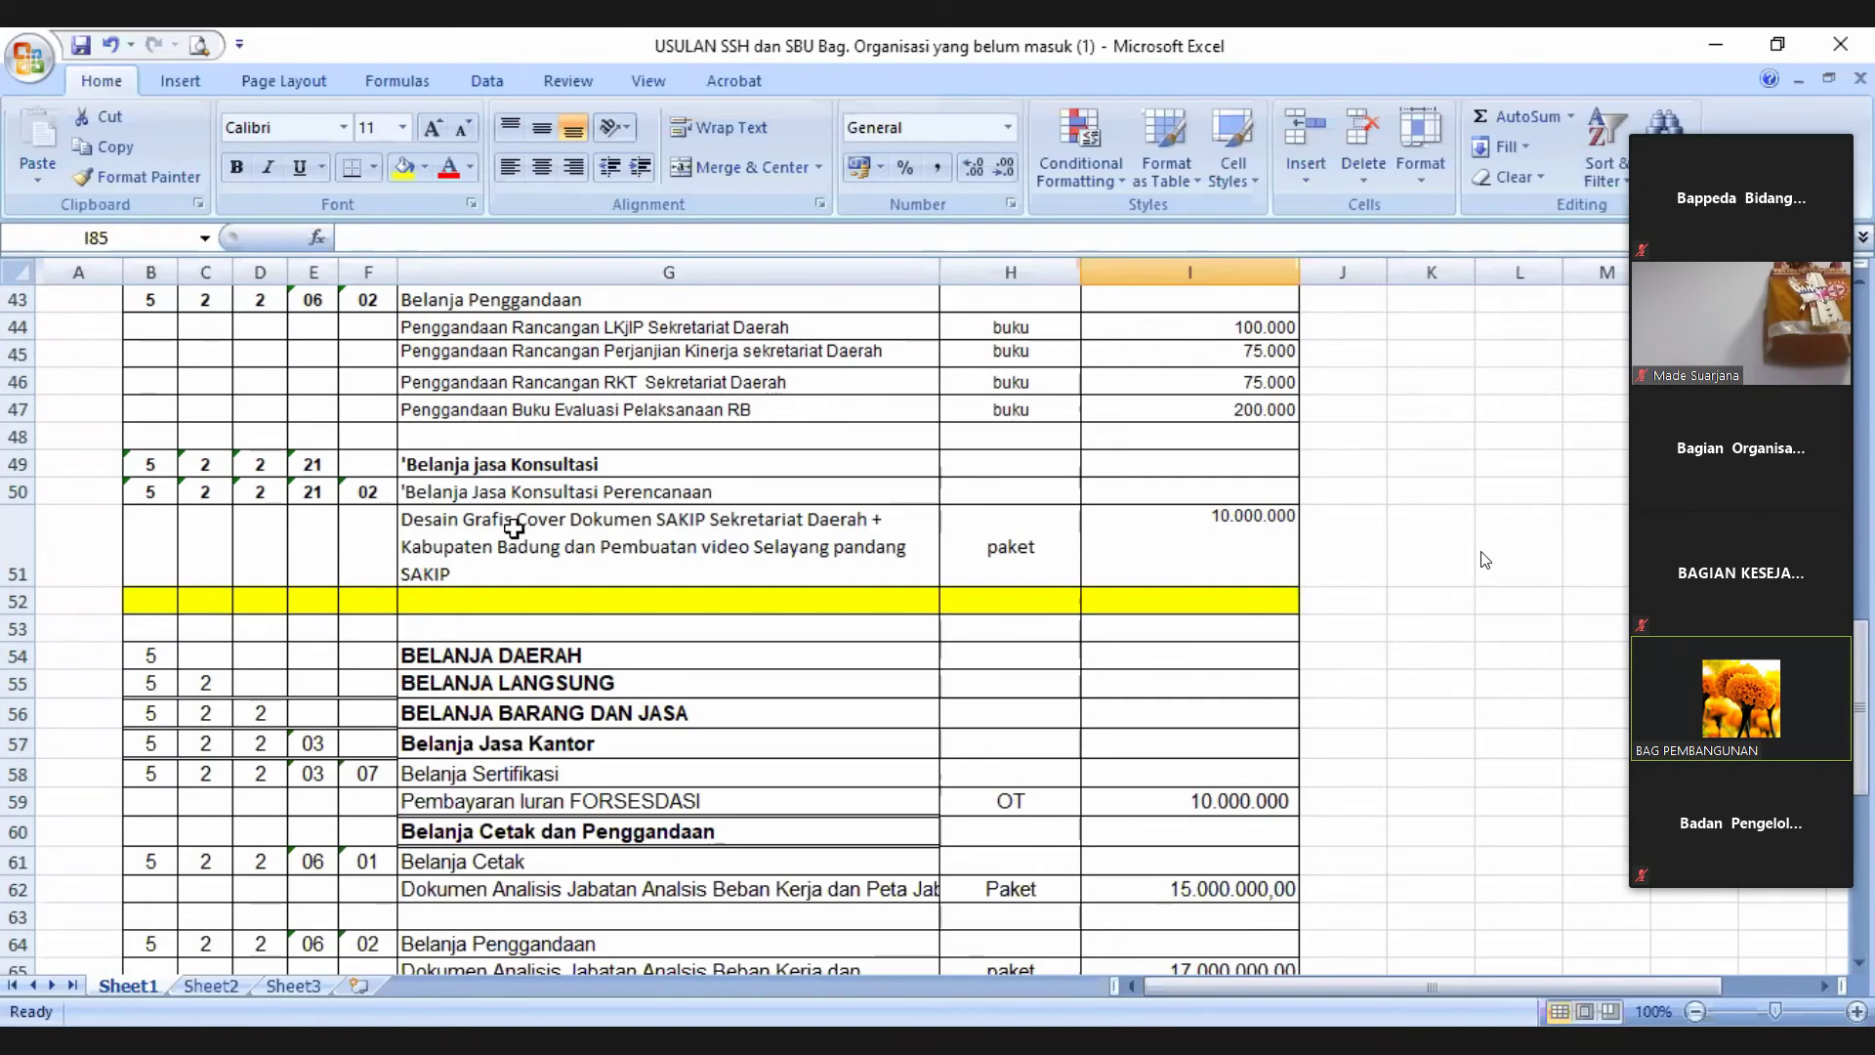
# - Look through the Bagian Organisasi proposal down to its last rows and return to the Belanja Jasa Konsultasi section
pyautogui.scroll(-5, 515, 528)
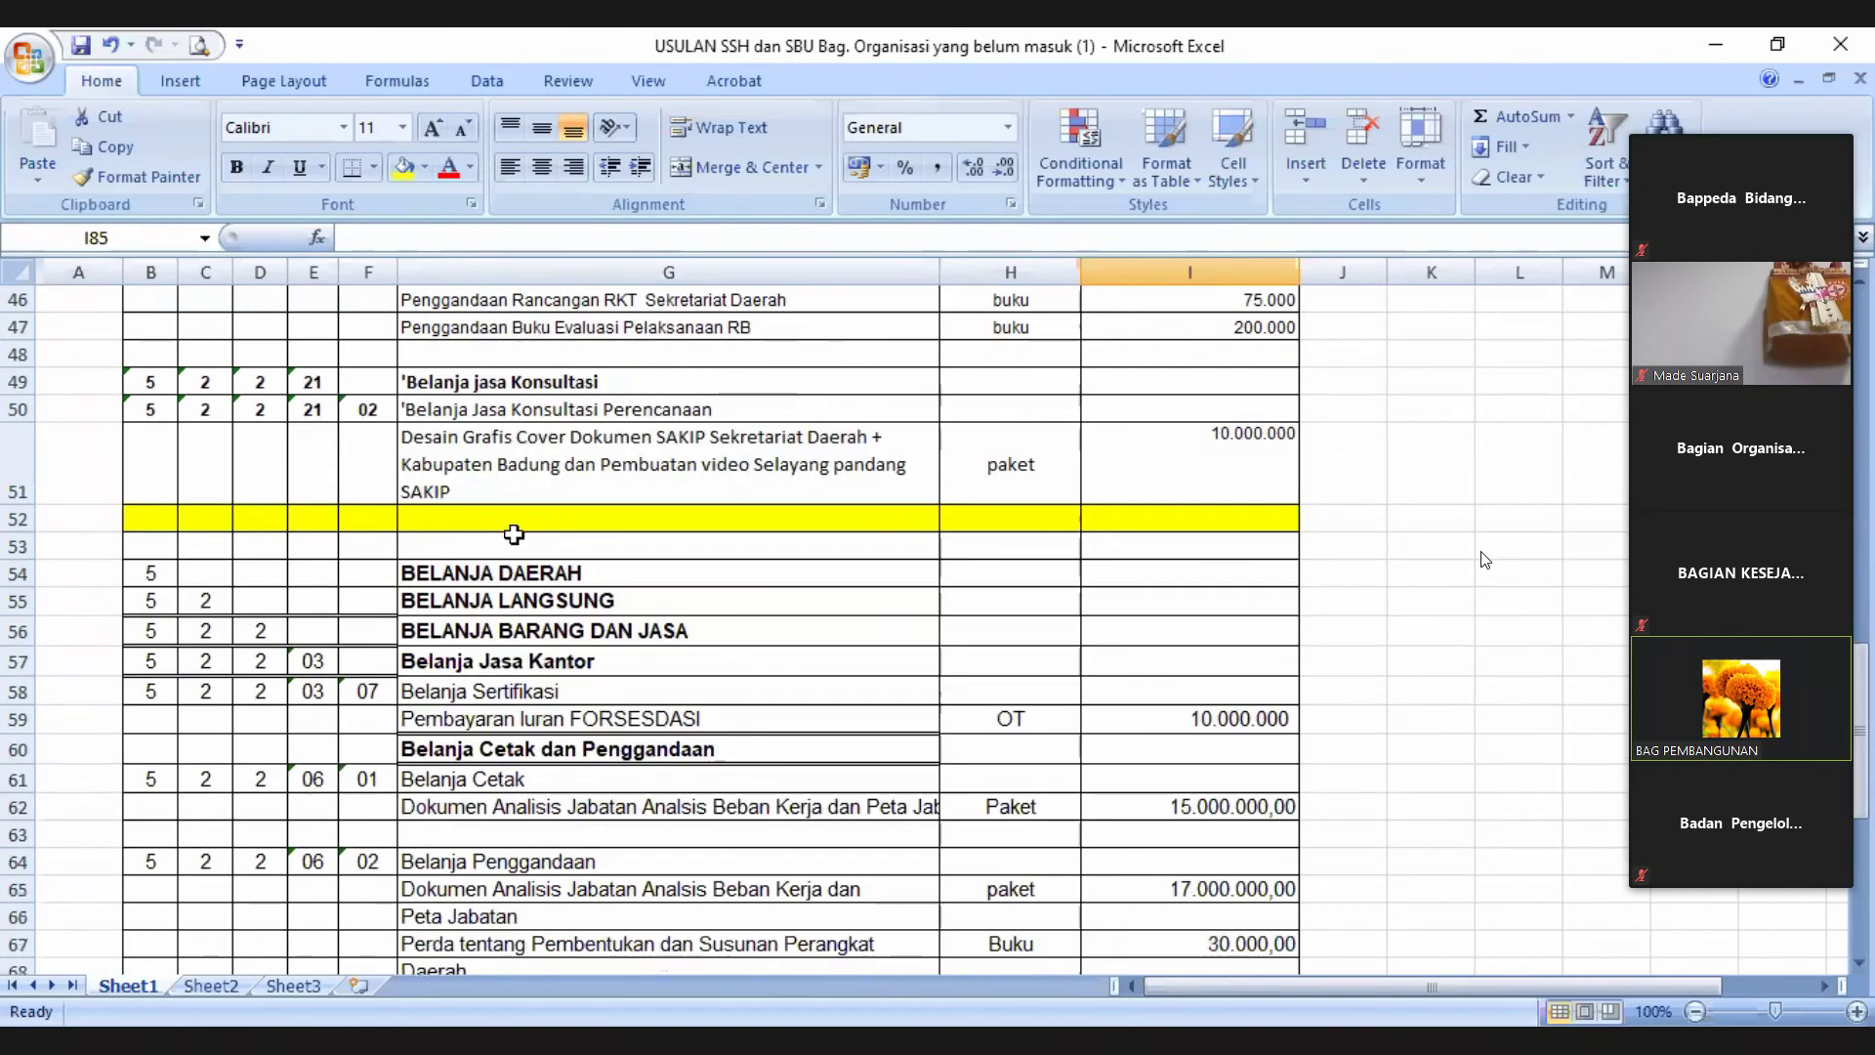
pyautogui.scroll(-2, 515, 530)
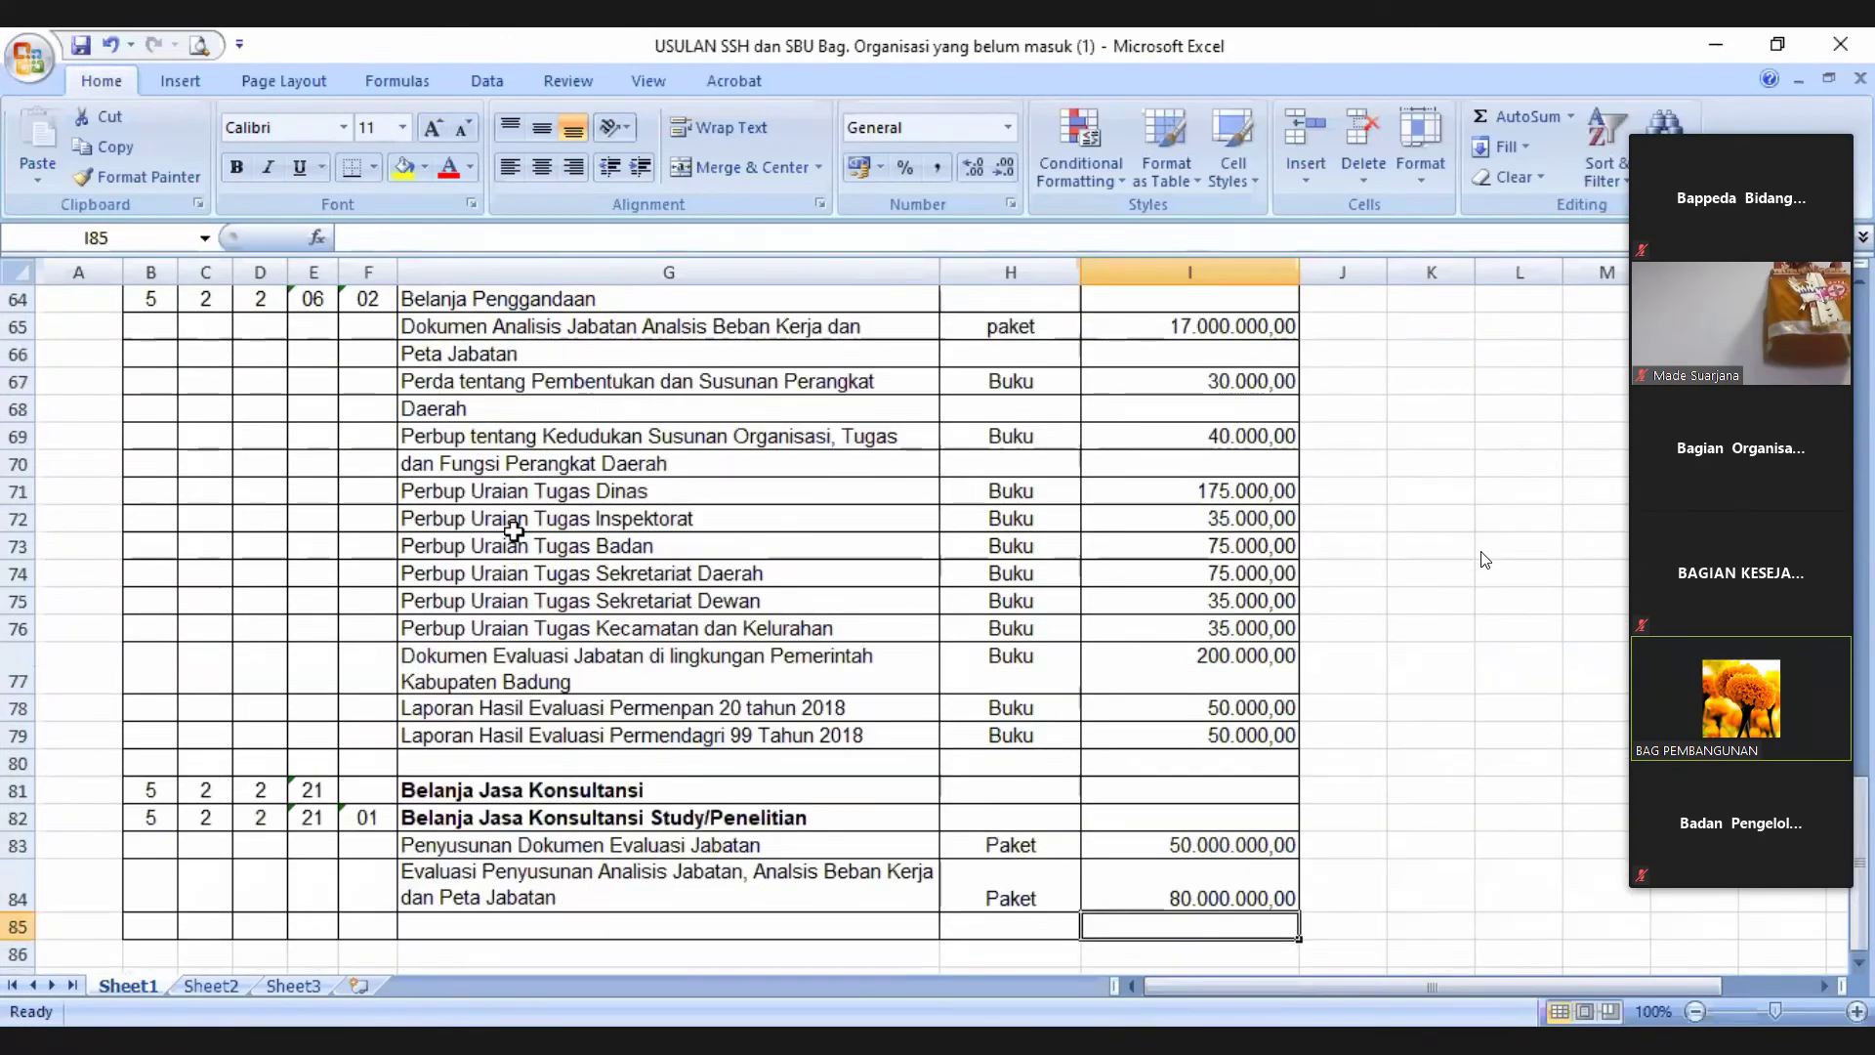
pyautogui.scroll(7, 515, 530)
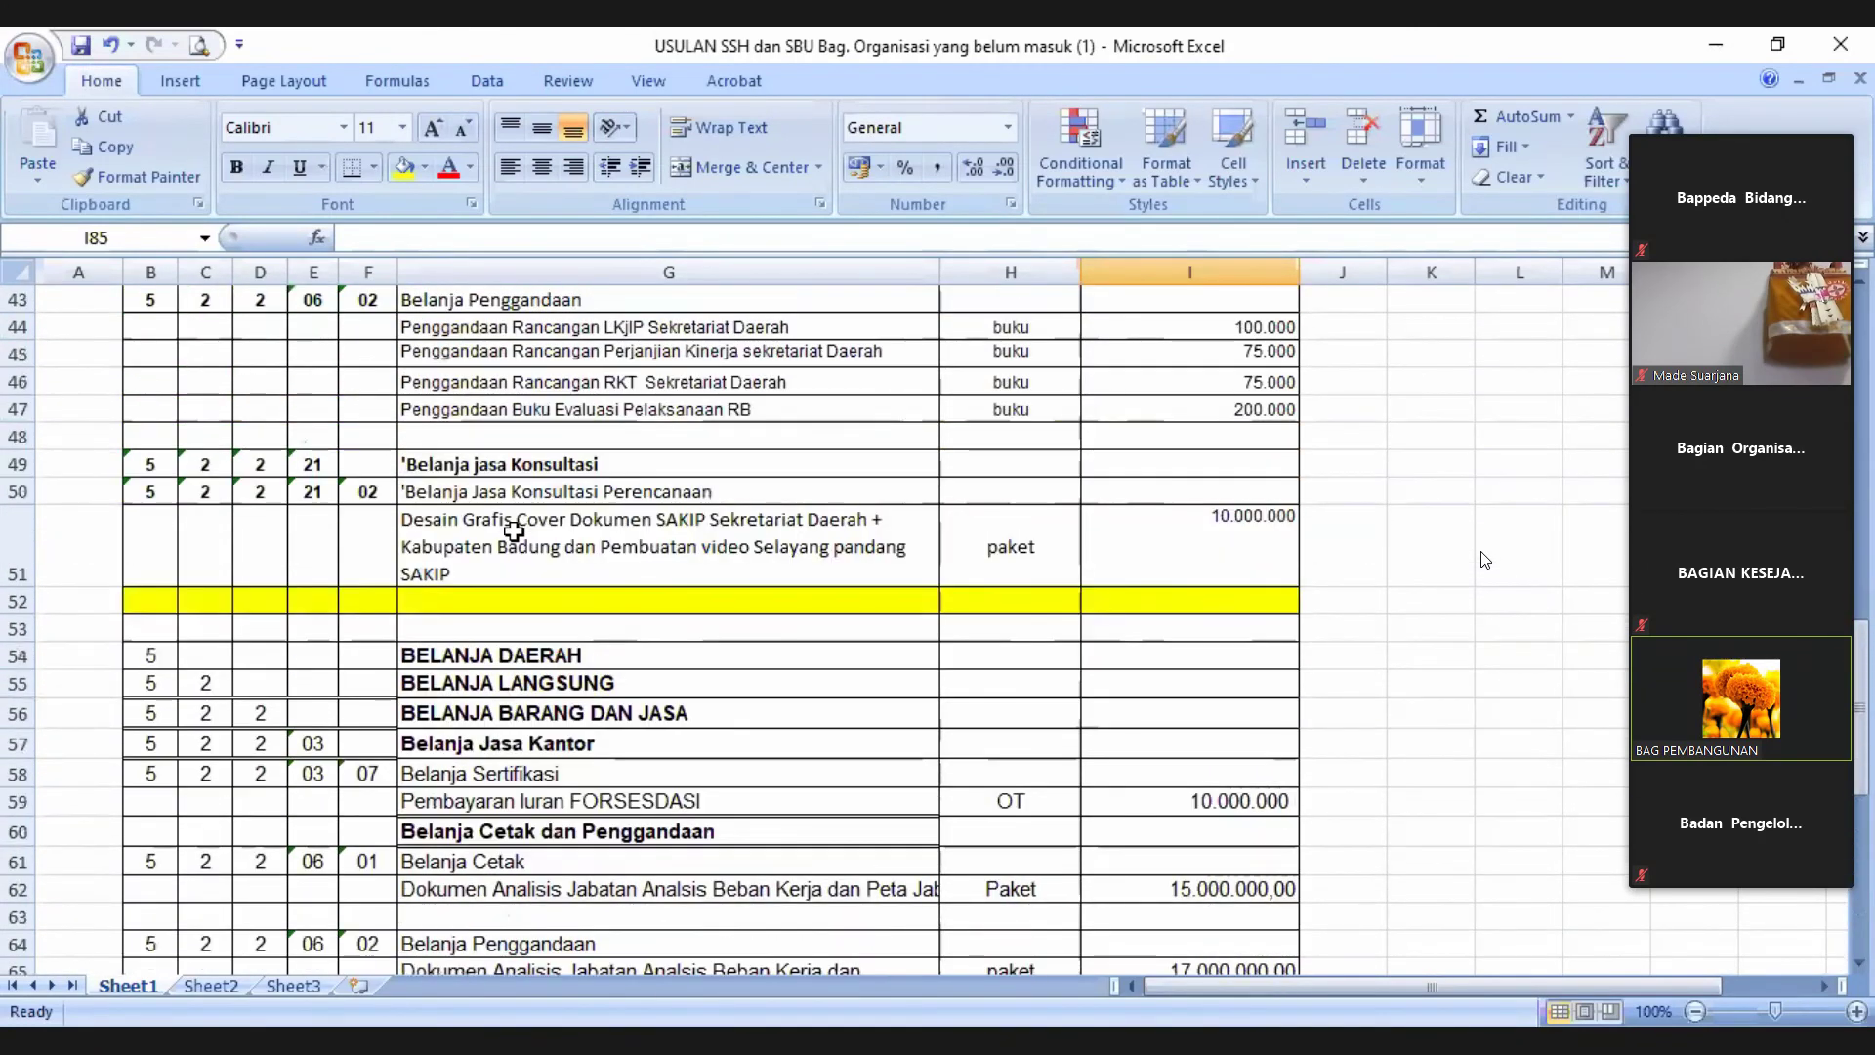
pyautogui.scroll(1, 515, 530)
pyautogui.scroll(-1, 515, 530)
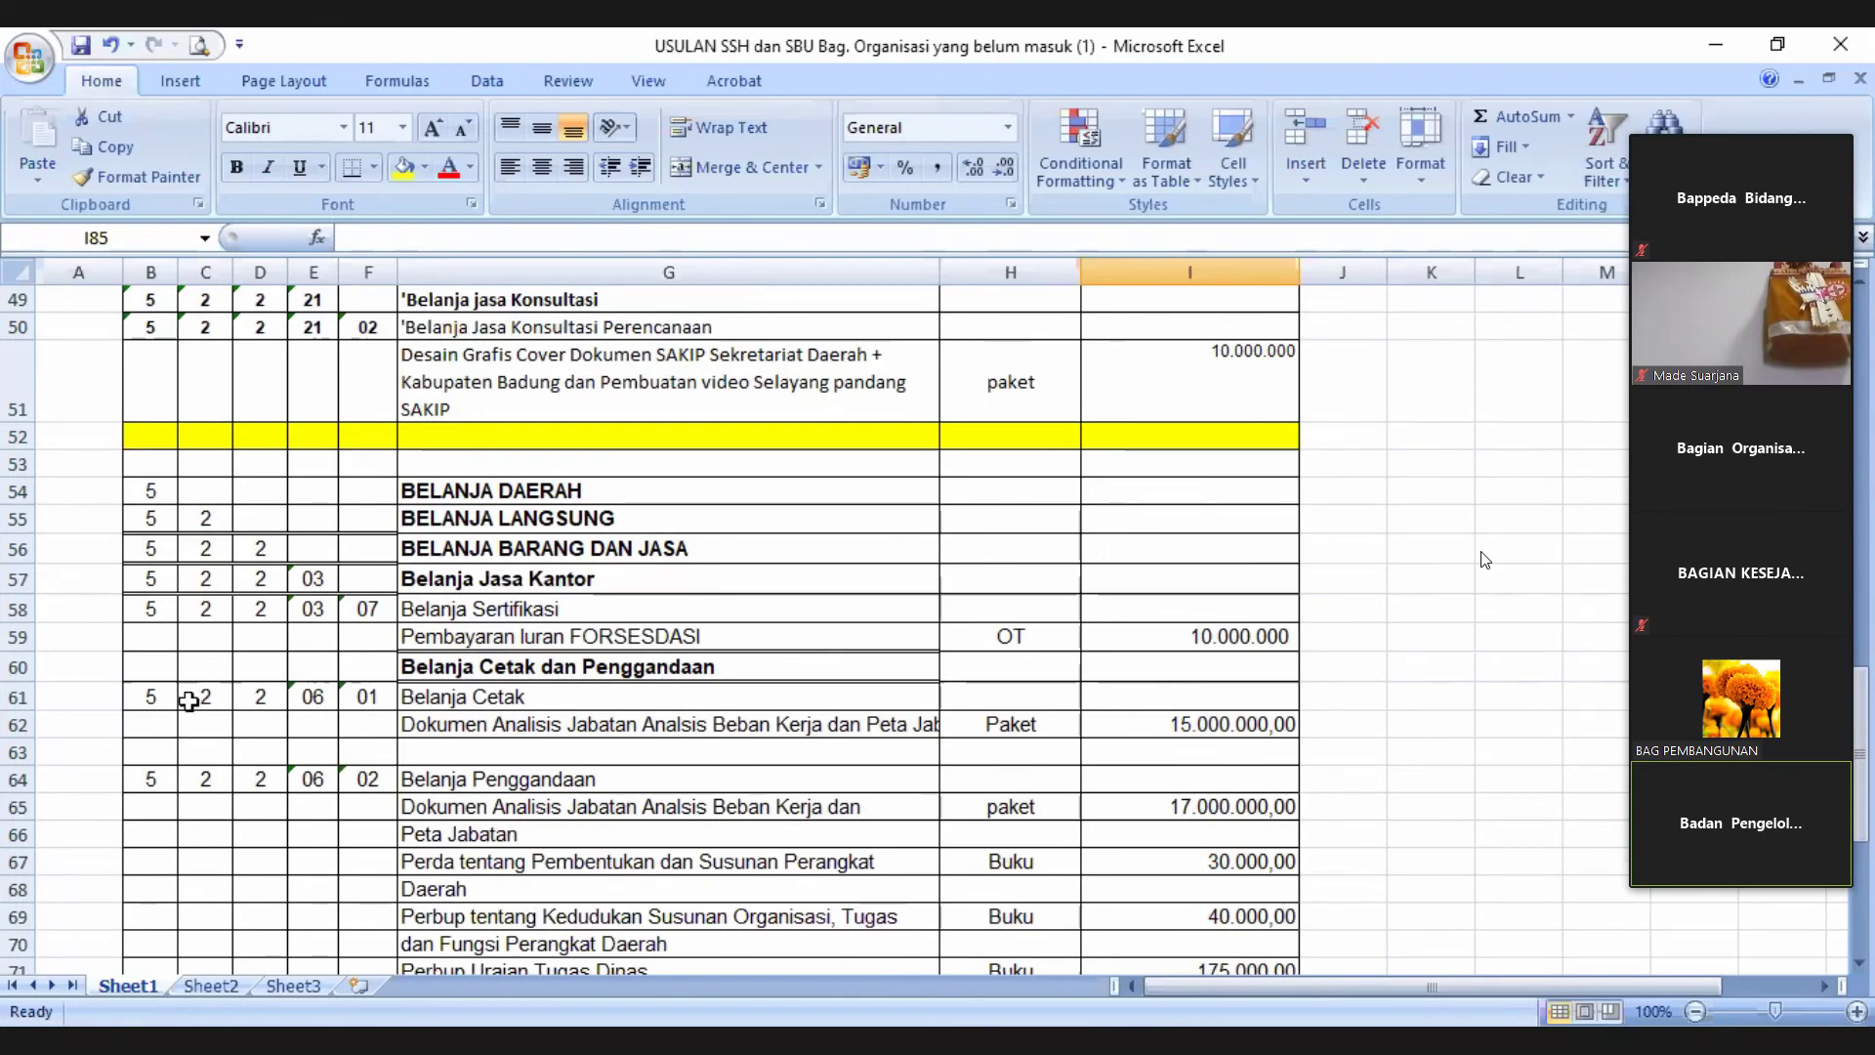
# - Review the Belanja Cetak and Penggandaan items, ending on the two Belanja Jasa Konsultansi Study/Penelitian items about Jabatan evaluation
pyautogui.scroll(-1, 186, 699)
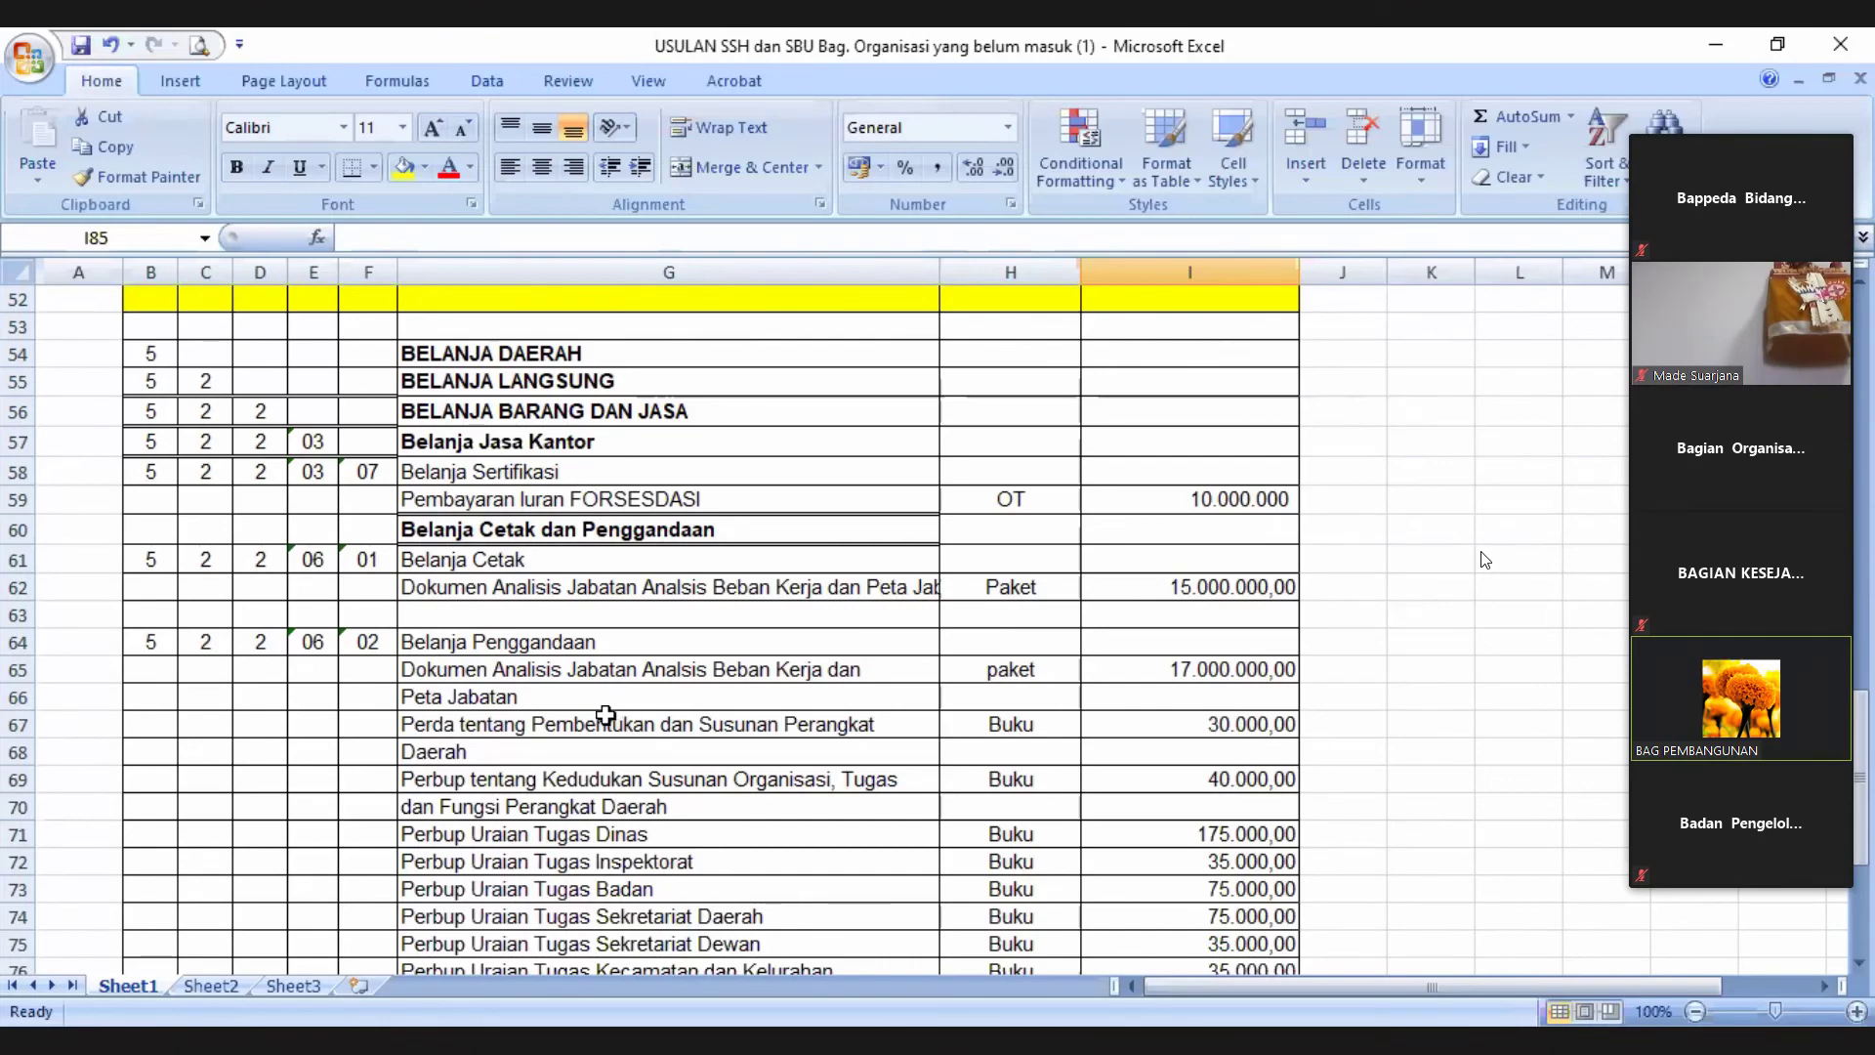
pyautogui.scroll(2, 591, 728)
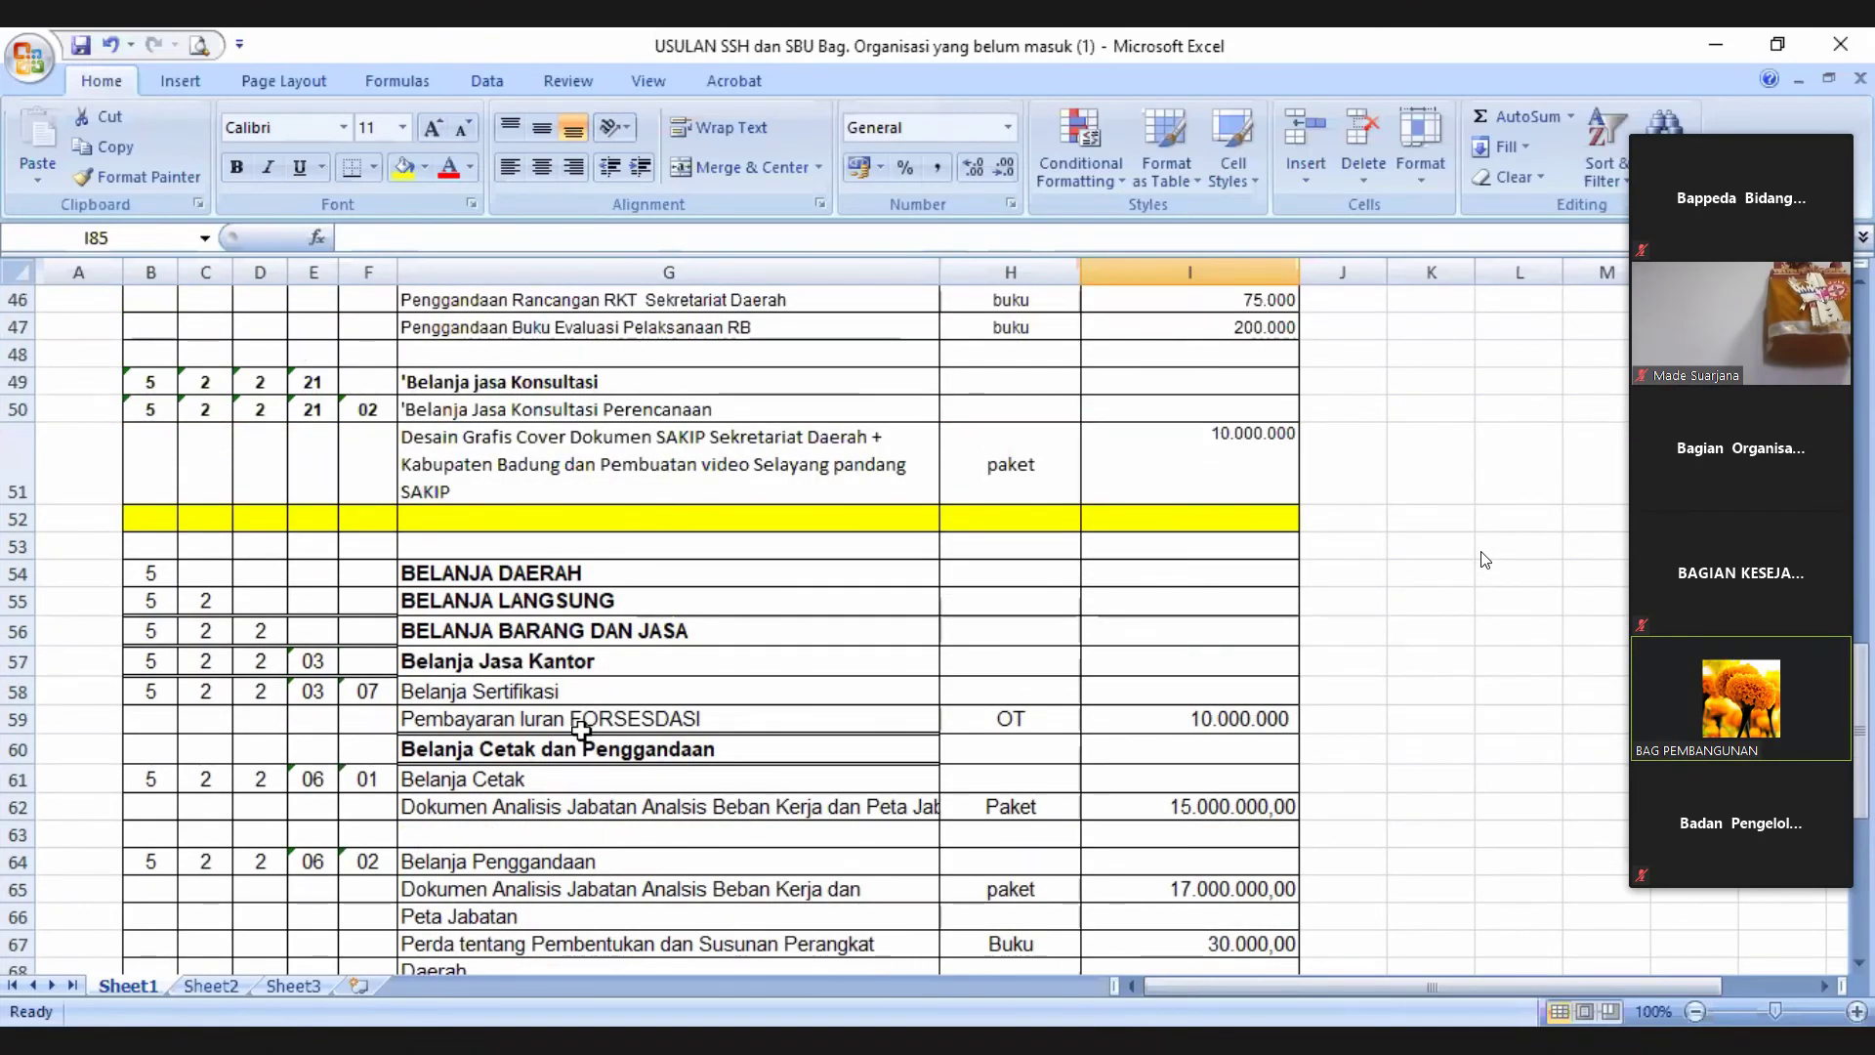
pyautogui.scroll(-1, 576, 756)
pyautogui.scroll(-1, 574, 768)
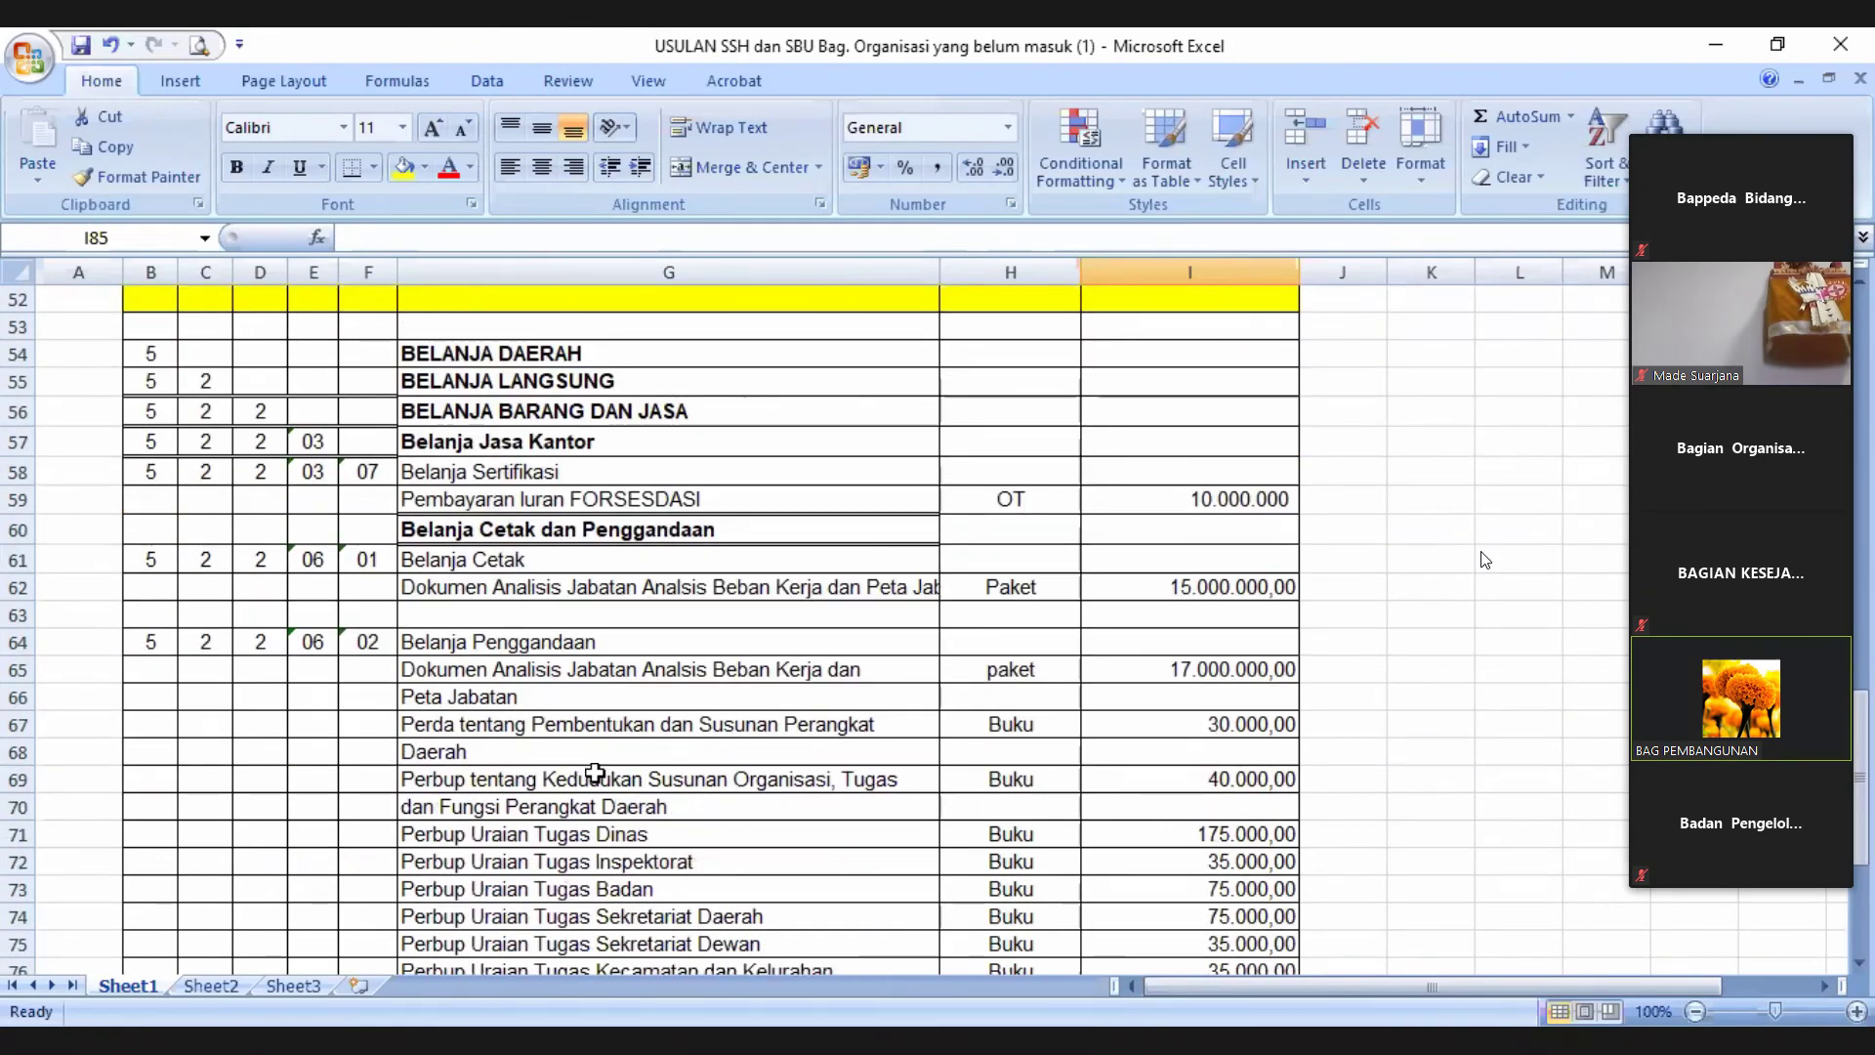
pyautogui.scroll(-6, 591, 774)
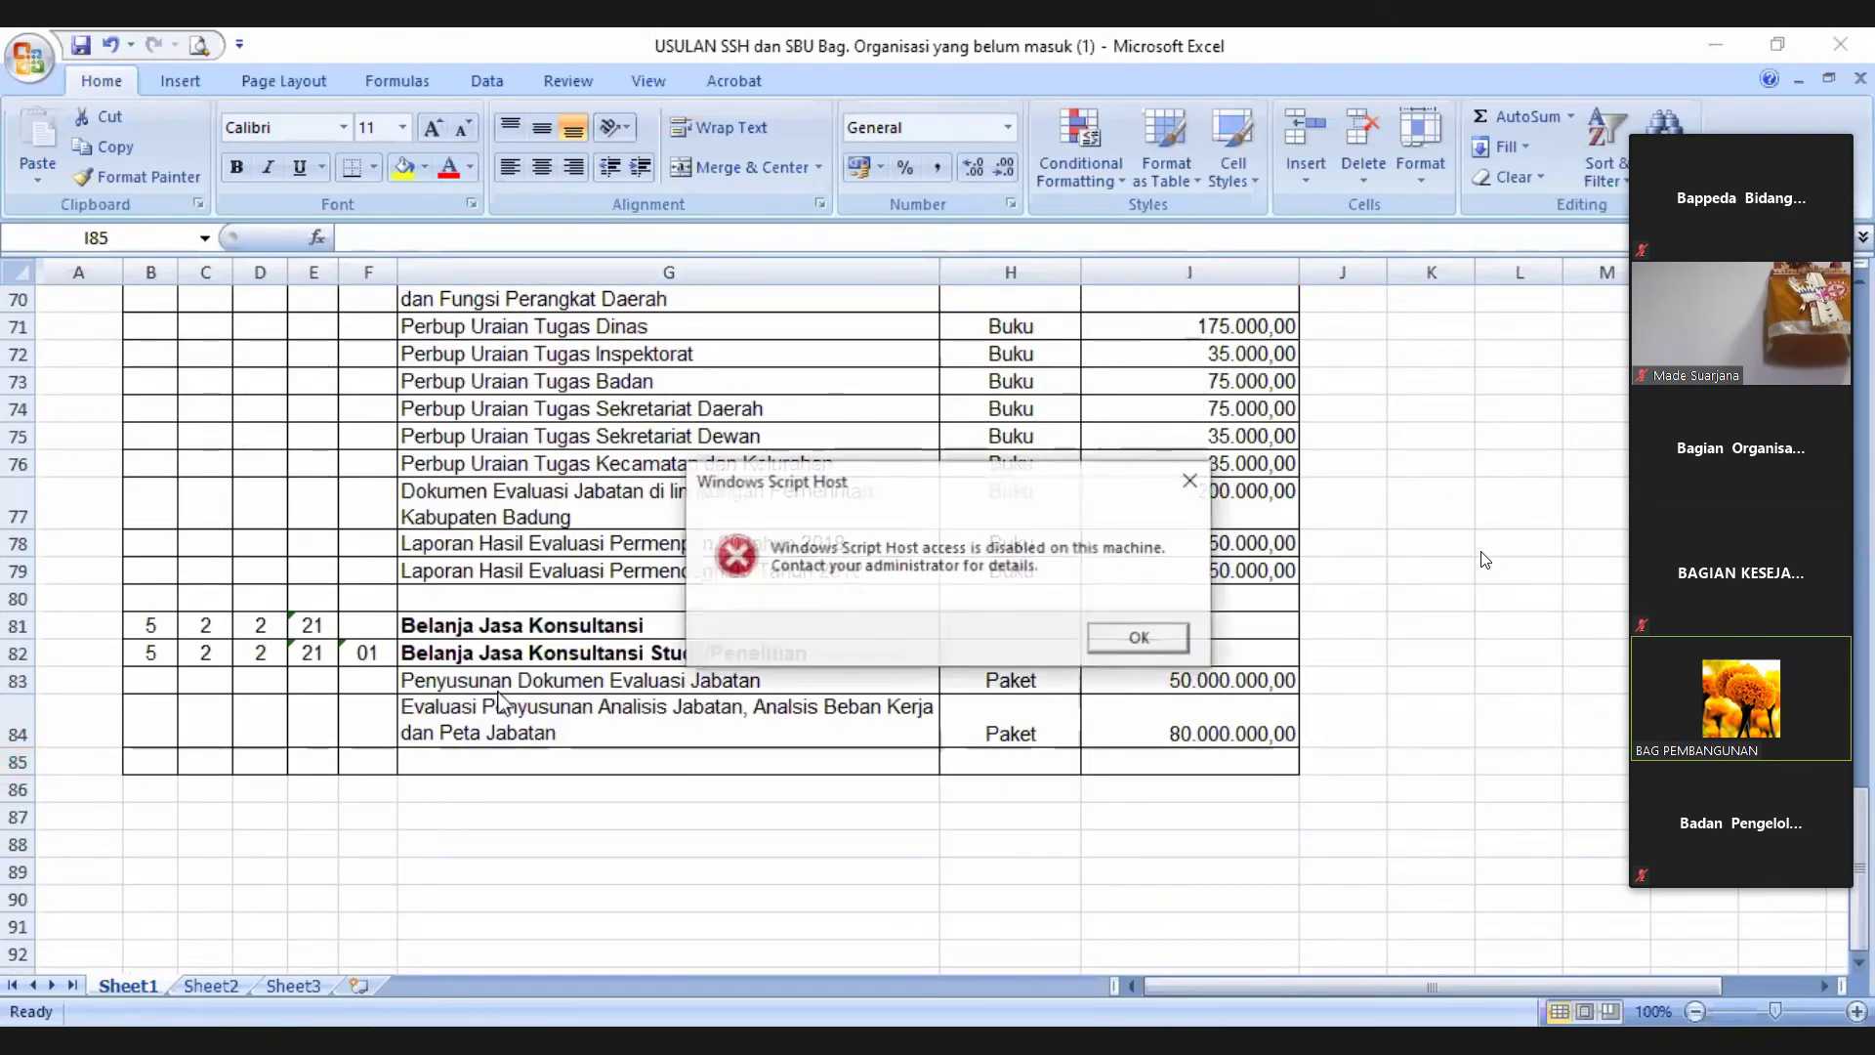
pyautogui.click(638, 690)
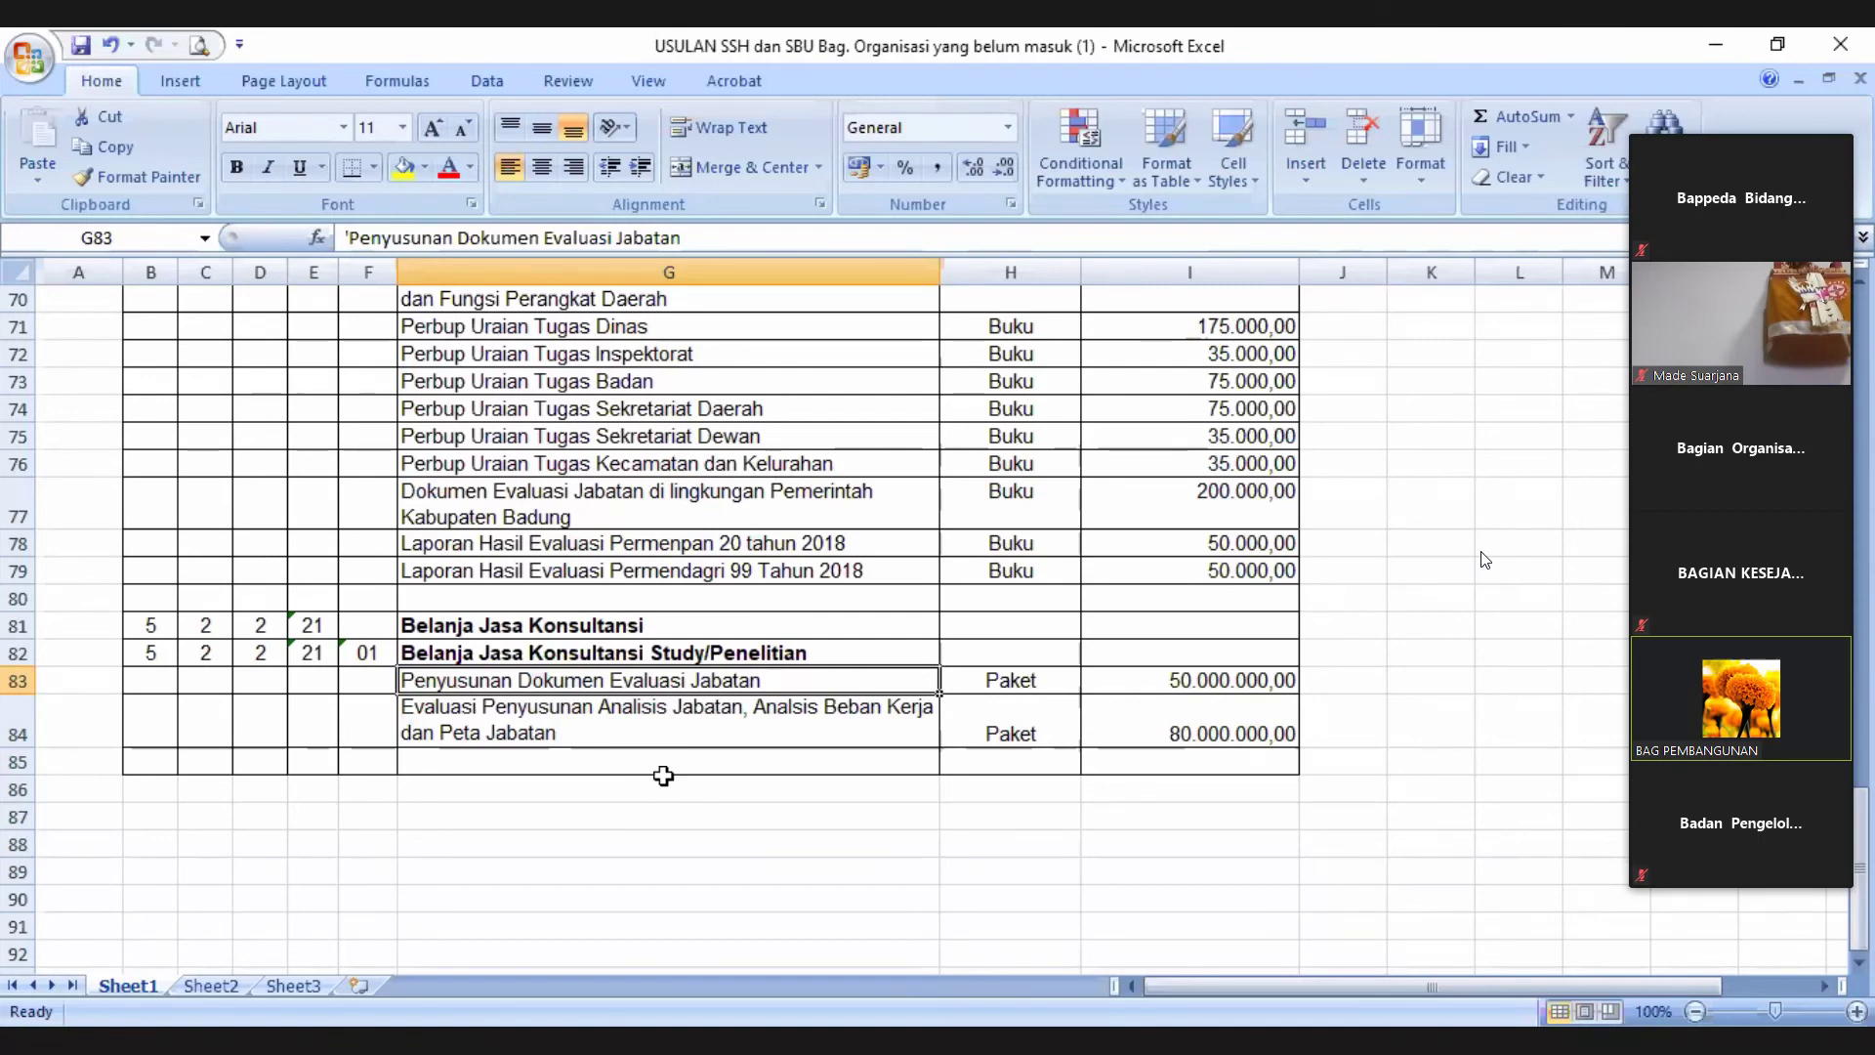
pyautogui.click(628, 734)
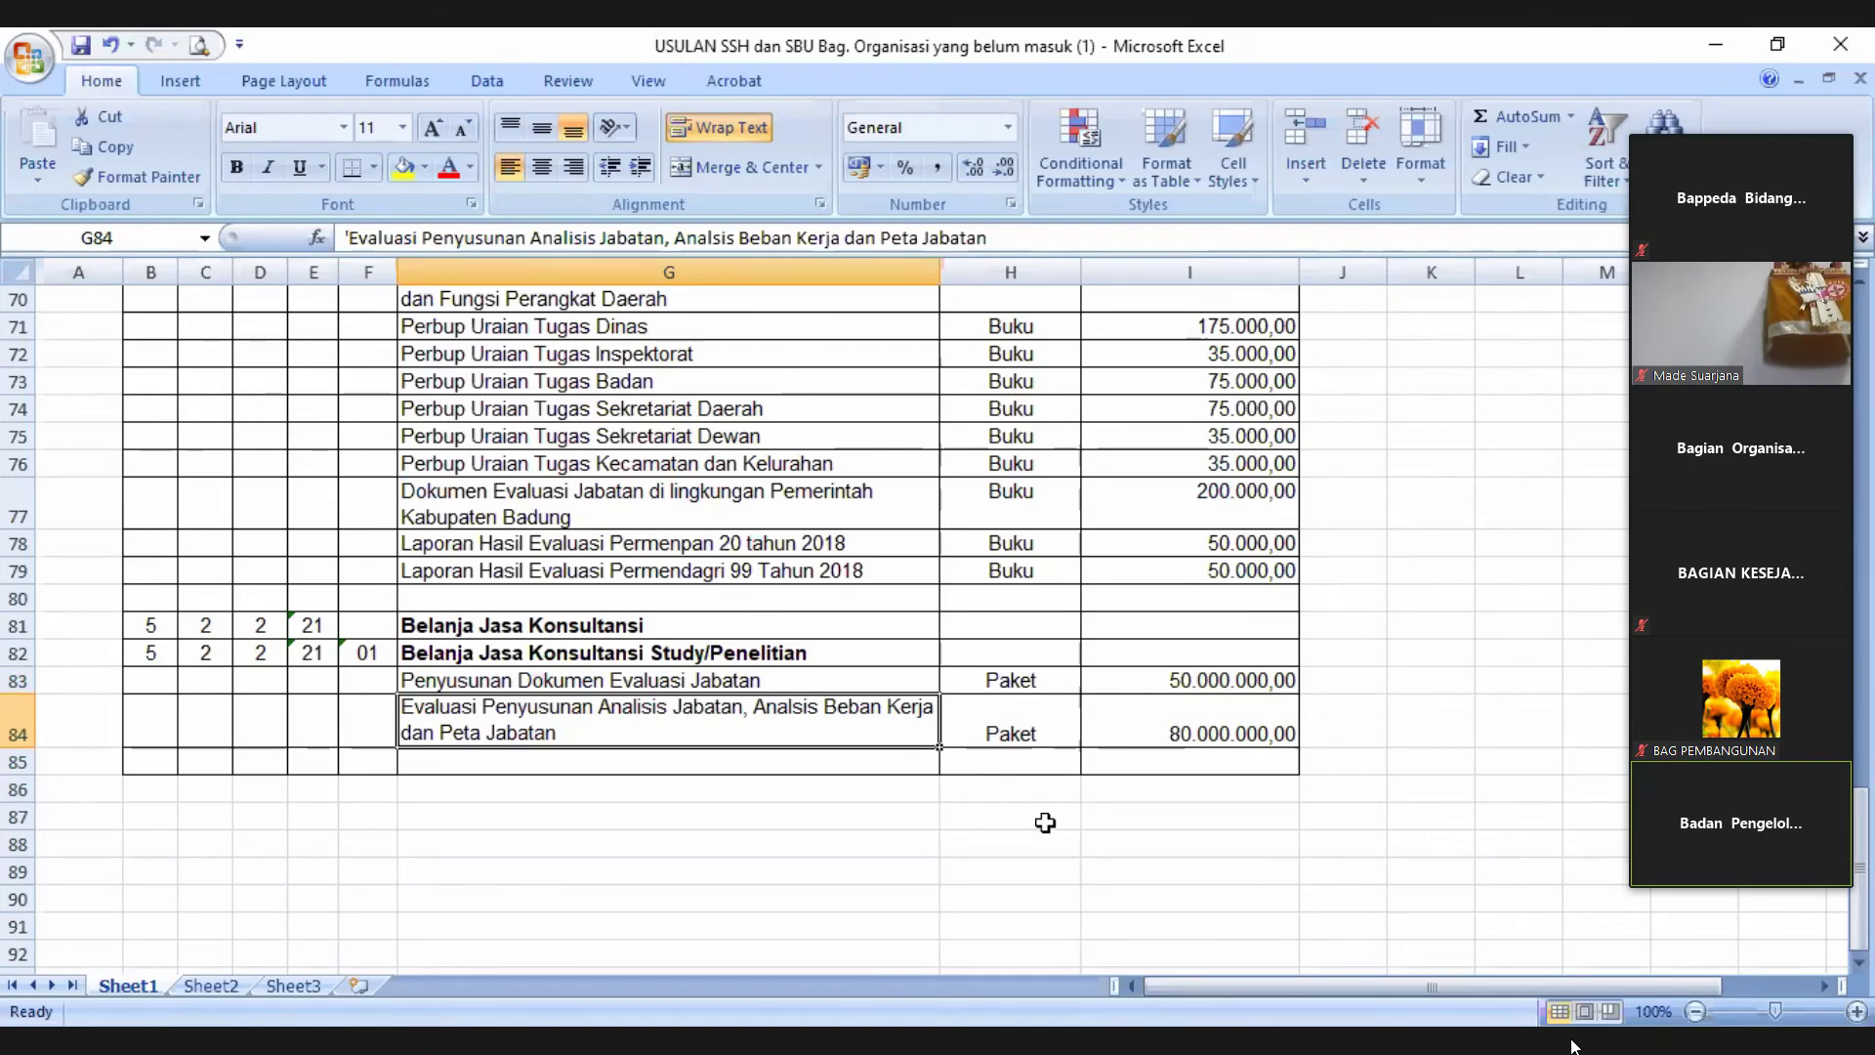
# - Go back to the start of the proposal and examine the Honorarium PNS rates for the SAKIP and Peningkatan Kinerja teams
pyautogui.scroll(8, 1045, 822)
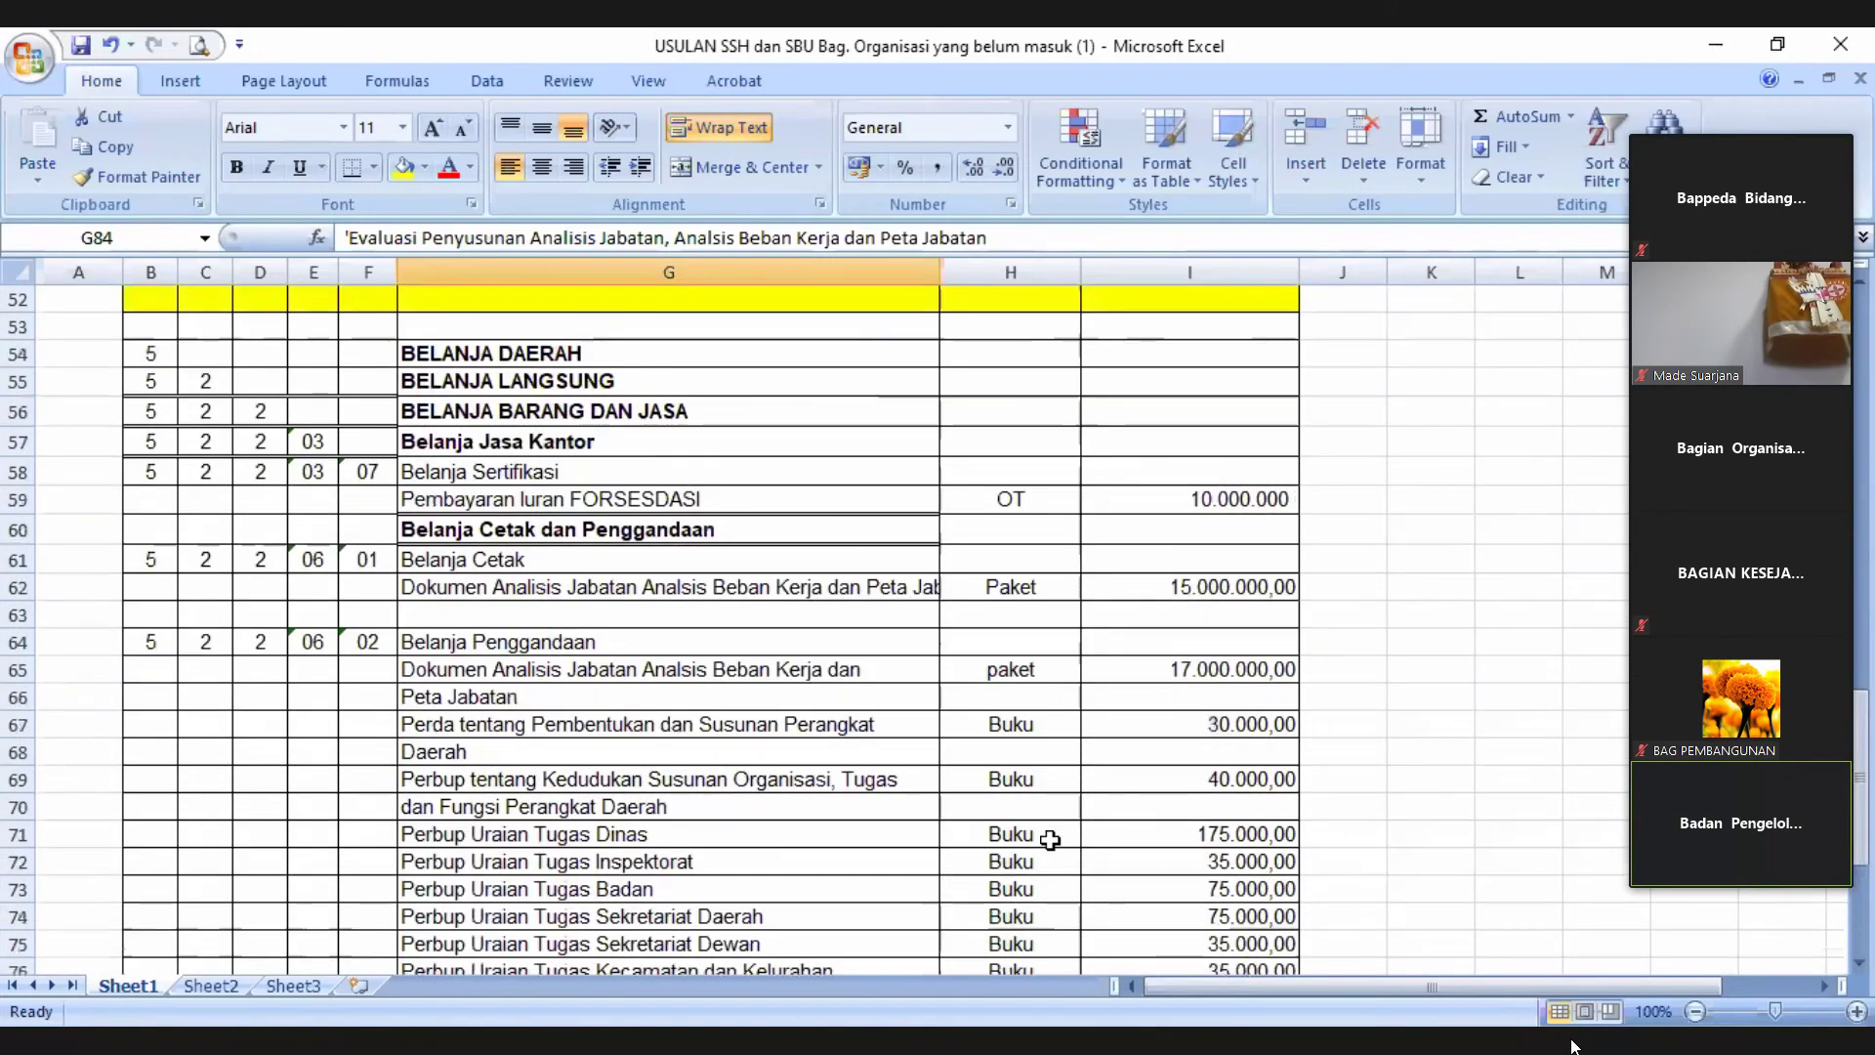
pyautogui.scroll(8, 1050, 839)
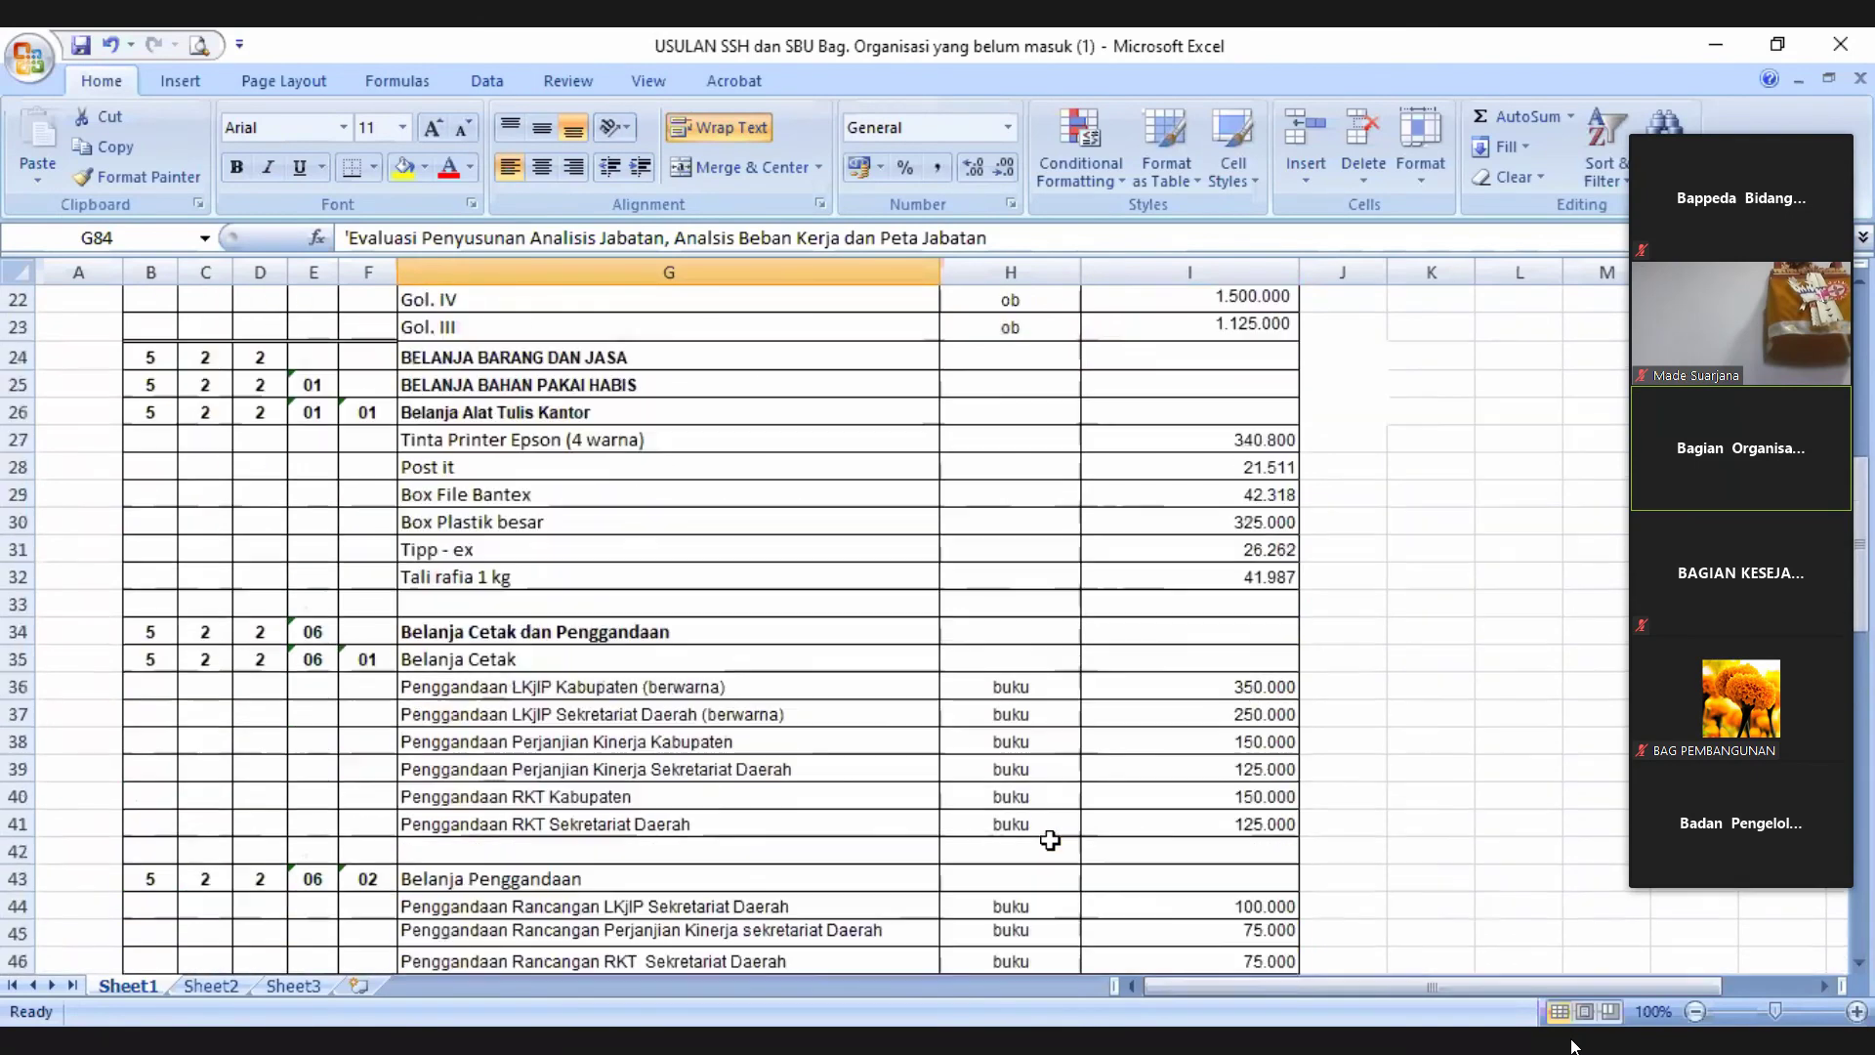
pyautogui.scroll(3, 1052, 837)
pyautogui.scroll(2, 1056, 834)
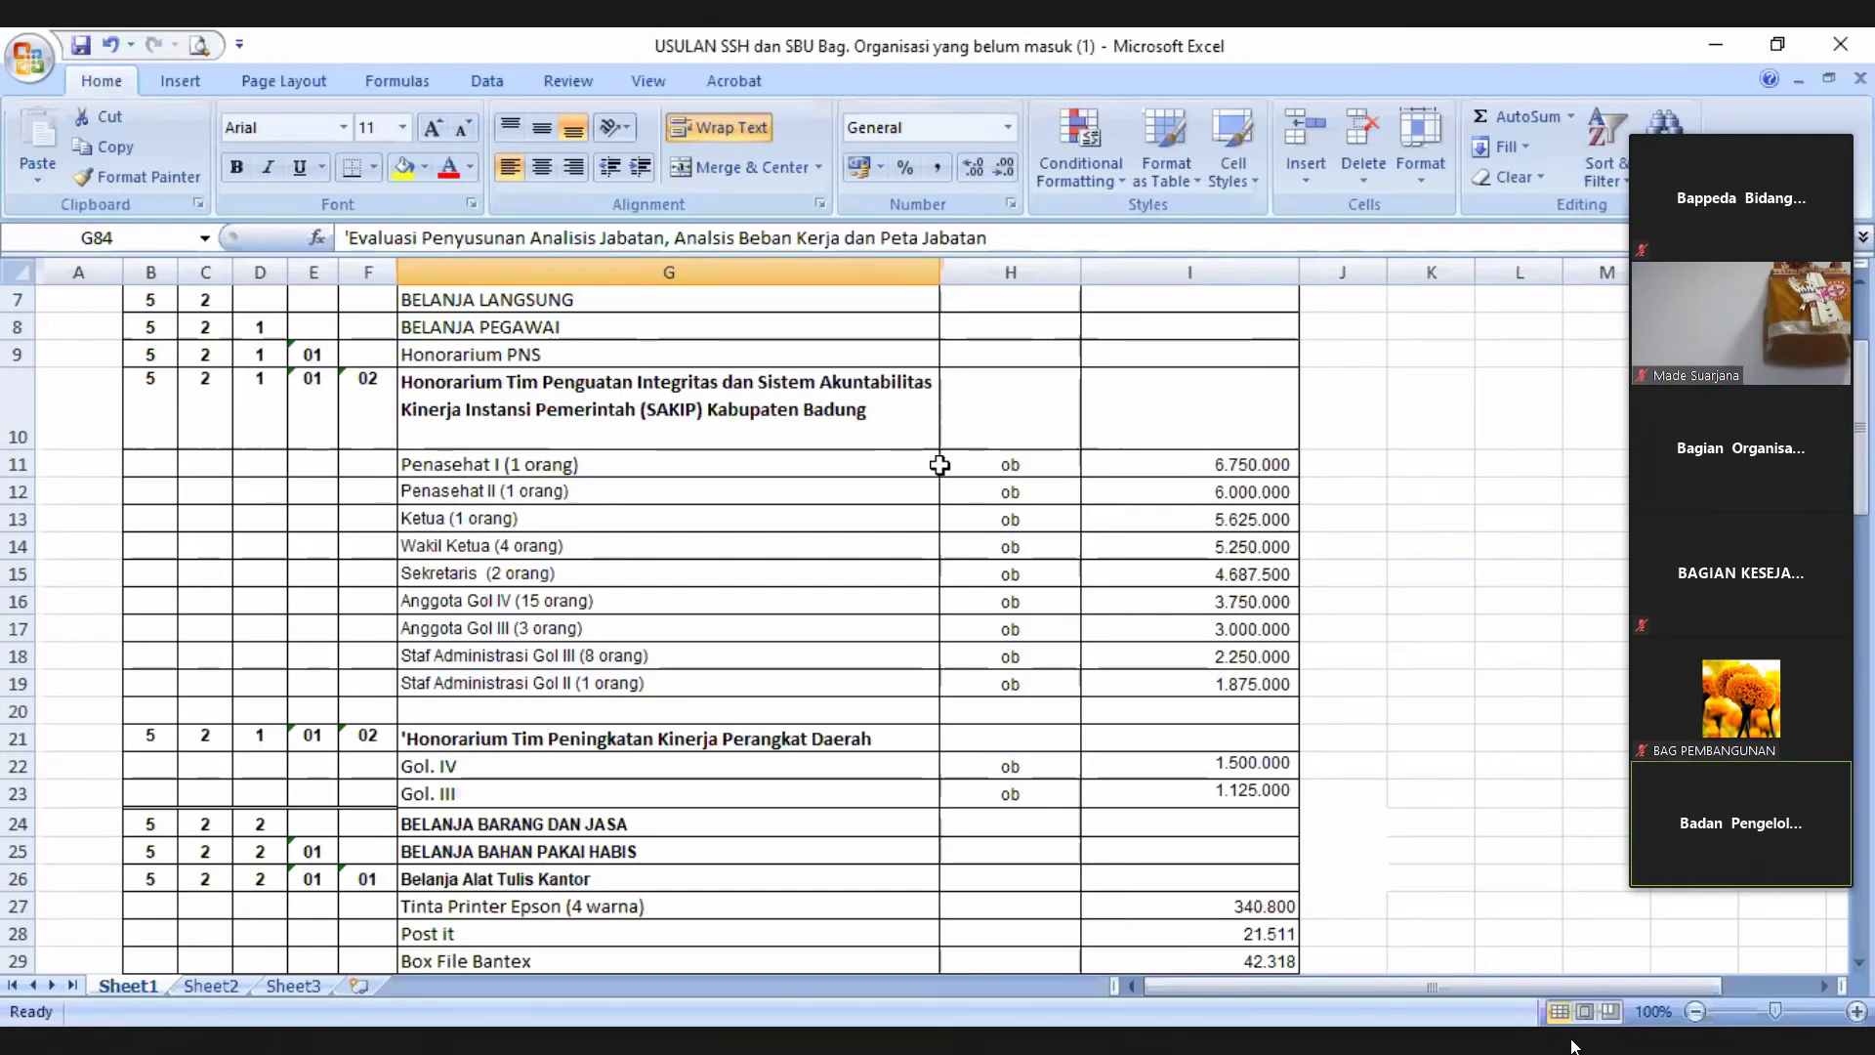
pyautogui.scroll(2, 936, 468)
pyautogui.scroll(-1, 936, 468)
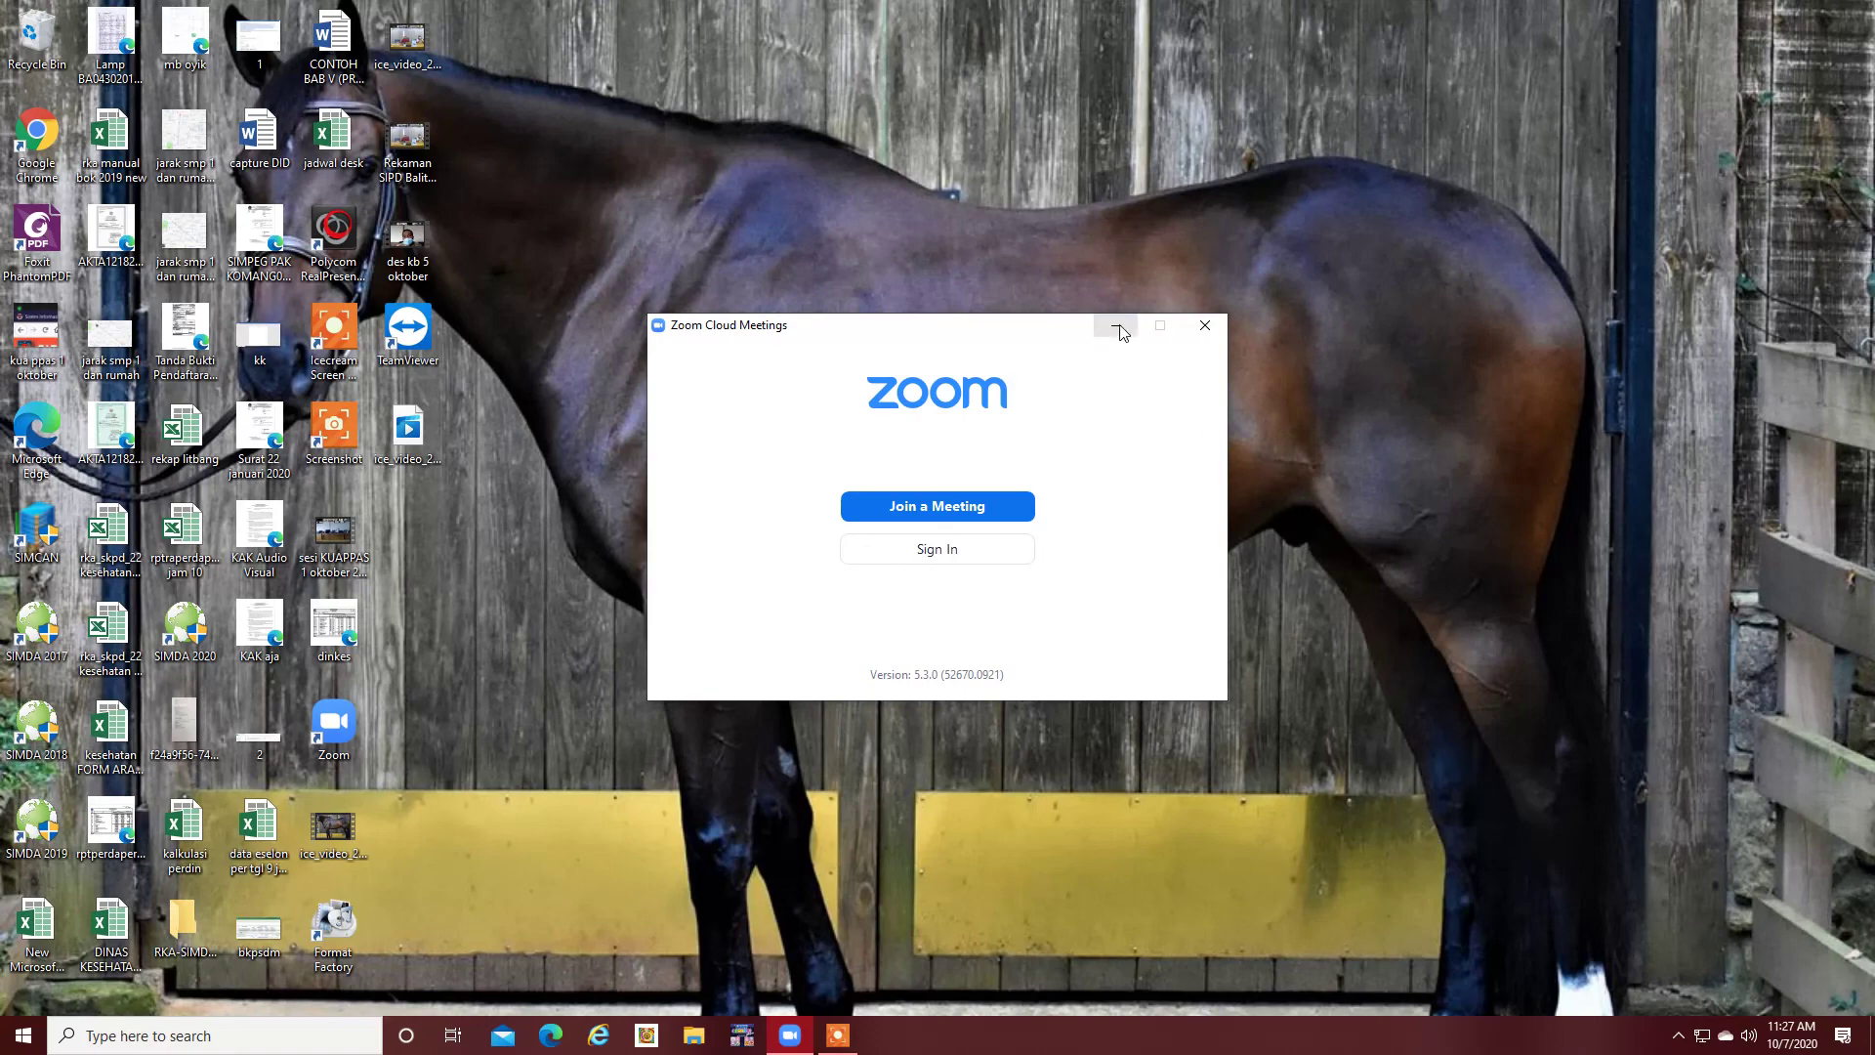
# - Open the screen recorder's control window from the desktop
pyautogui.click(829, 1033)
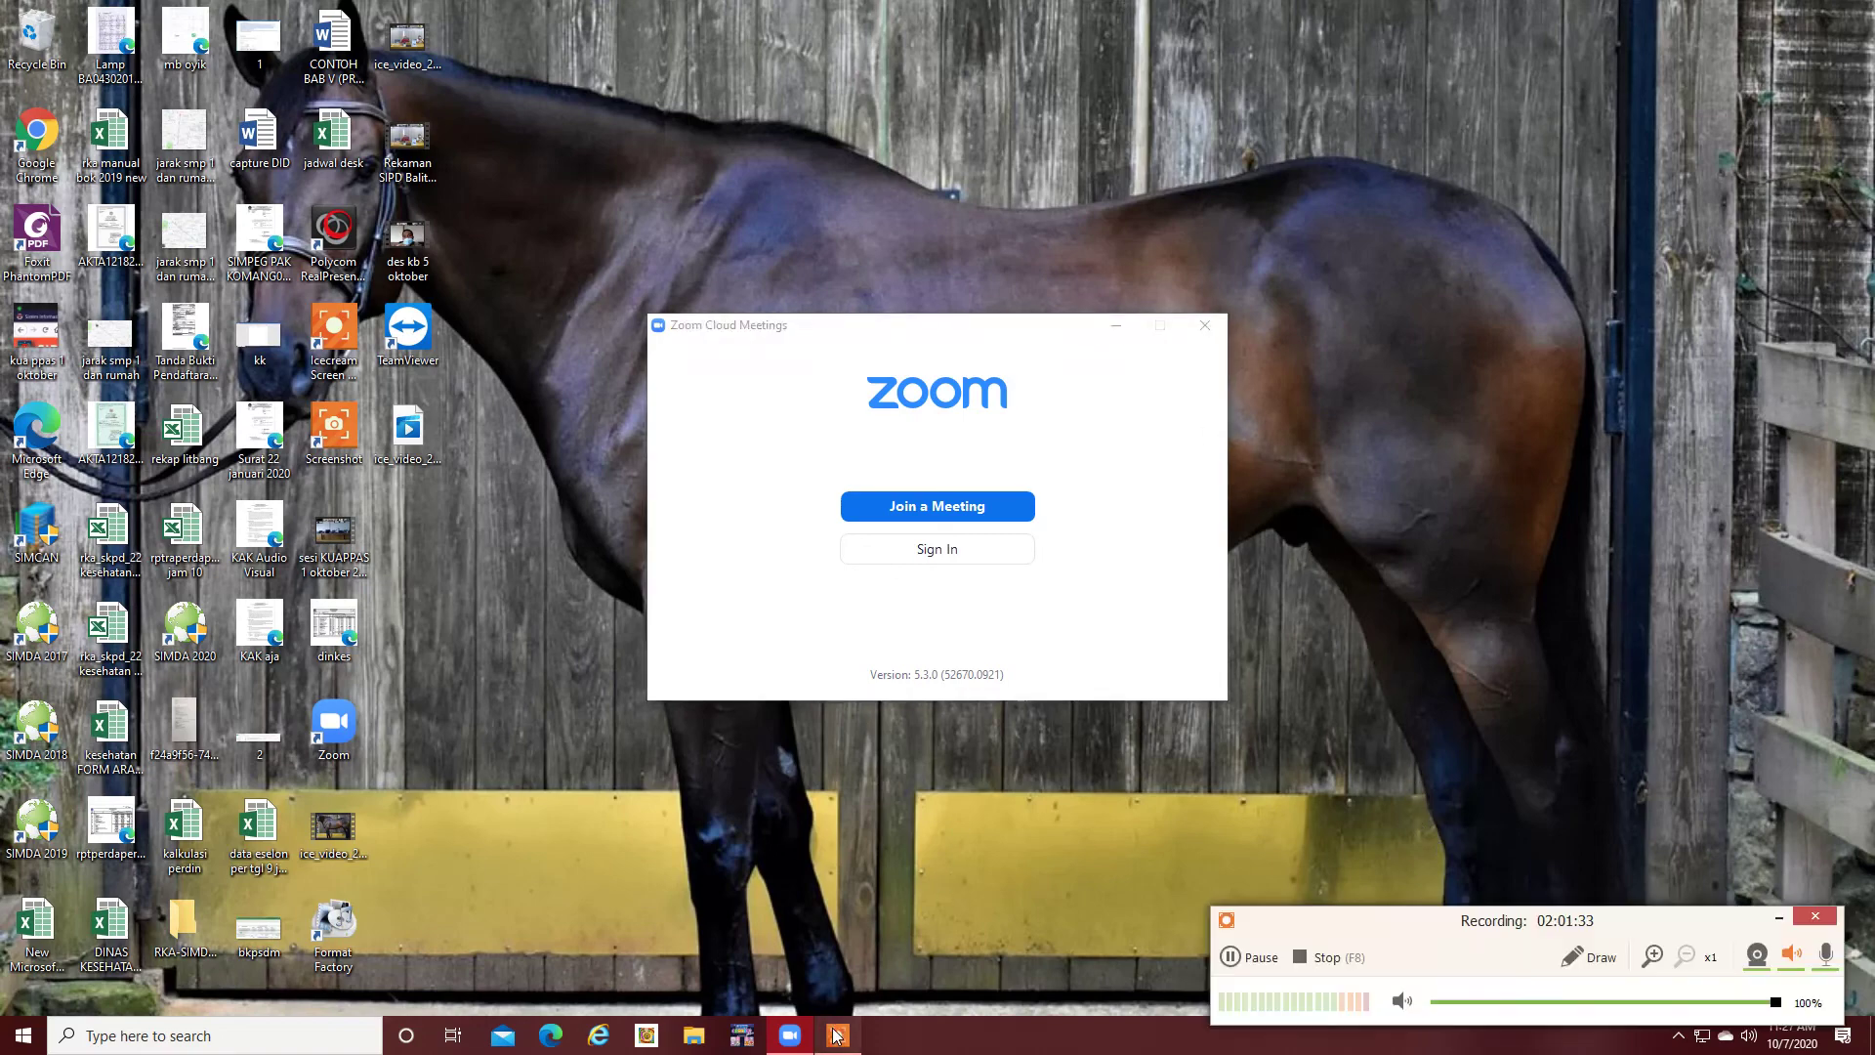